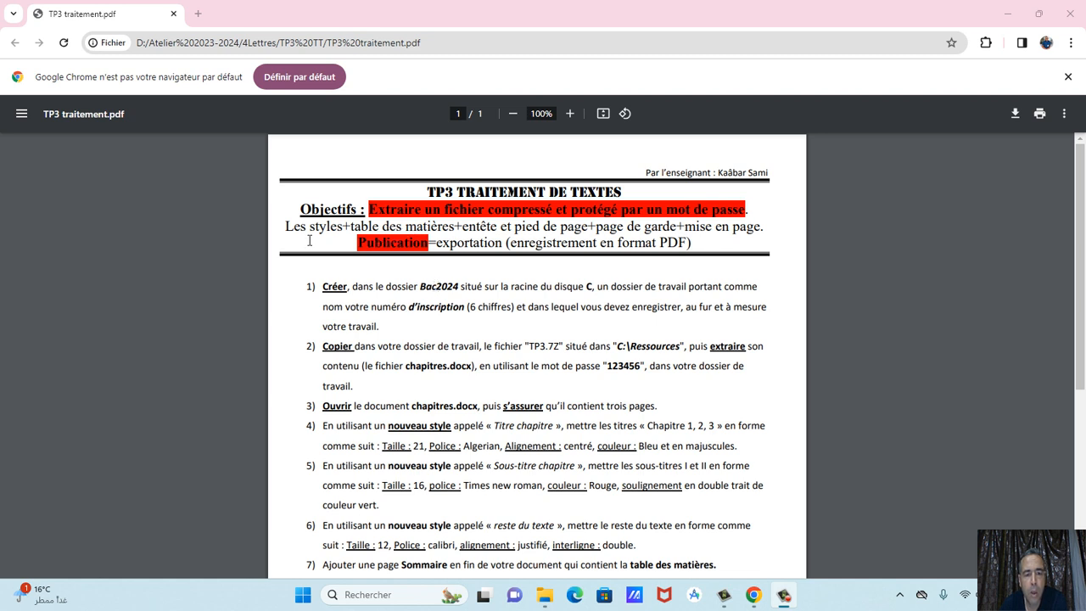
Highlight 'Les styles' in the PDF, then restore Chrome and reveal the desktop with Explorer.
{"action": "left_click_drag", "start_coordinate": [286, 228], "coordinate": [347, 231]}
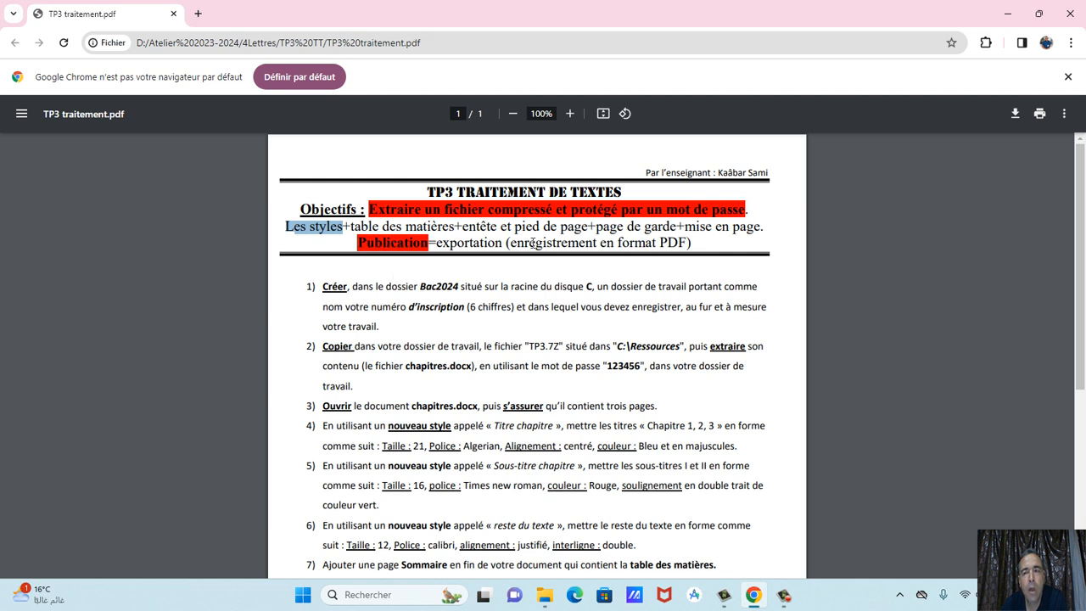
{"action": "left_click", "coordinate": [1042, 16]}
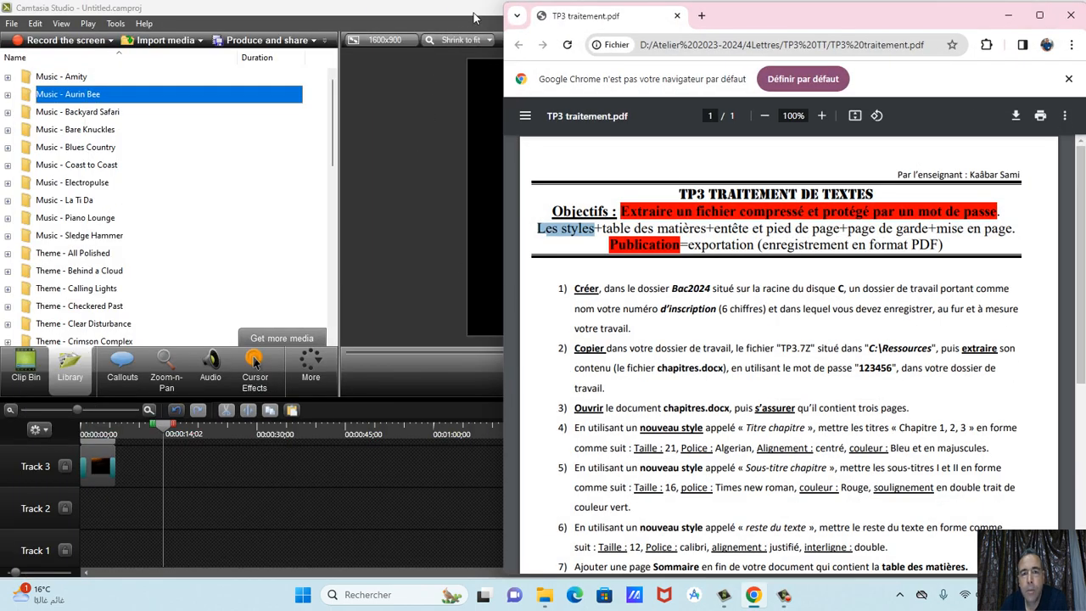
{"action": "left_click", "coordinate": [1007, 15]}
{"action": "left_click", "coordinate": [1004, 11]}
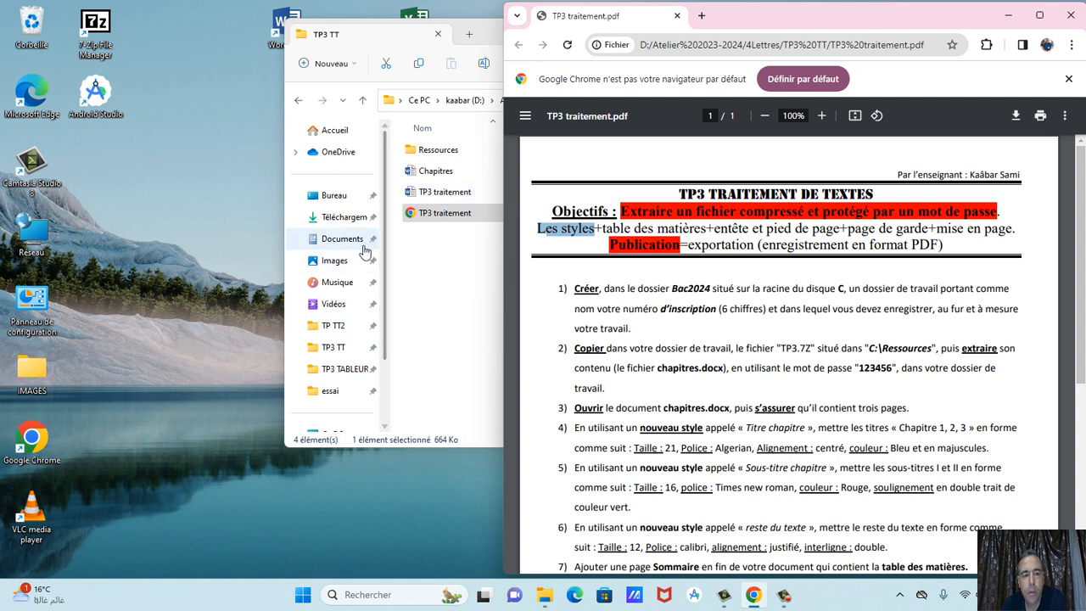
Create folder 010203 in C:\Bac2024, open it, and minimize File Explorer.
{"action": "left_click", "coordinate": [383, 207]}
{"action": "scroll", "coordinate": [348, 322], "scroll_direction": "down", "scroll_amount": 3}
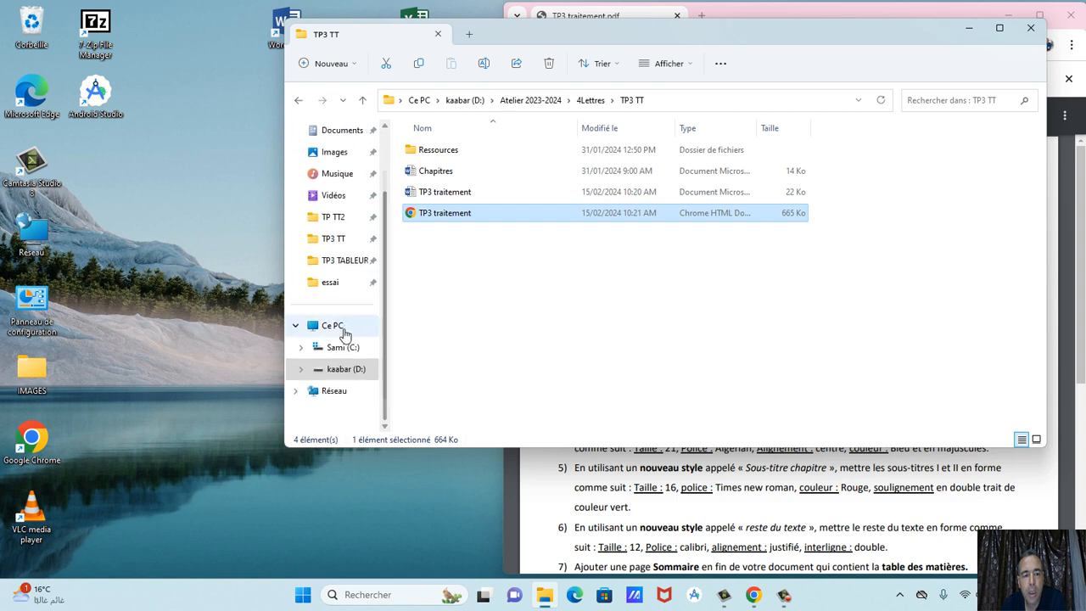
{"action": "left_click", "coordinate": [344, 348]}
{"action": "double_click", "coordinate": [440, 150]}
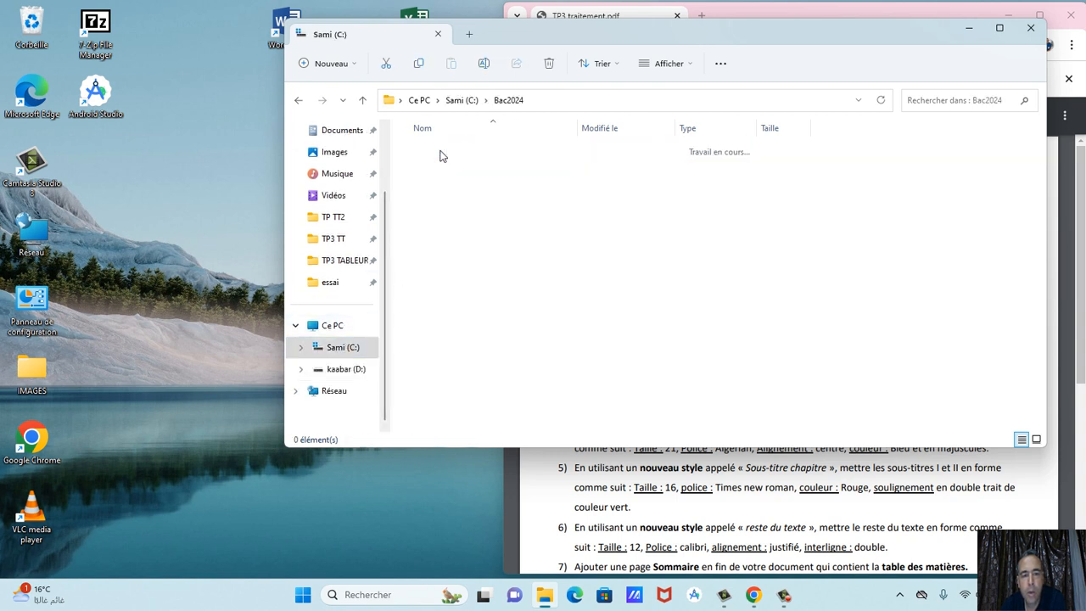
{"action": "left_click", "coordinate": [337, 66]}
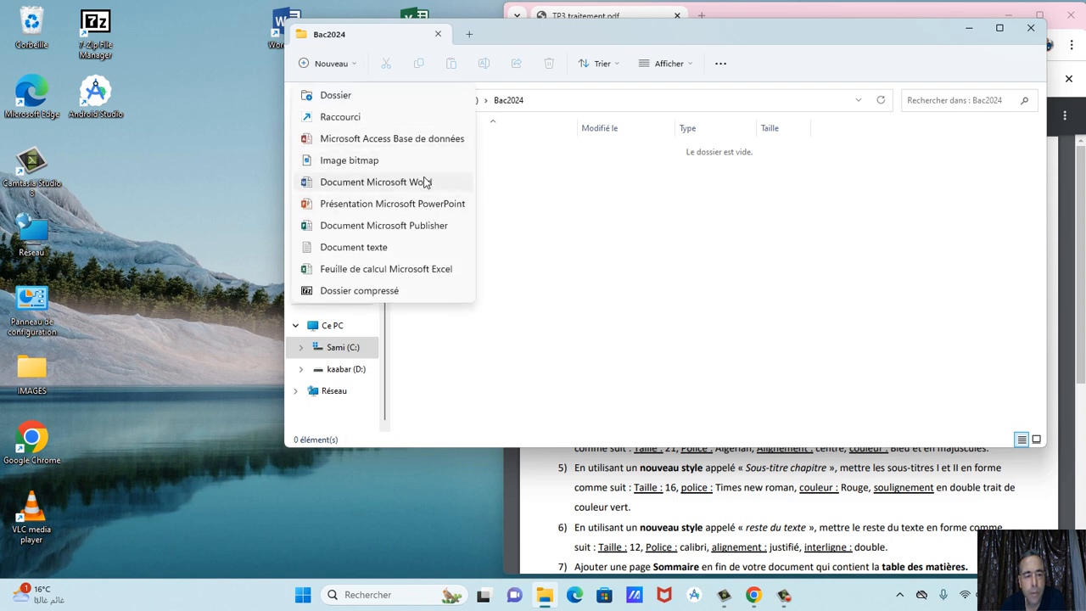
{"action": "left_click", "coordinate": [373, 97]}
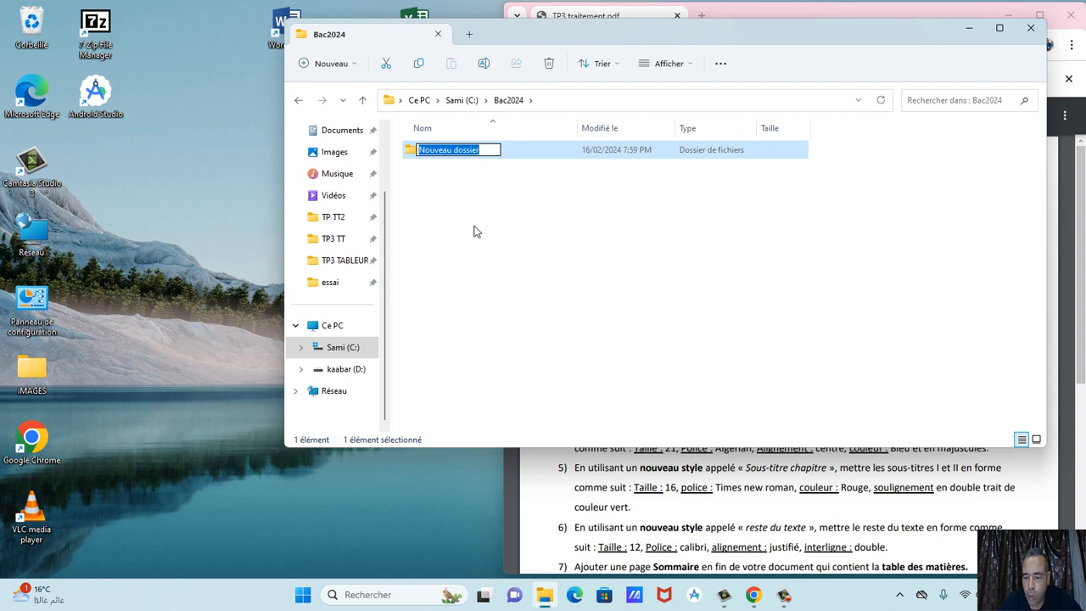
{"action": "type", "text": "010203"}
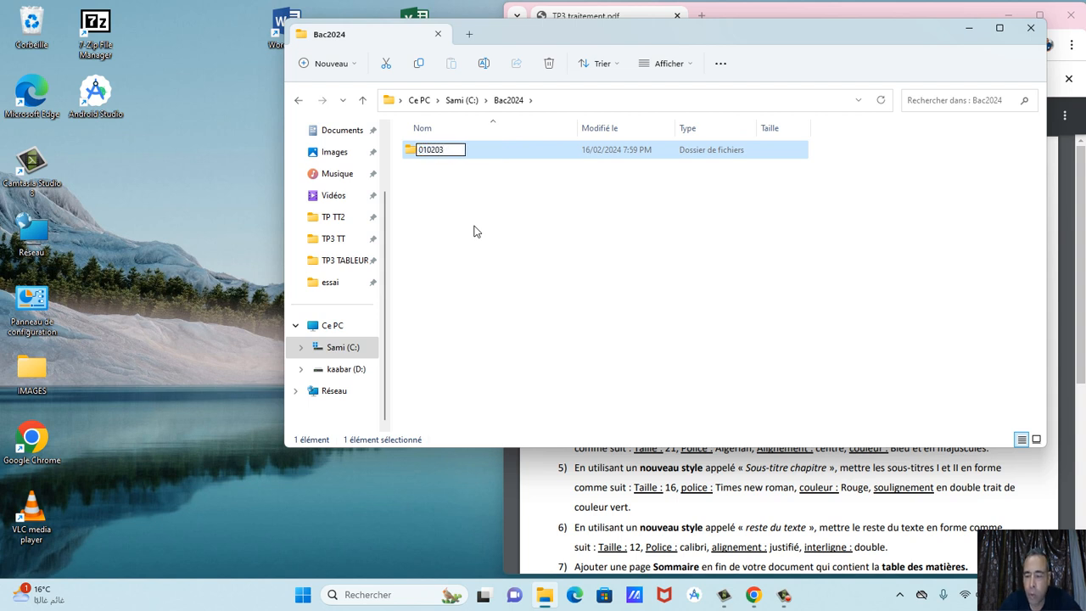
{"action": "key", "text": "Return"}
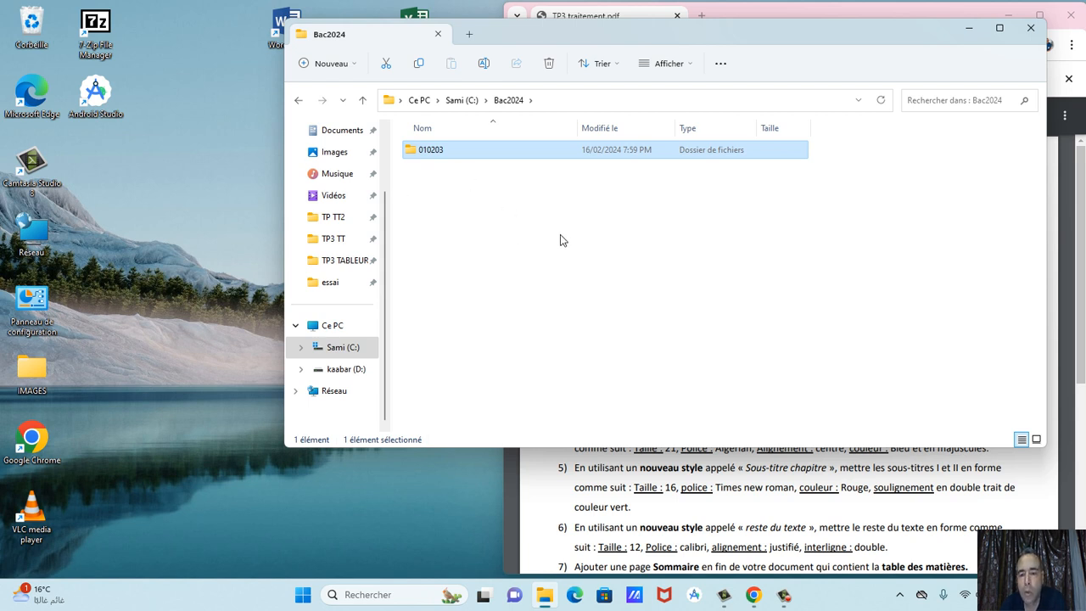
{"action": "double_click", "coordinate": [535, 153]}
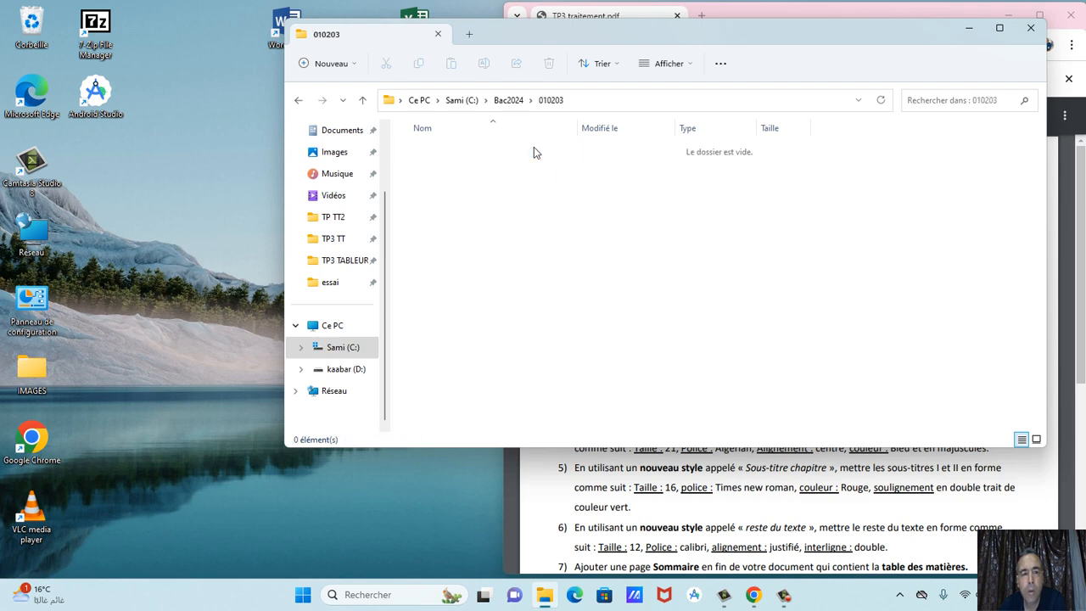
{"action": "left_click", "coordinate": [968, 29]}
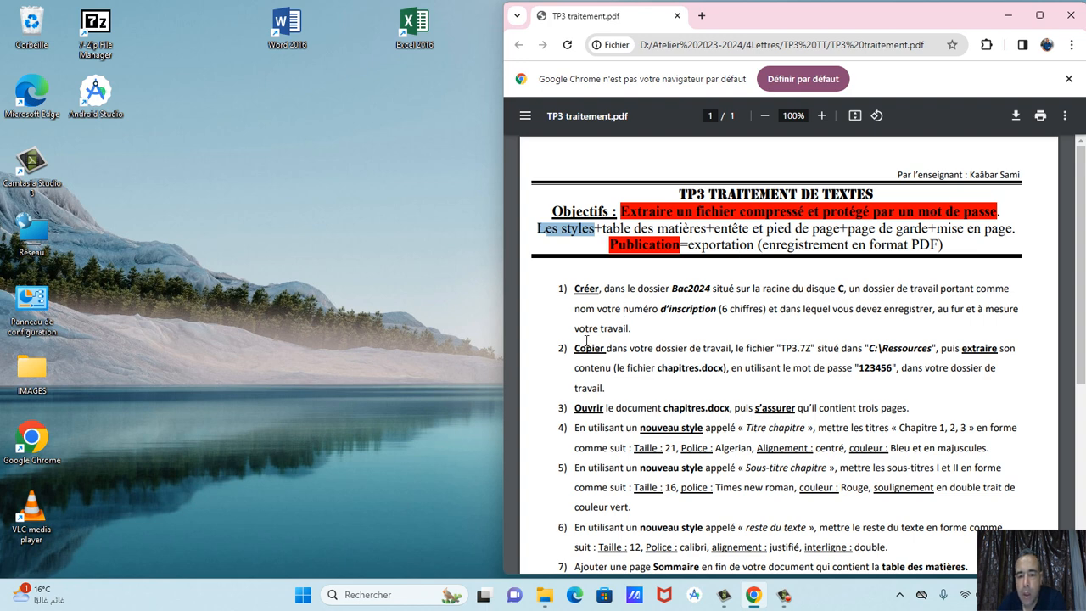
Highlight 'votre travail.' in the PDF and copy the TP3 archive from C:\Ressources.
{"action": "left_click_drag", "start_coordinate": [576, 334], "coordinate": [635, 335]}
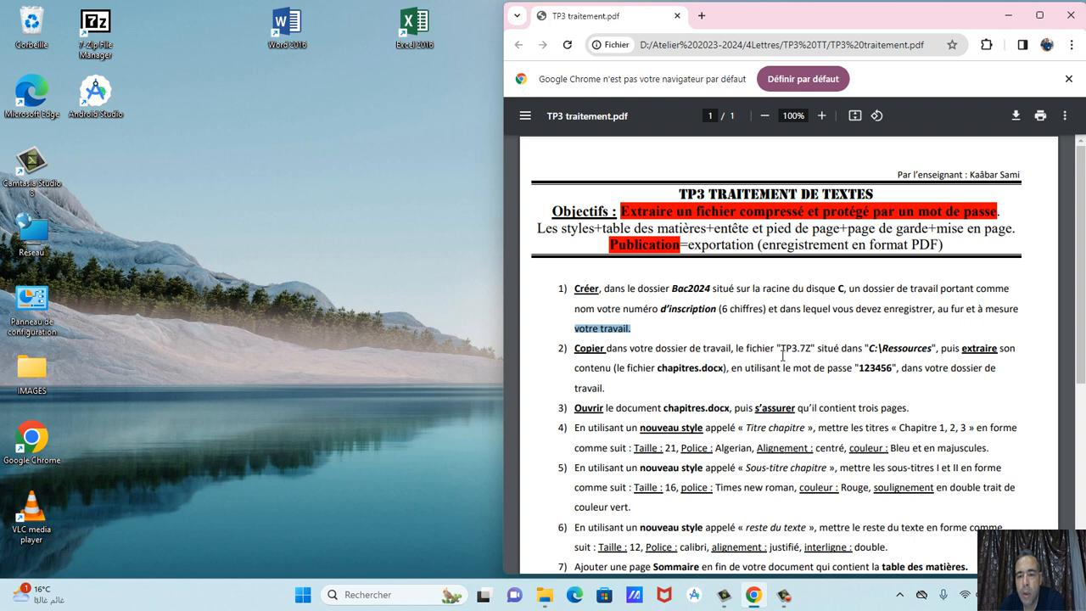
{"action": "left_click", "coordinate": [383, 76]}
{"action": "double_click", "coordinate": [32, 233]}
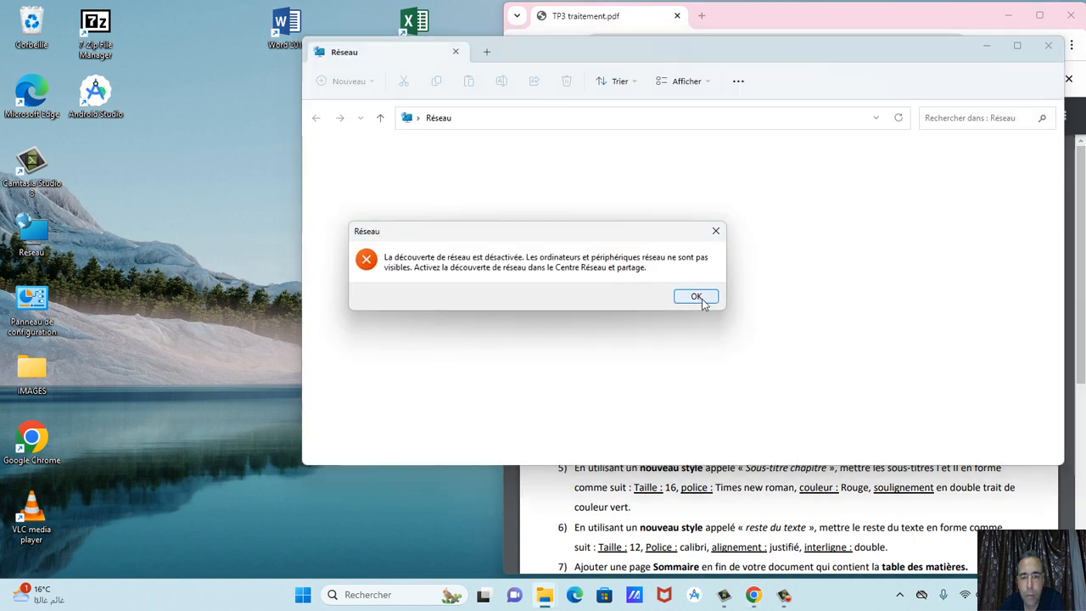
{"action": "left_click", "coordinate": [698, 298]}
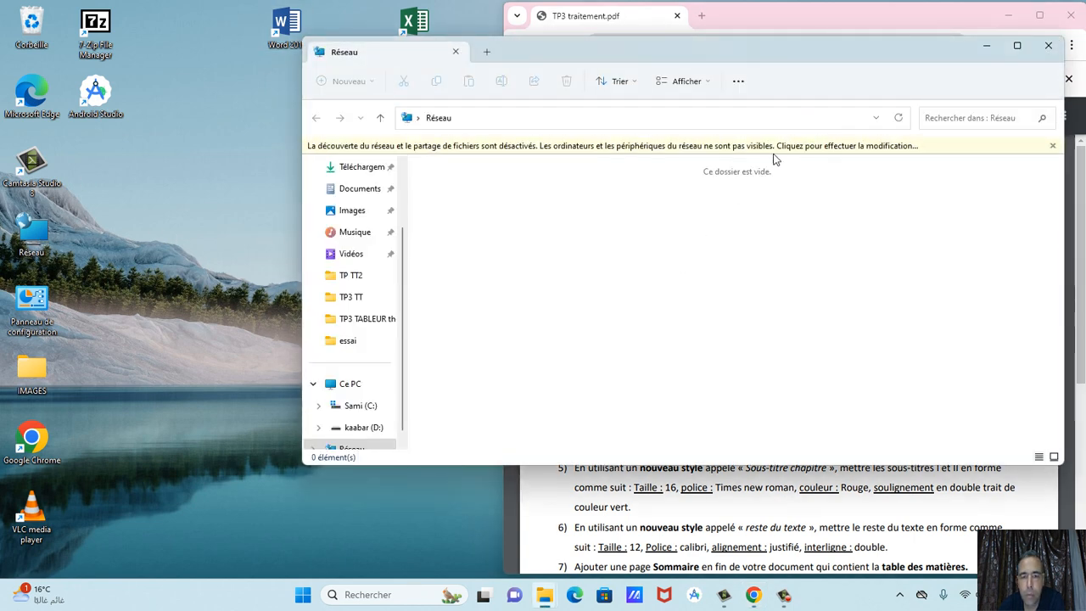
{"action": "left_click", "coordinate": [357, 405]}
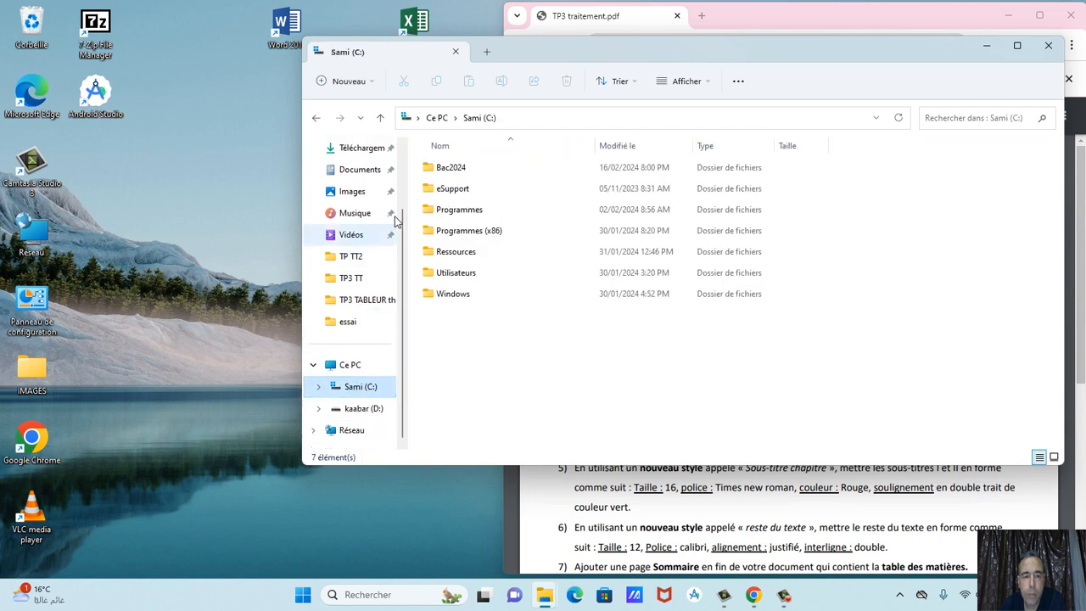
{"action": "double_click", "coordinate": [454, 251]}
{"action": "left_click", "coordinate": [440, 168]}
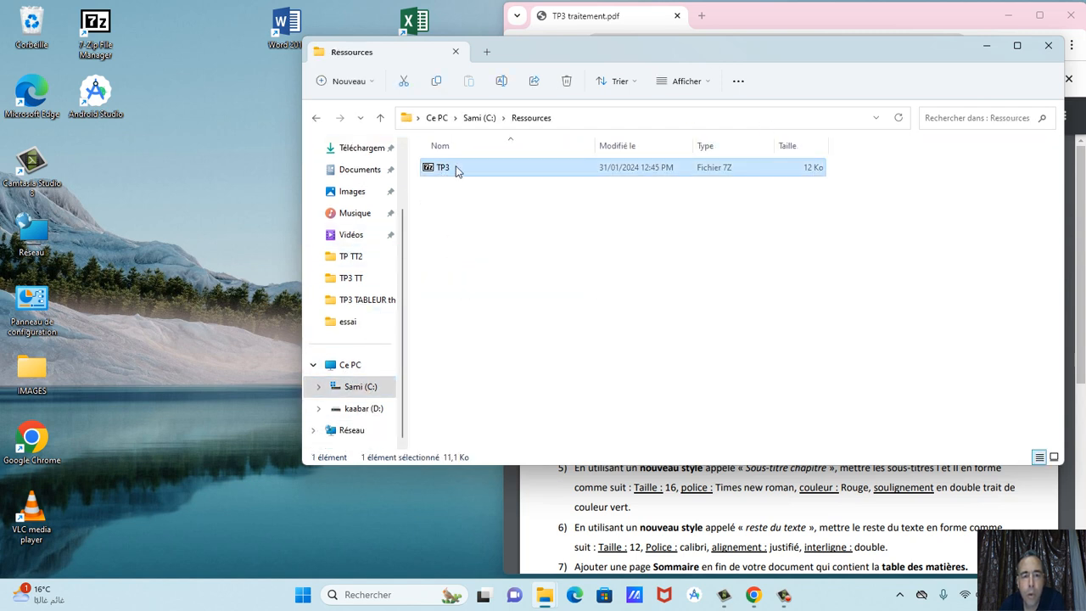
{"action": "right_click", "coordinate": [456, 166]}
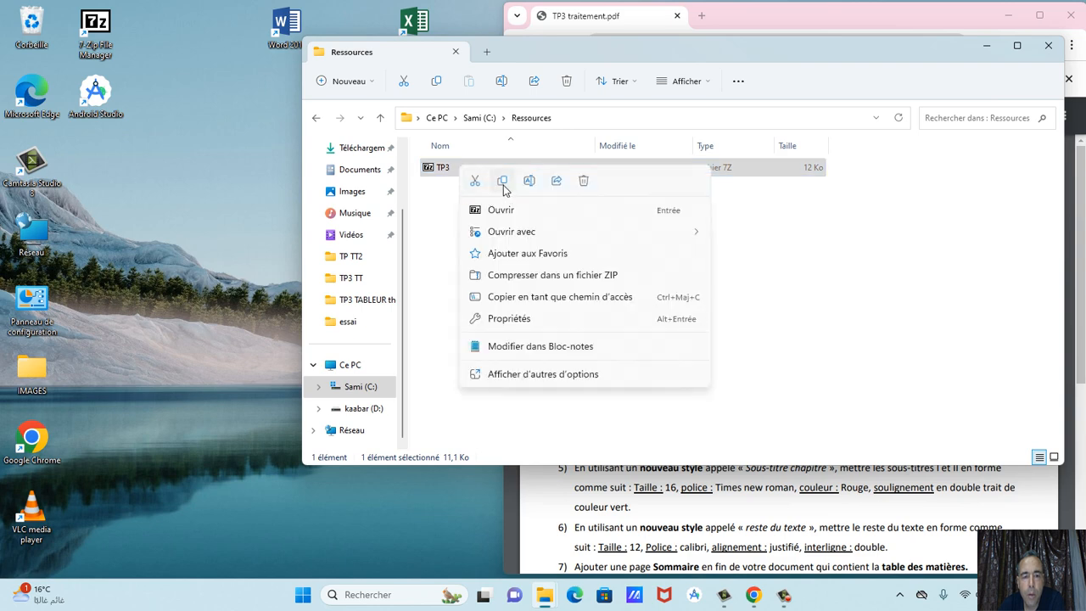
{"action": "left_click", "coordinate": [500, 189]}
Paste the TP3 archive into C:\Bac2024\010203 and open it in 7-Zip.
{"action": "left_click", "coordinate": [668, 505]}
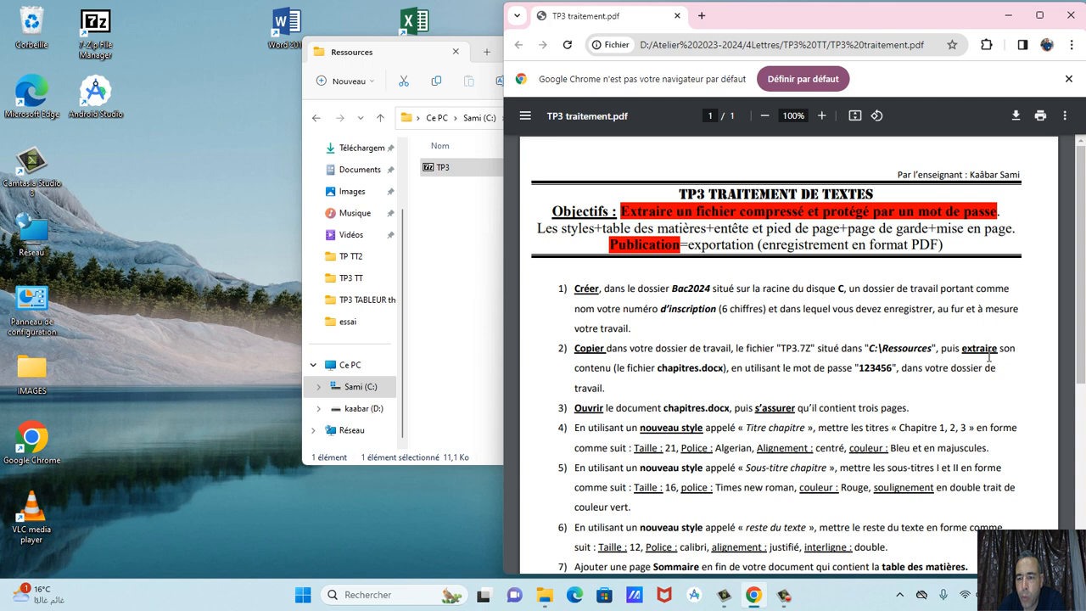
{"action": "left_click", "coordinate": [355, 386]}
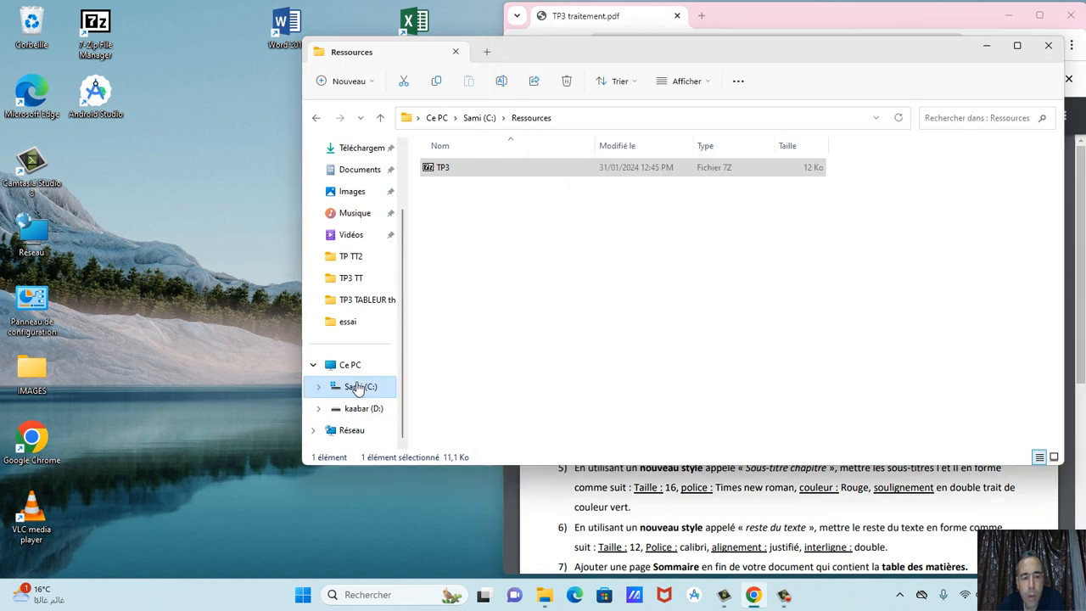
{"action": "double_click", "coordinate": [441, 168]}
{"action": "double_click", "coordinate": [441, 177]}
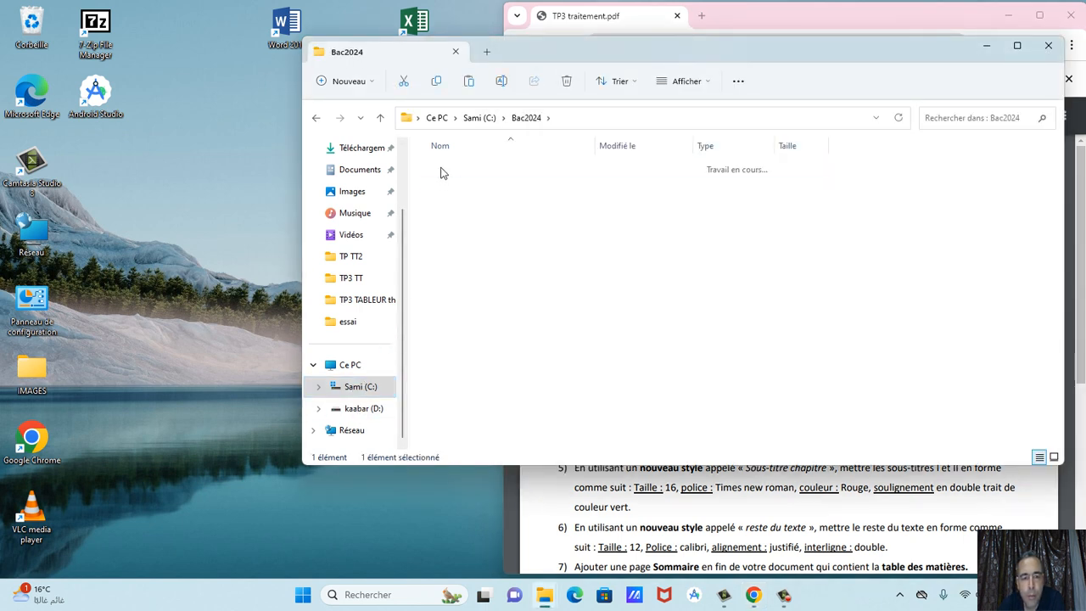
{"action": "right_click", "coordinate": [441, 174]}
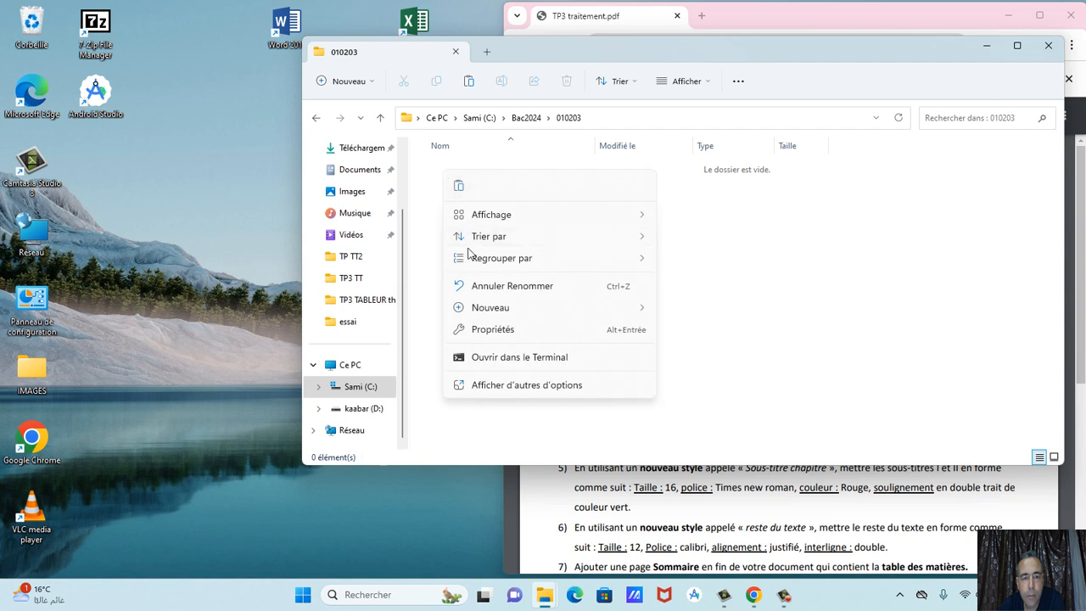
{"action": "left_click", "coordinate": [463, 190]}
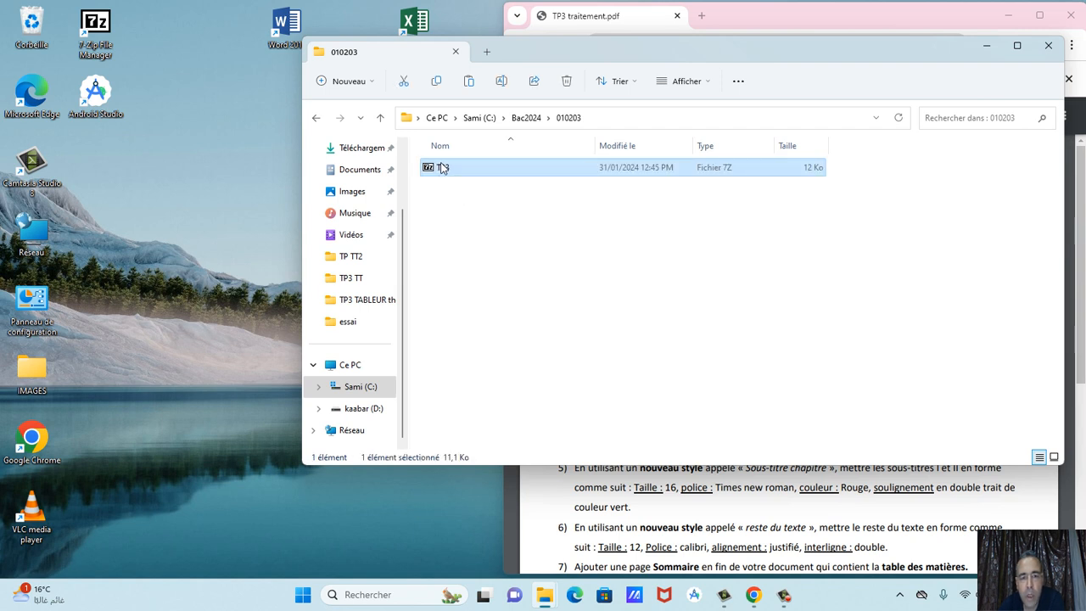
{"action": "double_click", "coordinate": [444, 168]}
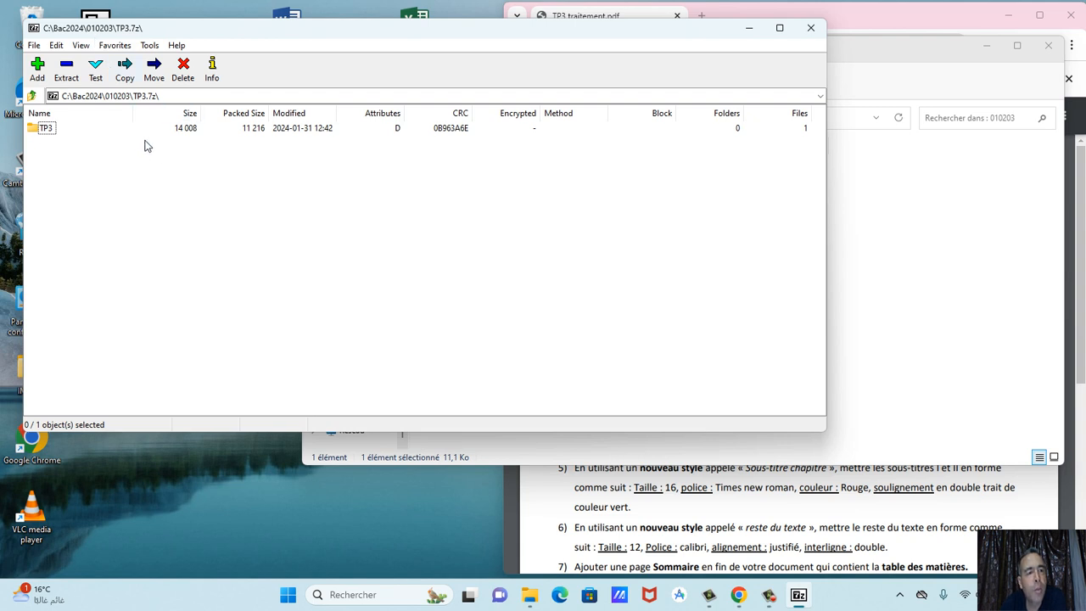
Open the TP3 folder inside the archive and start extracting Chapitres.docx.
{"action": "double_click", "coordinate": [47, 129]}
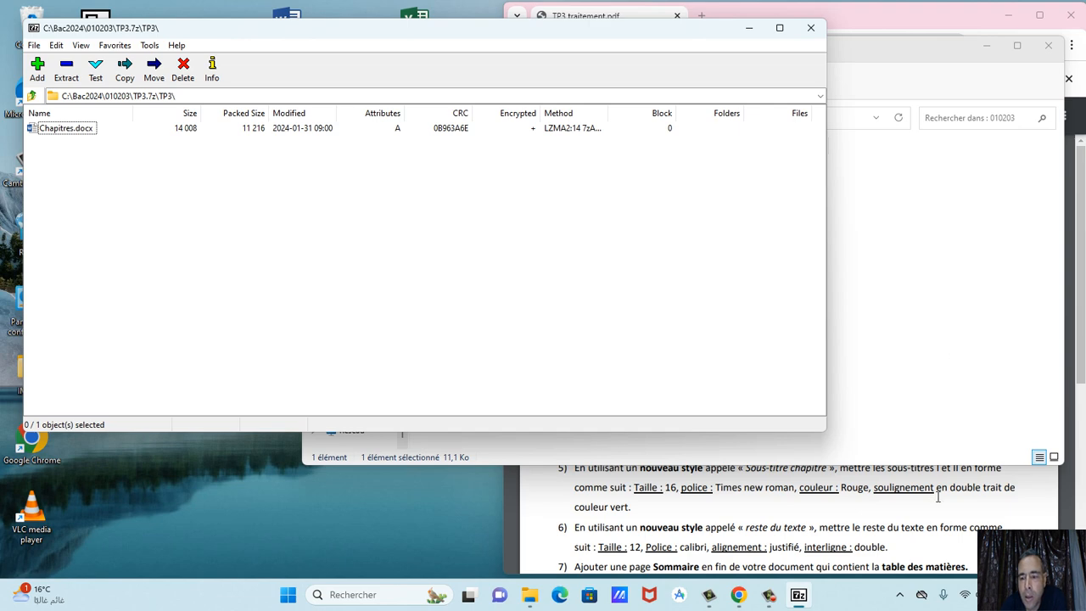
{"action": "left_click", "coordinate": [938, 497]}
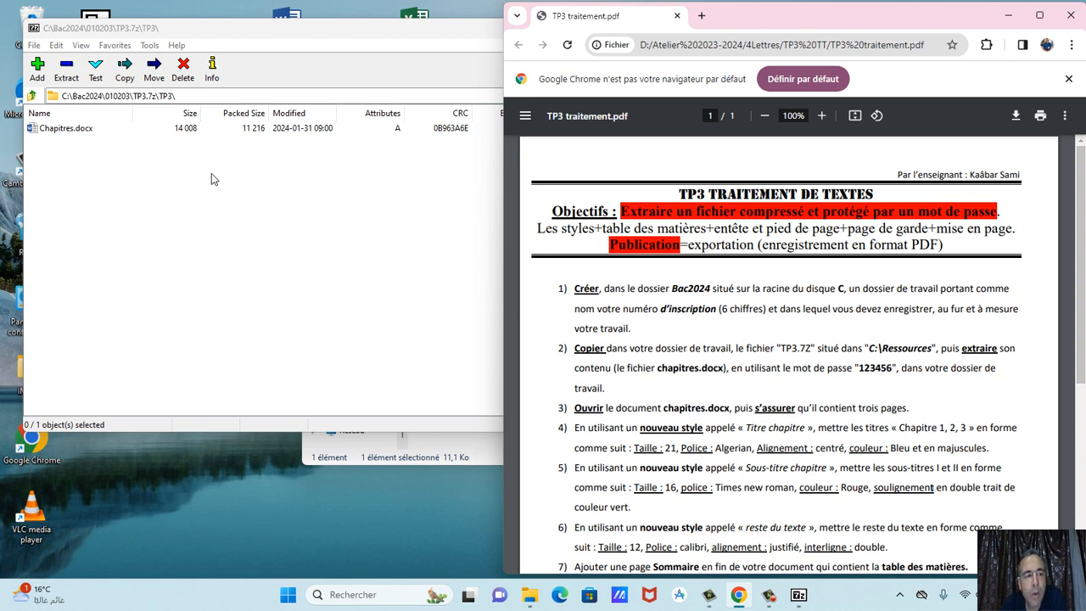
{"action": "left_click", "coordinate": [63, 131]}
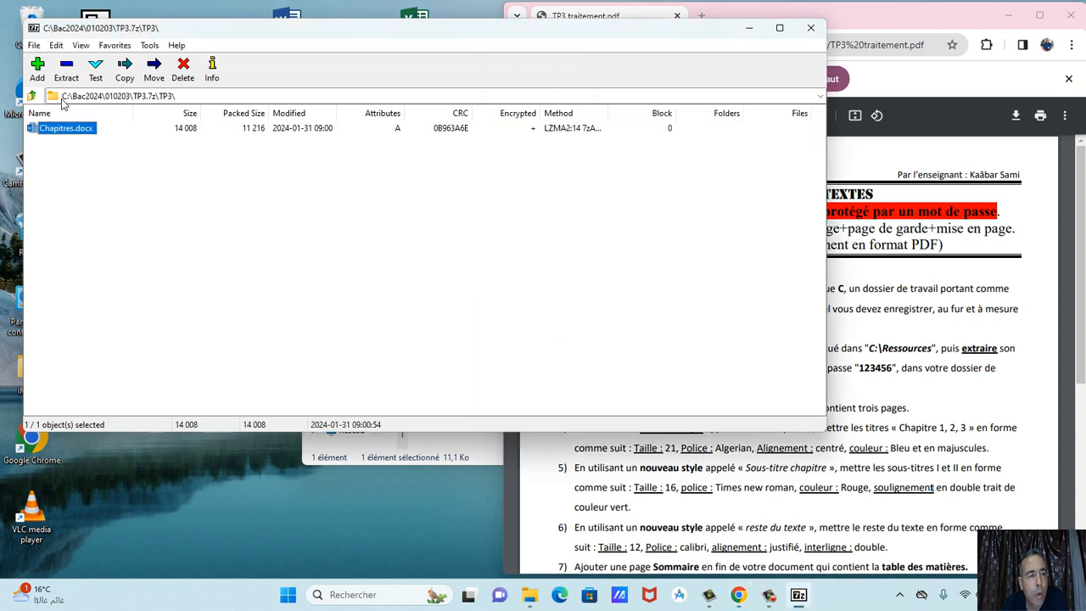
{"action": "left_click", "coordinate": [66, 68]}
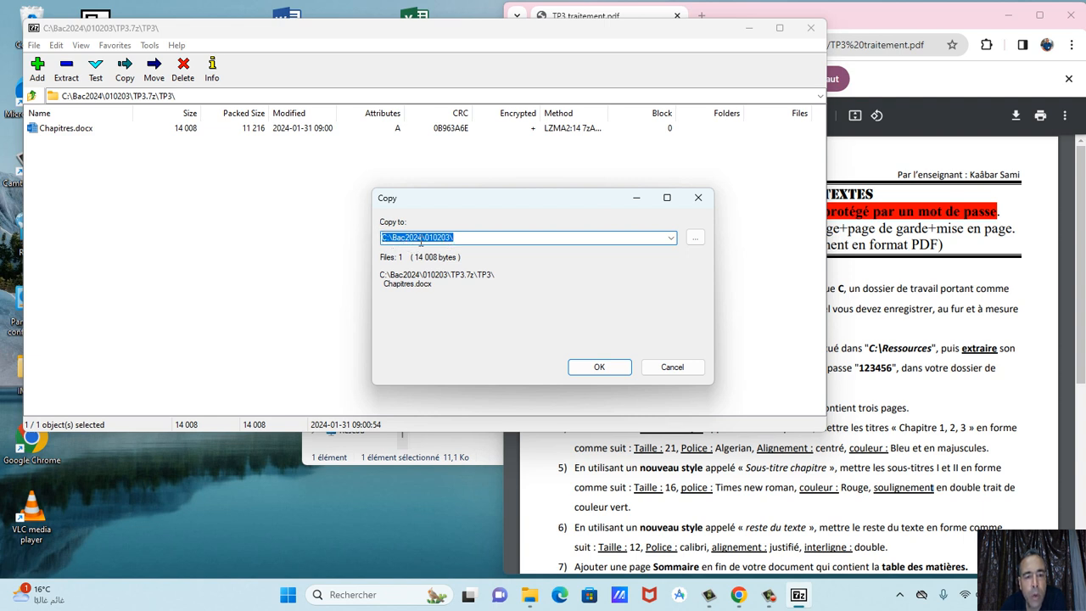
Extract it to C:\Bac2024\010203, entering the archive password, then close 7-Zip.
{"action": "left_click", "coordinate": [695, 241]}
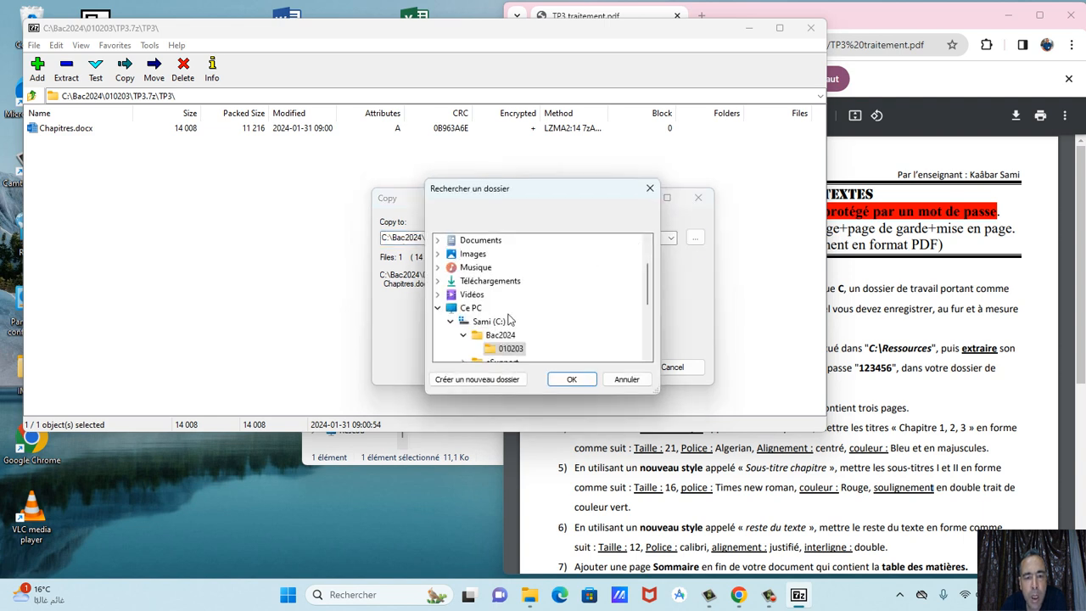
{"action": "left_click", "coordinate": [508, 336]}
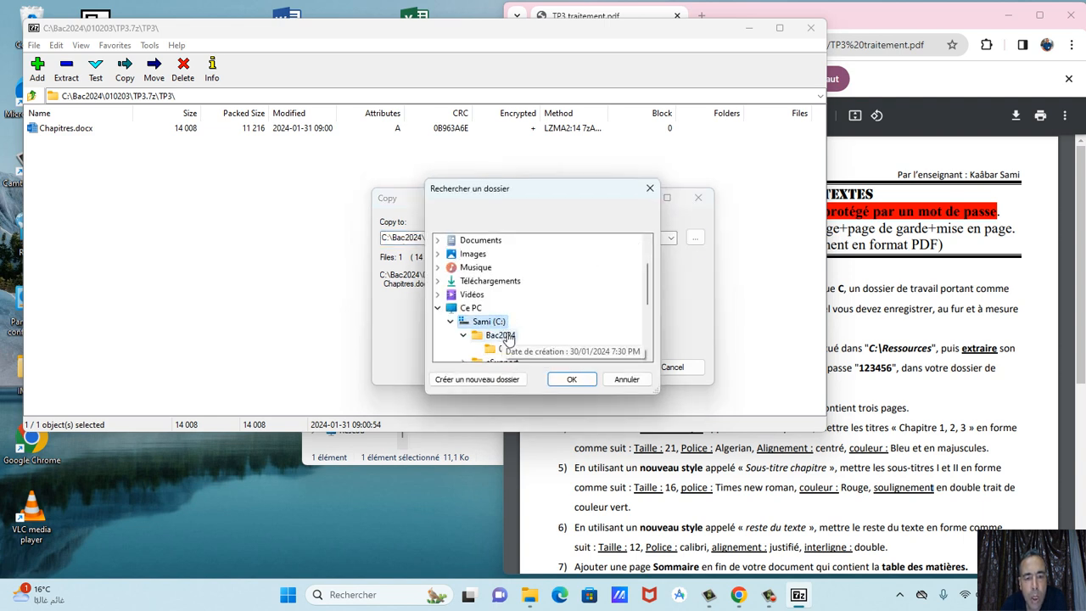
{"action": "left_click", "coordinate": [509, 348]}
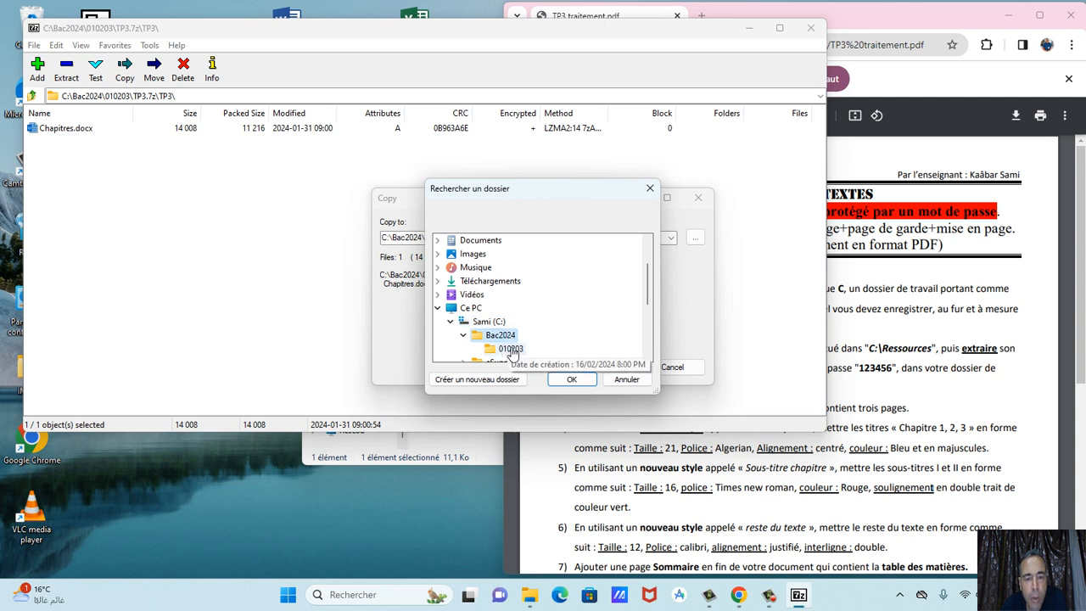
{"action": "left_click", "coordinate": [572, 379]}
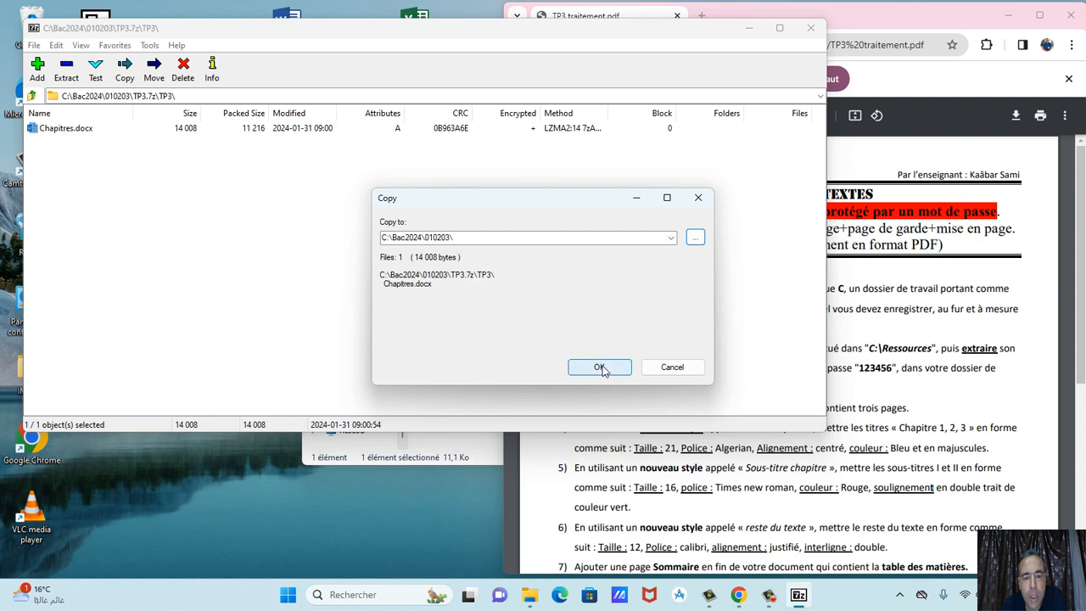
{"action": "left_click", "coordinate": [599, 367]}
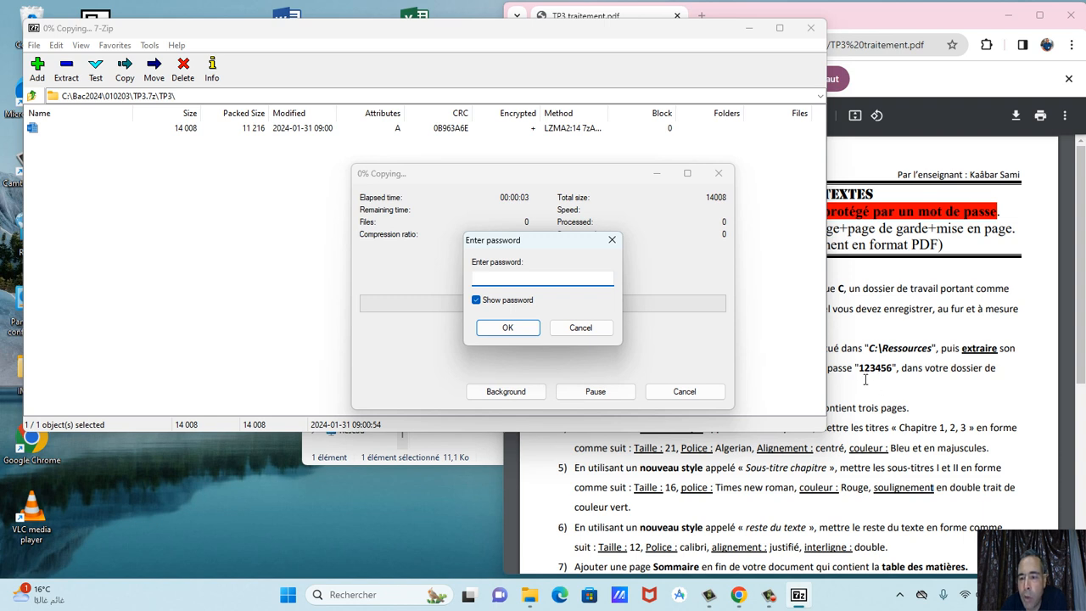
{"action": "type", "text": "123"}
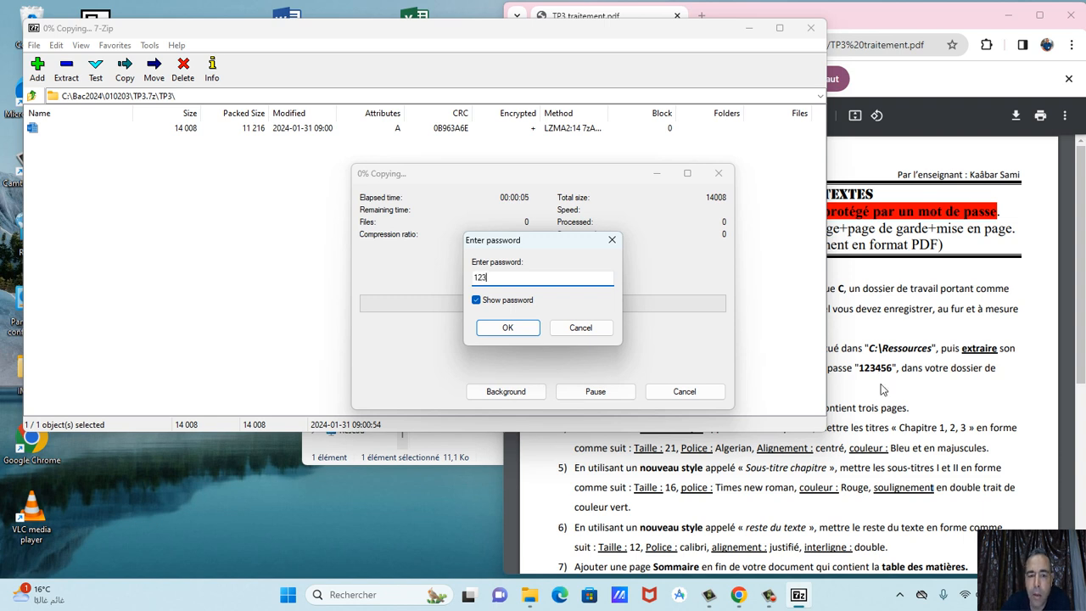
{"action": "type", "text": "456"}
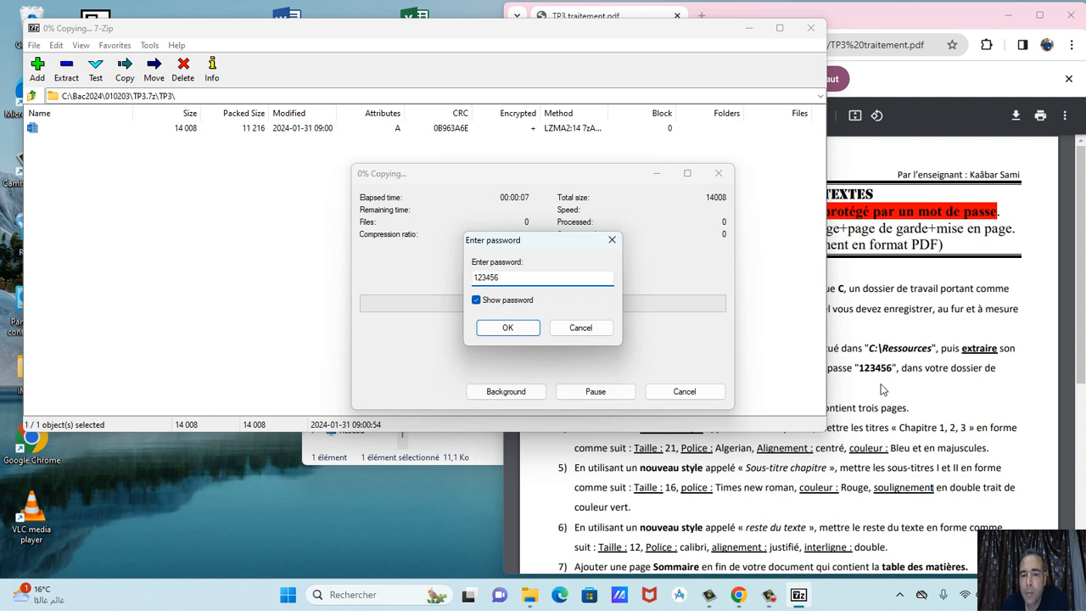
{"action": "left_click", "coordinate": [526, 327]}
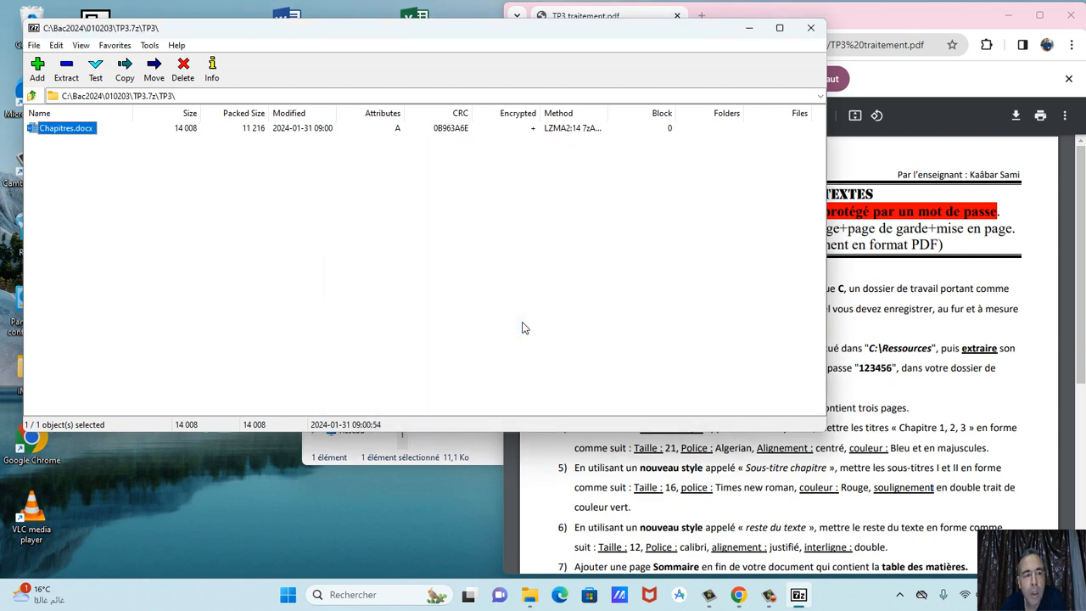
{"action": "left_click", "coordinate": [810, 27]}
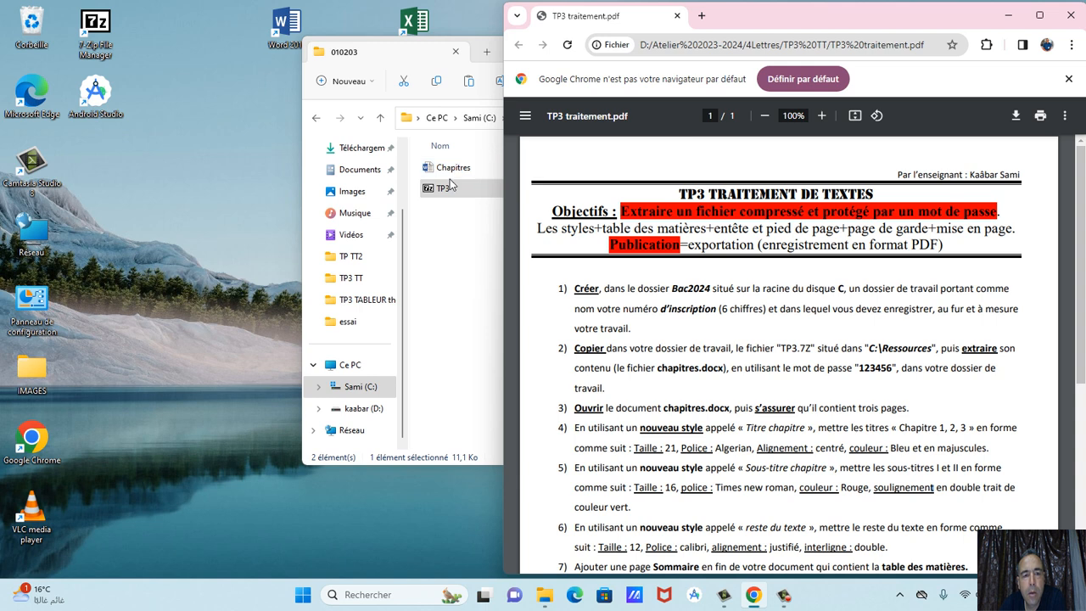
Maximize the 010203 folder window and open Chapitres.docx in Word.
{"action": "double_click", "coordinate": [427, 56]}
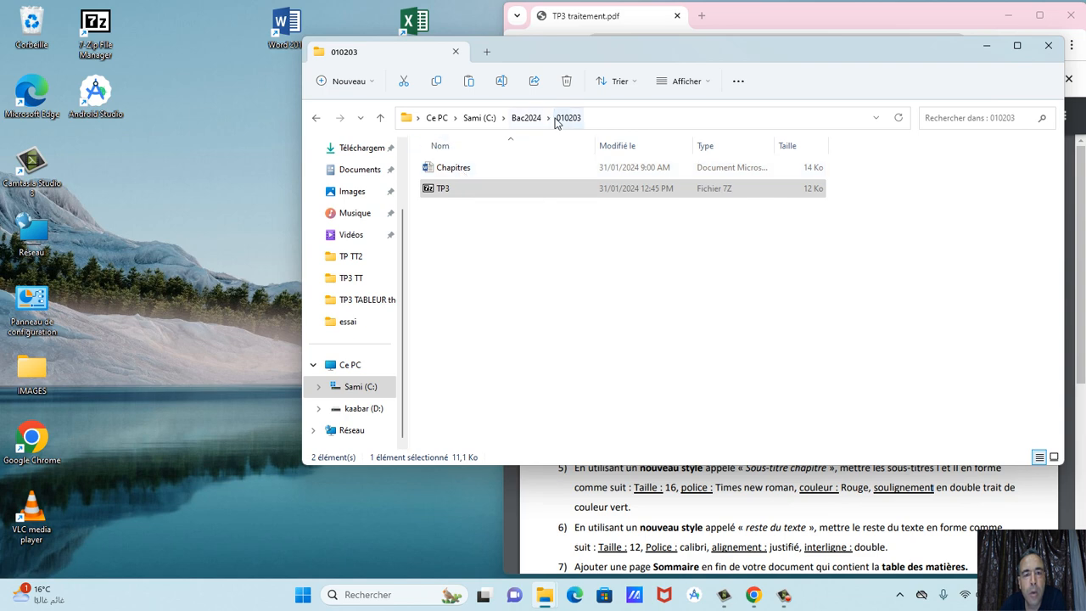
{"action": "left_click", "coordinate": [461, 170]}
{"action": "double_click", "coordinate": [463, 171]}
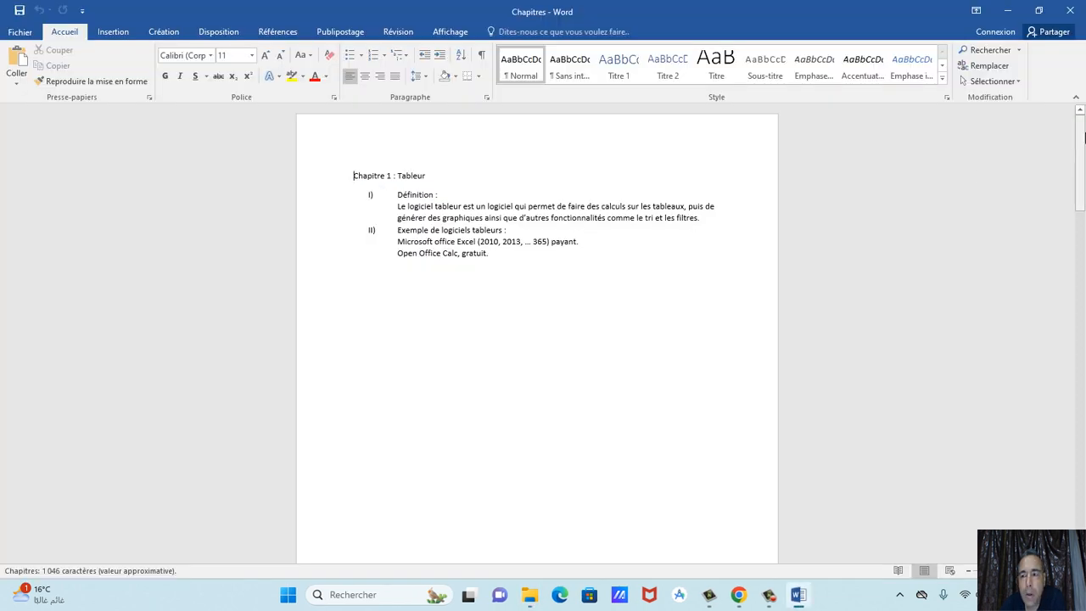
{"action": "left_click_drag", "start_coordinate": [1083, 138], "coordinate": [1084, 102]}
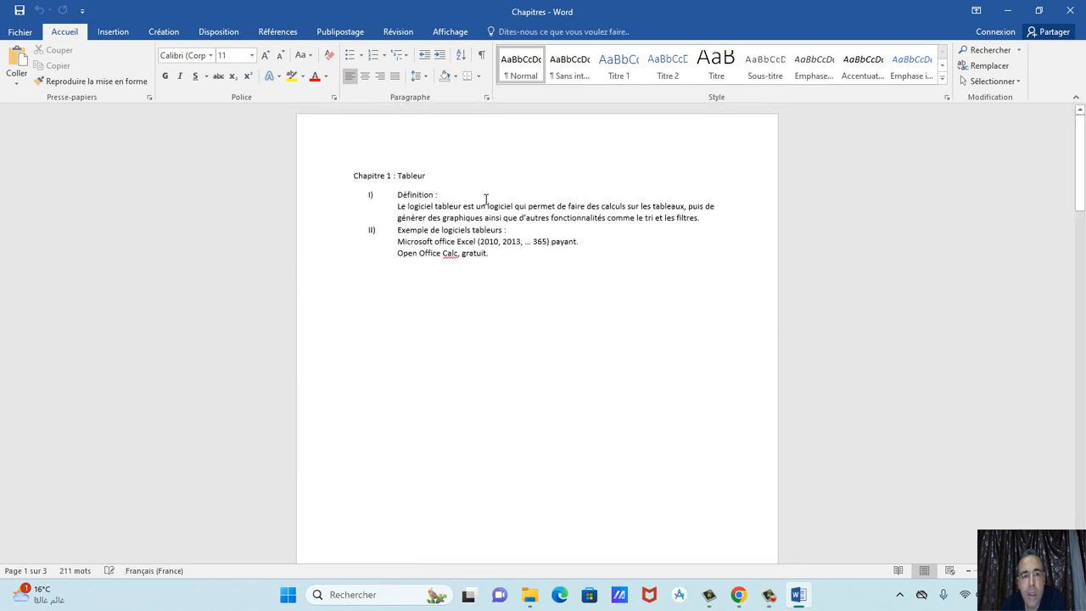
{"action": "scroll", "coordinate": [655, 309], "scroll_direction": "up", "scroll_amount": 2, "text": "ctrl"}
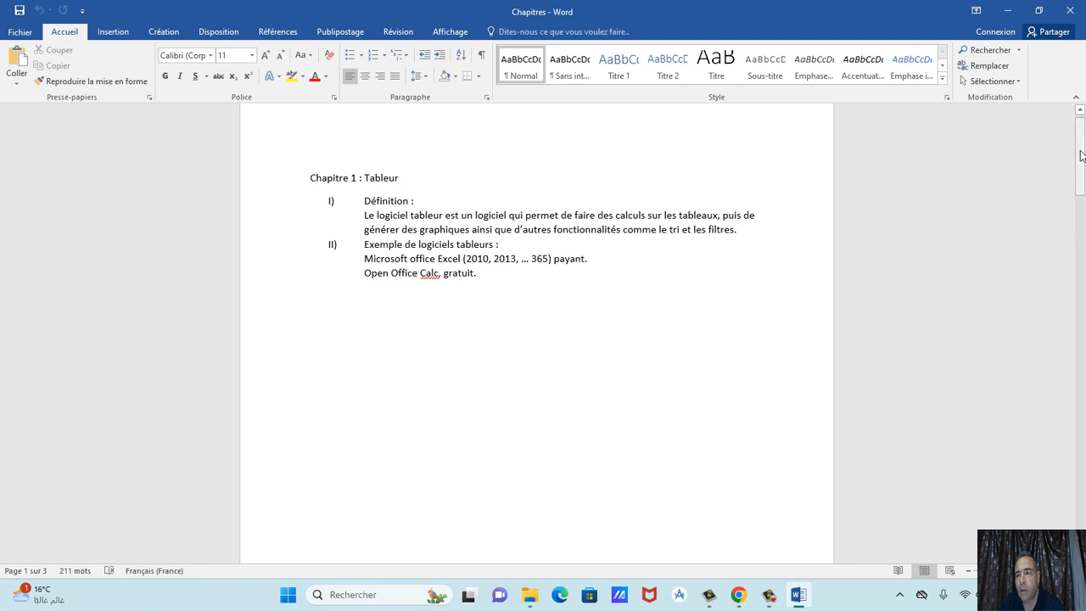
{"action": "left_click_drag", "start_coordinate": [1082, 154], "coordinate": [1081, 149]}
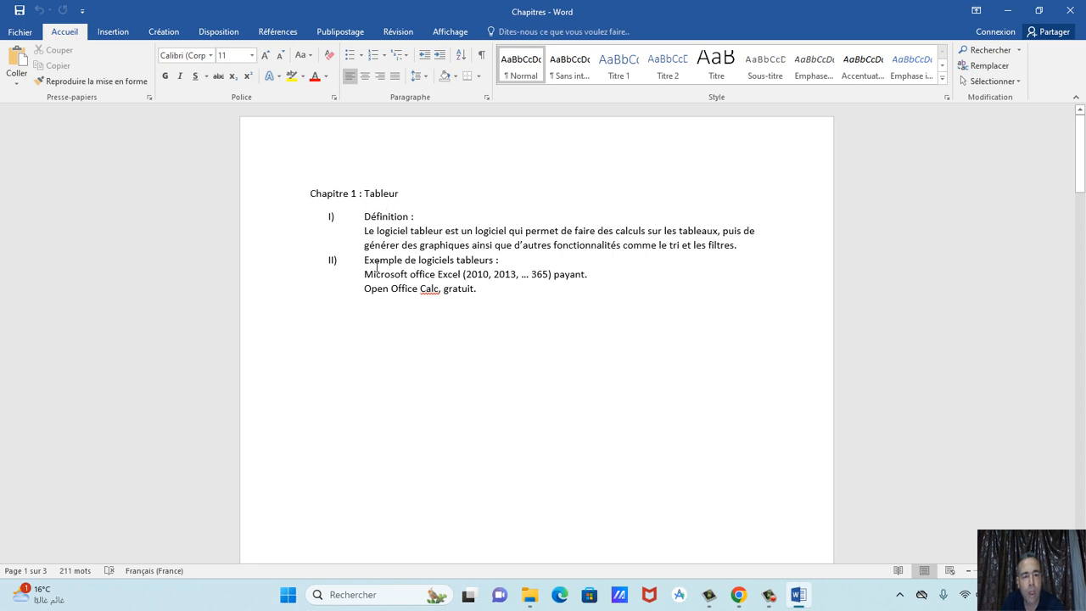
{"action": "scroll", "coordinate": [475, 277], "scroll_direction": "down", "scroll_amount": 15}
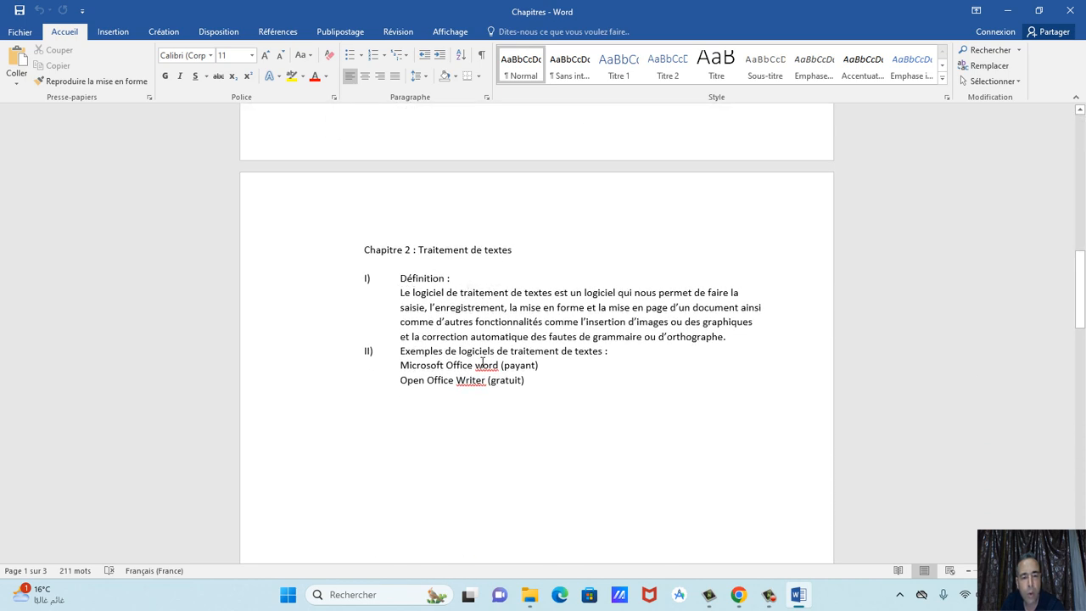
{"action": "scroll", "coordinate": [482, 362], "scroll_direction": "down", "scroll_amount": 15}
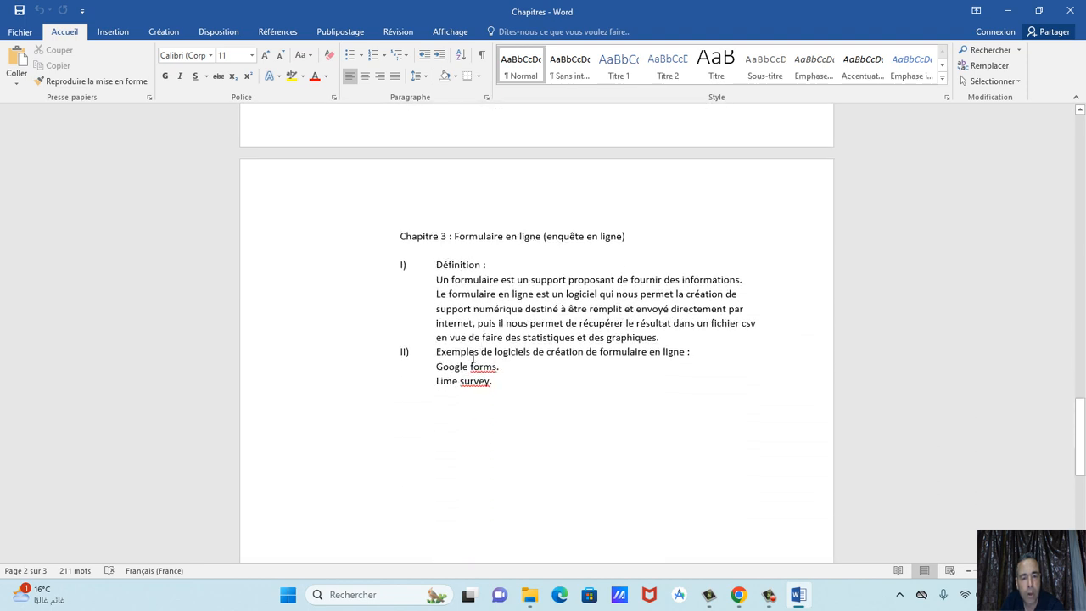
{"action": "scroll", "coordinate": [473, 357], "scroll_direction": "down", "scroll_amount": 8}
{"action": "scroll", "coordinate": [487, 362], "scroll_direction": "up", "scroll_amount": 4}
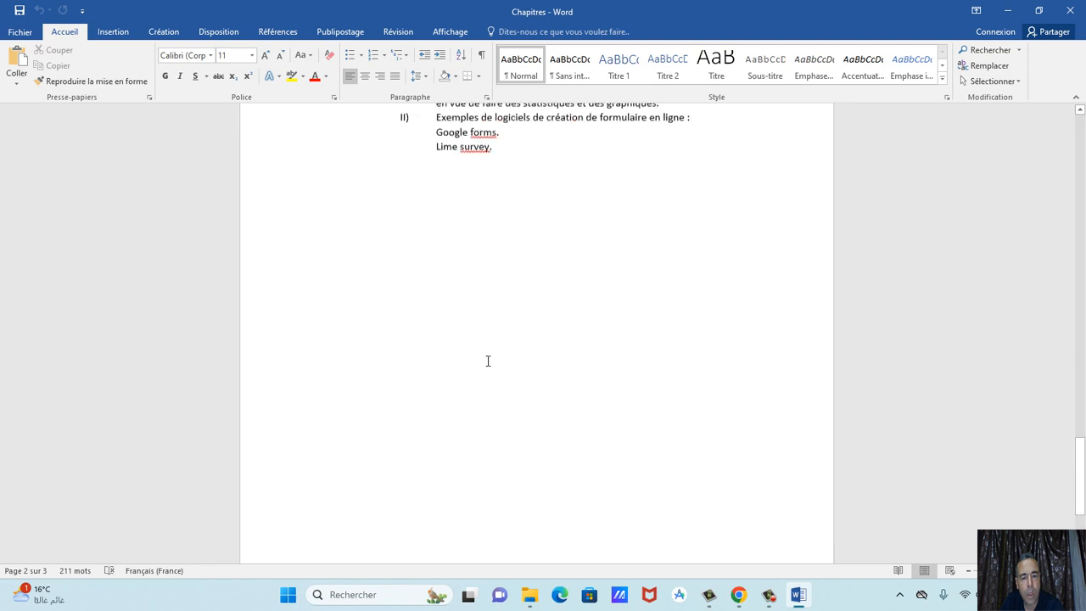
{"action": "scroll", "coordinate": [488, 361], "scroll_direction": "up", "scroll_amount": 15}
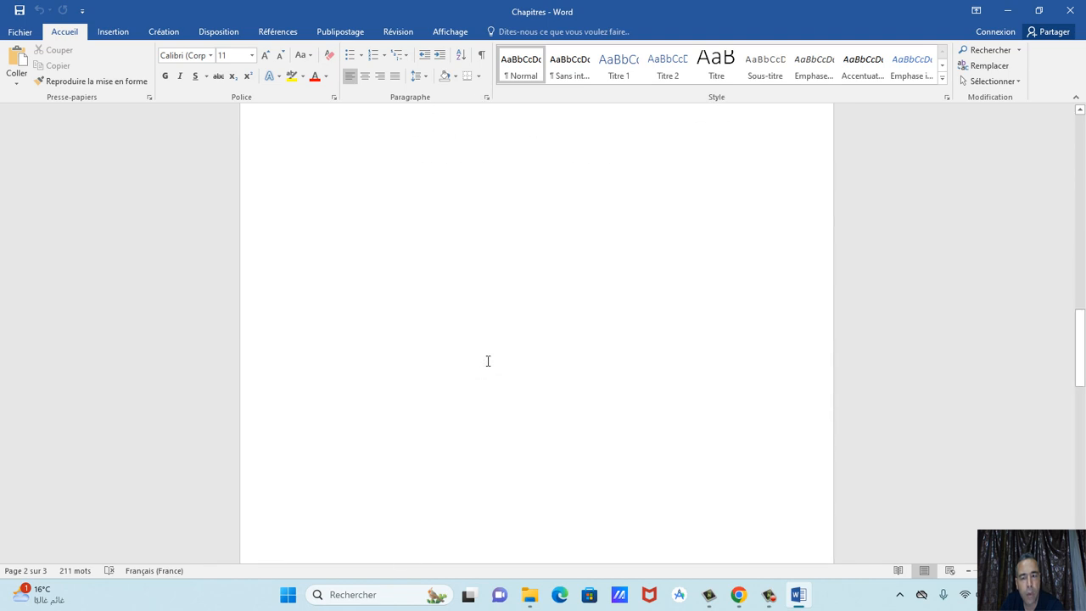
{"action": "scroll", "coordinate": [487, 361], "scroll_direction": "up", "scroll_amount": 20}
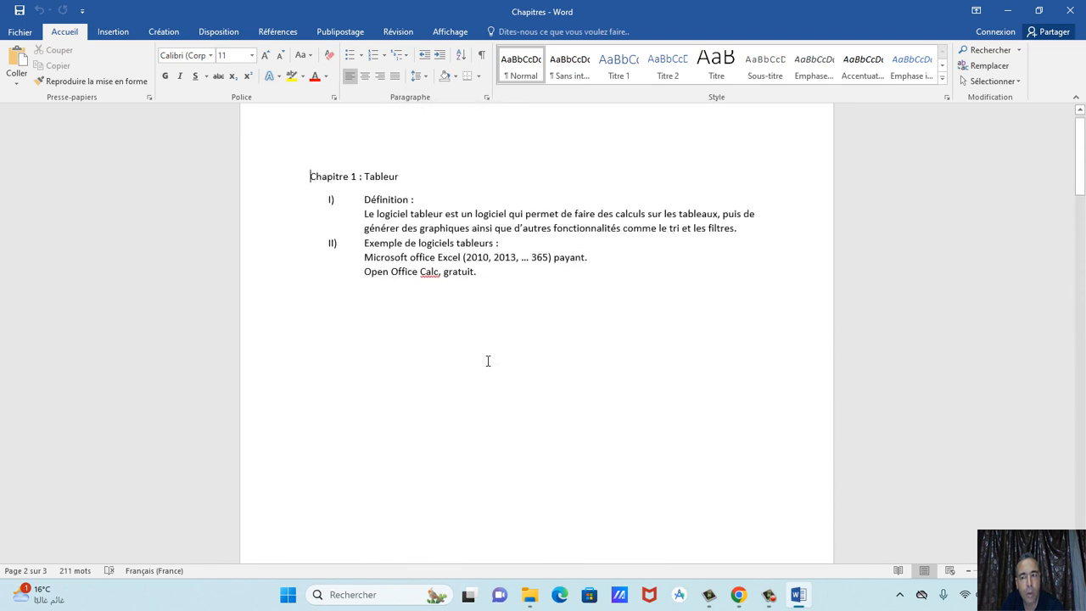
{"action": "scroll", "coordinate": [488, 361], "scroll_direction": "up", "scroll_amount": 1}
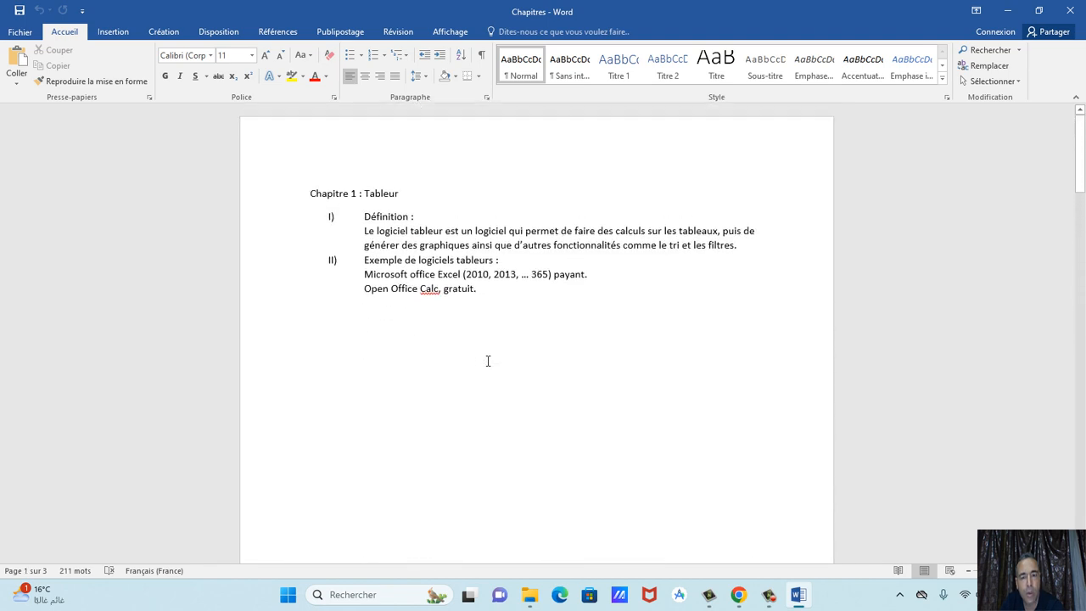
{"action": "left_click", "coordinate": [736, 595]}
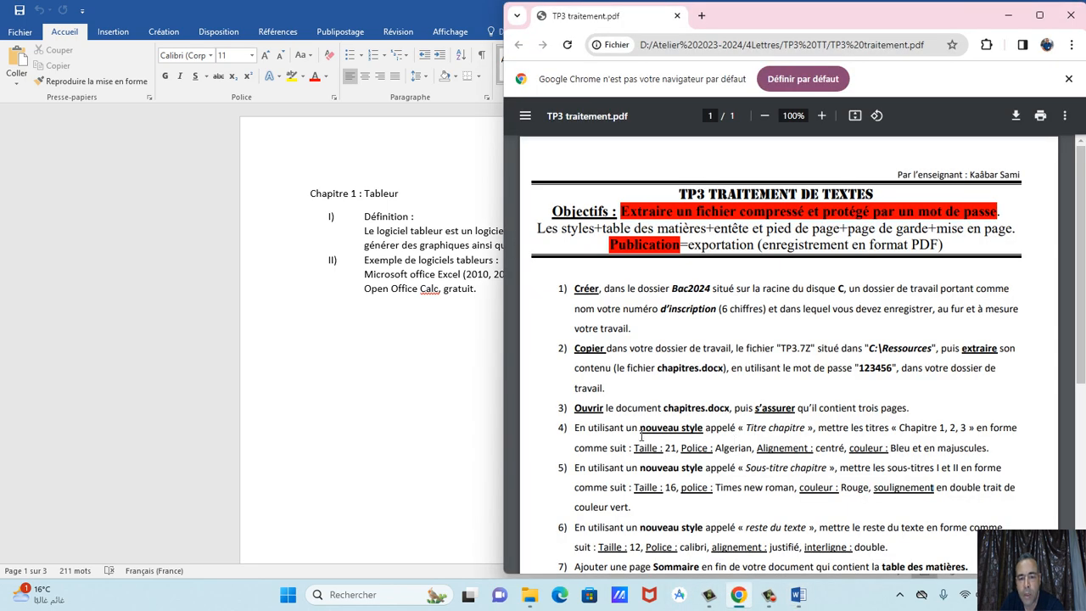
Restore Word down and resize its window to sit beside the Chrome PDF.
{"action": "left_click", "coordinate": [419, 9]}
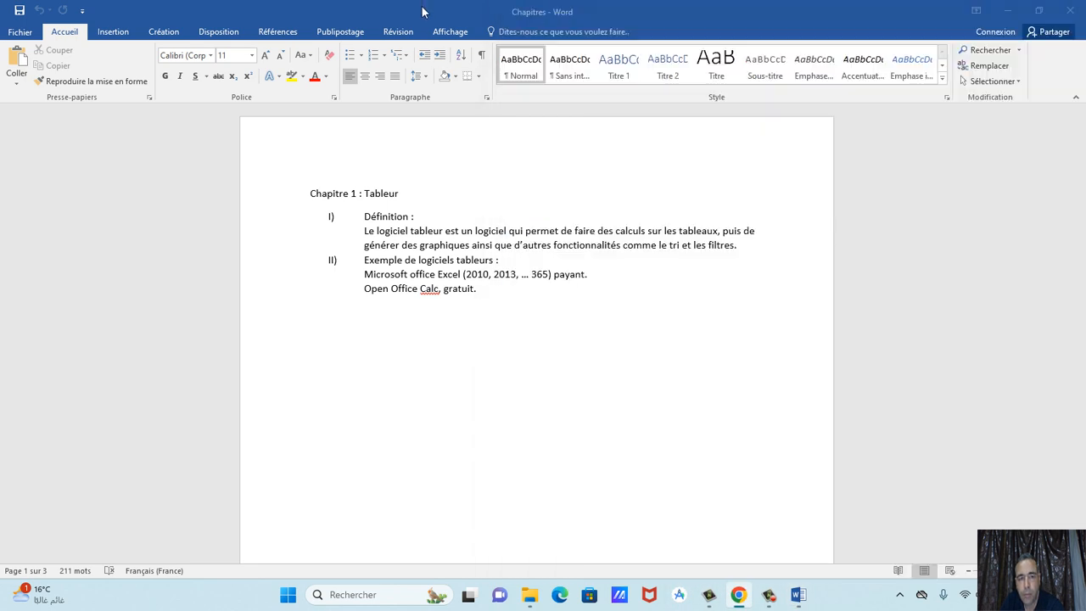
{"action": "left_click", "coordinate": [1038, 11]}
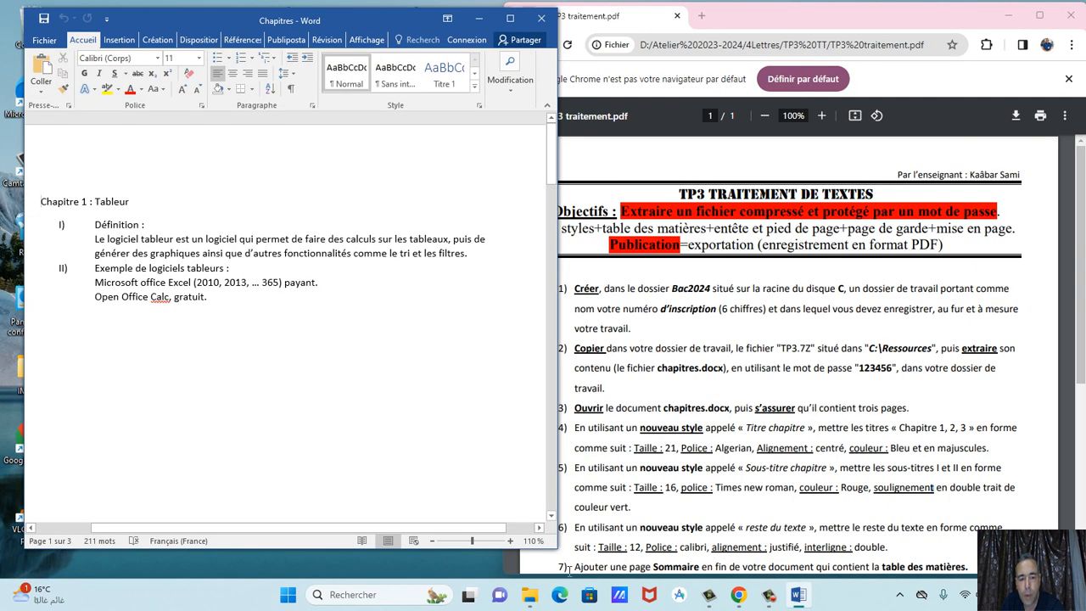
{"action": "left_click_drag", "start_coordinate": [559, 553], "coordinate": [532, 574]}
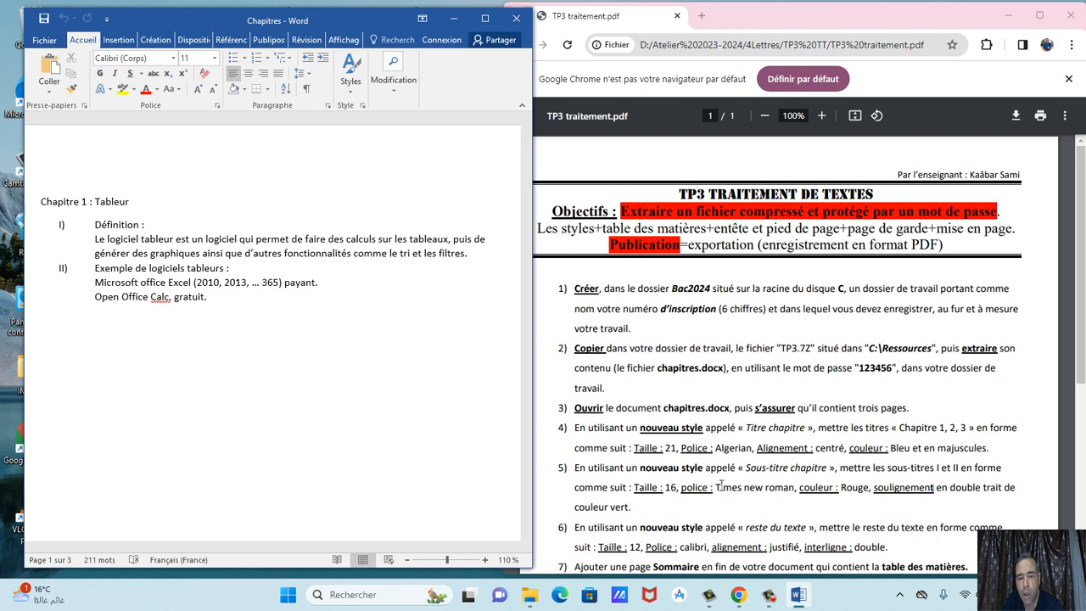
Check the Titre chapitre requirements, then set the Chapitre 1 heading to 20, then 21 pt.
{"action": "left_click", "coordinate": [639, 456]}
{"action": "left_click_drag", "start_coordinate": [634, 449], "coordinate": [995, 458]}
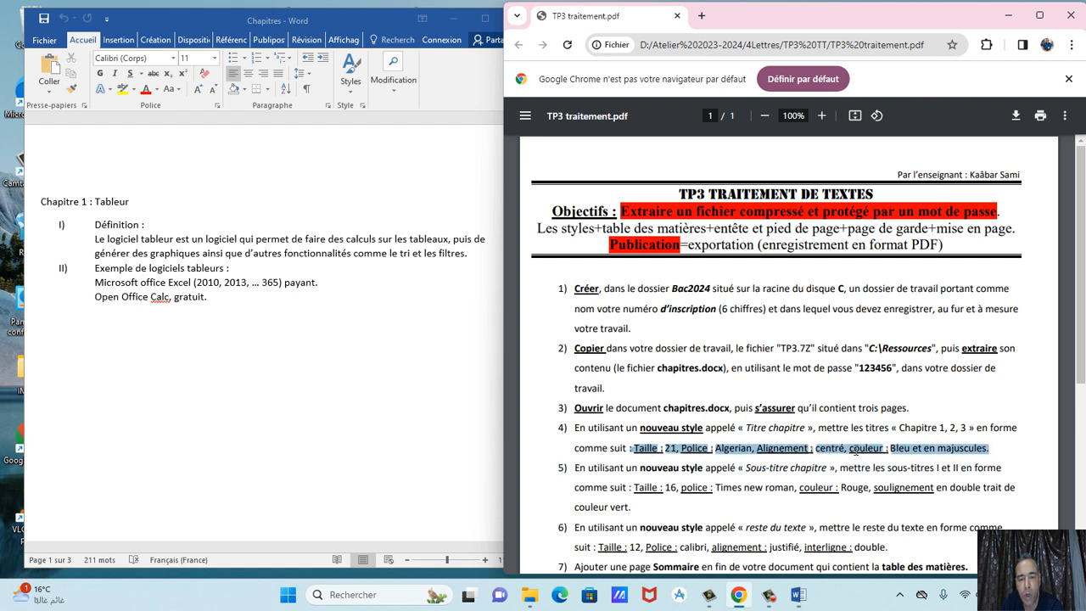
{"action": "left_click", "coordinate": [243, 348]}
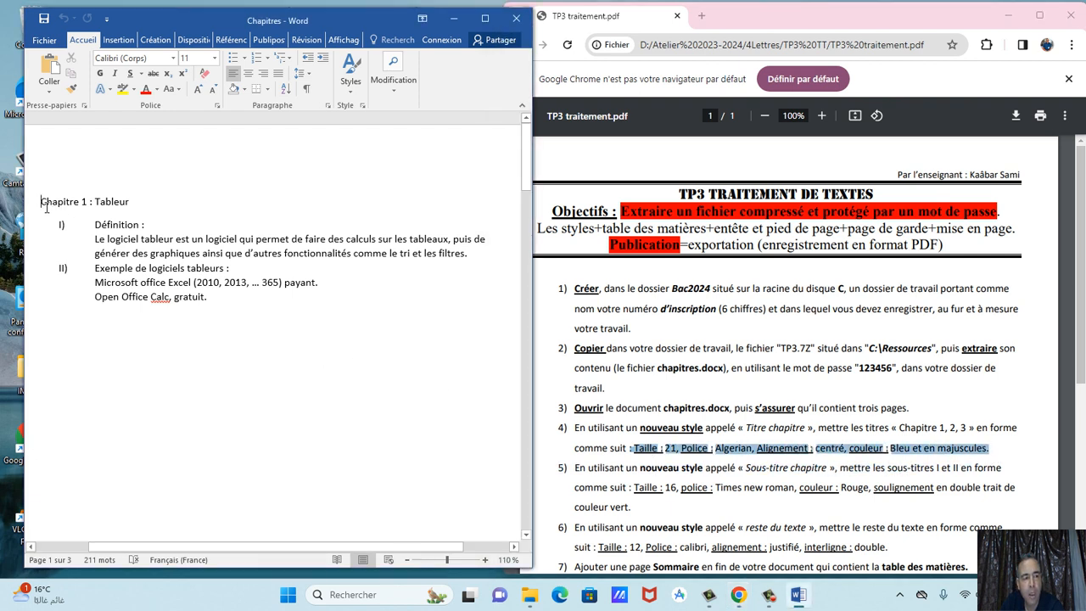
{"action": "left_click_drag", "start_coordinate": [47, 206], "coordinate": [128, 204]}
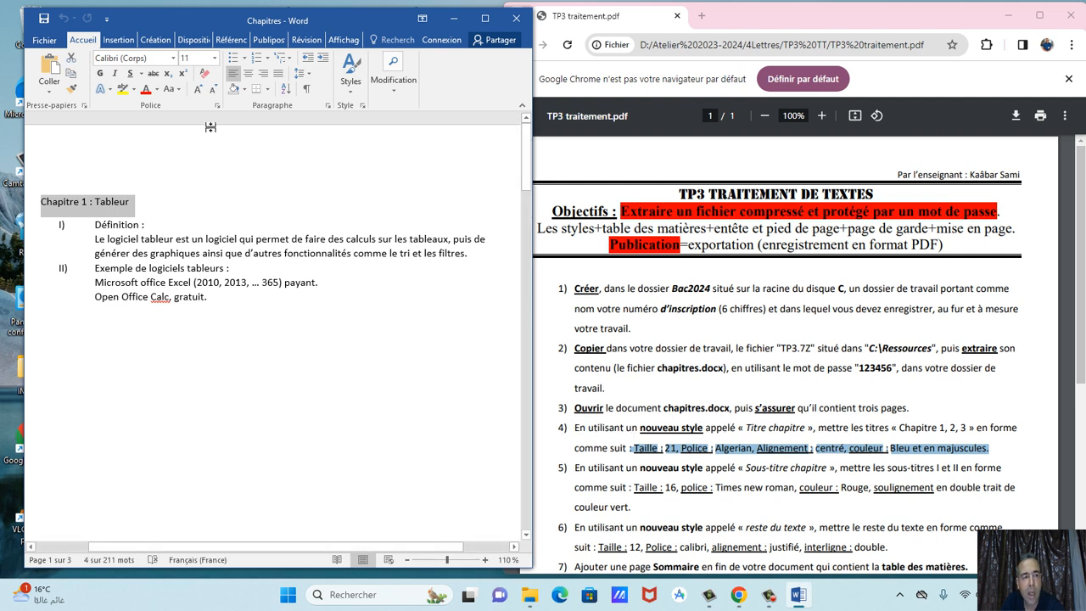
{"action": "left_click", "coordinate": [215, 57]}
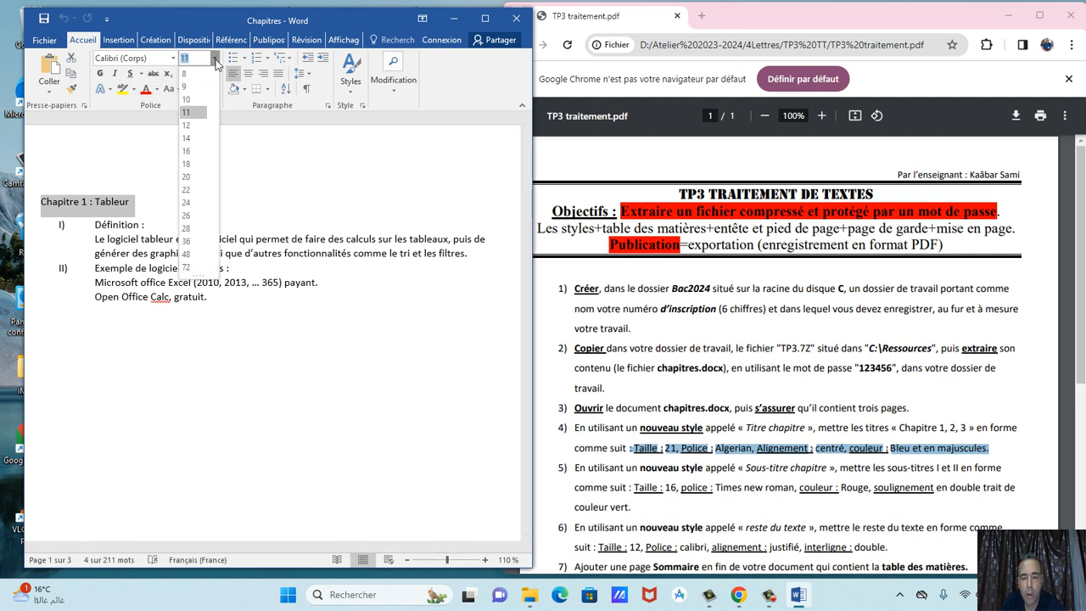
{"action": "left_click", "coordinate": [188, 176]}
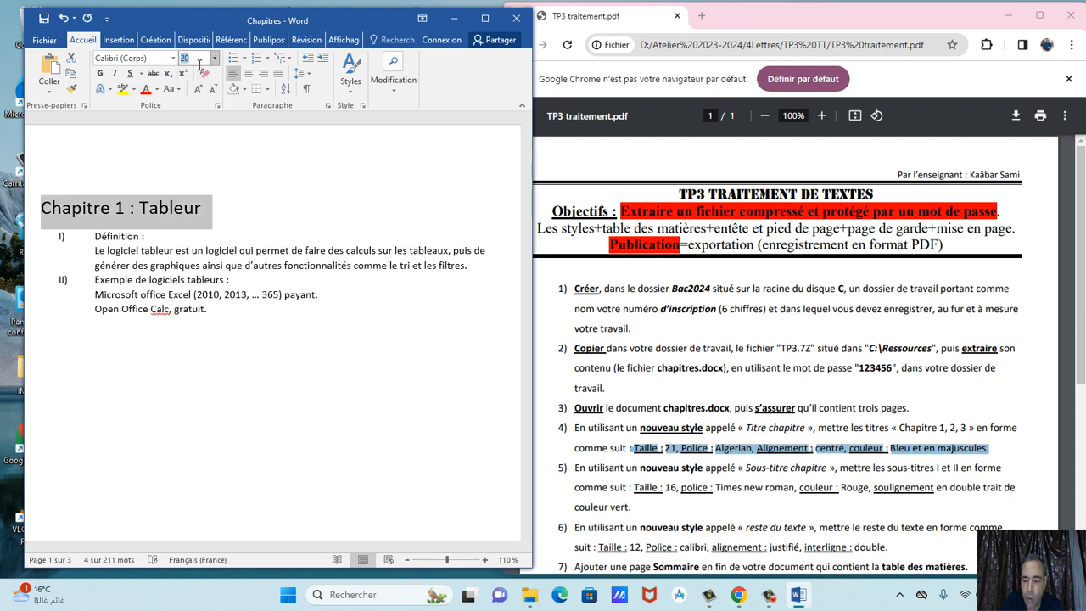
{"action": "type", "text": "21"}
{"action": "key", "text": "Return"}
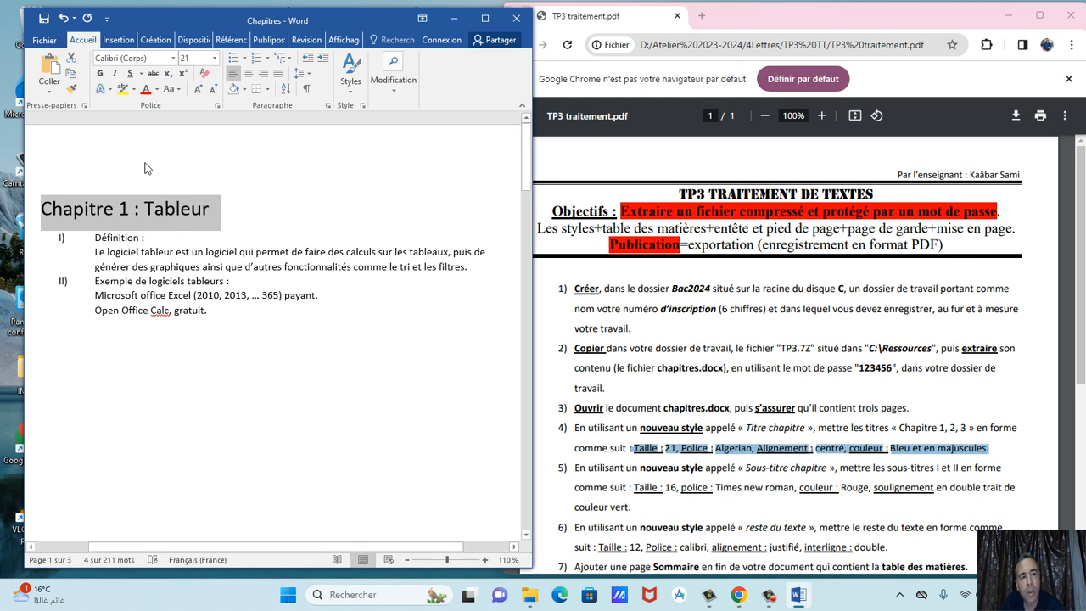
Undo both size changes and maximize the Word window.
{"action": "left_click", "coordinate": [63, 19]}
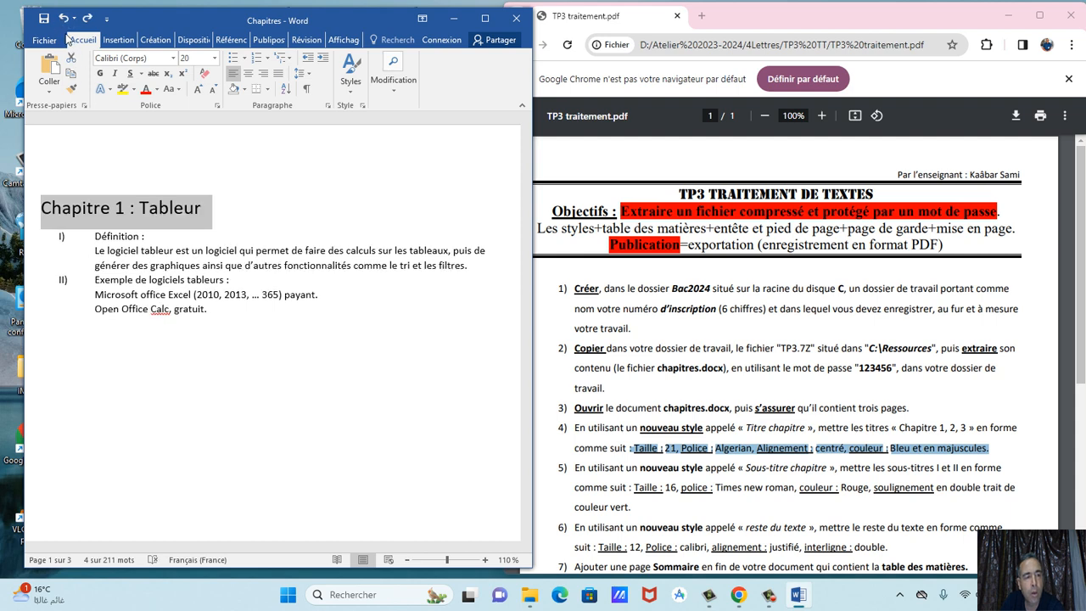
{"action": "left_click", "coordinate": [66, 21]}
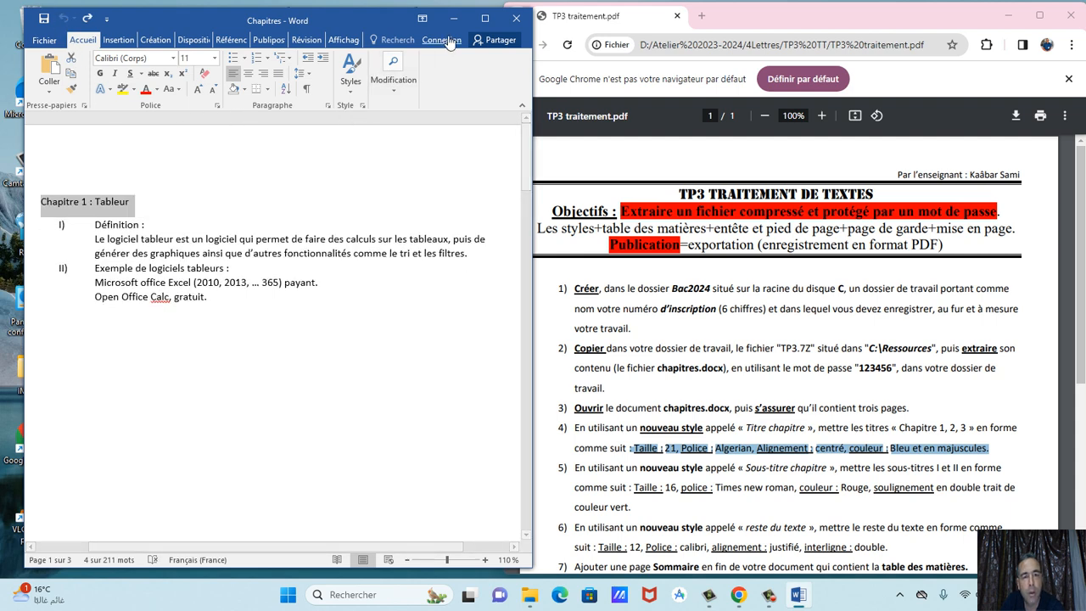
{"action": "left_click", "coordinate": [485, 19]}
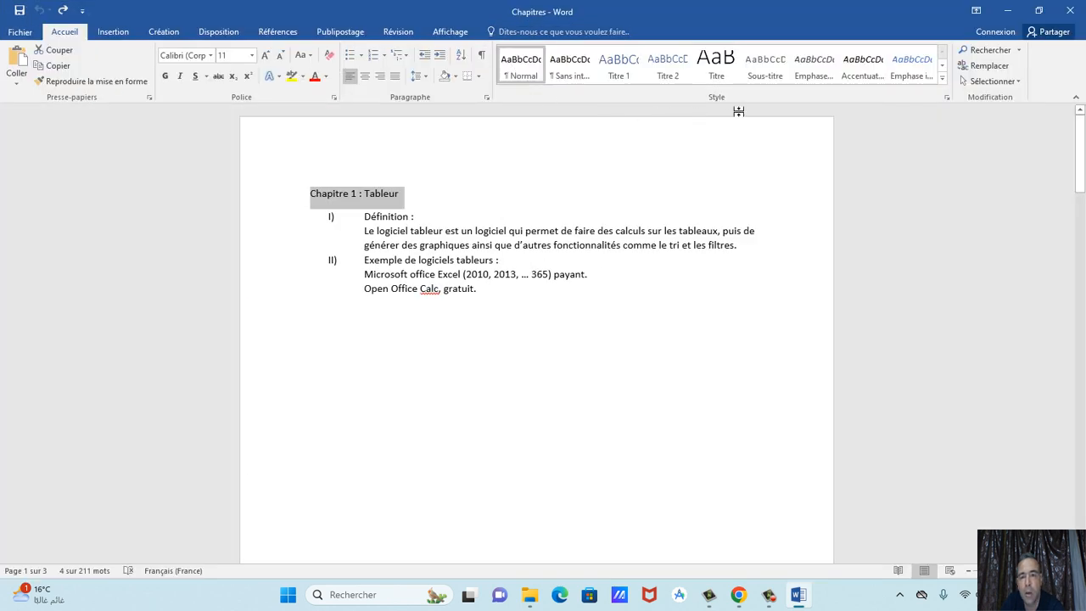
Open the Styles pane, try Titre 1–5, apply Titre to the heading, and start a new style.
{"action": "left_click", "coordinate": [948, 98]}
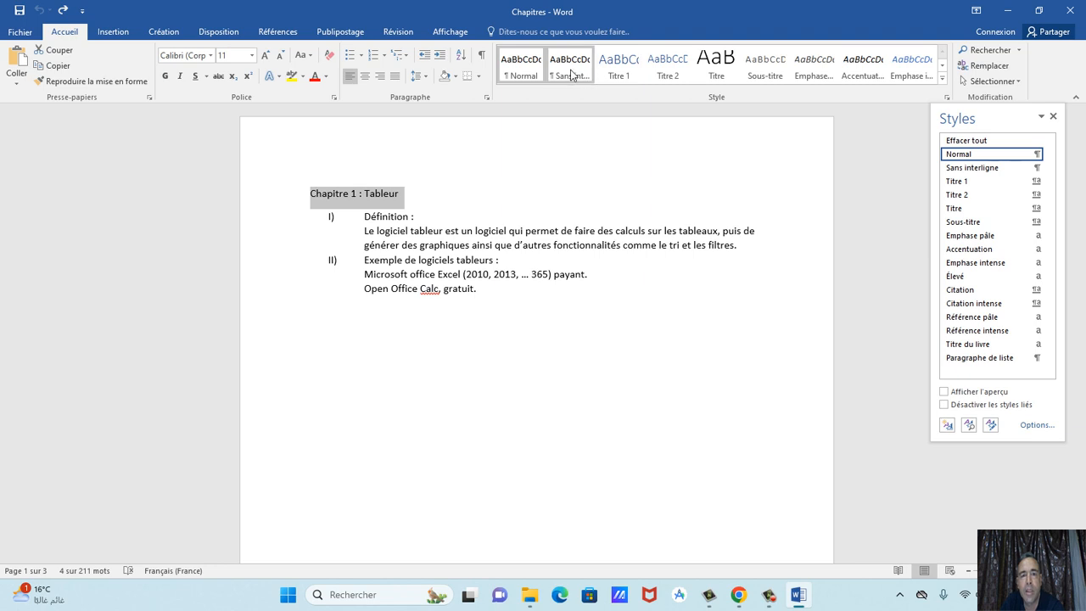
{"action": "left_click", "coordinate": [618, 64]}
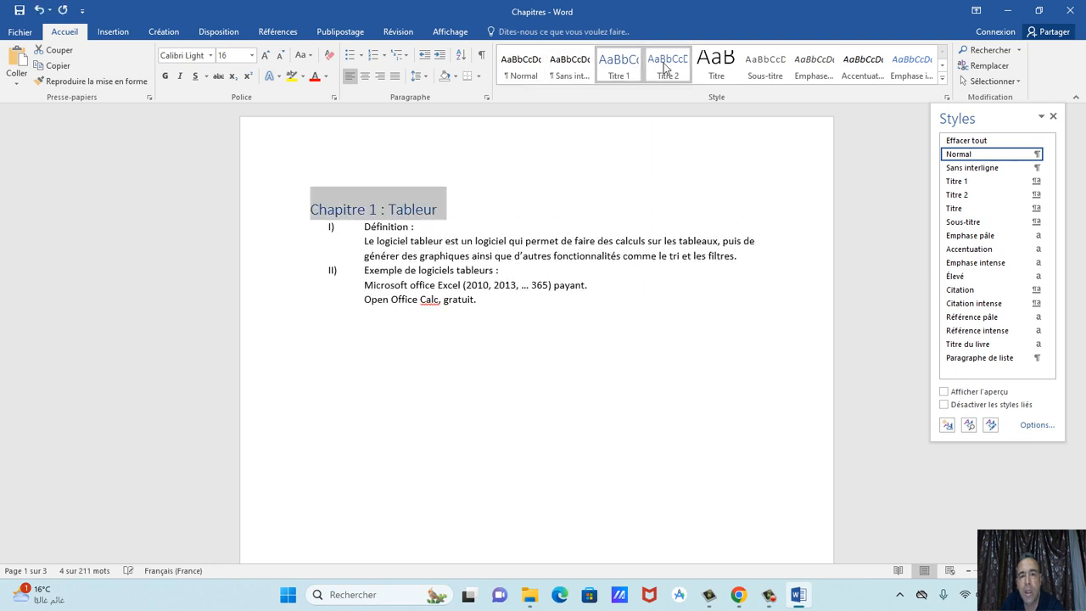
{"action": "left_click", "coordinate": [667, 66]}
{"action": "left_click", "coordinate": [731, 66]}
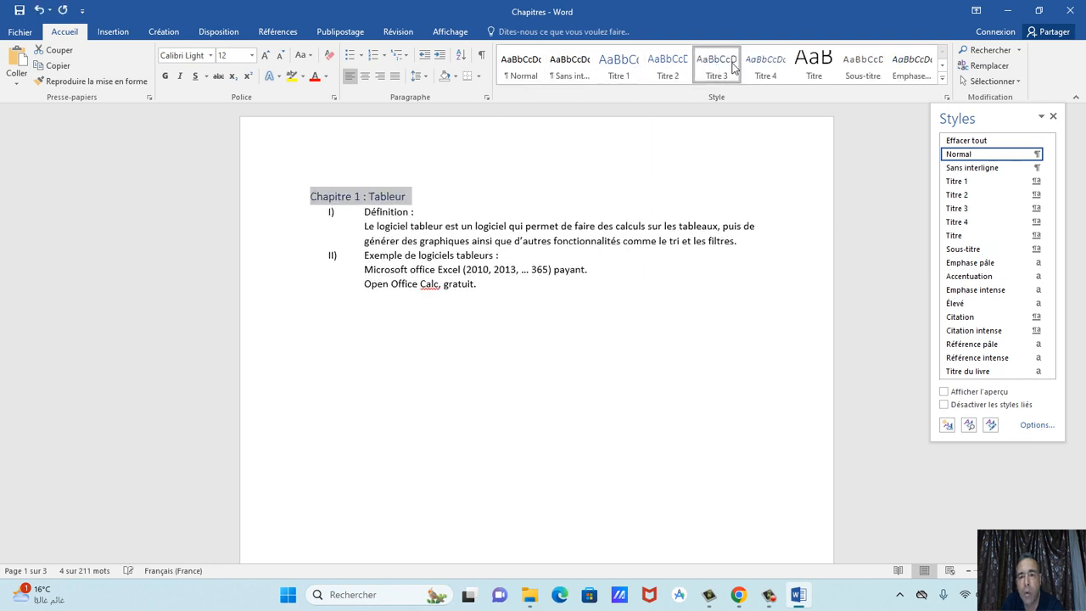
{"action": "left_click", "coordinate": [765, 66]}
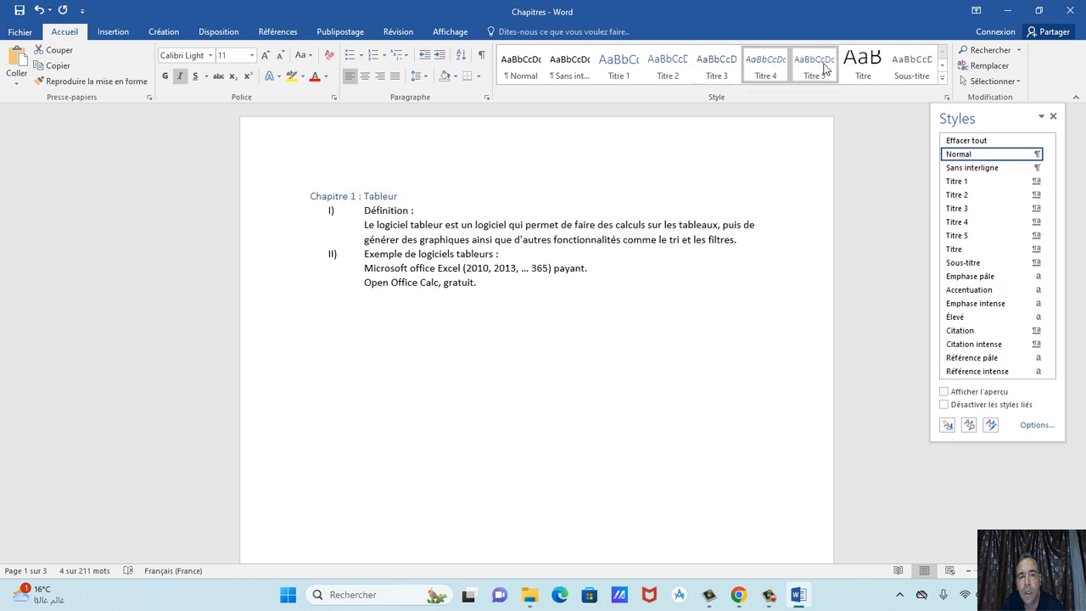
{"action": "left_click", "coordinate": [823, 66]}
{"action": "left_click", "coordinate": [904, 61]}
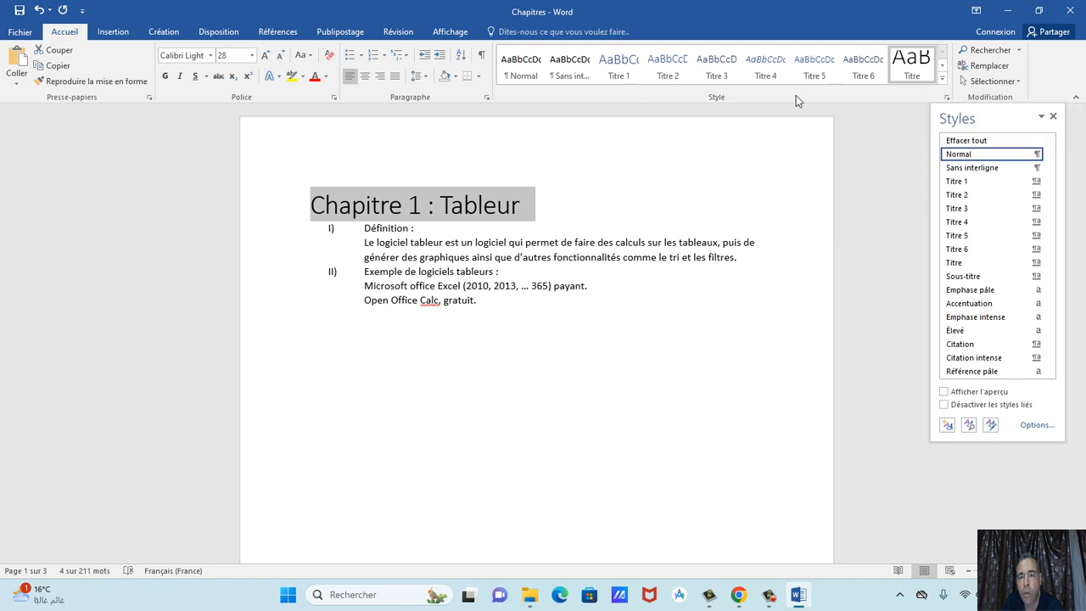
{"action": "left_click", "coordinate": [947, 425]}
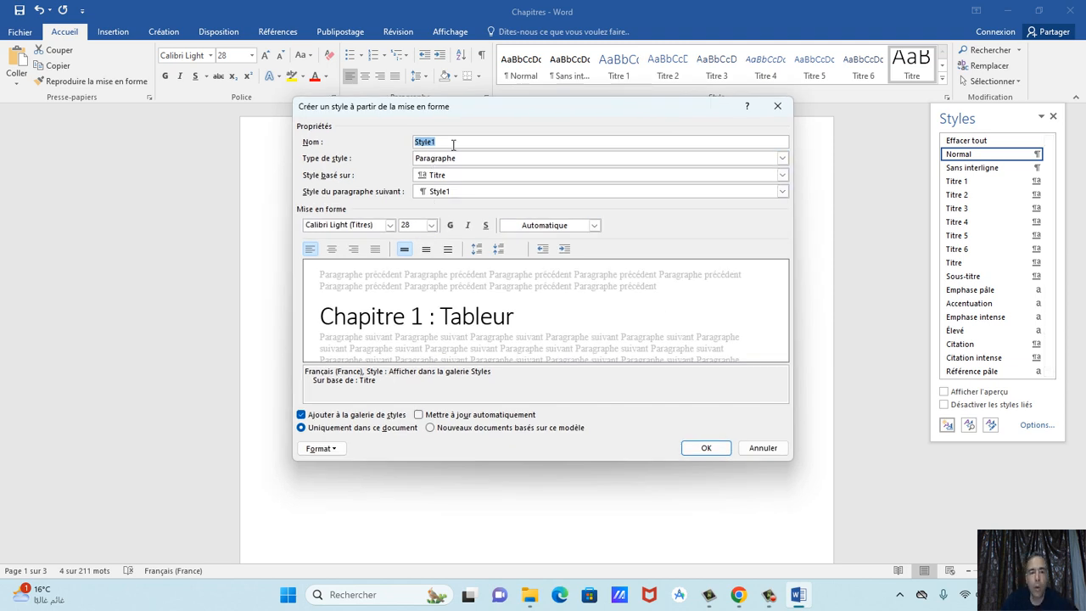
Name the new style 'titre chapitre' with Algerian 21 pt, centred.
{"action": "type", "text": "titre chap"}
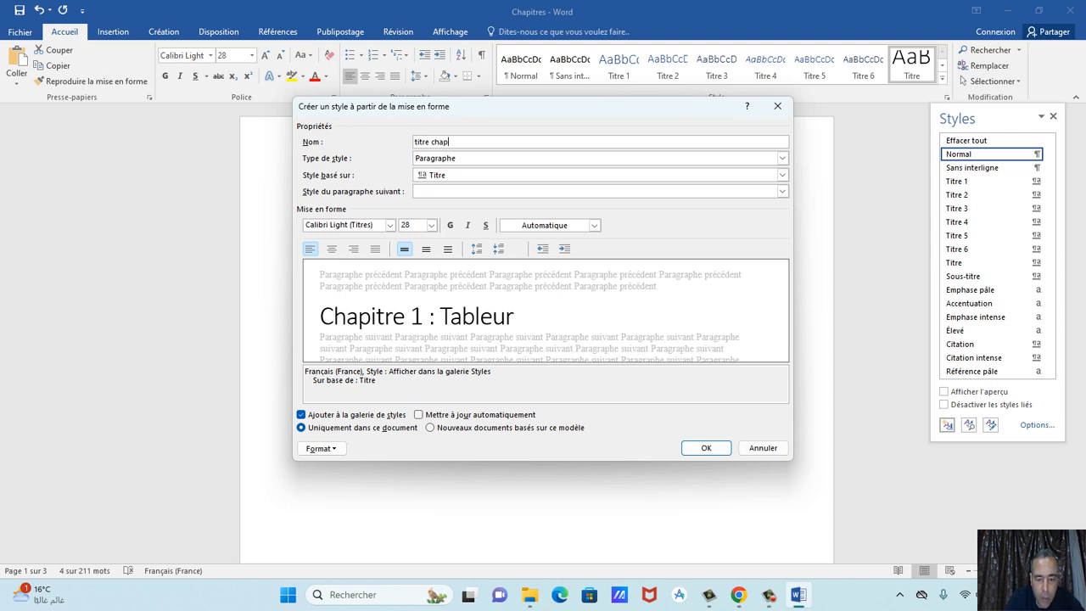
{"action": "type", "text": "itre"}
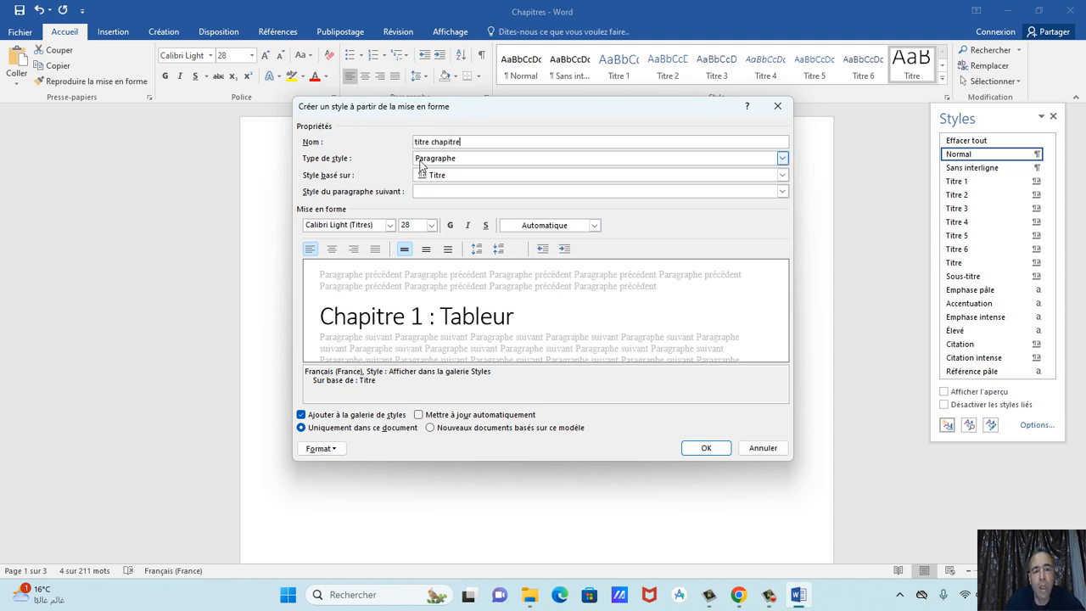
{"action": "left_click", "coordinate": [430, 225]}
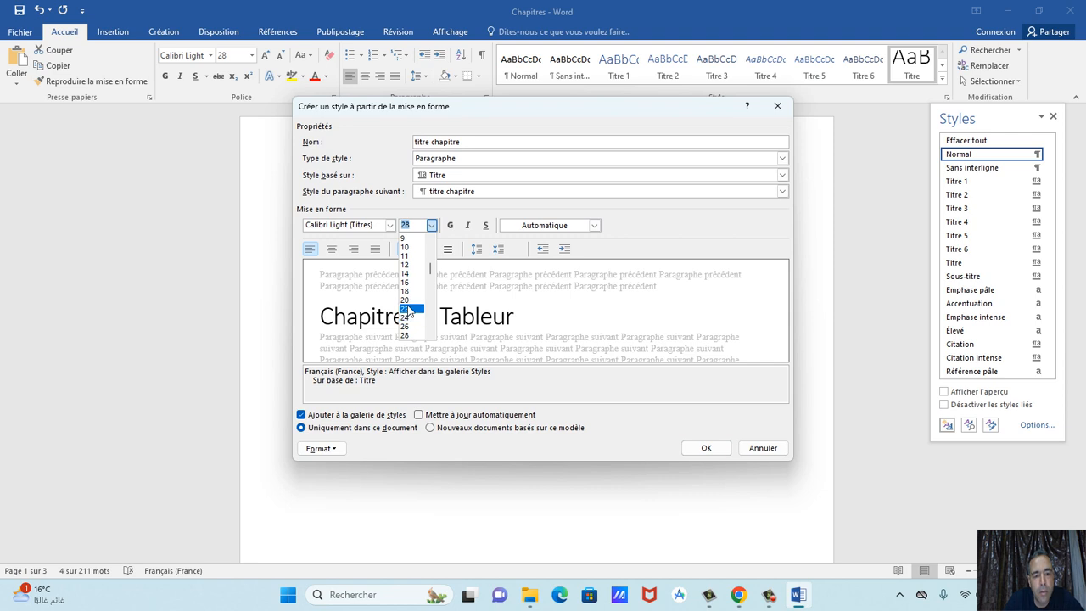
{"action": "type", "text": "21"}
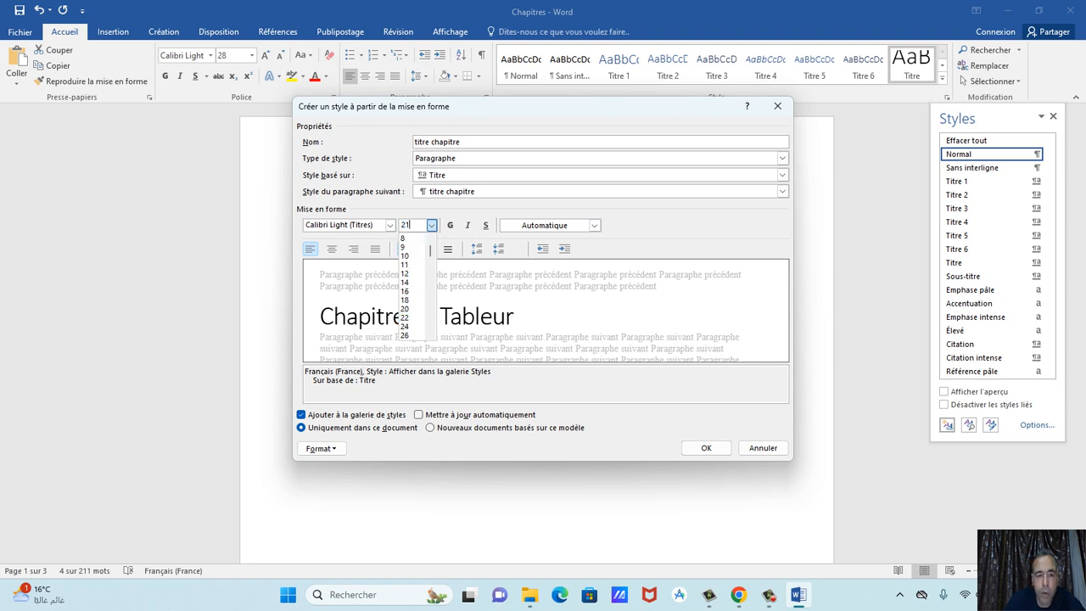
{"action": "key", "text": "Return"}
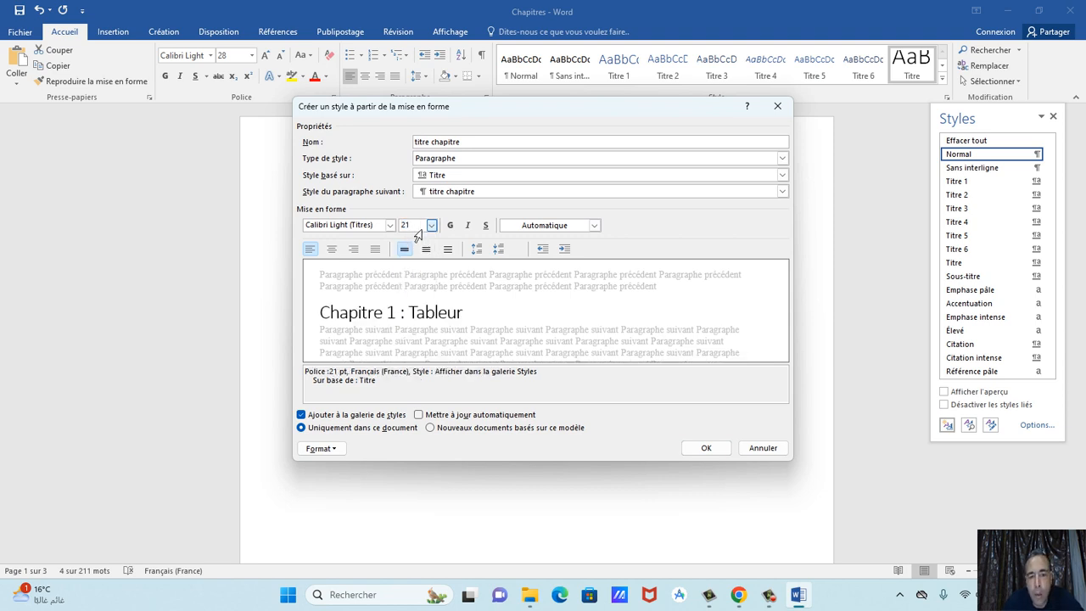
{"action": "left_click", "coordinate": [390, 226]}
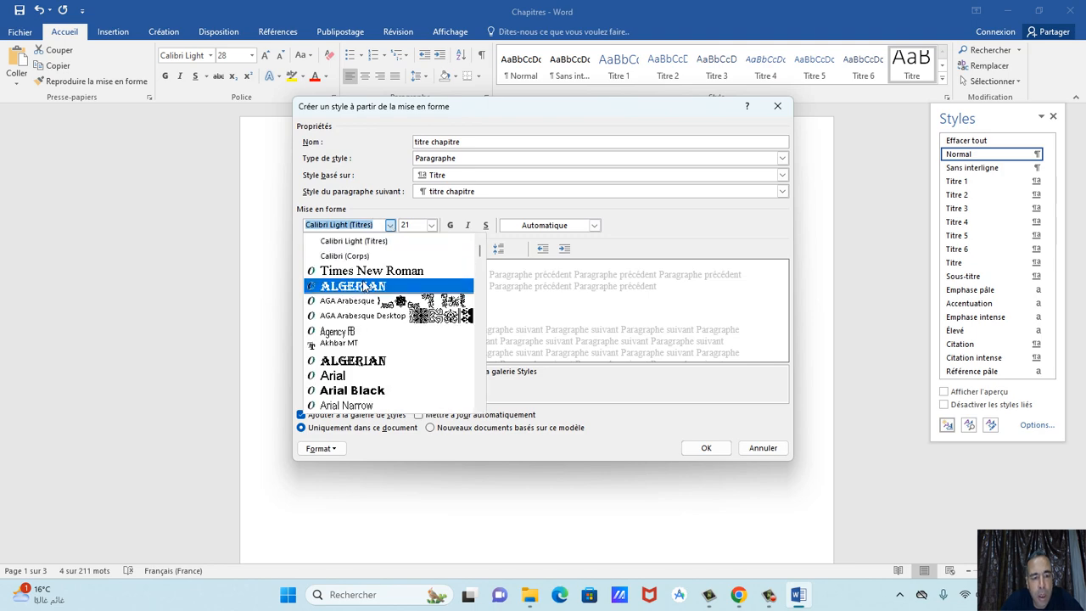
{"action": "left_click", "coordinate": [352, 286]}
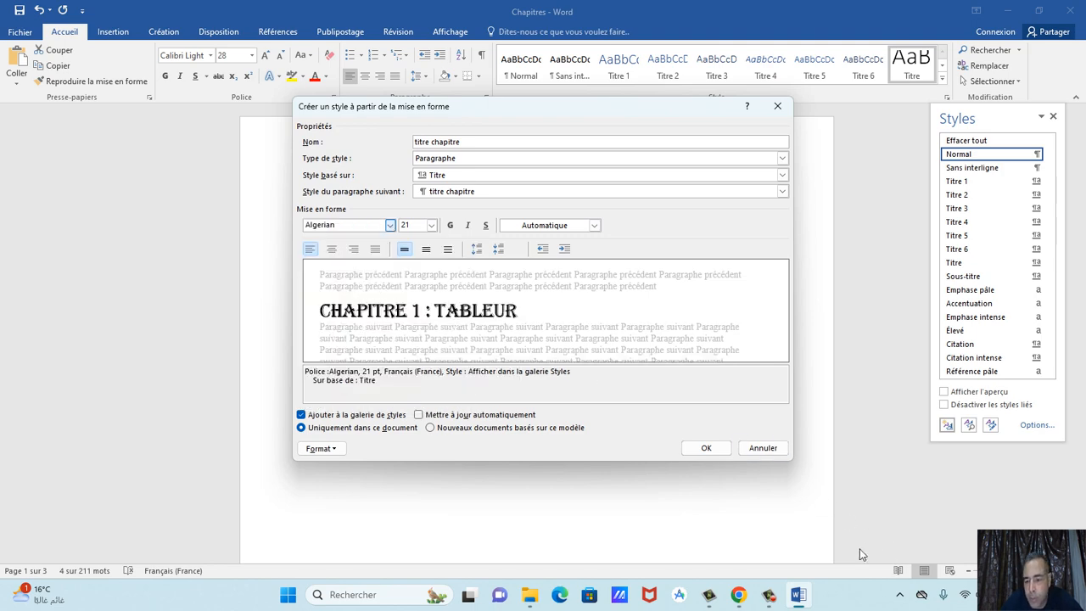
{"action": "left_click", "coordinate": [738, 593]}
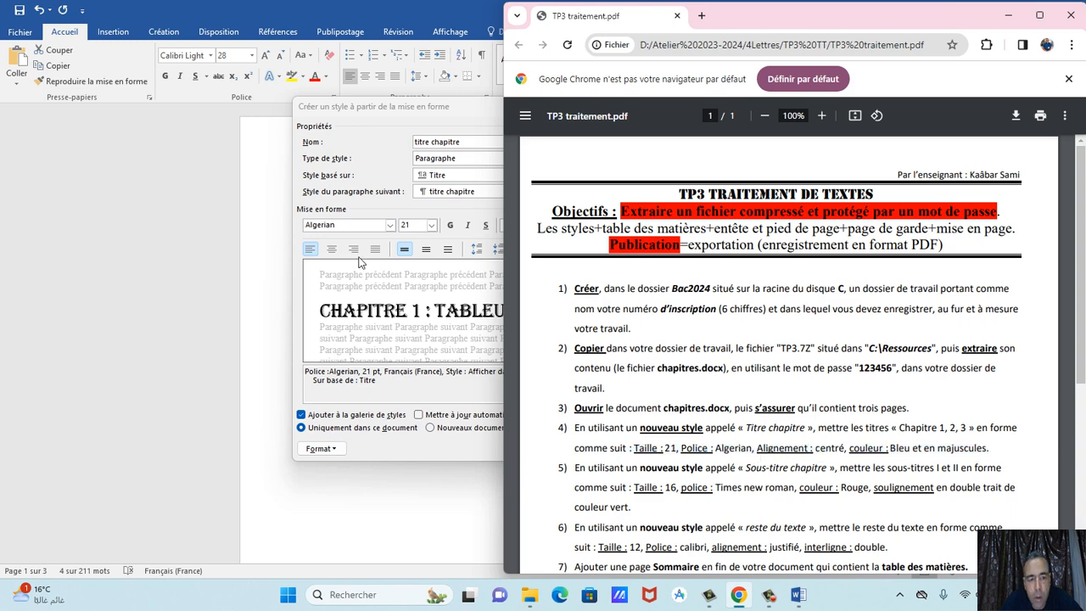
{"action": "left_click", "coordinate": [373, 165]}
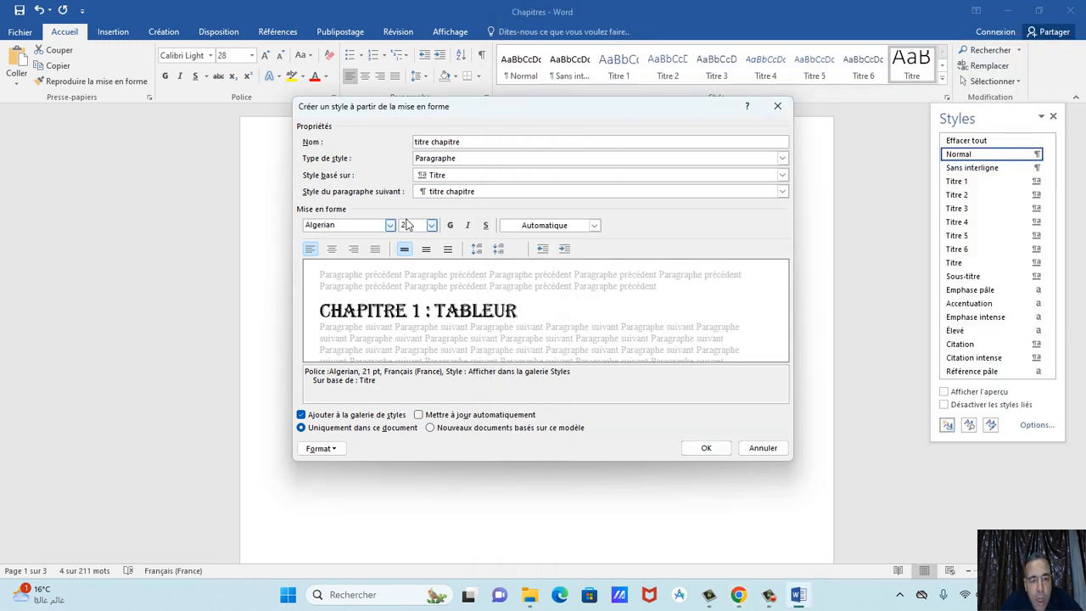
{"action": "left_click", "coordinate": [333, 251]}
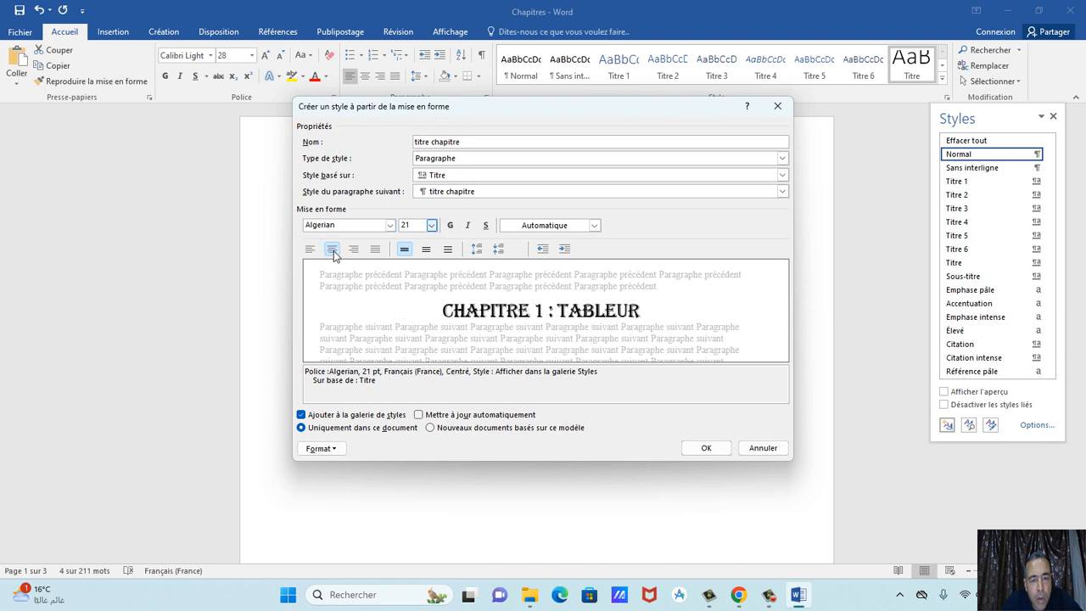
{"action": "left_click", "coordinate": [738, 595]}
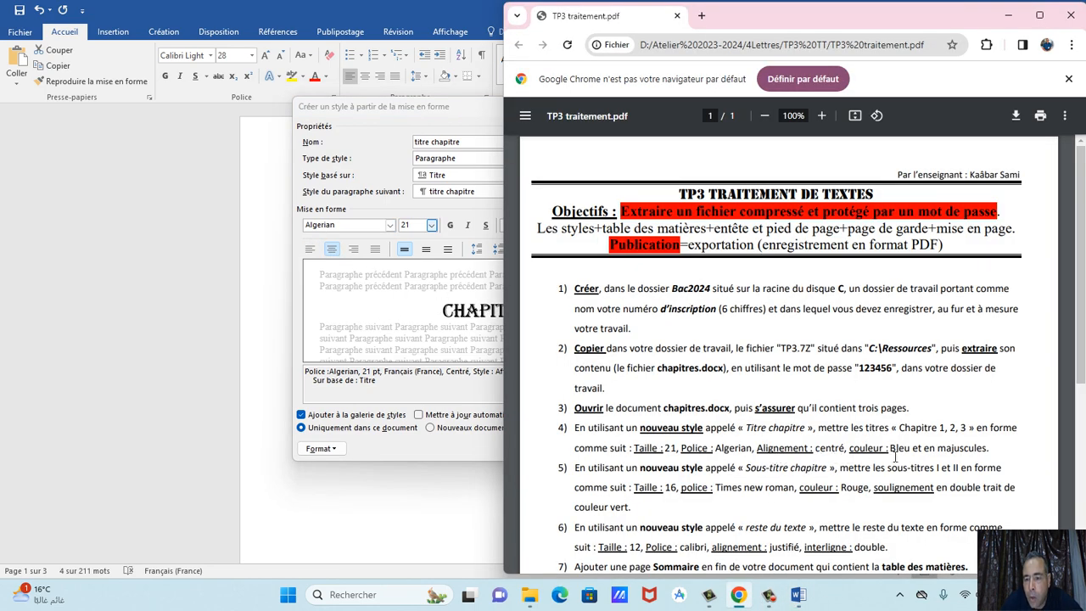
{"action": "left_click", "coordinate": [424, 290]}
Make the style's text blue and compare Times New Roman against Algerian.
{"action": "left_click", "coordinate": [557, 226]}
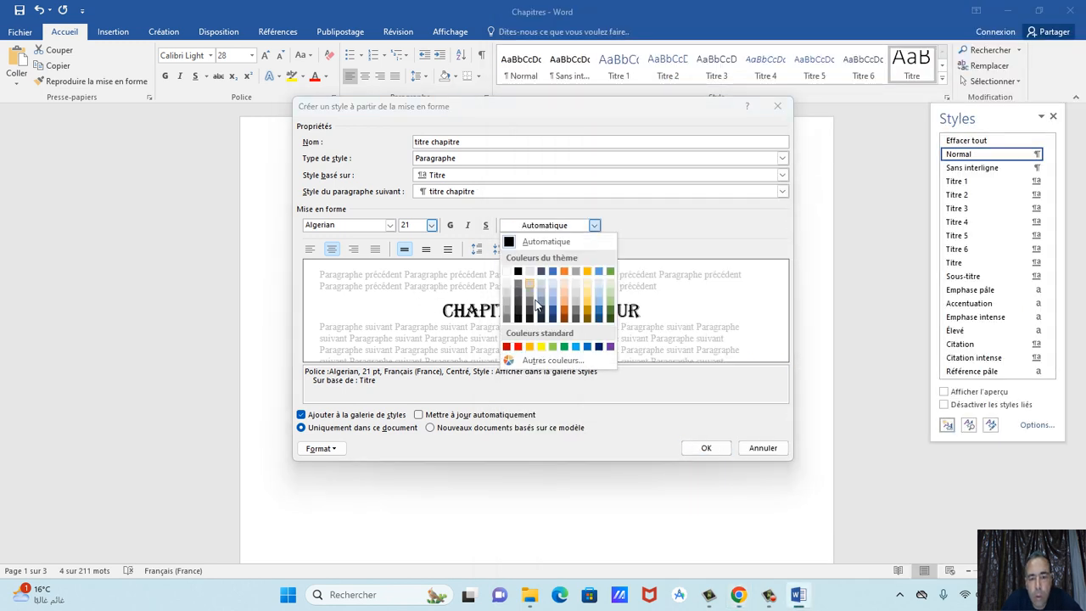
{"action": "left_click", "coordinate": [598, 347]}
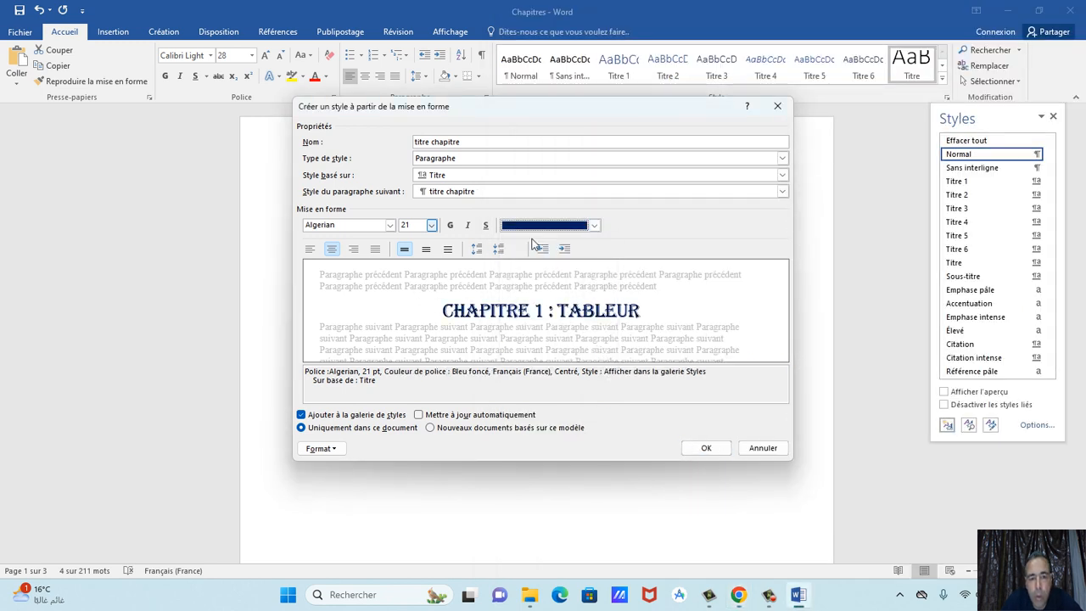
{"action": "left_click", "coordinate": [594, 225]}
{"action": "left_click", "coordinate": [587, 347]}
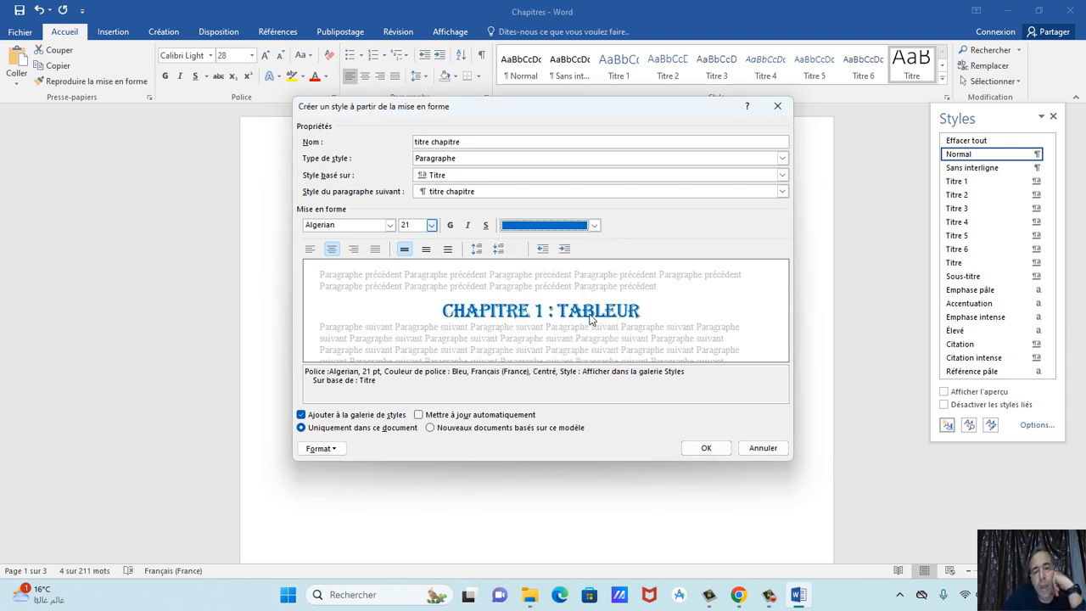
{"action": "left_click", "coordinate": [389, 225]}
{"action": "left_click", "coordinate": [348, 273]}
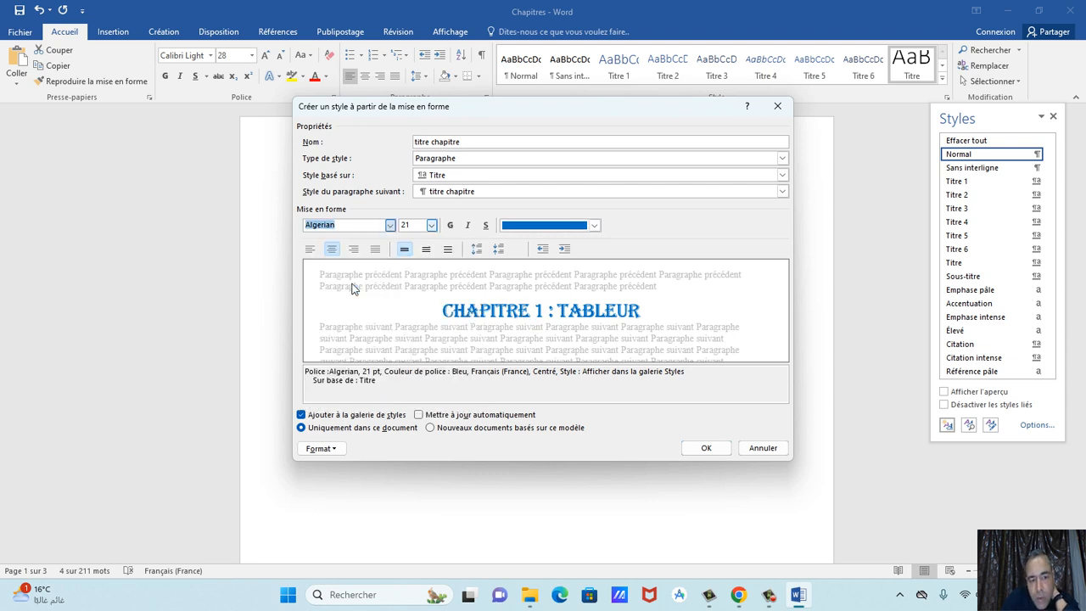
{"action": "left_click", "coordinate": [389, 225]}
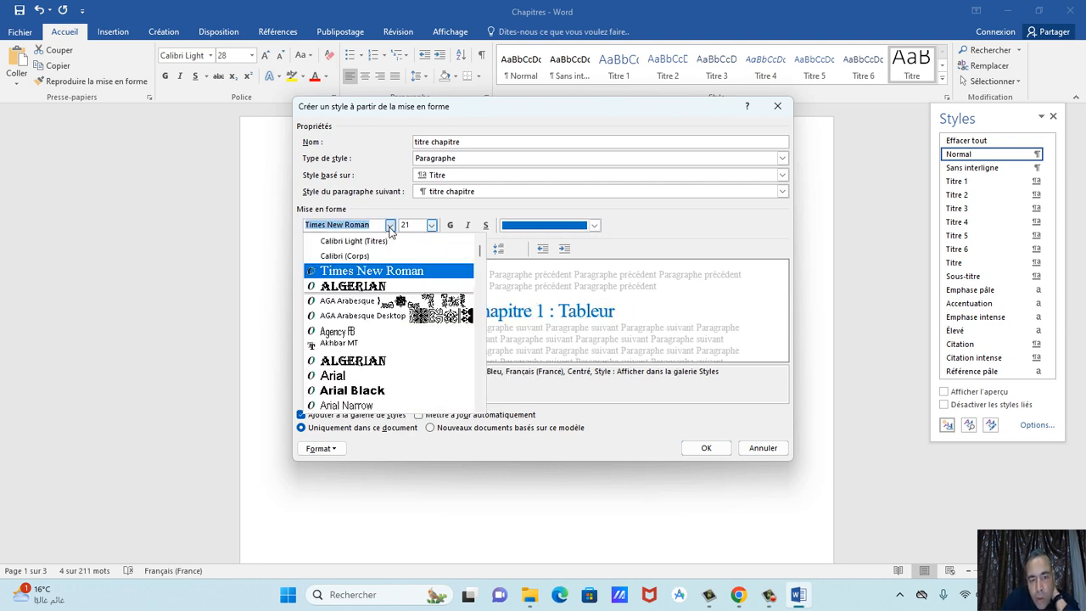
{"action": "left_click", "coordinate": [363, 287]}
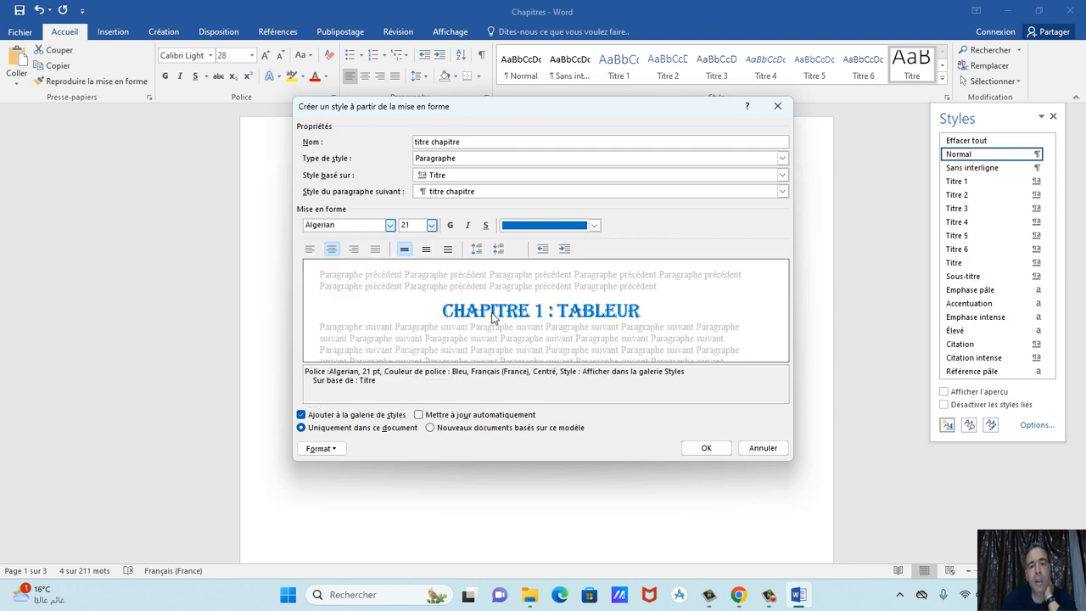
{"action": "left_click", "coordinate": [389, 224]}
{"action": "left_click", "coordinate": [367, 287]}
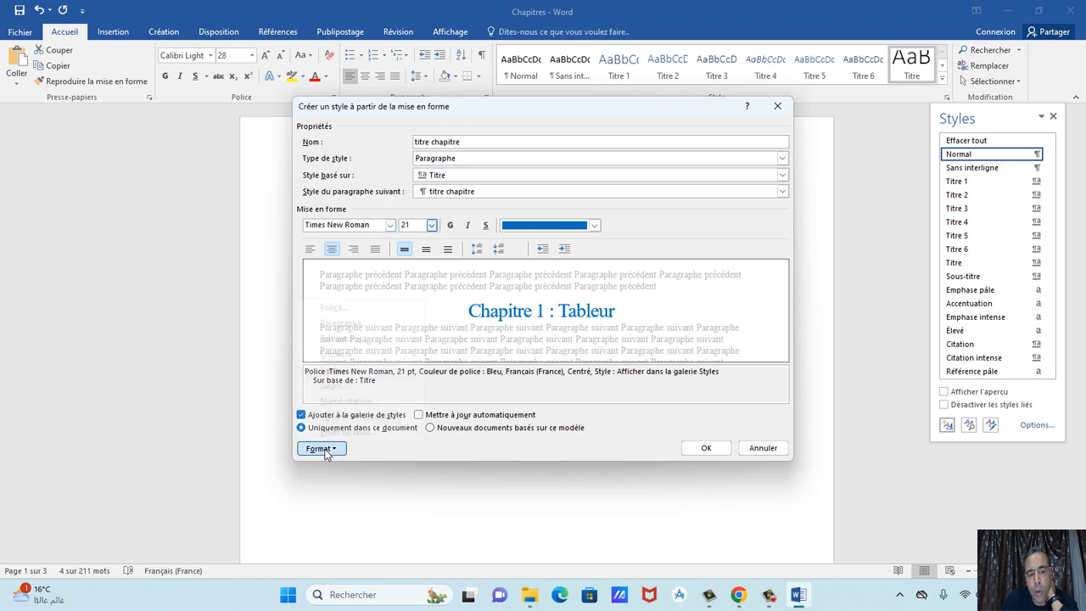
Add all capitals via Format > Police, restore Algerian, and save the style.
{"action": "left_click", "coordinate": [321, 449]}
{"action": "left_click", "coordinate": [332, 307]}
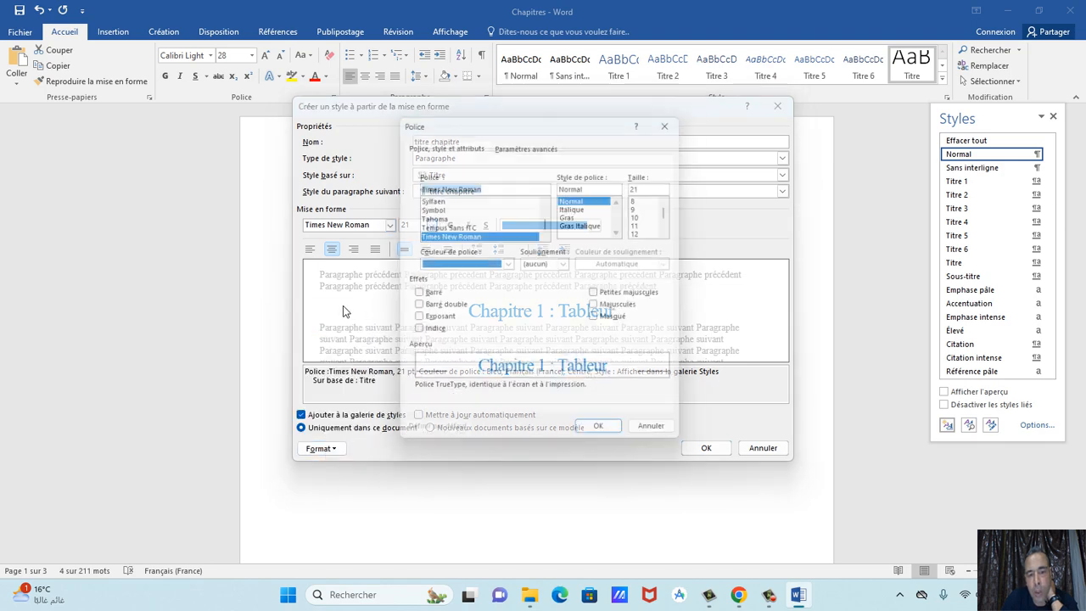
{"action": "left_click", "coordinate": [620, 309]}
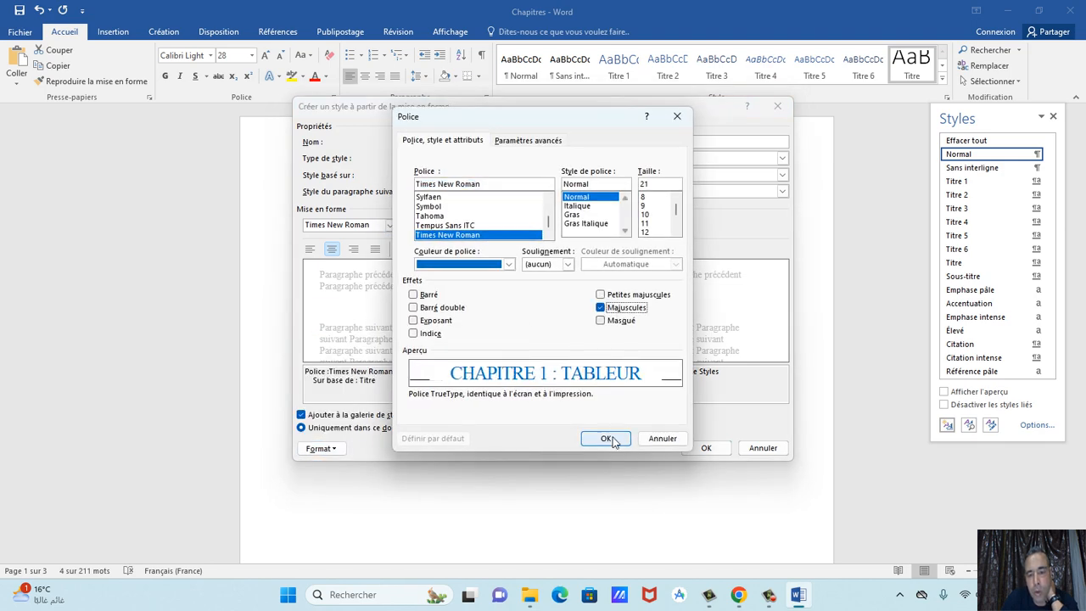
{"action": "left_click", "coordinate": [606, 438]}
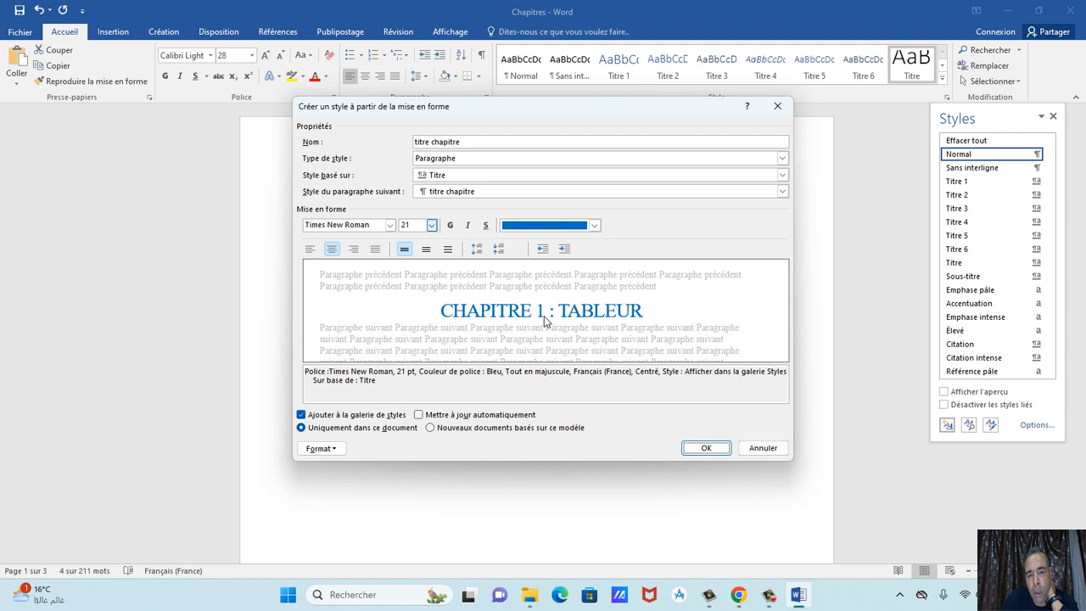
{"action": "left_click", "coordinate": [390, 225]}
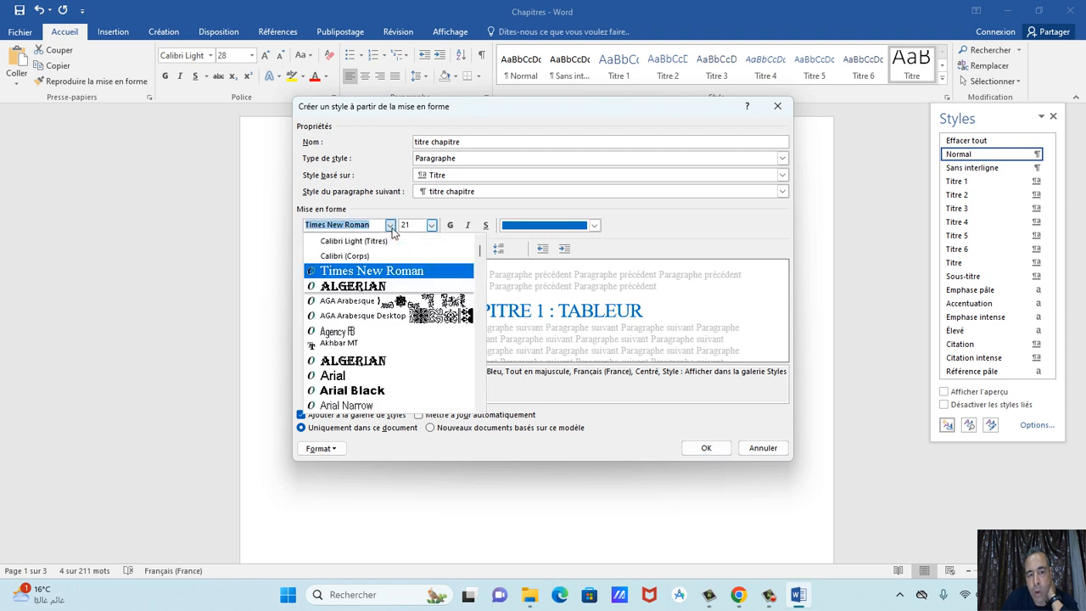
{"action": "left_click", "coordinate": [367, 290]}
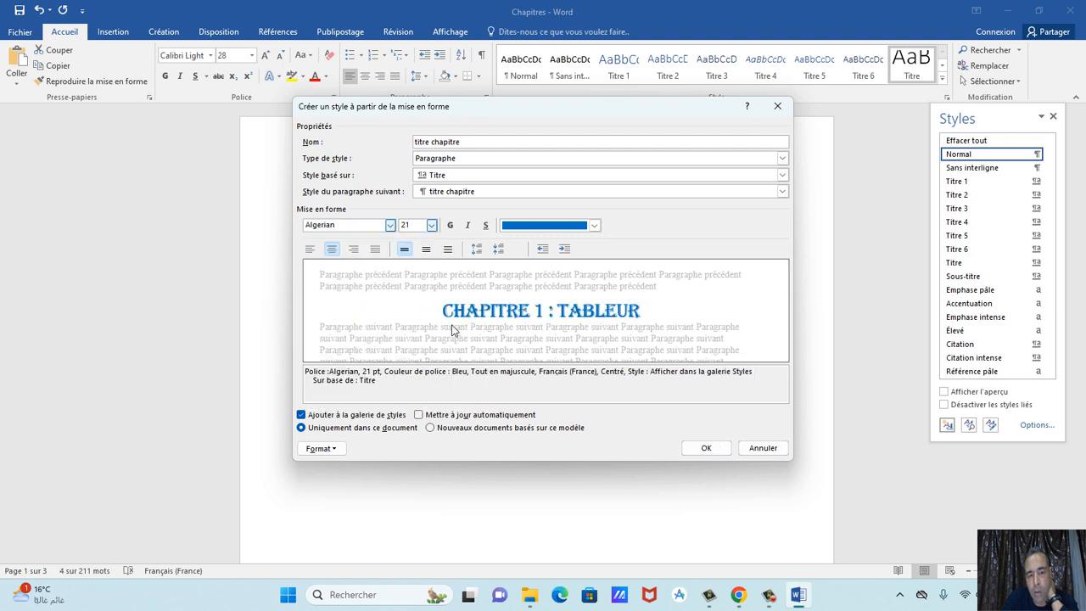
{"action": "left_click", "coordinate": [704, 448]}
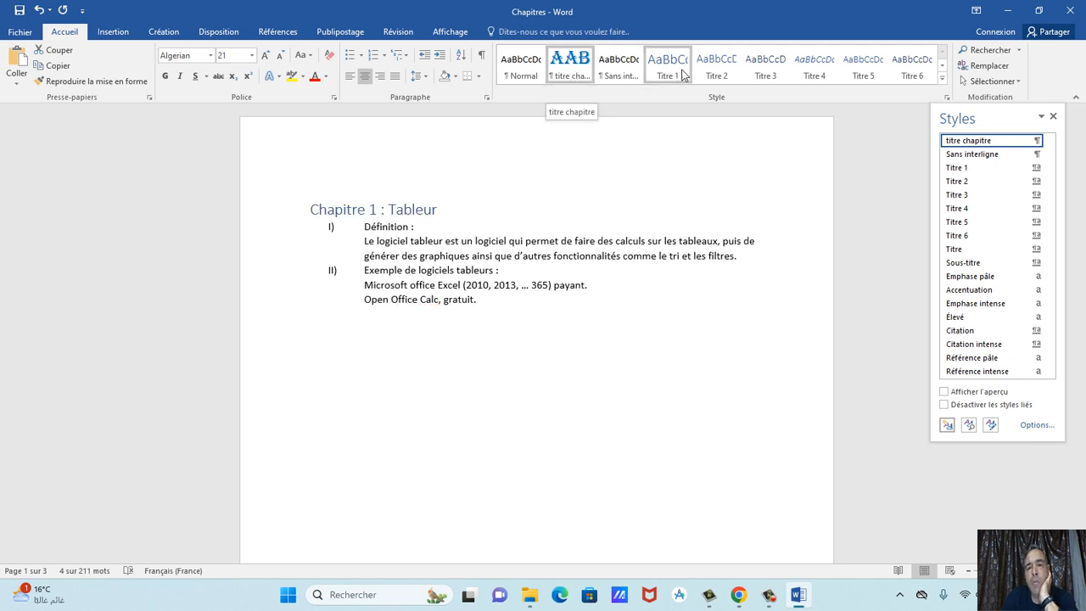
Apply titre chapitre to the Chapitre 2 and Chapitre 3 title lines.
{"action": "scroll", "coordinate": [552, 241], "scroll_direction": "down", "scroll_amount": 15}
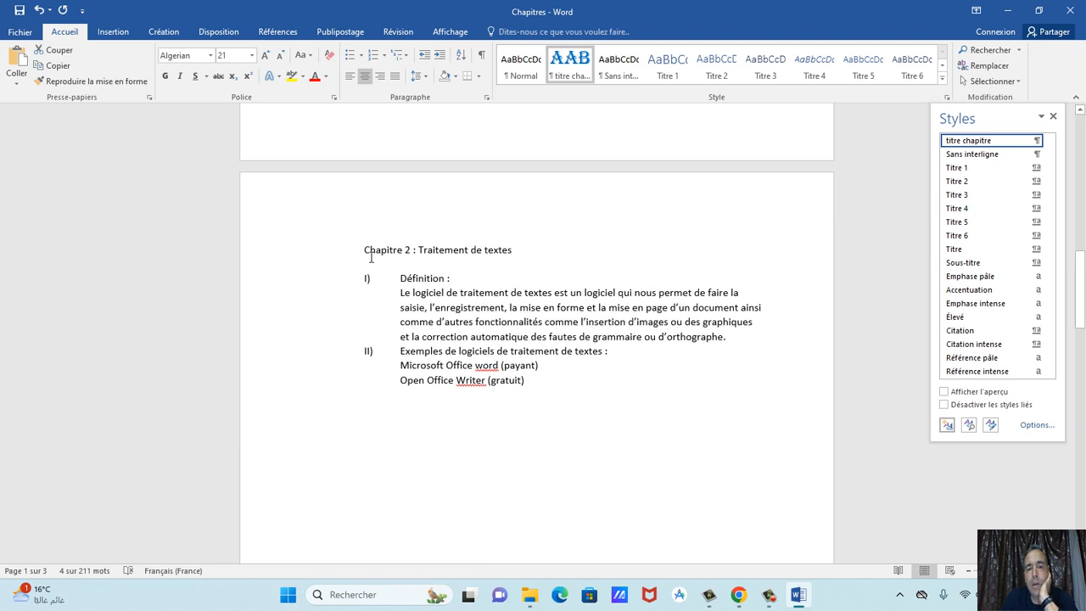
{"action": "left_click_drag", "start_coordinate": [366, 251], "coordinate": [514, 247]}
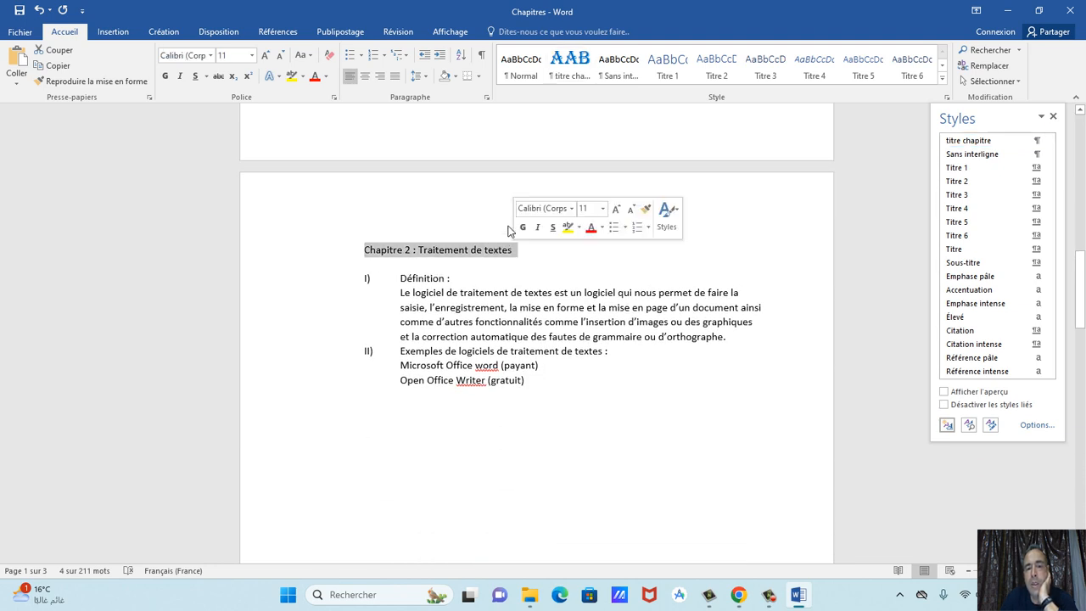
{"action": "left_click", "coordinate": [571, 71]}
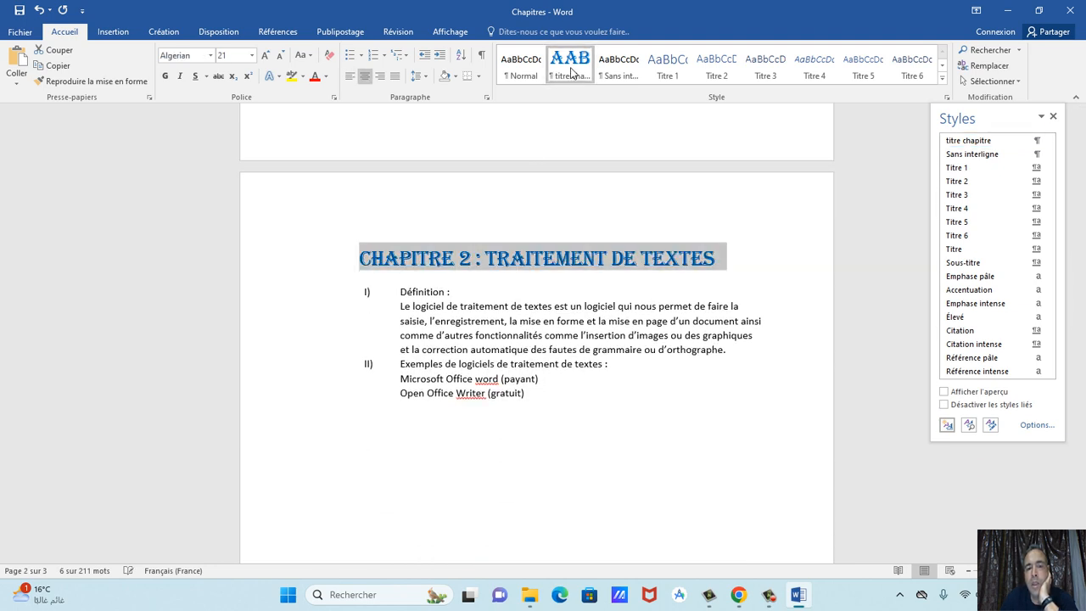
{"action": "scroll", "coordinate": [569, 342], "scroll_direction": "down", "scroll_amount": 16}
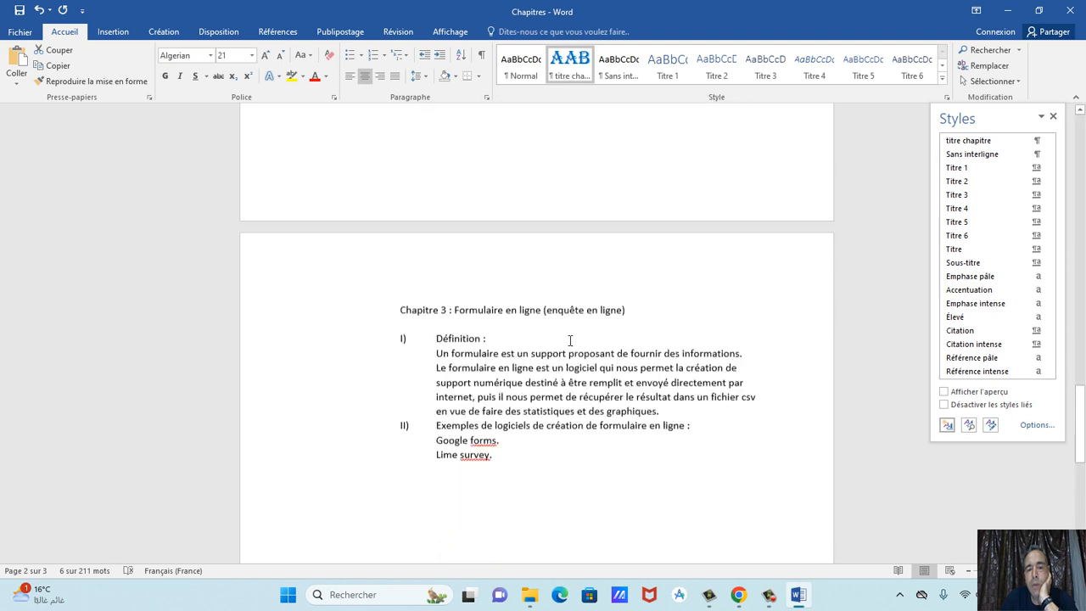
{"action": "scroll", "coordinate": [570, 340], "scroll_direction": "down", "scroll_amount": 1}
{"action": "left_click_drag", "start_coordinate": [406, 278], "coordinate": [635, 283]}
{"action": "left_click", "coordinate": [579, 68]}
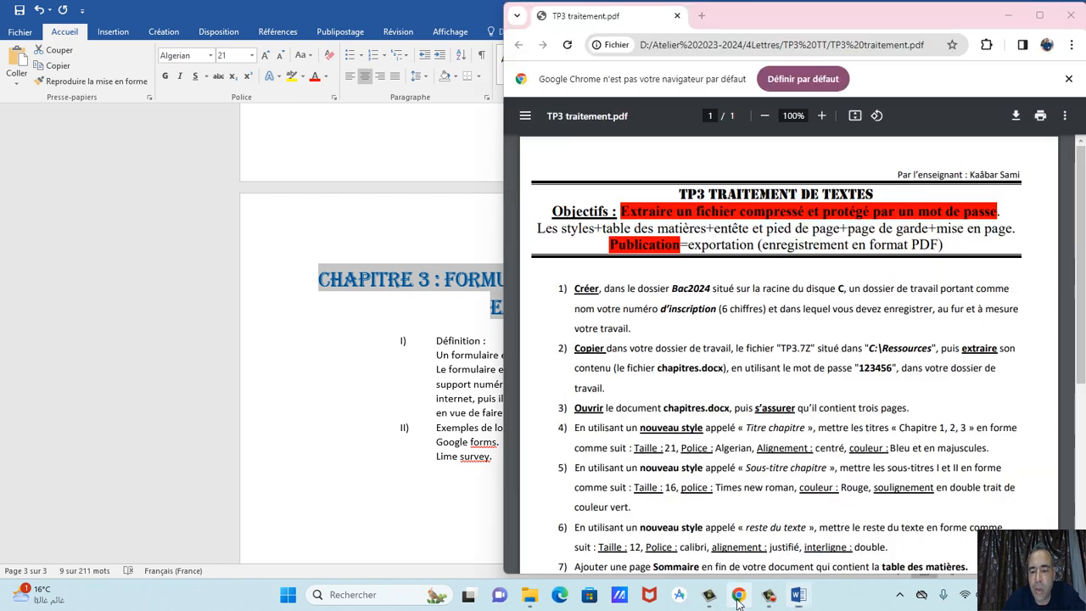
{"action": "left_click", "coordinate": [738, 594]}
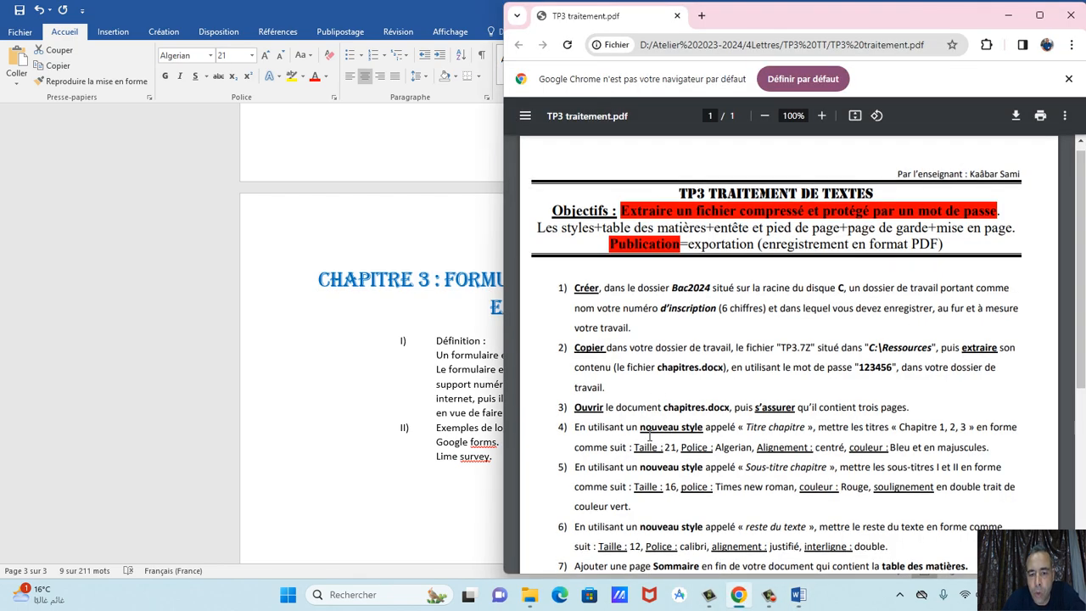
{"action": "scroll", "coordinate": [649, 437], "scroll_direction": "down", "scroll_amount": 3}
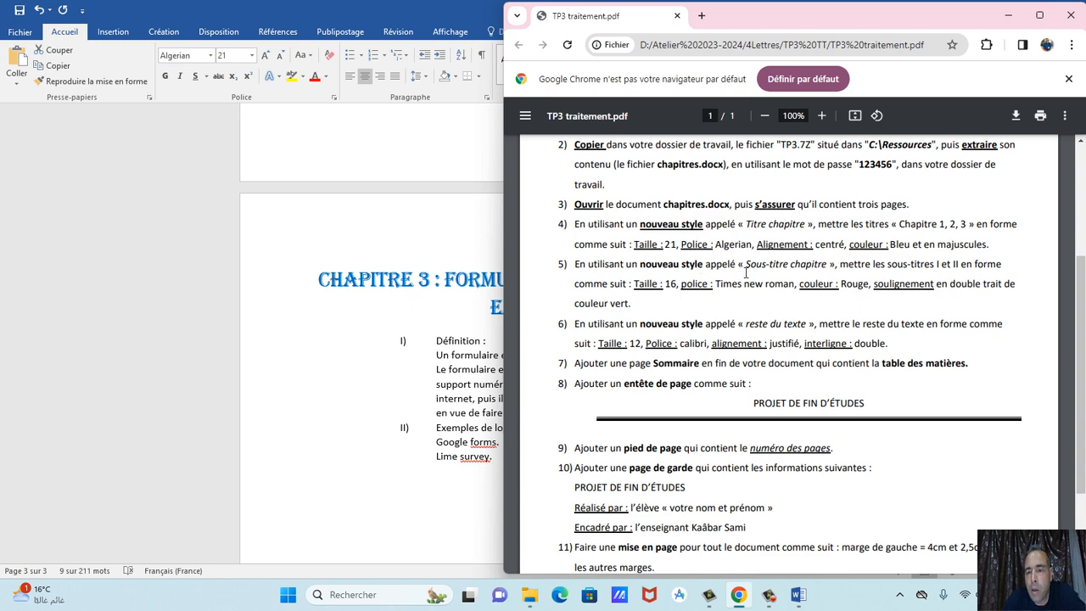
{"action": "left_click_drag", "start_coordinate": [739, 265], "coordinate": [843, 276]}
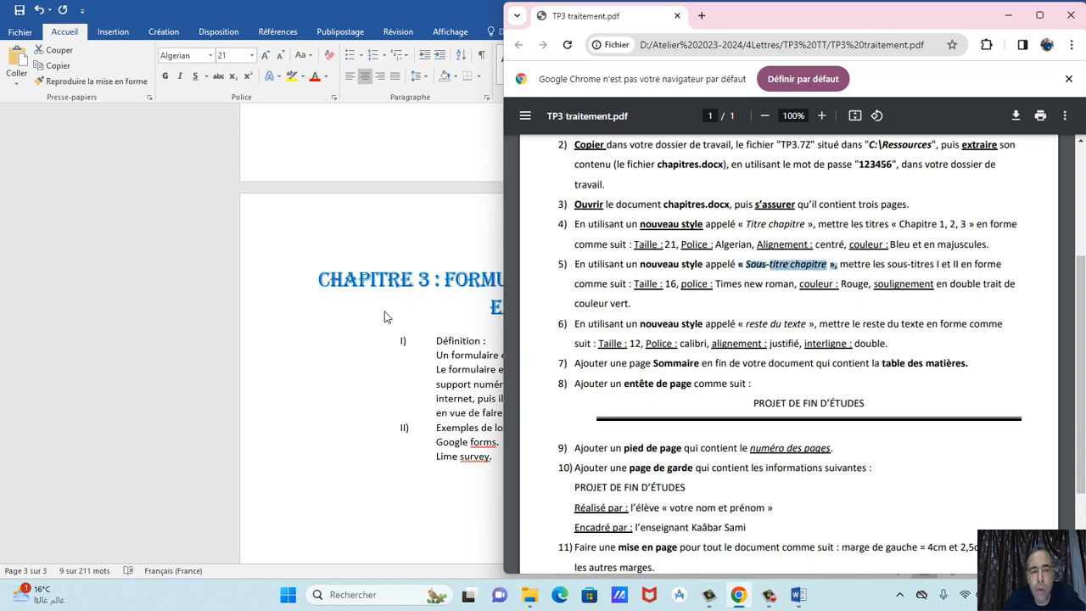
{"action": "key", "text": "alt+Tab"}
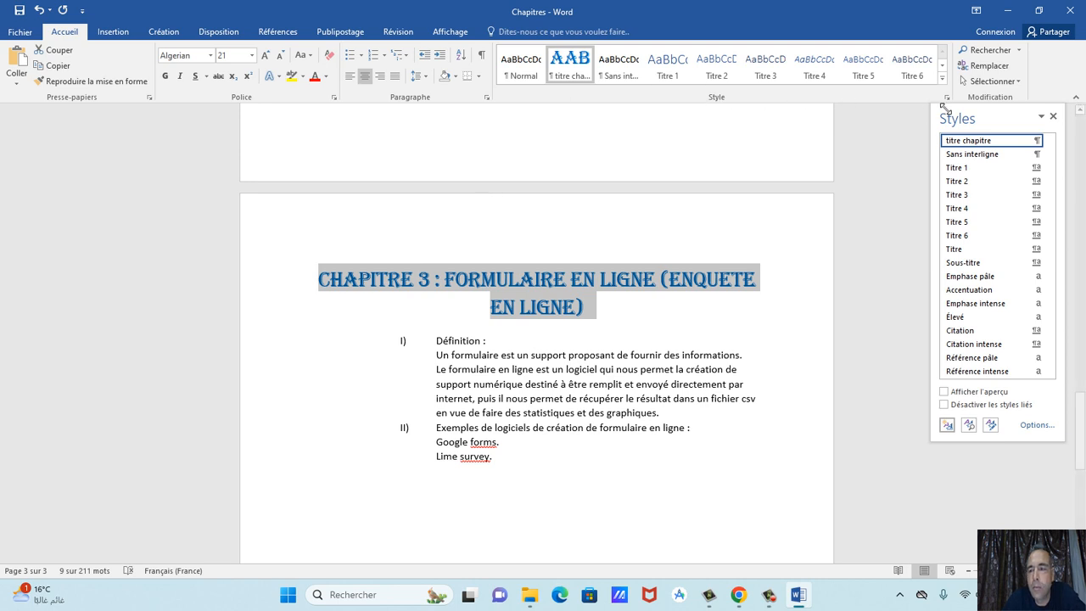
Start a new style named 'sous-titre chapitre' after checking the subtitle requirements in the PDF.
{"action": "left_click", "coordinate": [946, 97]}
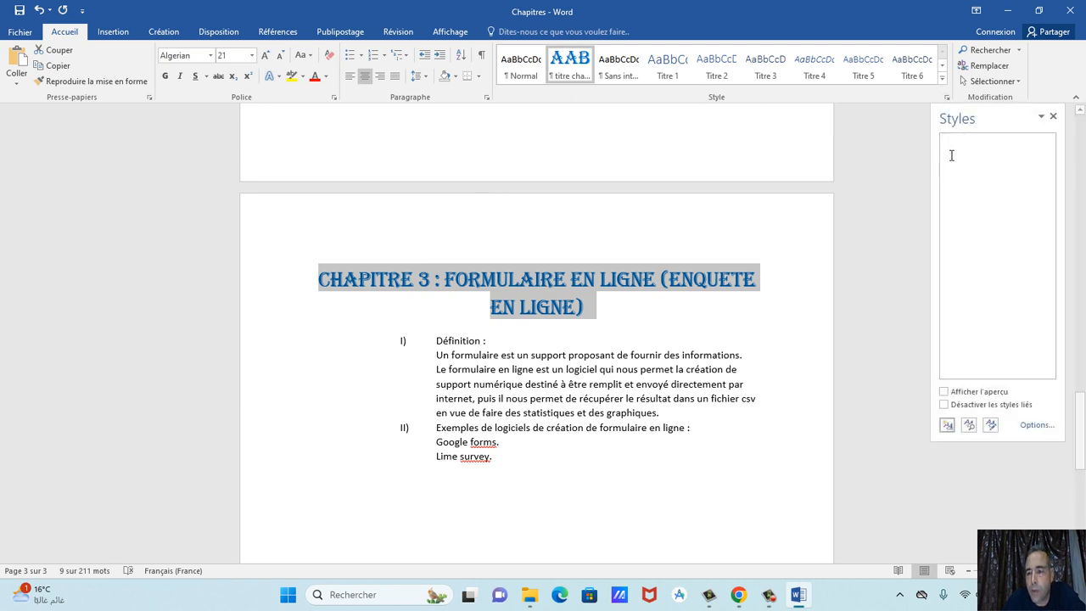
{"action": "left_click", "coordinate": [947, 425]}
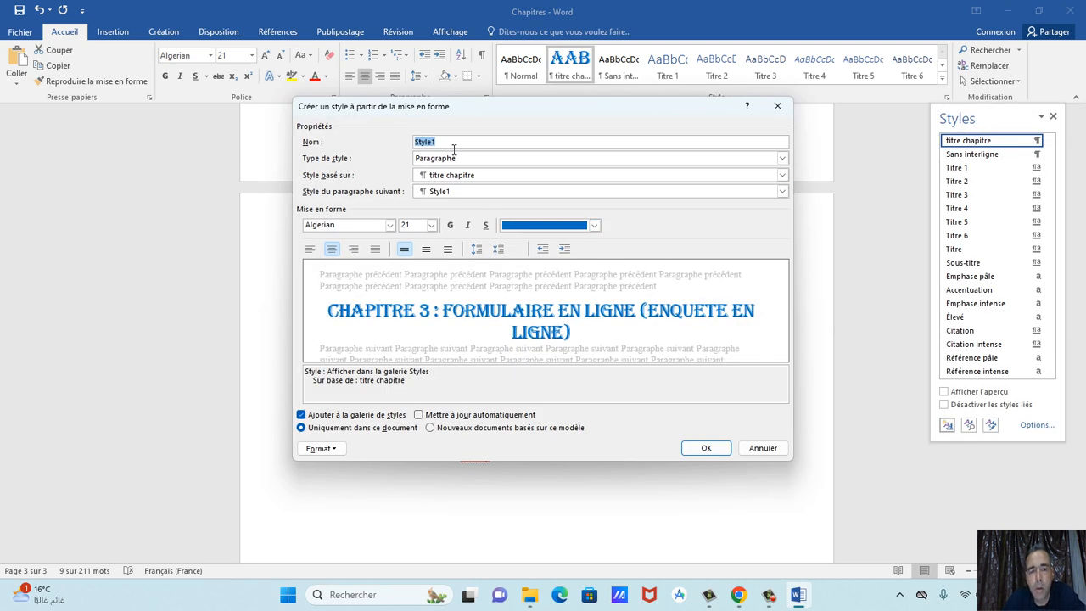
{"action": "type", "text": "sous-titre chapitre"}
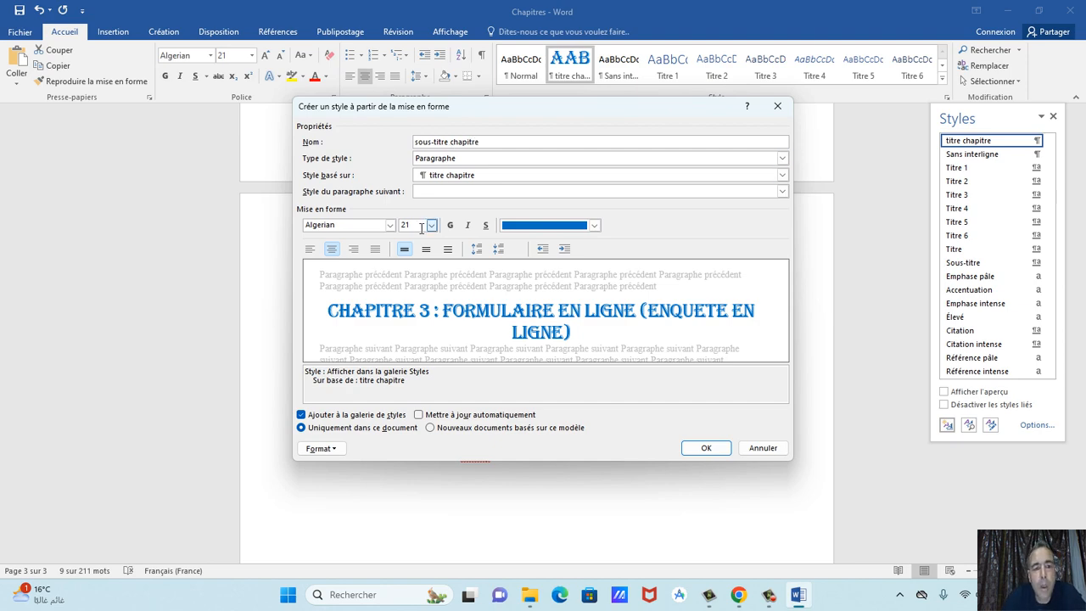
{"action": "left_click", "coordinate": [738, 593]}
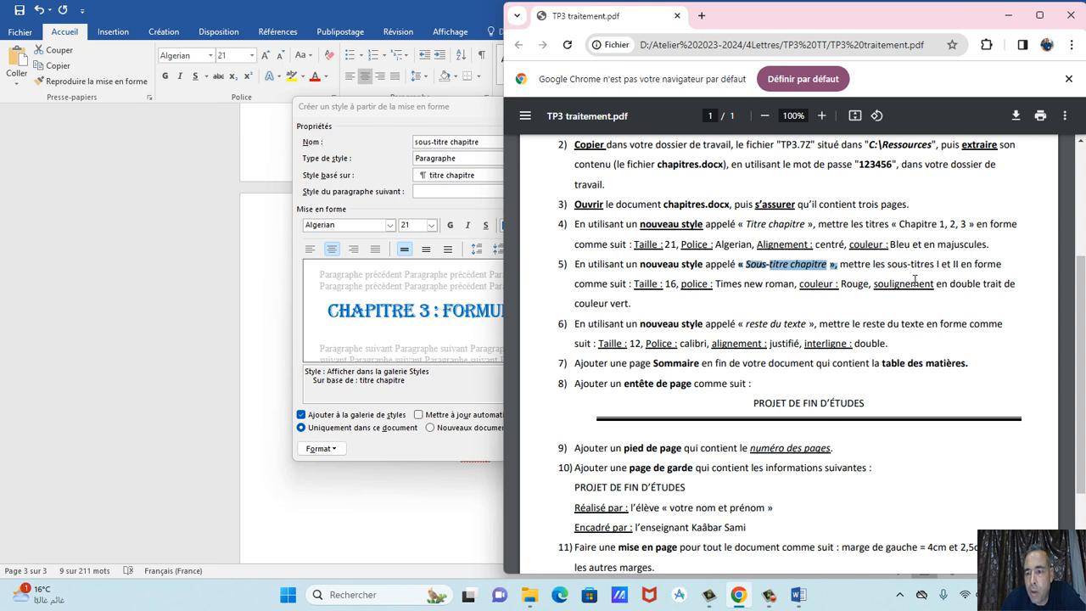
{"action": "left_click", "coordinate": [432, 231]}
Set the new style to Times New Roman, 16 pt, red text.
{"action": "left_click", "coordinate": [431, 225]}
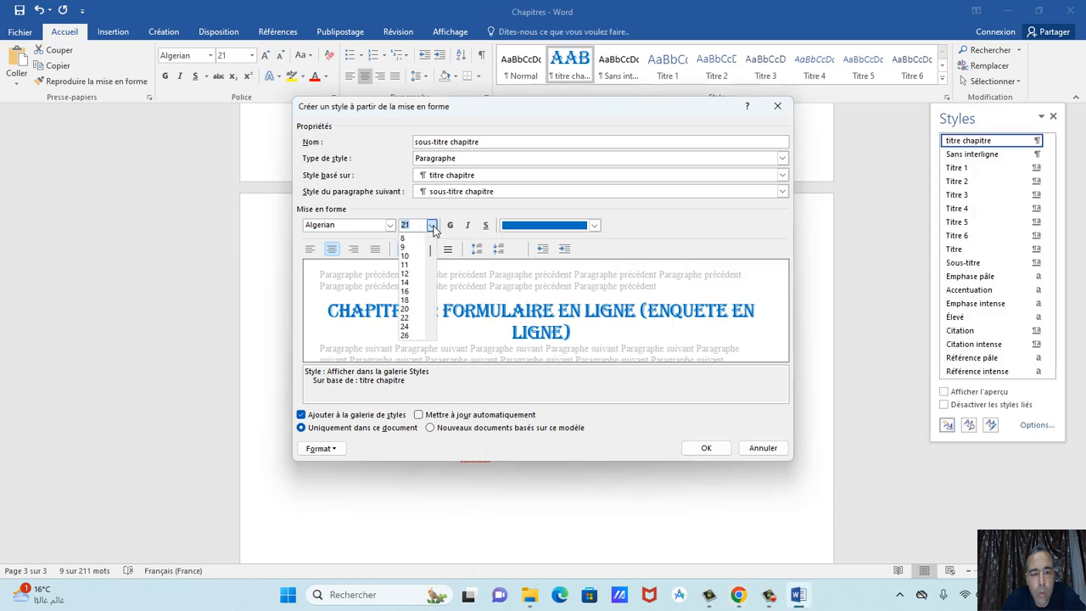
{"action": "left_click", "coordinate": [405, 291]}
{"action": "left_click", "coordinate": [390, 226]}
{"action": "left_click", "coordinate": [381, 286]}
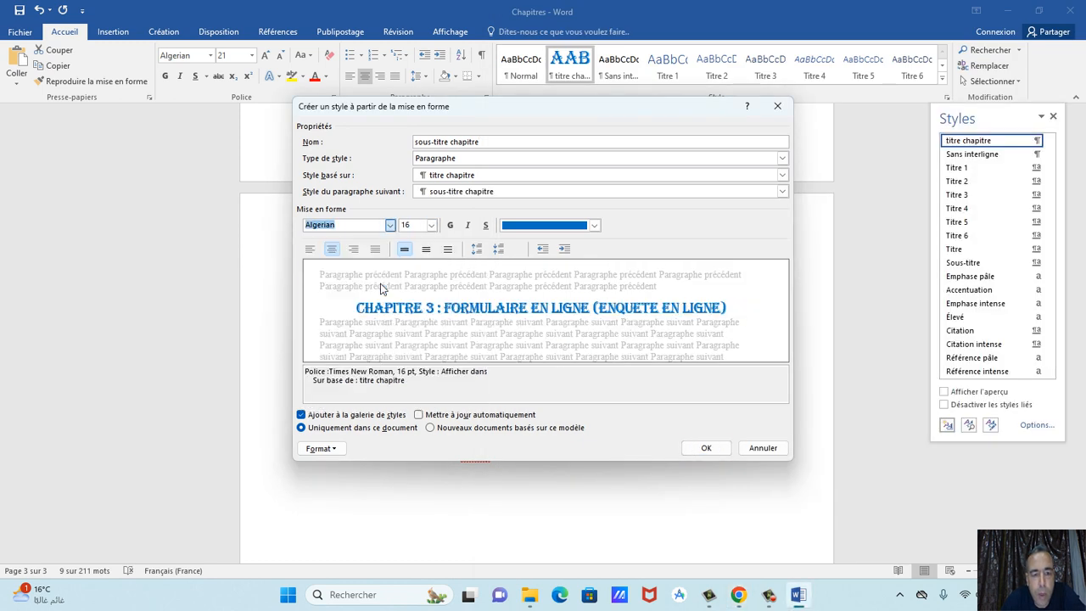
{"action": "left_click", "coordinate": [529, 228]}
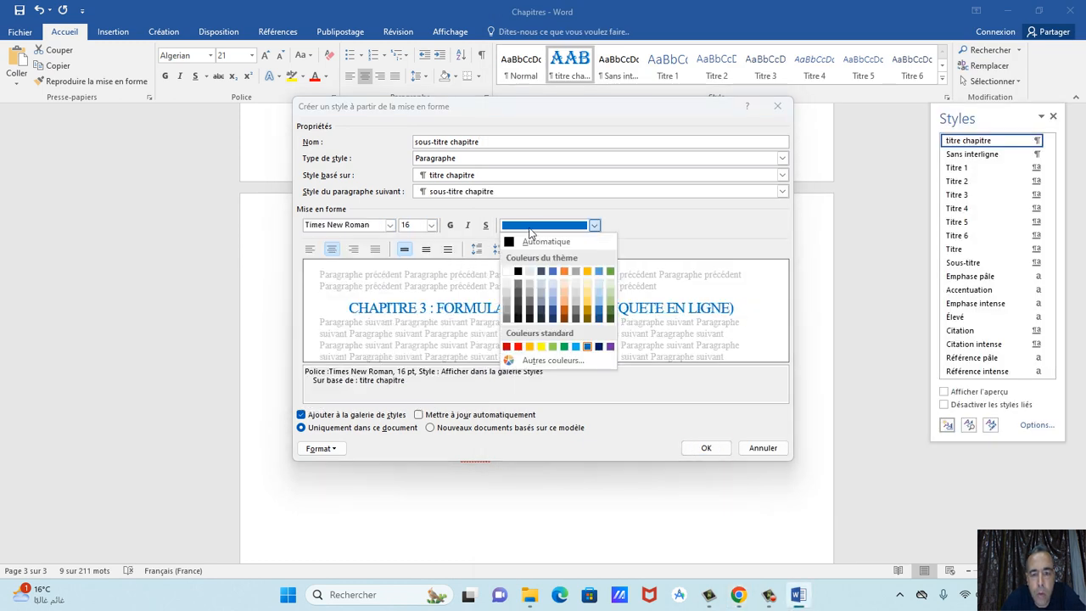
{"action": "left_click", "coordinate": [517, 346]}
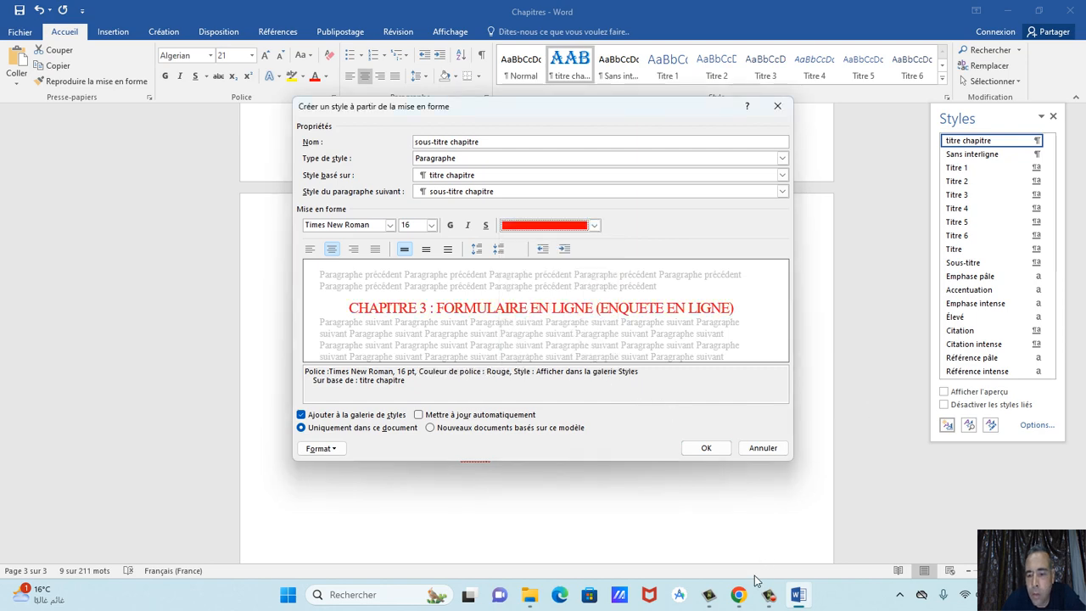
Recheck the PDF, try a plain underline and remove it, then open the style's Format options.
{"action": "left_click", "coordinate": [739, 594]}
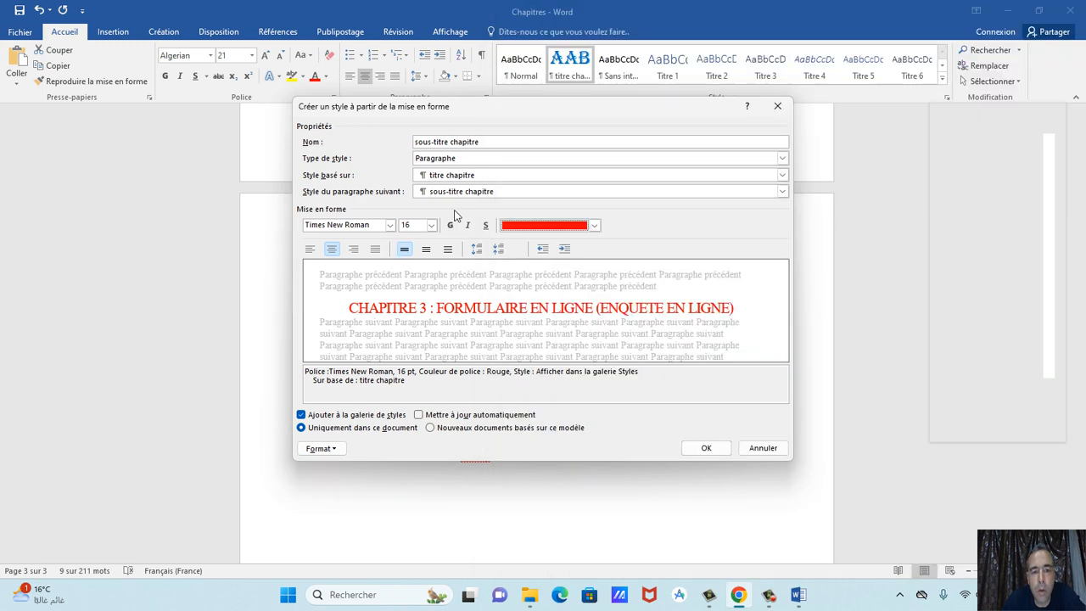
{"action": "left_click", "coordinate": [451, 225]}
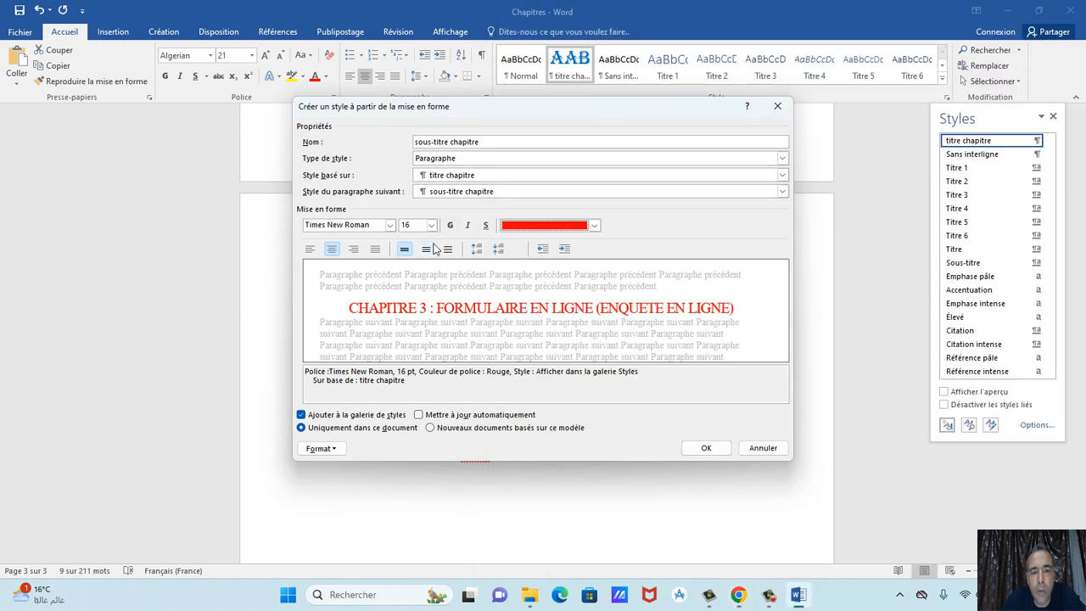
{"action": "left_click", "coordinate": [485, 225]}
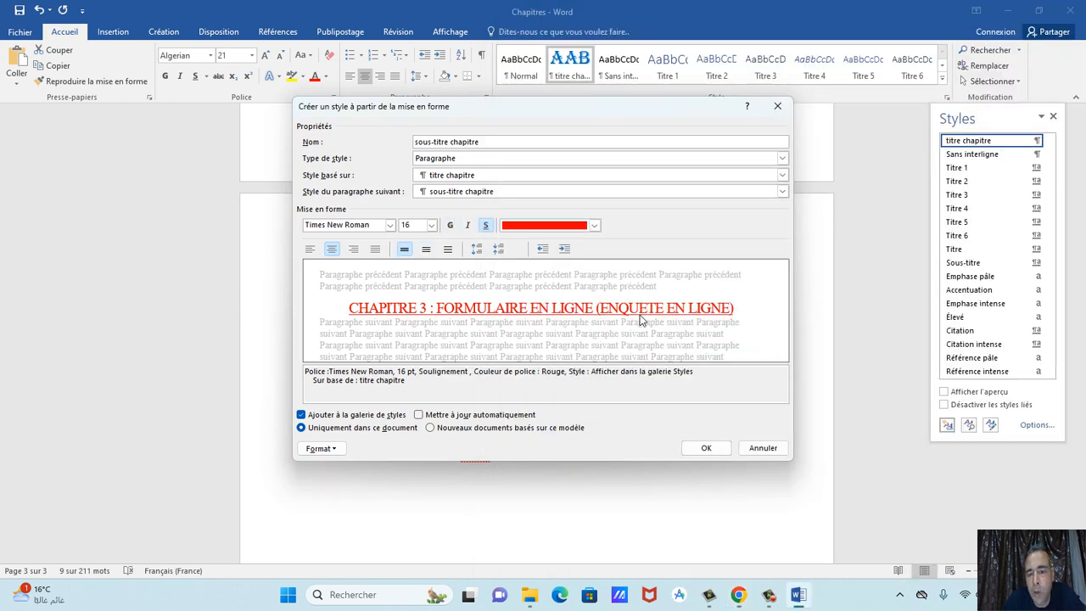
{"action": "left_click", "coordinate": [486, 226]}
{"action": "left_click", "coordinate": [331, 452]}
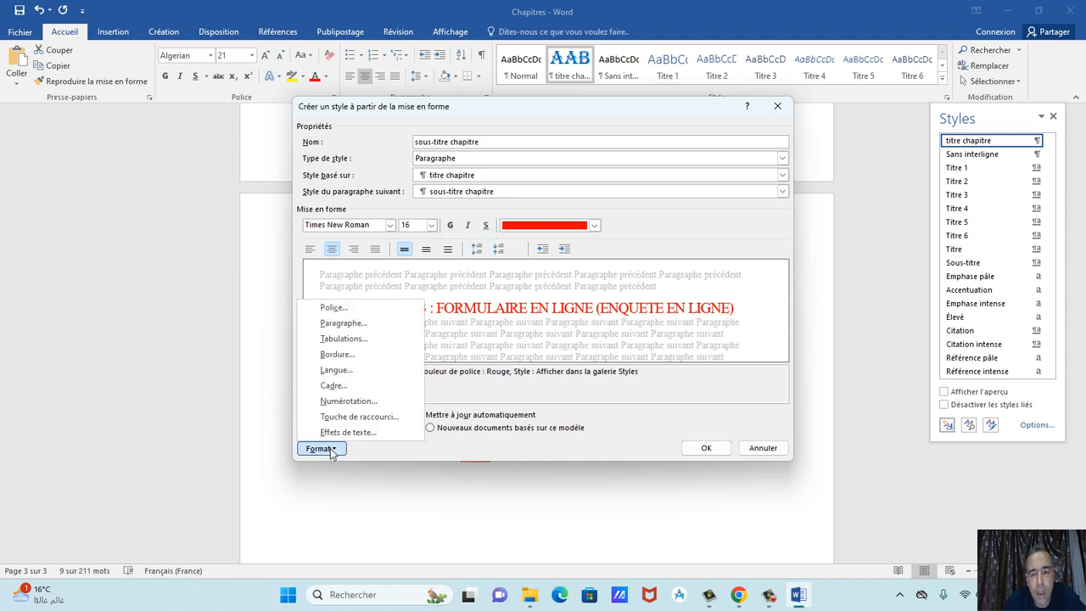
Give the style a dark green double underline in the Font settings and create it.
{"action": "left_click", "coordinate": [364, 314]}
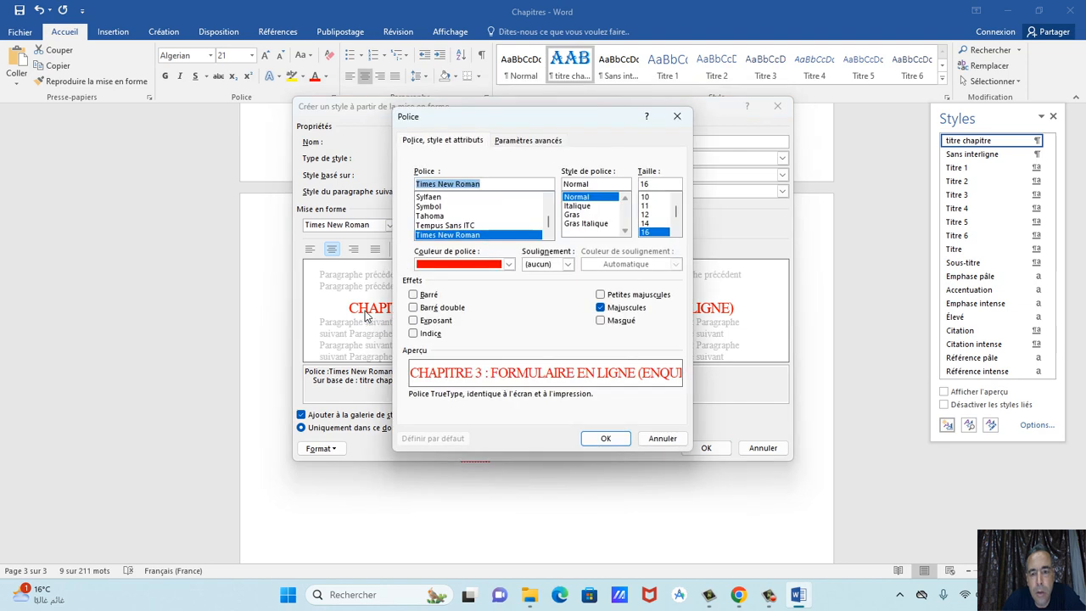
{"action": "left_click", "coordinate": [536, 266]}
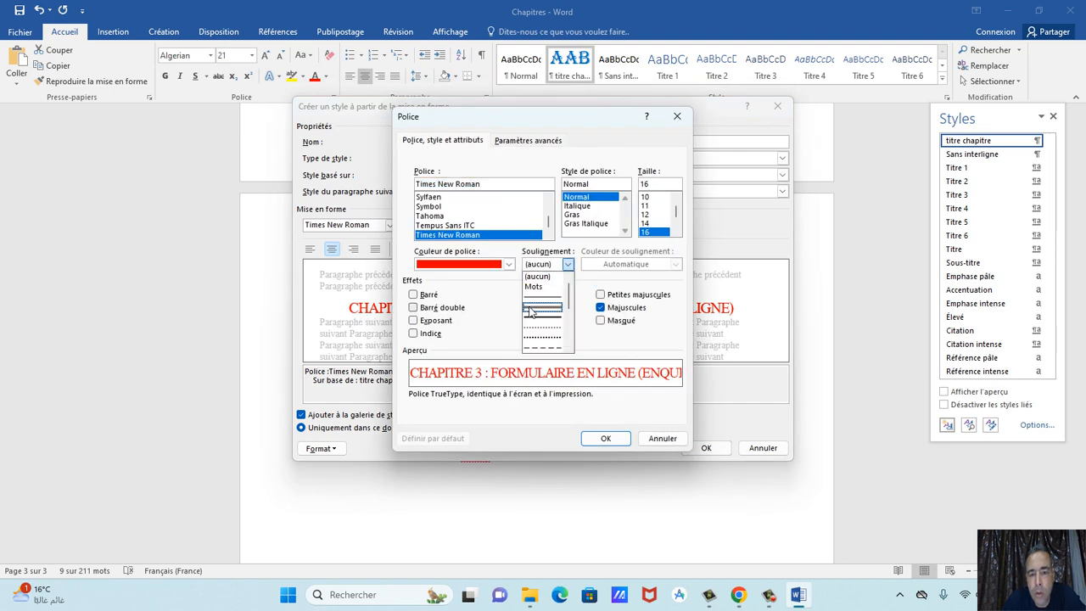
{"action": "left_click", "coordinate": [529, 298]}
{"action": "left_click", "coordinate": [676, 264]}
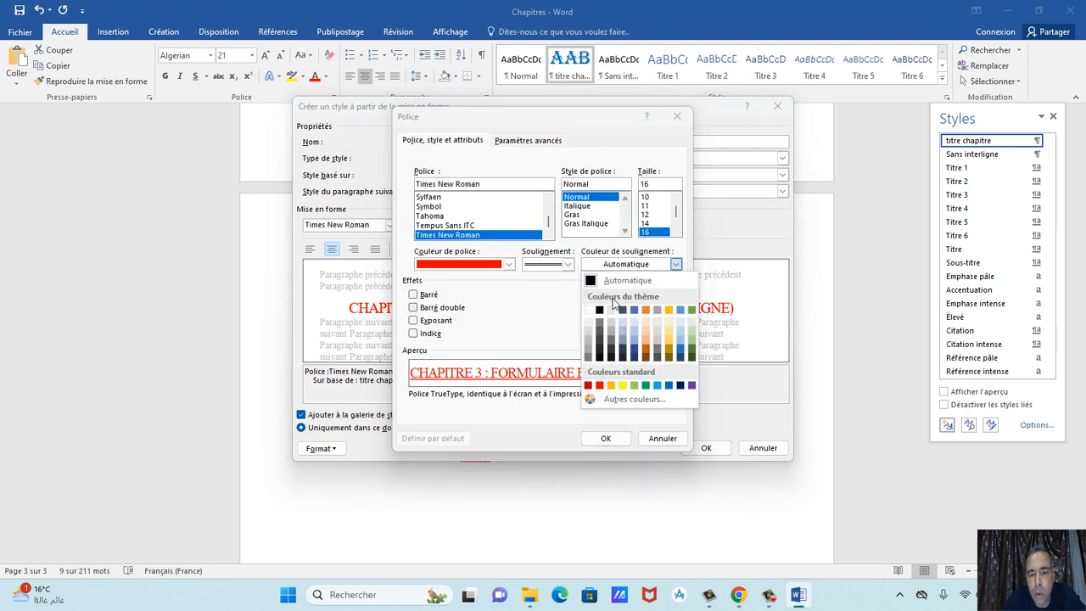
{"action": "left_click", "coordinate": [691, 348]}
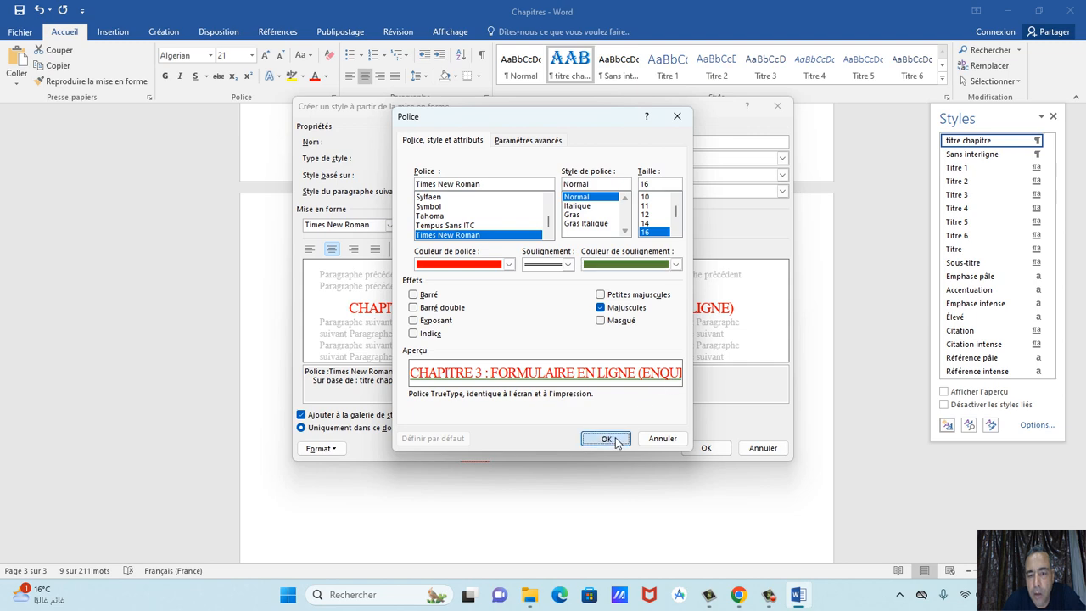
{"action": "left_click", "coordinate": [618, 437]}
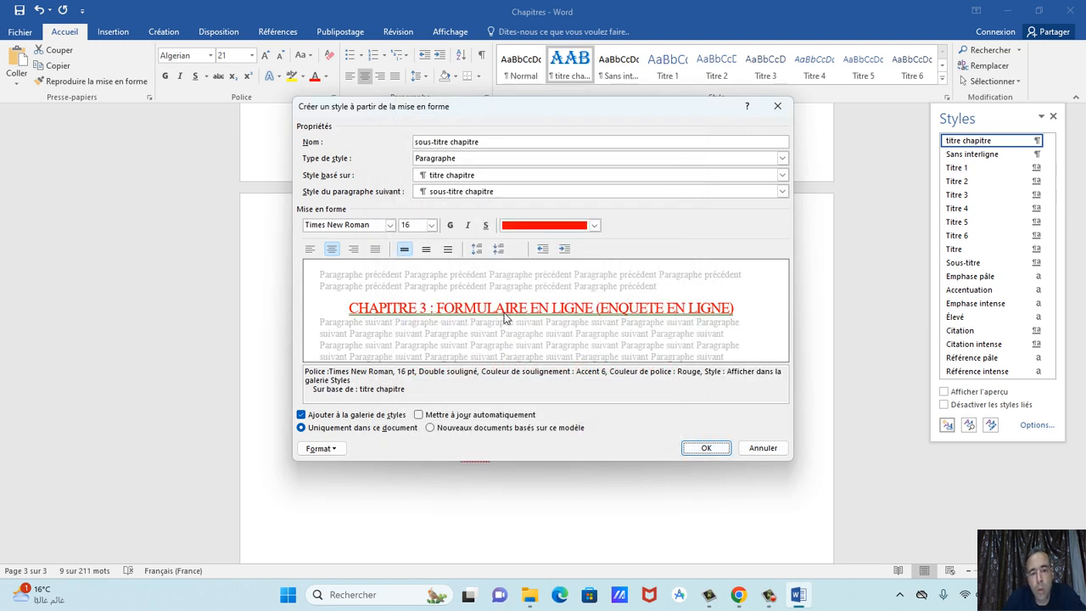
{"action": "left_click", "coordinate": [703, 448]}
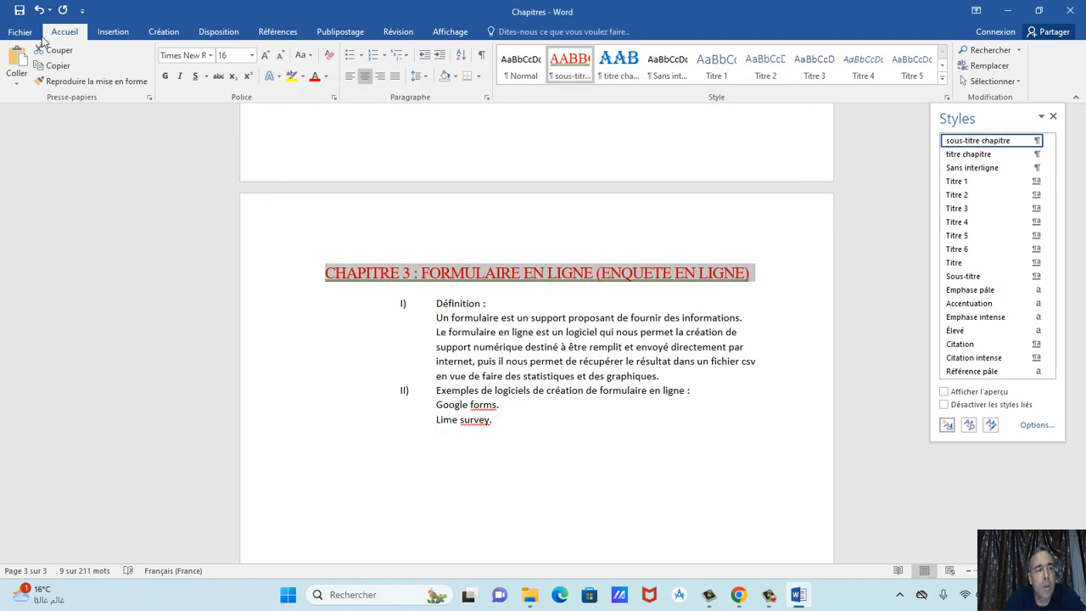
Apply sous-titre chapitre to Définition, then undo it and the style's creation.
{"action": "left_click", "coordinate": [39, 11]}
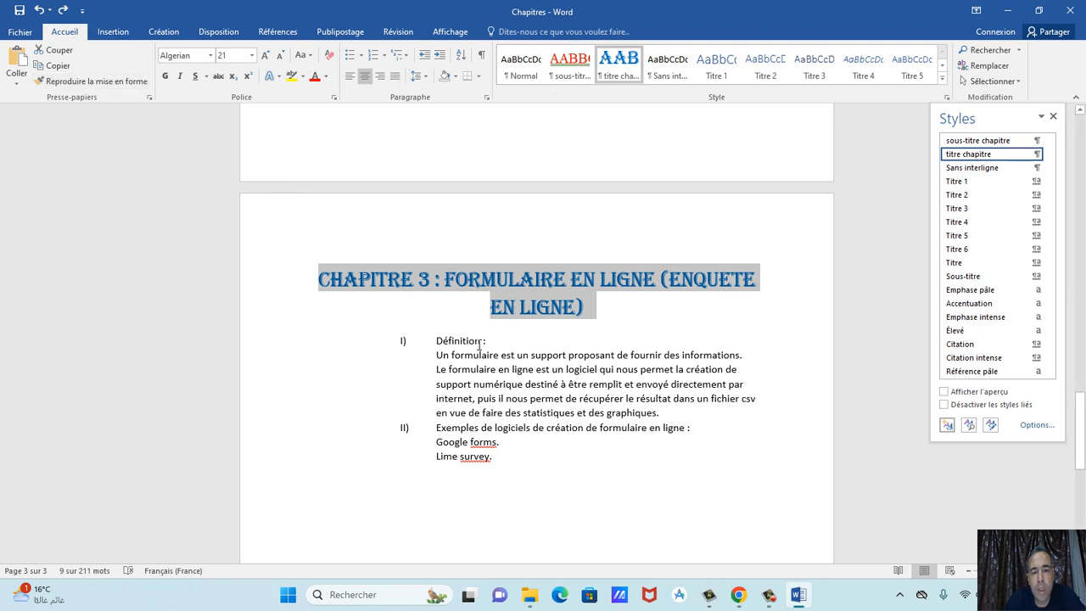
{"action": "scroll", "coordinate": [487, 351], "scroll_direction": "down", "scroll_amount": 1}
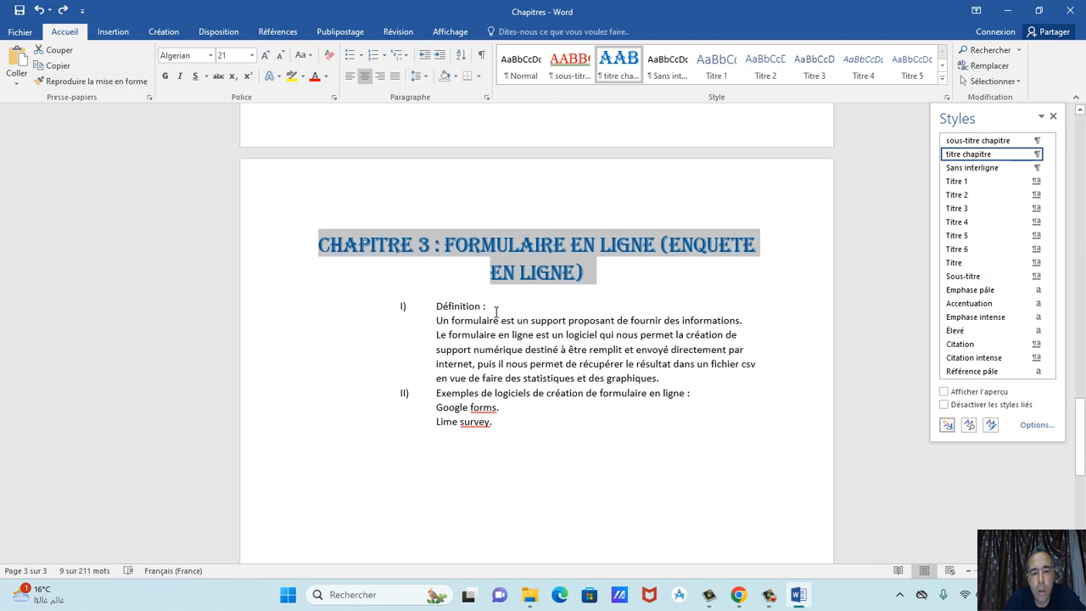
{"action": "left_click_drag", "start_coordinate": [496, 313], "coordinate": [435, 312]}
{"action": "left_click", "coordinate": [569, 63]}
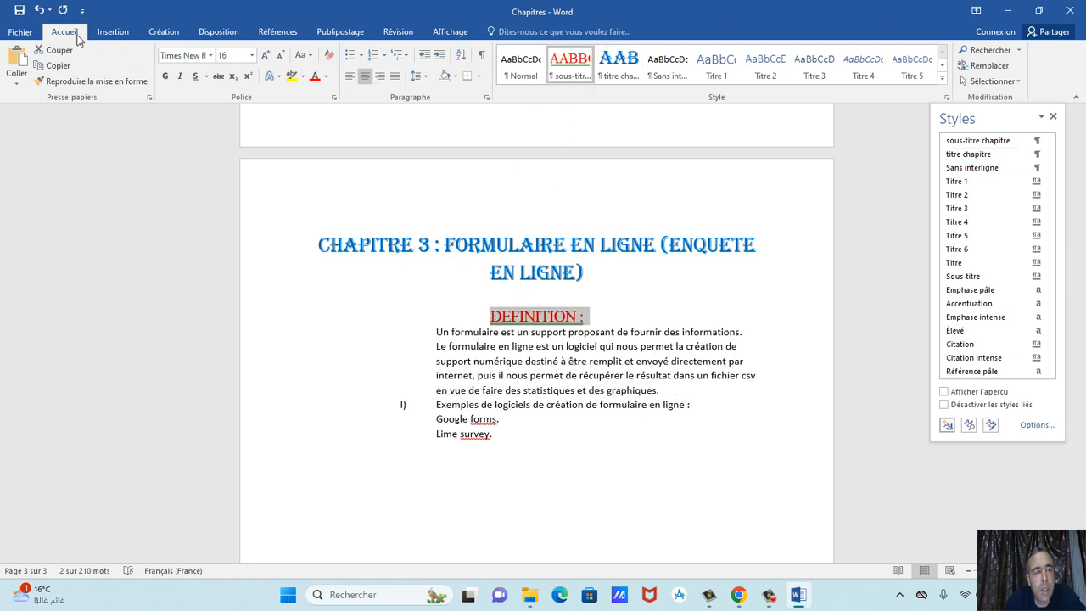
{"action": "left_click", "coordinate": [38, 11]}
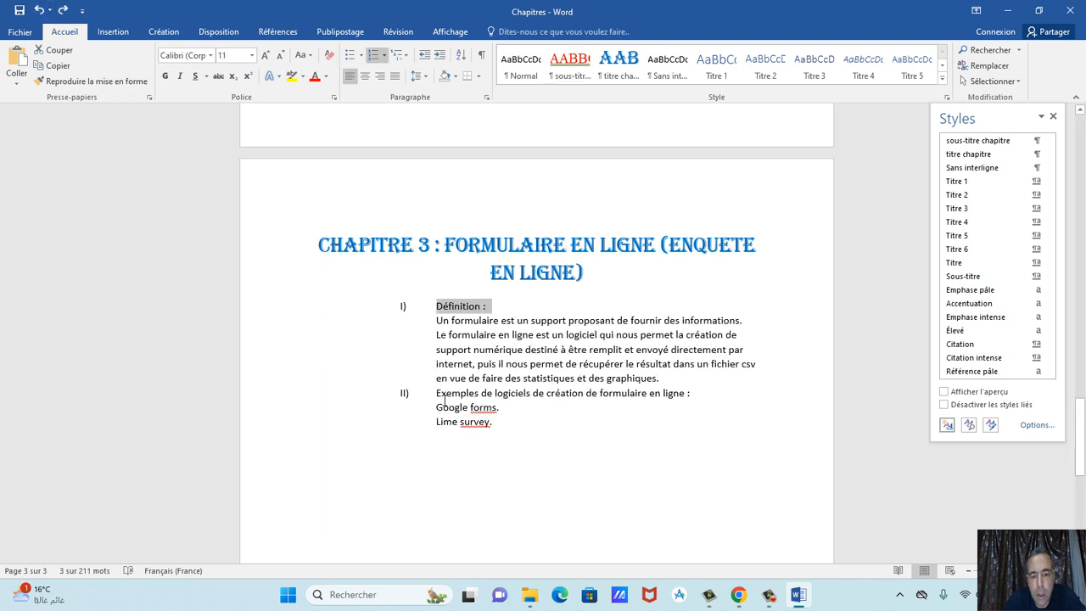
{"action": "left_click_drag", "start_coordinate": [436, 395], "coordinate": [714, 395]}
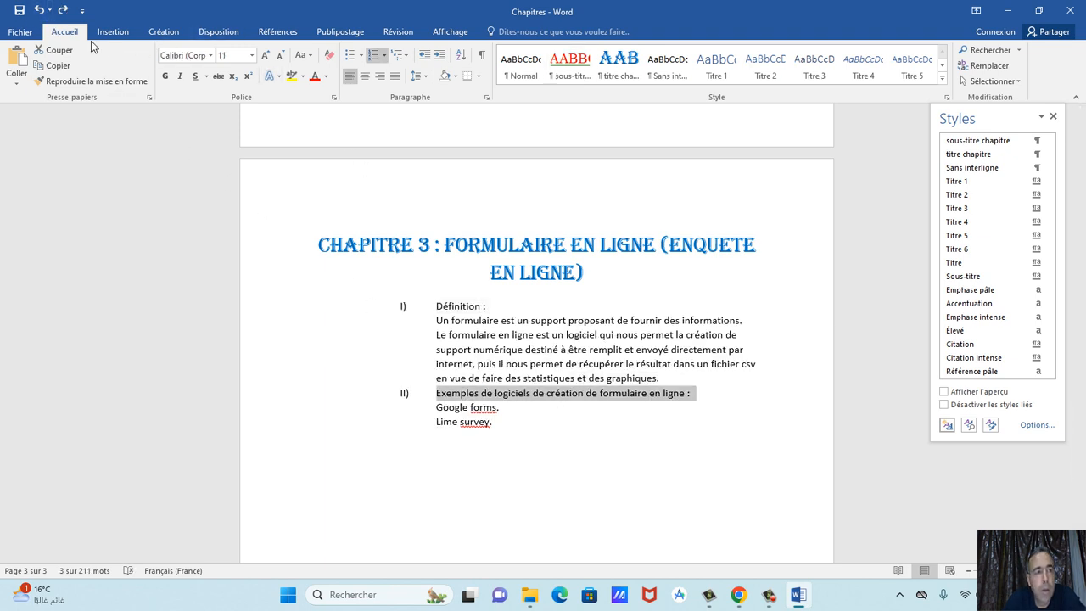
{"action": "left_click", "coordinate": [38, 10]}
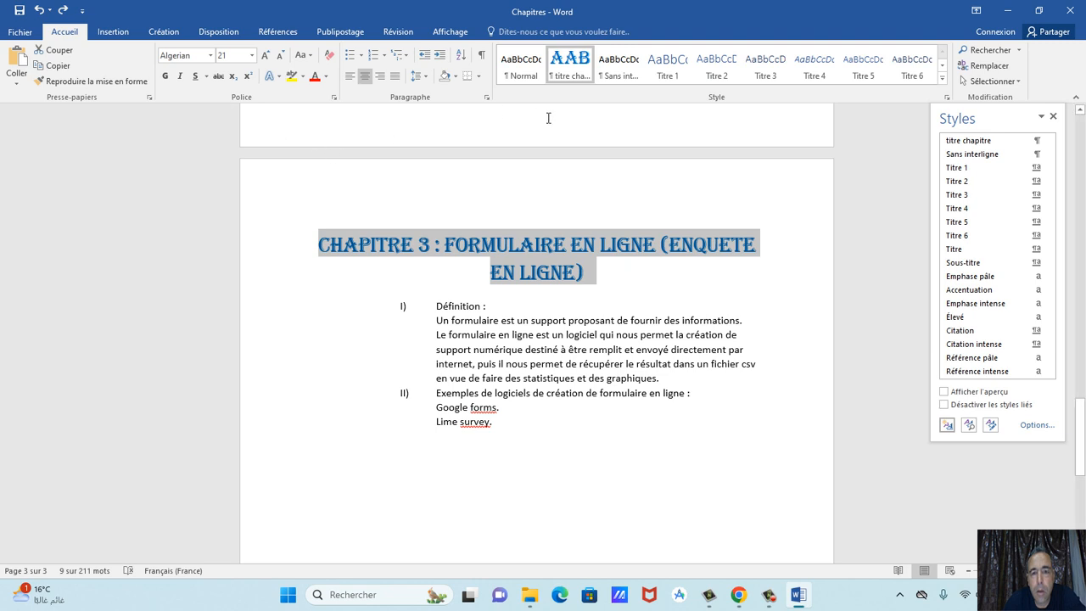
Restore the style and apply it to the Définition and Exemples de logiciels lines.
{"action": "left_click", "coordinate": [501, 304]}
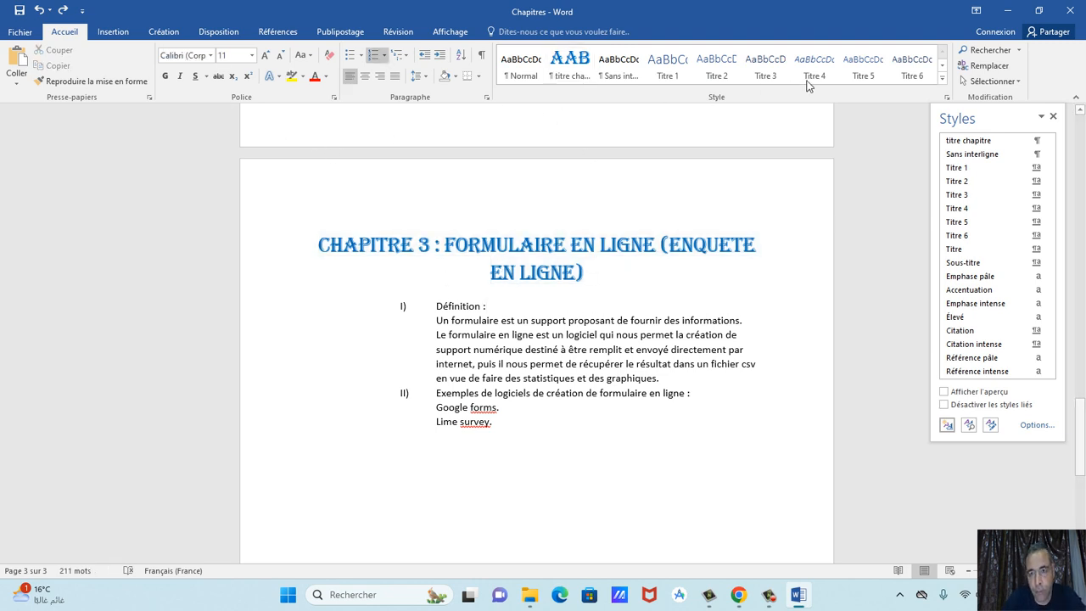
{"action": "left_click", "coordinate": [62, 10]}
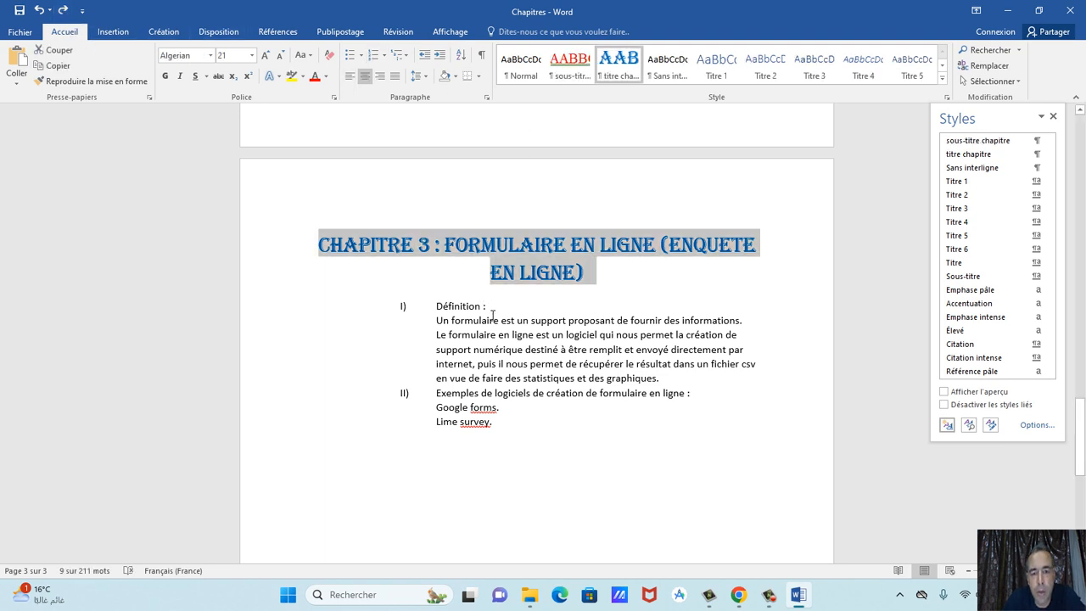
{"action": "left_click_drag", "start_coordinate": [493, 316], "coordinate": [471, 315]}
{"action": "left_click", "coordinate": [571, 70]}
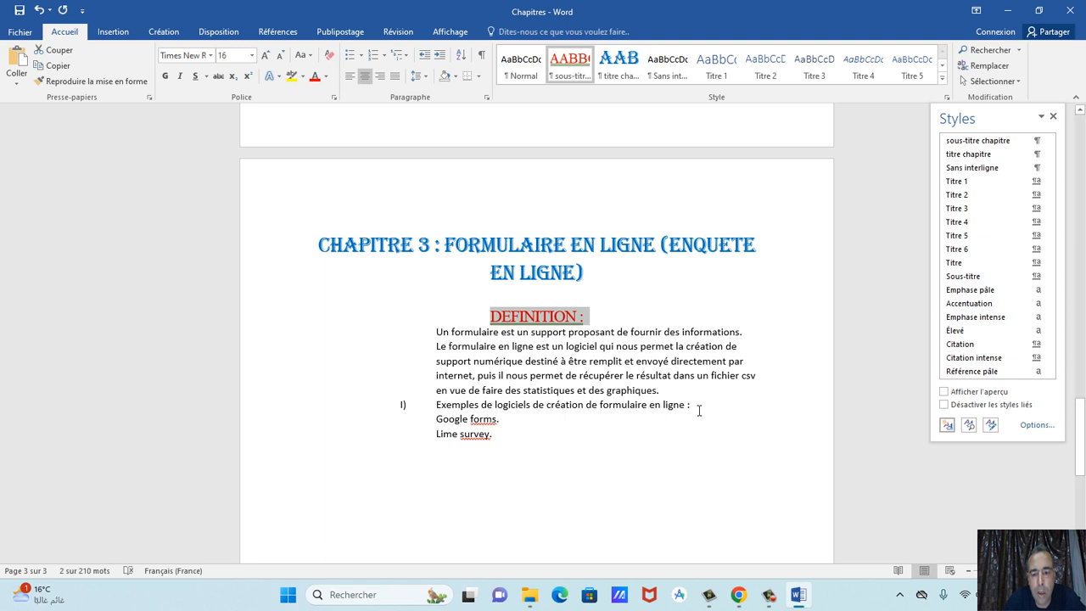
{"action": "left_click_drag", "start_coordinate": [699, 410], "coordinate": [435, 406]}
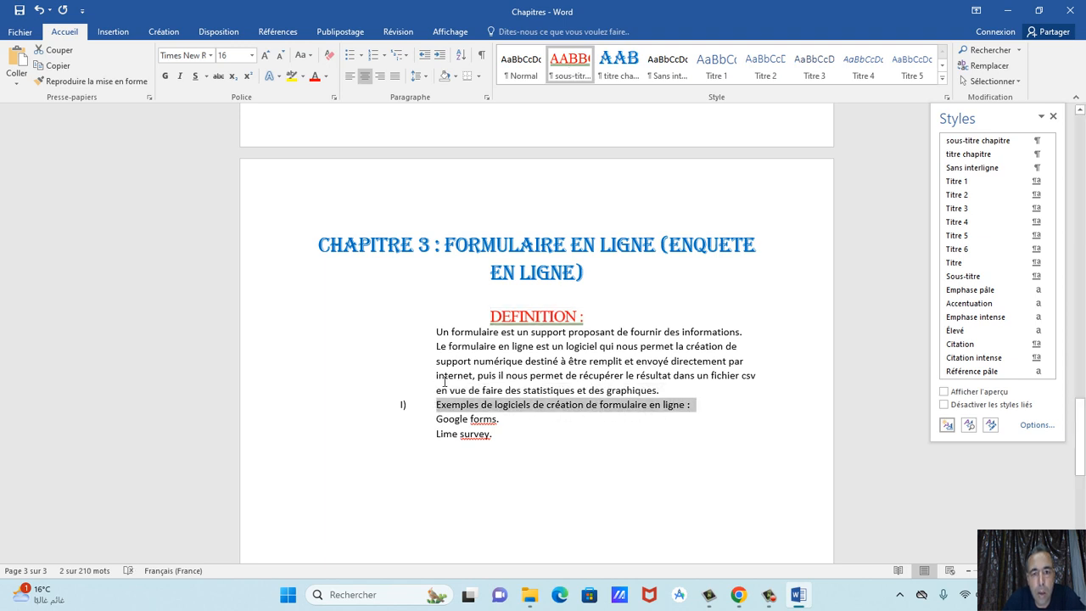
{"action": "left_click", "coordinate": [571, 66]}
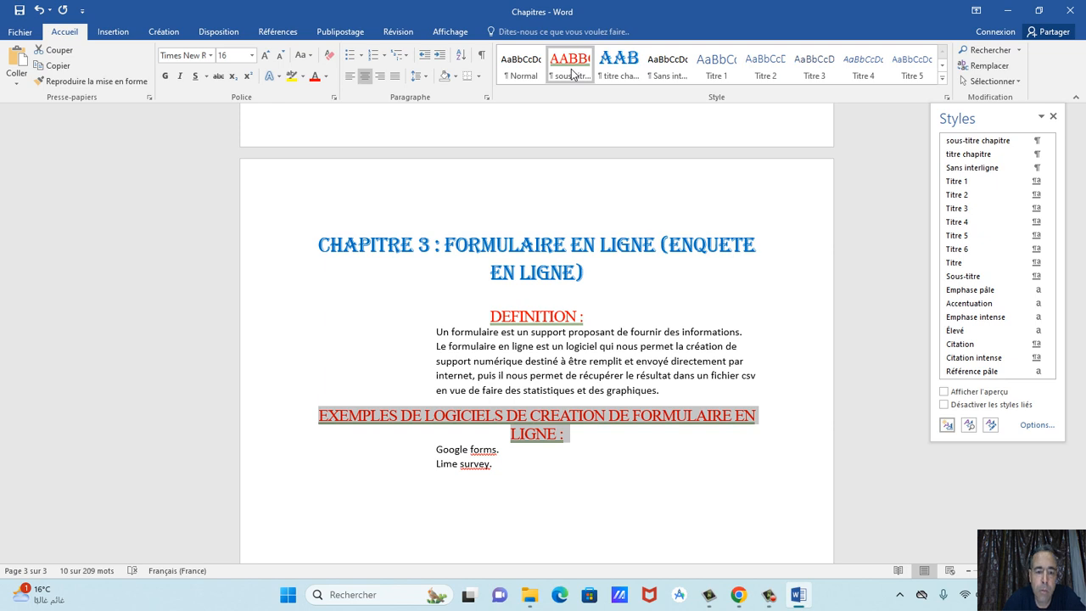
Undo both applications and the creation of the sous-titre chapitre style.
{"action": "left_click", "coordinate": [39, 12]}
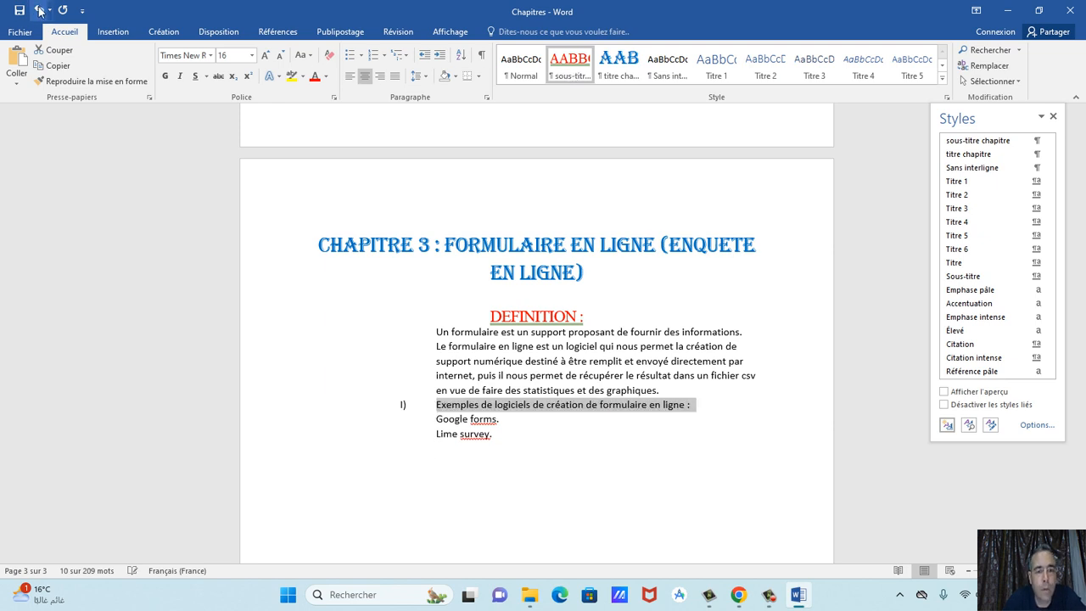
{"action": "left_click", "coordinate": [39, 12]}
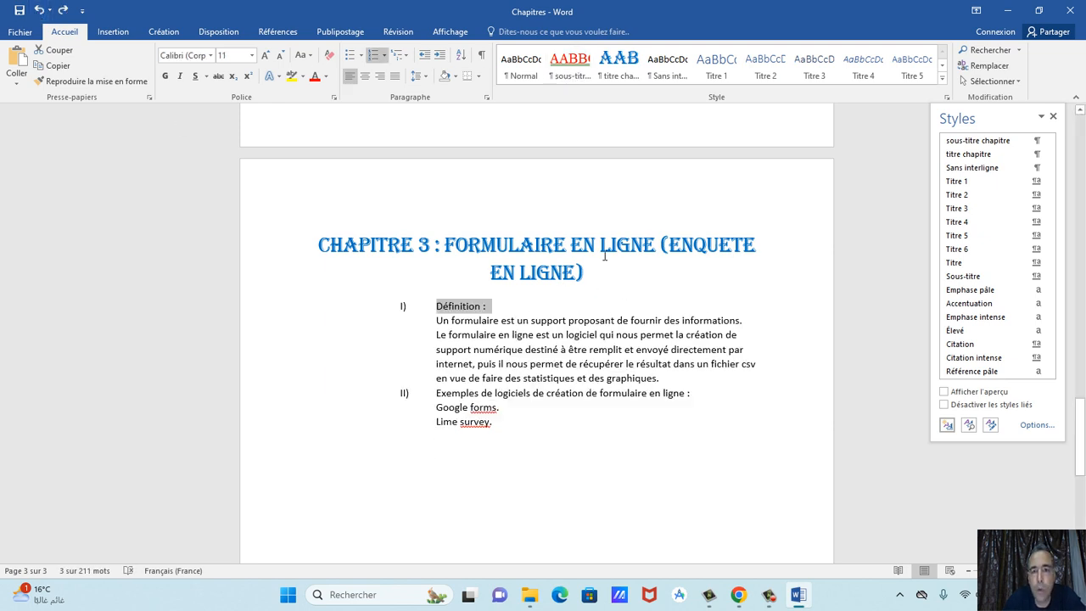
{"action": "left_click", "coordinate": [39, 11]}
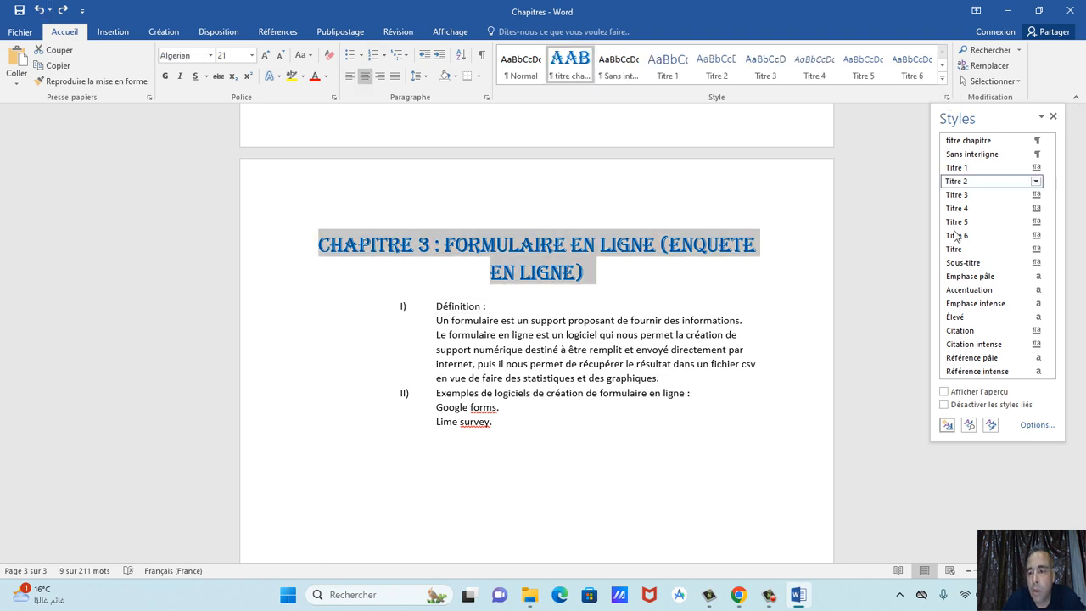
Start a new 'sous-titre chapitre' style in red Times New Roman.
{"action": "left_click", "coordinate": [947, 426]}
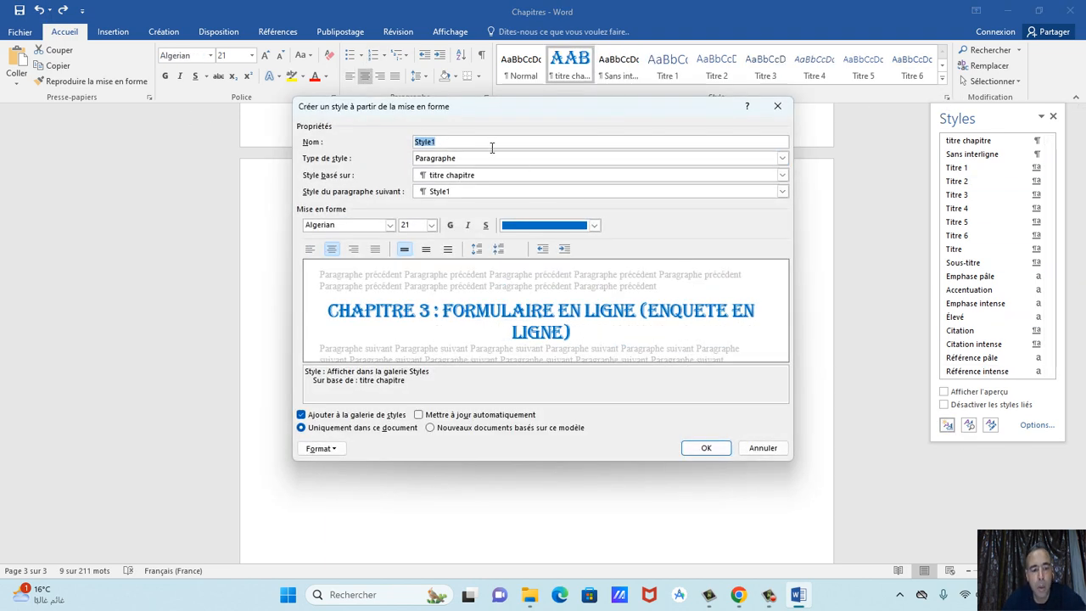
{"action": "type", "text": "sous-titre chapitre"}
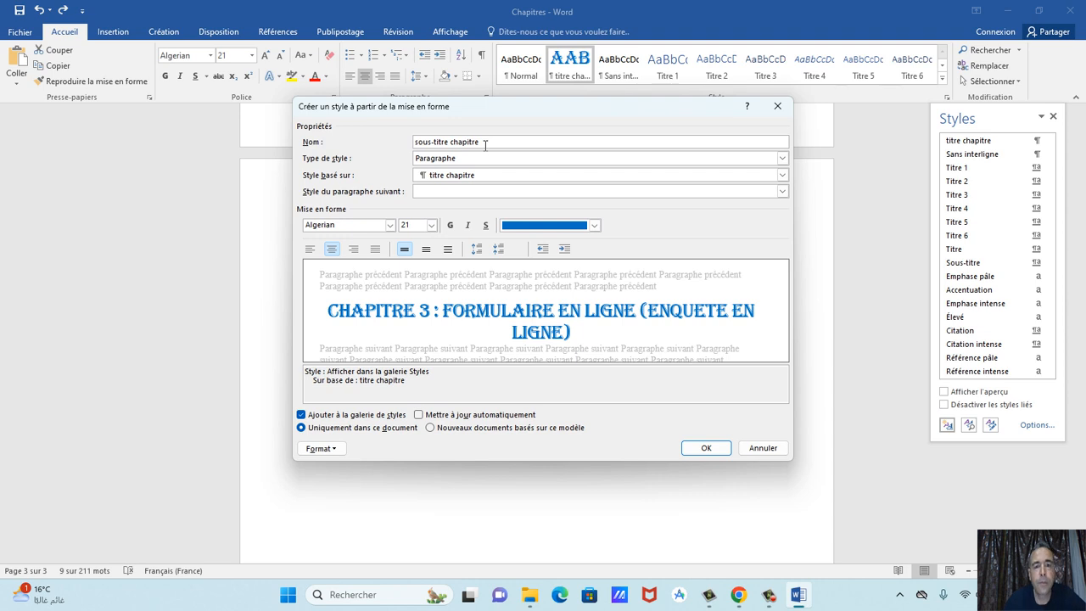
{"action": "left_click", "coordinate": [431, 224]}
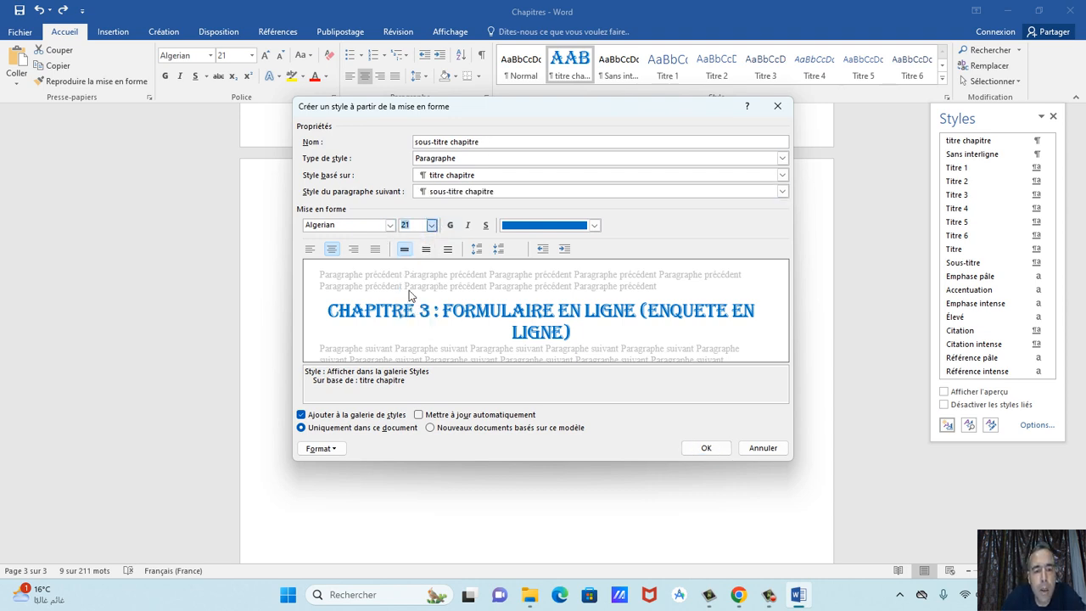
{"action": "left_click", "coordinate": [390, 226]}
{"action": "left_click", "coordinate": [364, 271]}
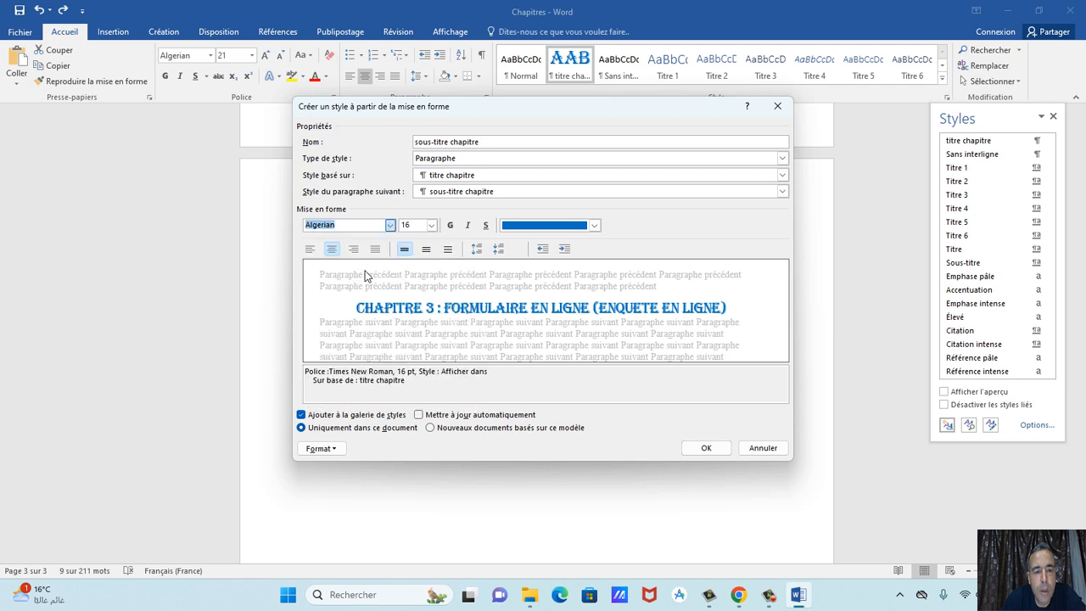
{"action": "left_click", "coordinate": [531, 225]}
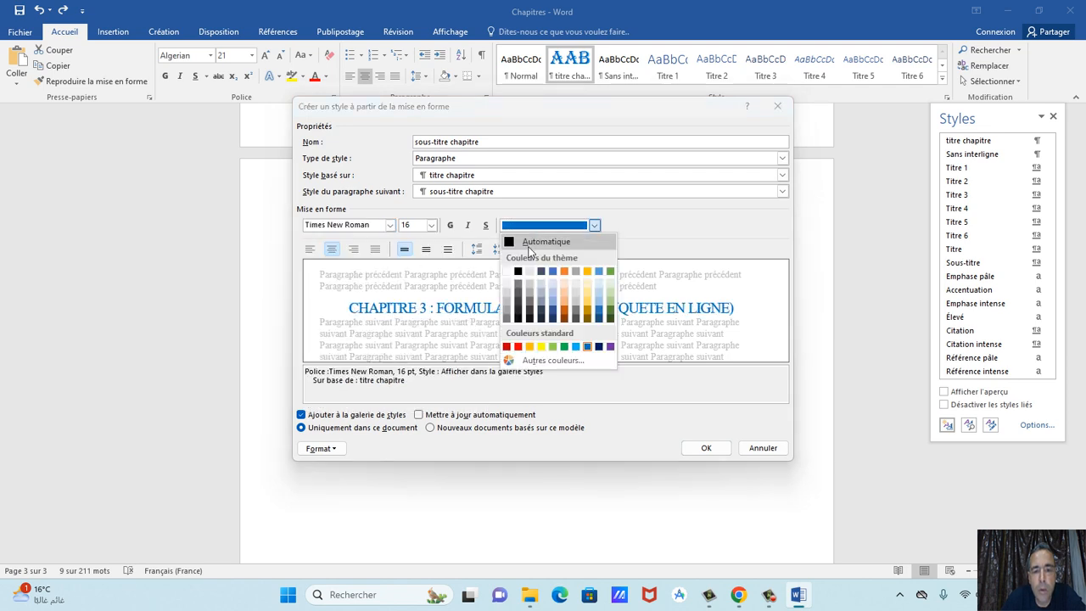
{"action": "left_click", "coordinate": [517, 347]}
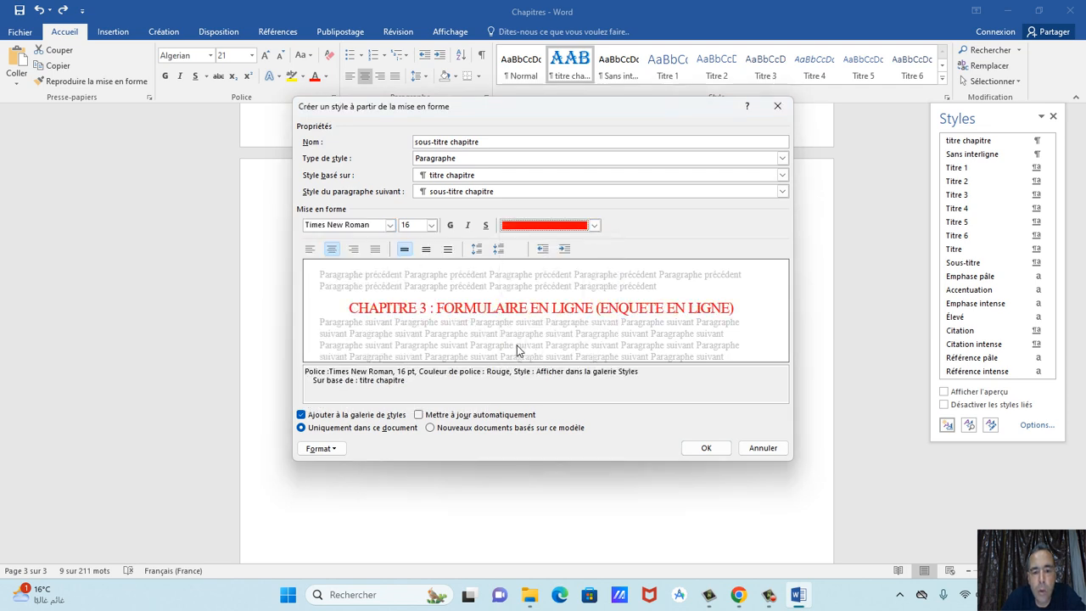
Turn off all caps, add a dark green underline, create the style, then undo it on the heading.
{"action": "left_click", "coordinate": [341, 443]}
{"action": "left_click", "coordinate": [363, 319]}
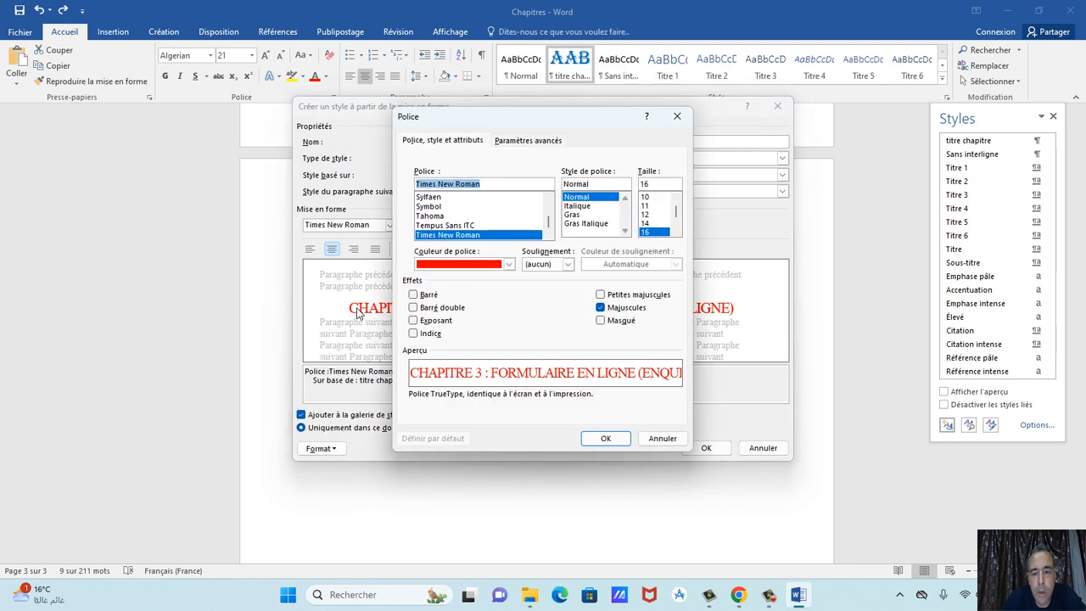
{"action": "left_click", "coordinate": [600, 307]}
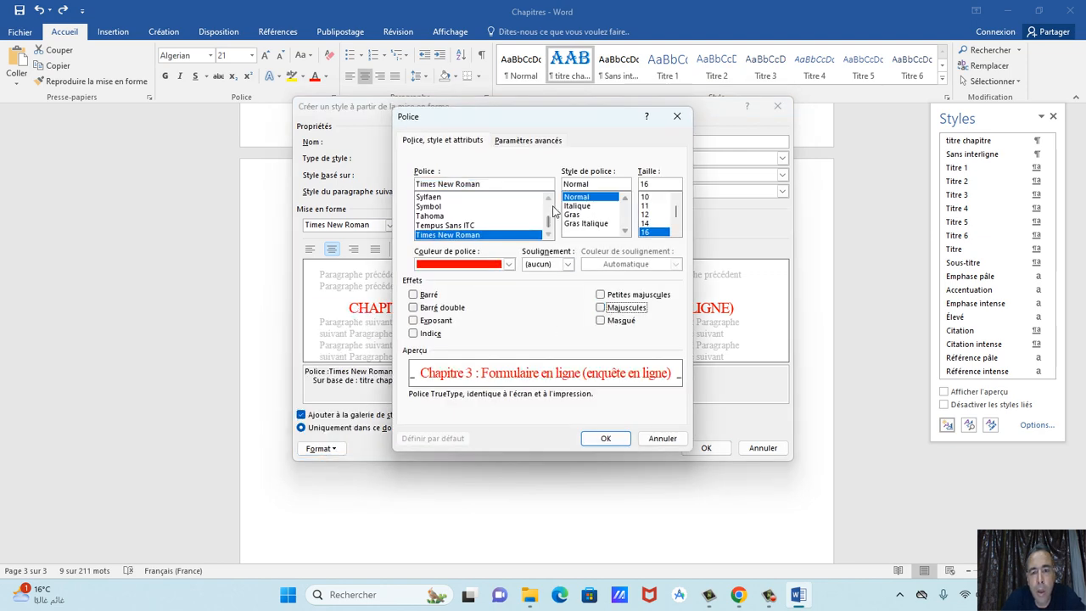
{"action": "left_click", "coordinate": [567, 264]}
{"action": "left_click", "coordinate": [542, 303]}
{"action": "left_click", "coordinate": [612, 267]}
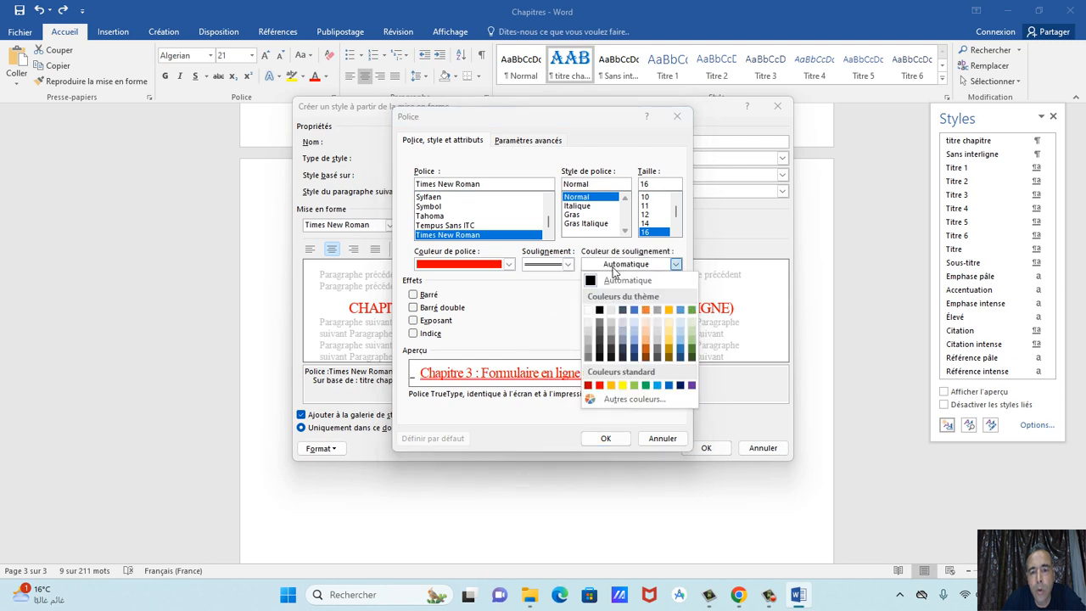
{"action": "left_click", "coordinate": [692, 351]}
{"action": "left_click", "coordinate": [606, 438]}
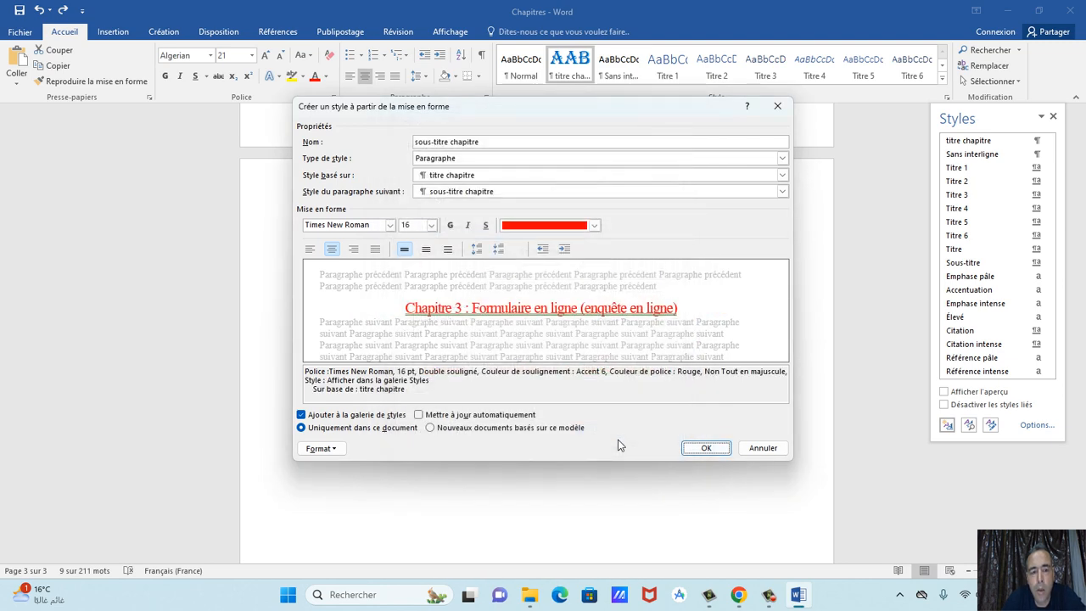
{"action": "left_click", "coordinate": [704, 447]}
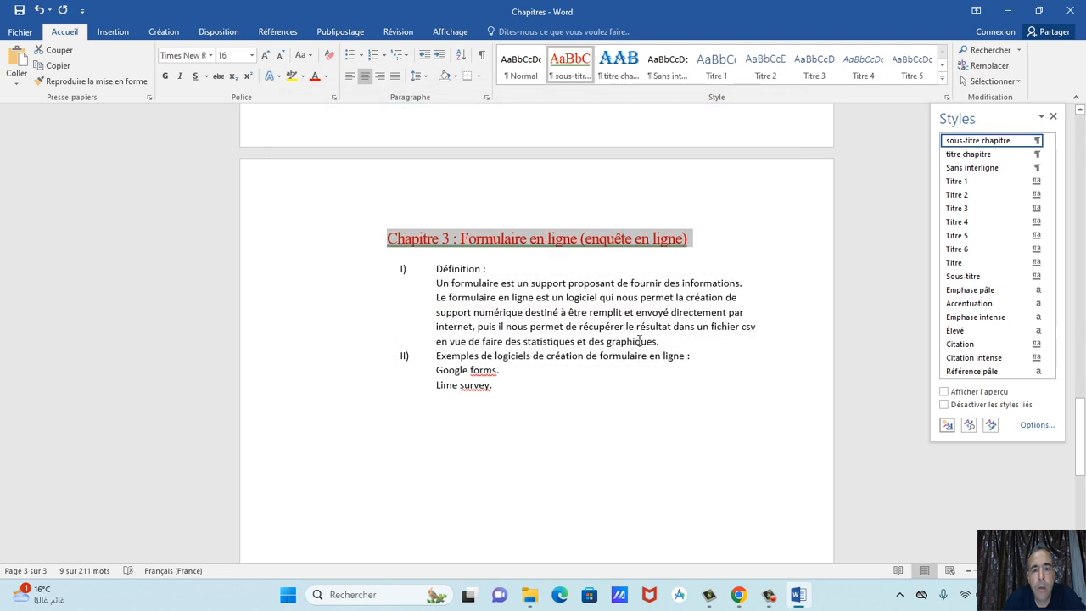
{"action": "left_click", "coordinate": [39, 11]}
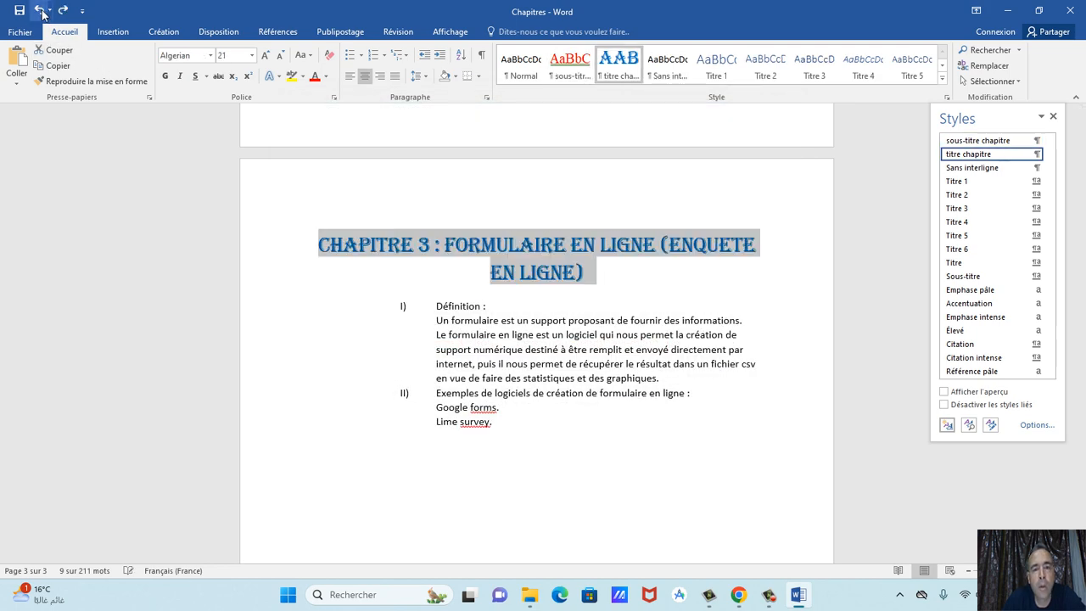
Apply sous-titre chapitre to chapter 1's Définition, undo it and the style, then reselect Définition.
{"action": "left_click_drag", "start_coordinate": [496, 316], "coordinate": [436, 307]}
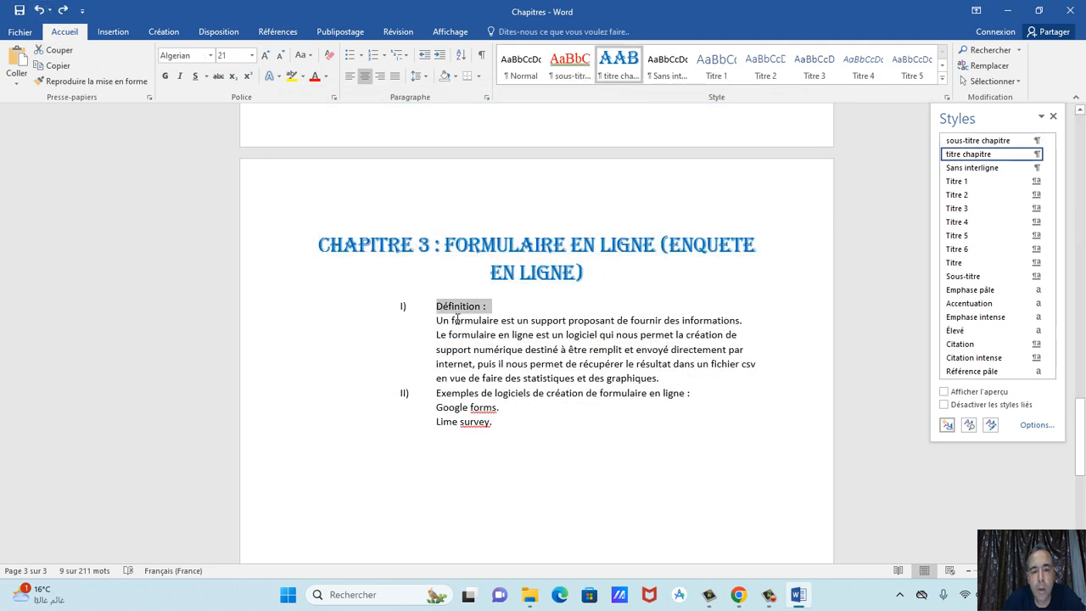
{"action": "scroll", "coordinate": [555, 296], "scroll_direction": "up", "scroll_amount": 10}
{"action": "scroll", "coordinate": [553, 293], "scroll_direction": "up", "scroll_amount": 15}
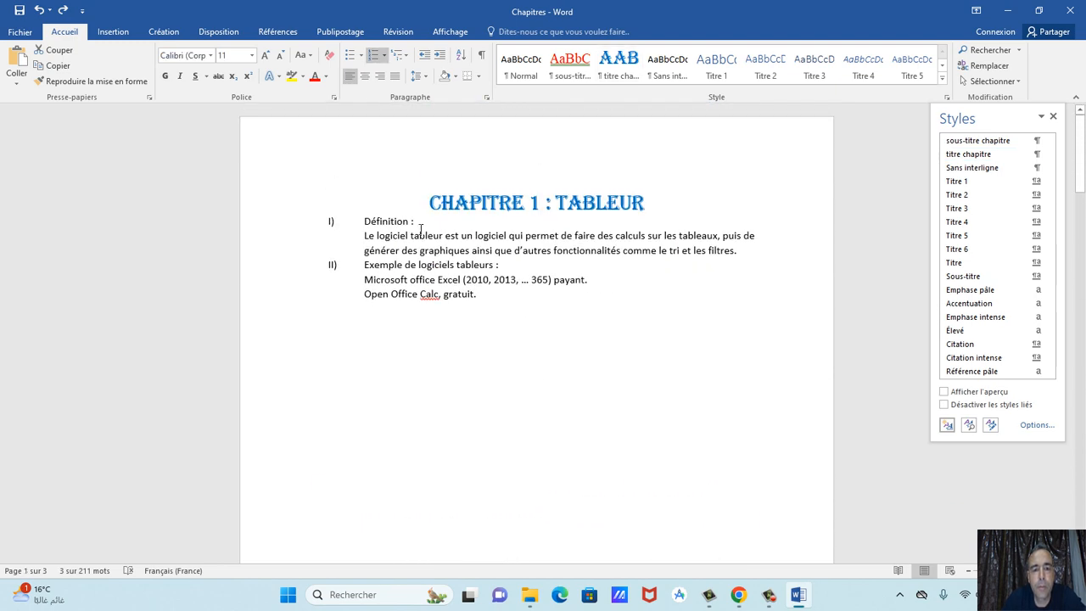
{"action": "left_click_drag", "start_coordinate": [421, 230], "coordinate": [398, 230]}
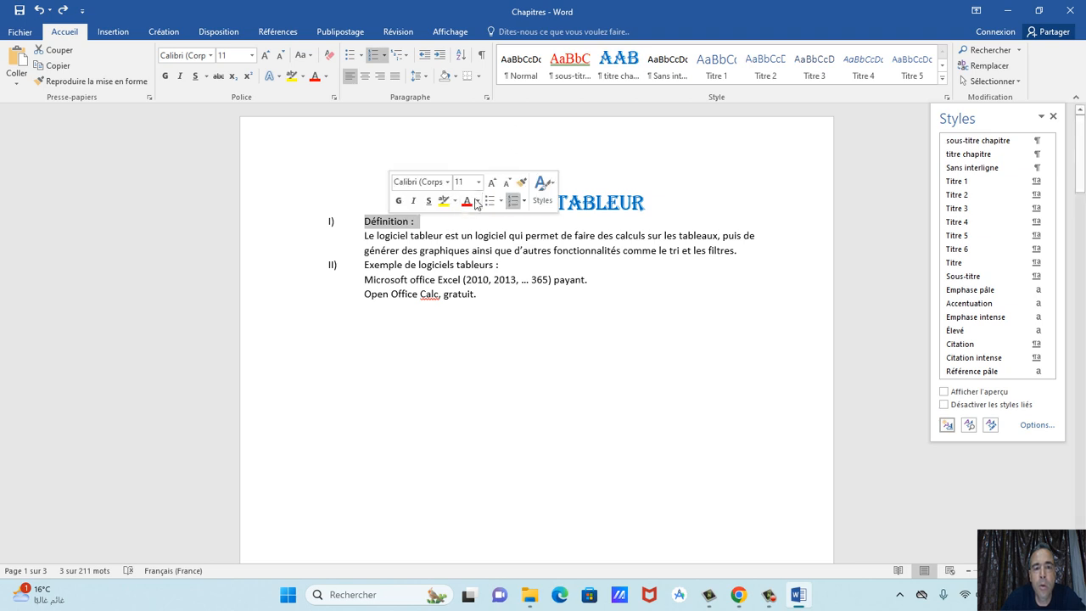
{"action": "left_click", "coordinate": [568, 75]}
{"action": "left_click", "coordinate": [38, 11]}
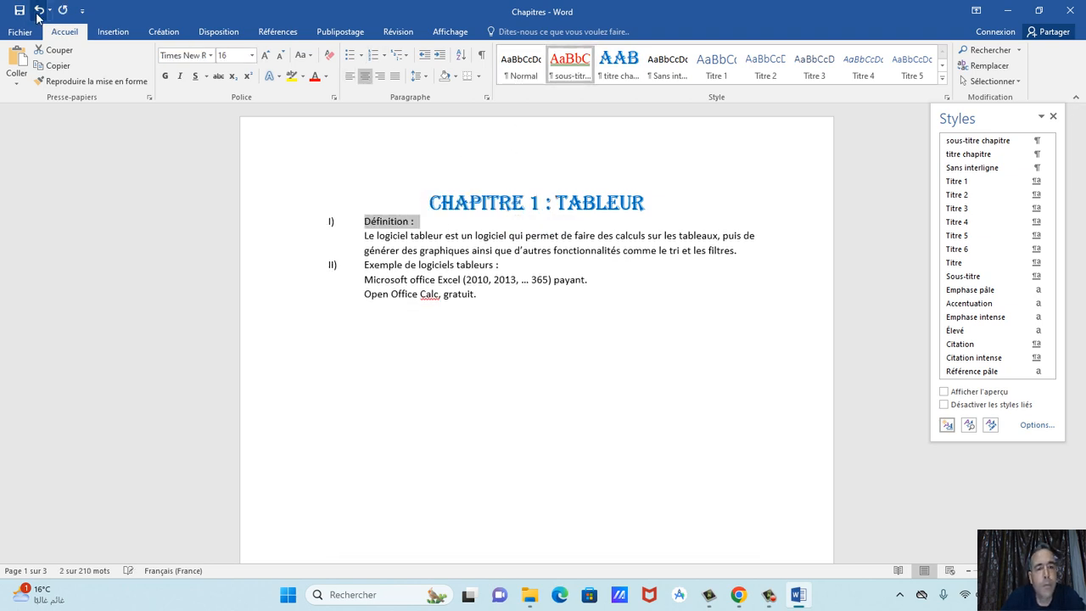
{"action": "left_click", "coordinate": [38, 12]}
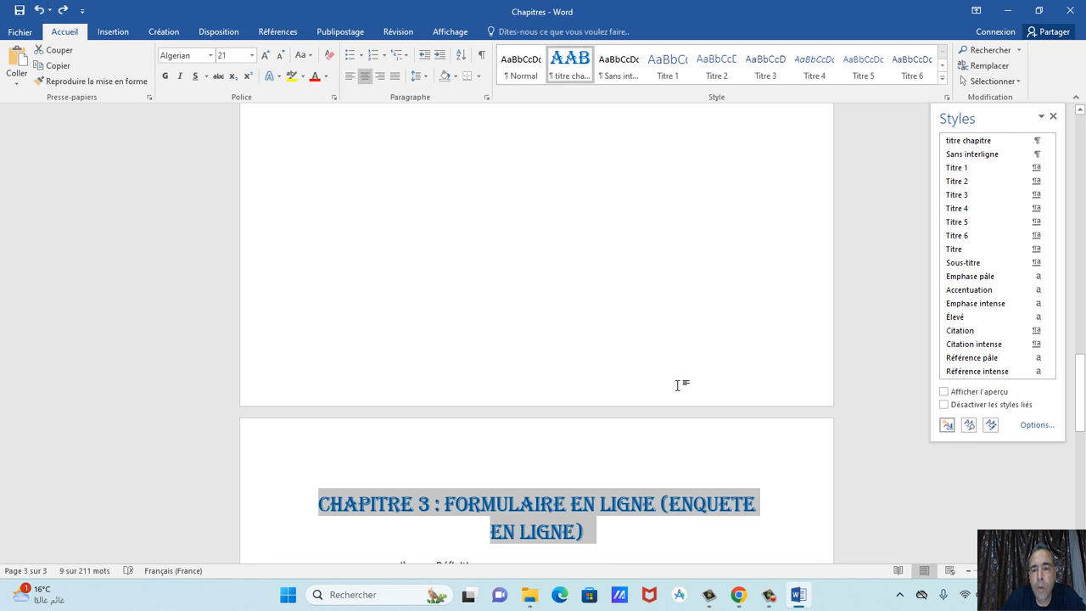
{"action": "scroll", "coordinate": [677, 385], "scroll_direction": "up", "scroll_amount": 20}
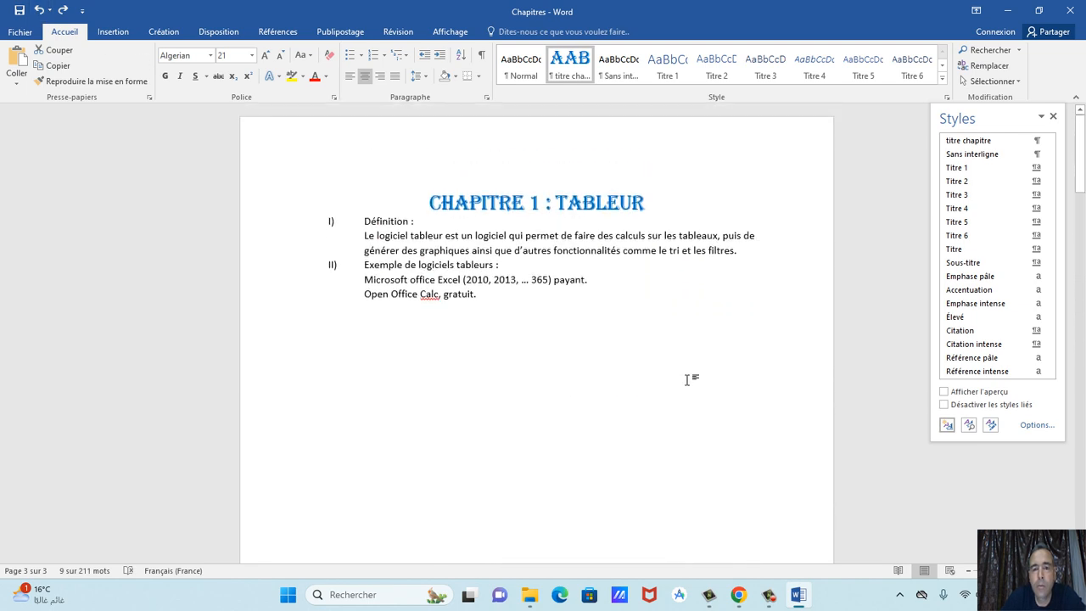
{"action": "left_click_drag", "start_coordinate": [419, 230], "coordinate": [385, 231]}
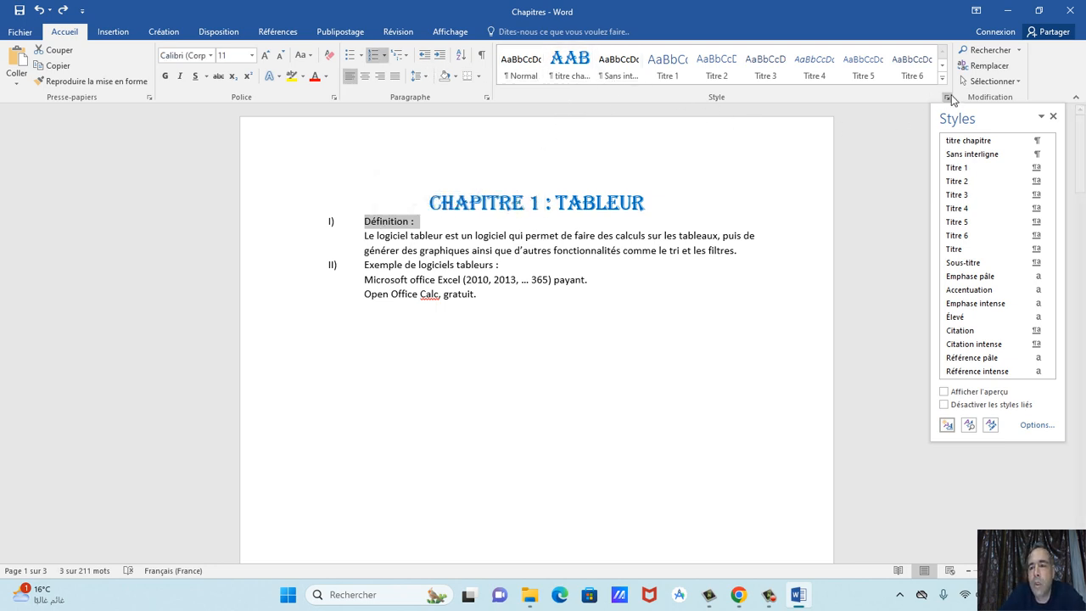
Start a new 'sous-titre chapitre' style set to Times New Roman, 16 pt, red.
{"action": "left_click", "coordinate": [947, 425]}
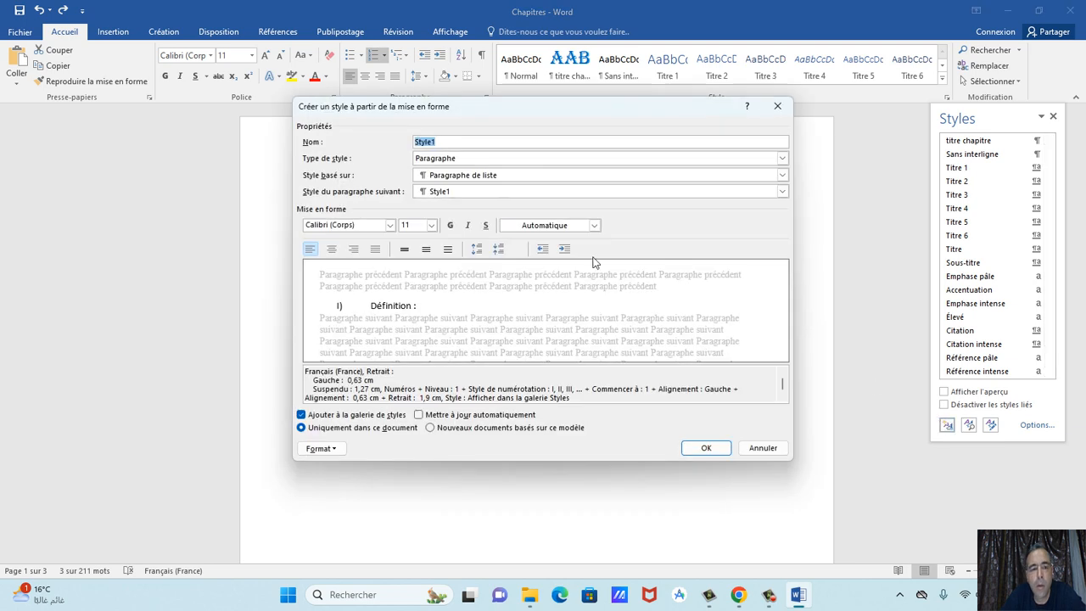
{"action": "type", "text": "sous-titre chapitre"}
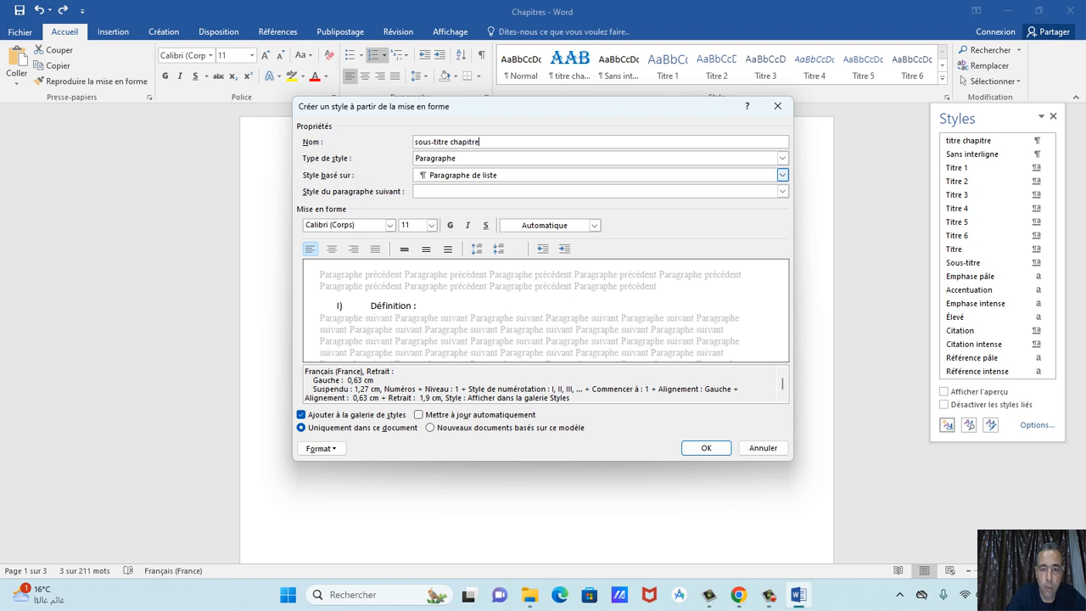
{"action": "left_click", "coordinate": [432, 225]}
{"action": "left_click", "coordinate": [412, 302]}
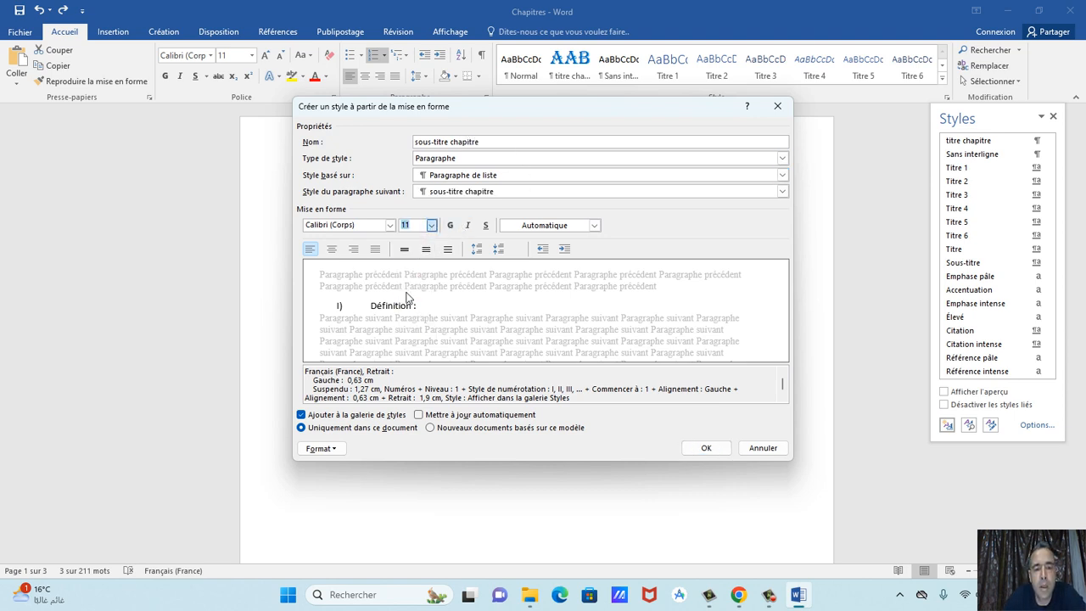
{"action": "left_click", "coordinate": [389, 225]}
{"action": "left_click", "coordinate": [392, 267]}
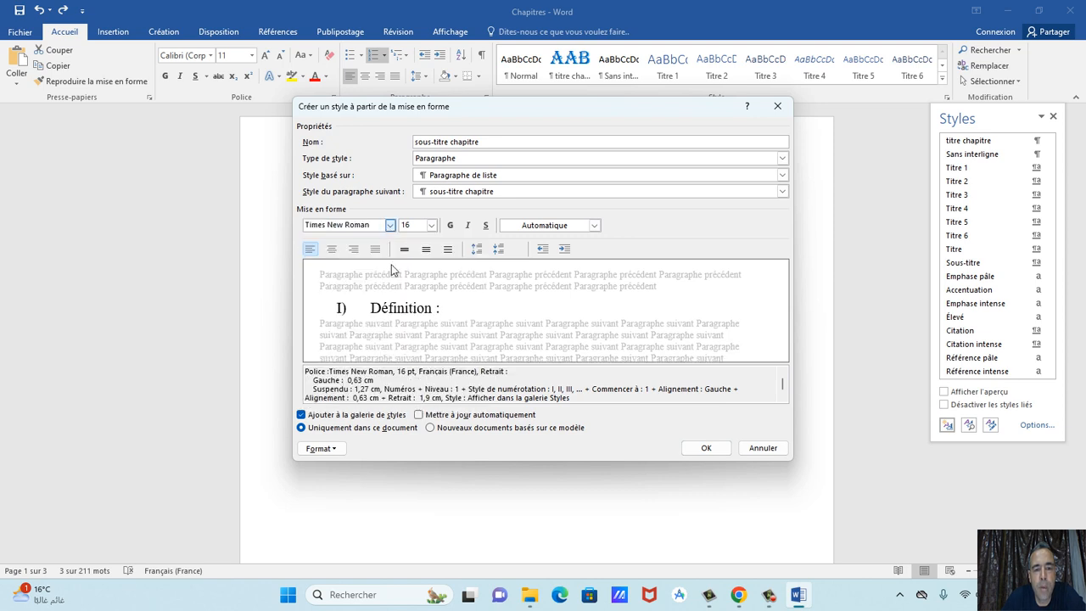
{"action": "left_click", "coordinate": [541, 227]}
{"action": "left_click", "coordinate": [520, 349]}
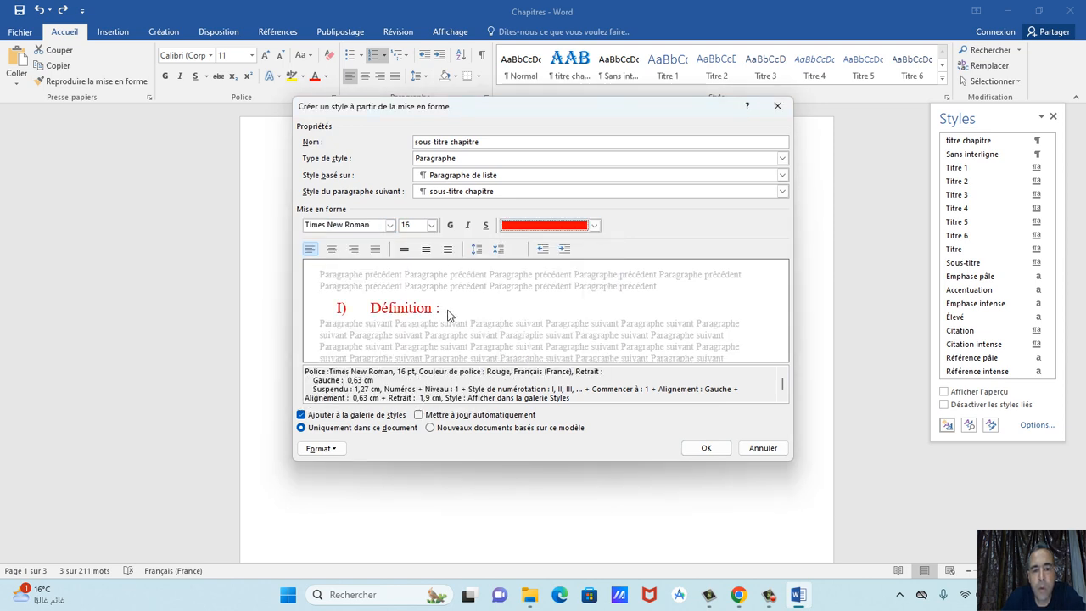
Add a green Accent 6 underline in the Font settings and save the style.
{"action": "left_click", "coordinate": [339, 450]}
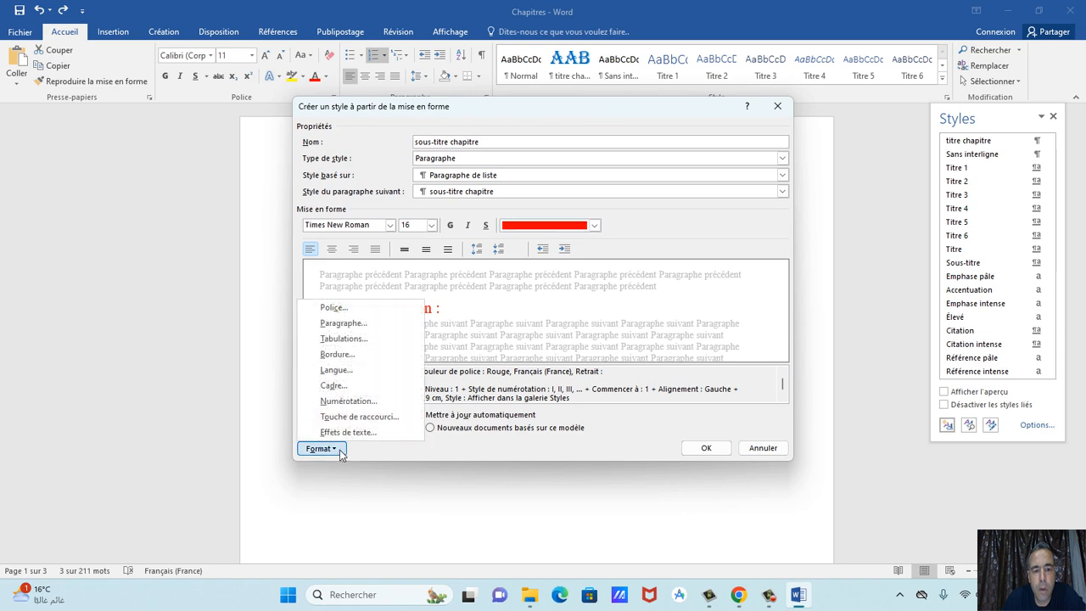
{"action": "left_click", "coordinate": [369, 308]}
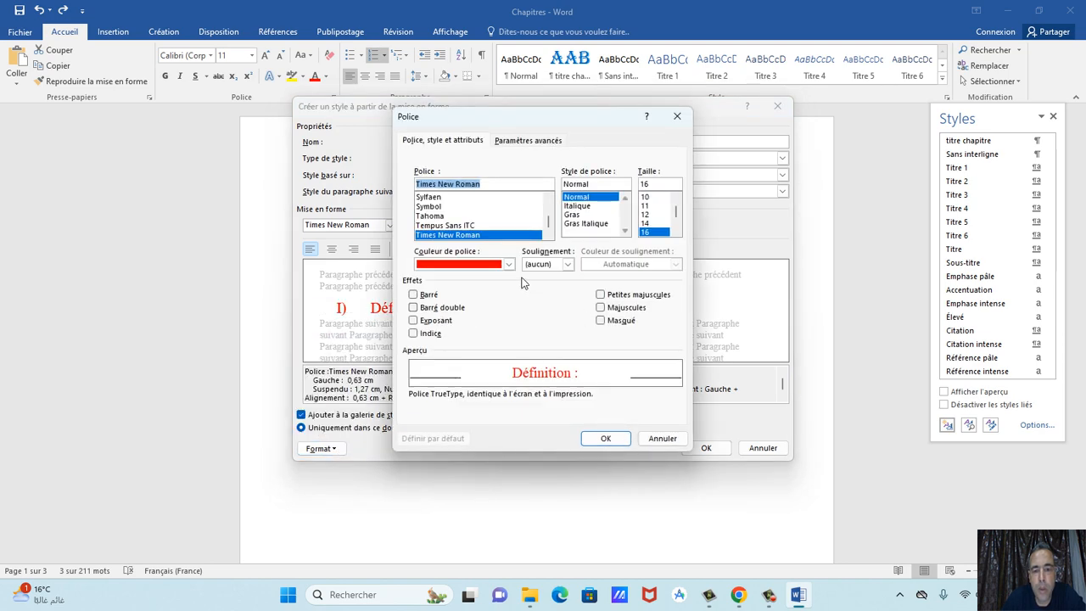
{"action": "left_click", "coordinate": [560, 268]}
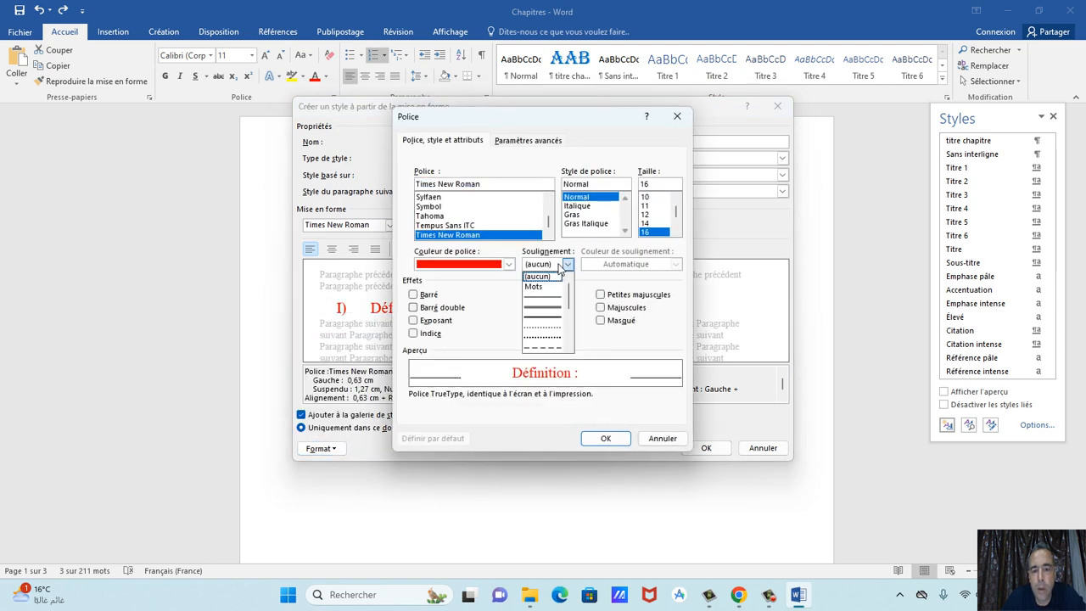
{"action": "left_click", "coordinate": [559, 306]}
{"action": "left_click", "coordinate": [612, 265]}
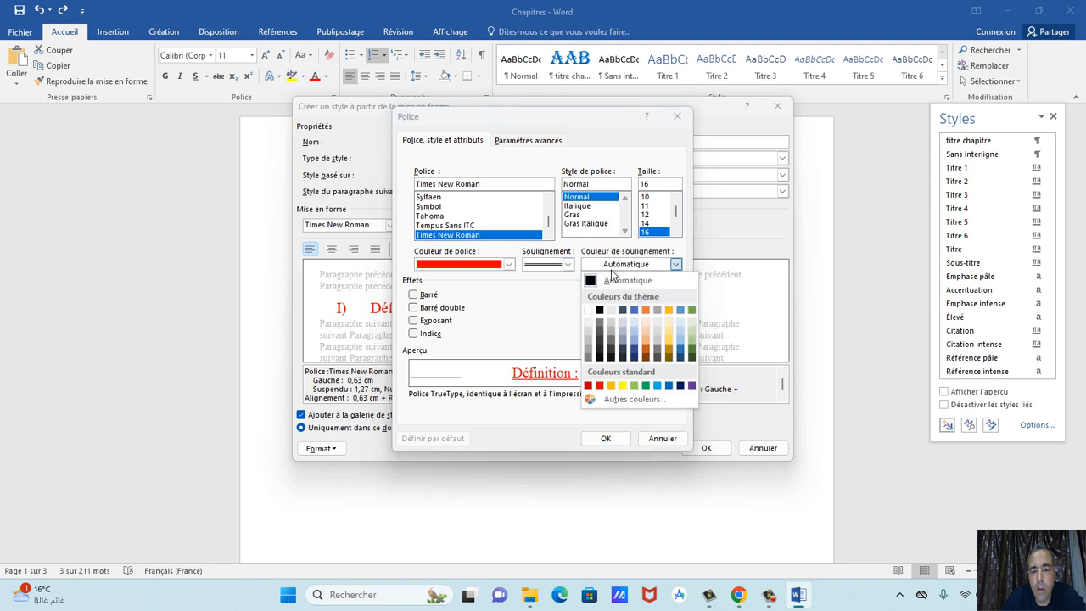
{"action": "left_click", "coordinate": [691, 349]}
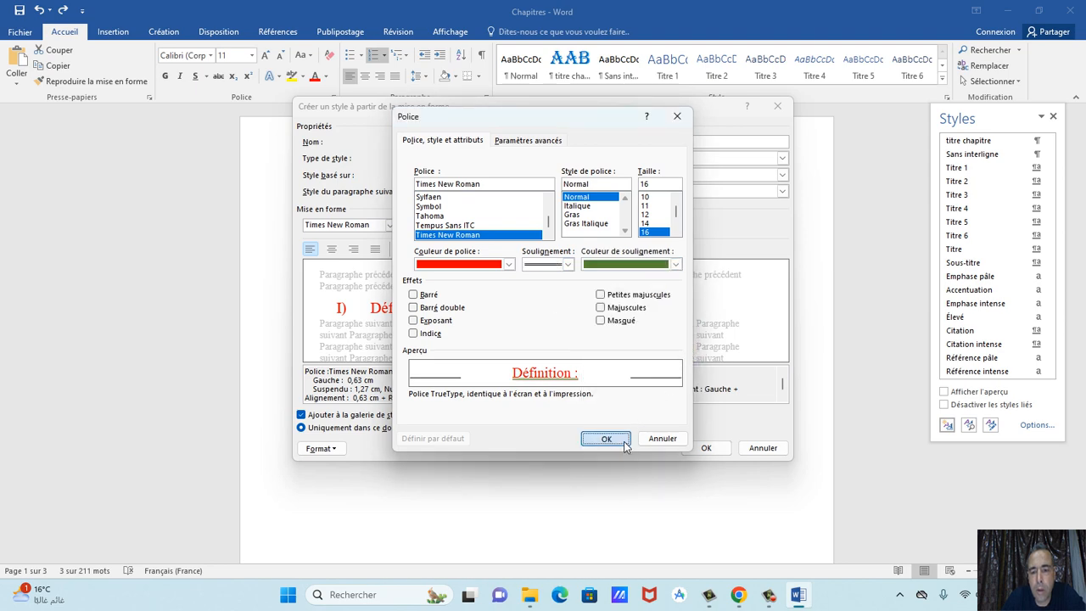
{"action": "left_click", "coordinate": [626, 441]}
{"action": "left_click", "coordinate": [704, 447]}
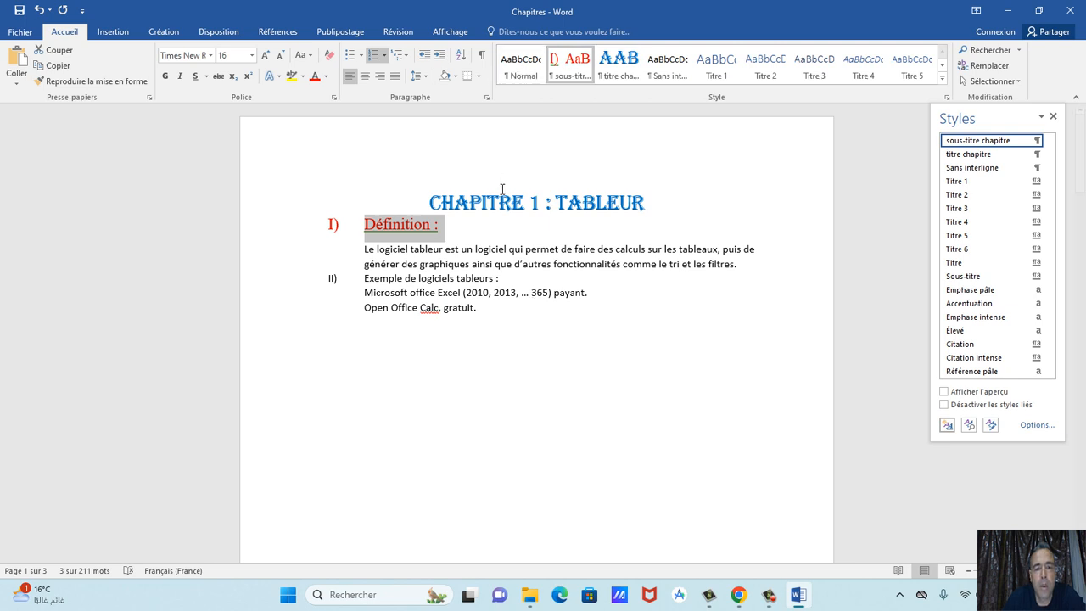
Apply sous-titre chapitre to Exemple de logiciels tableurs and chapter 2's Définition, then undo everything including the style.
{"action": "left_click_drag", "start_coordinate": [504, 279], "coordinate": [362, 280]}
{"action": "left_click", "coordinate": [570, 68]}
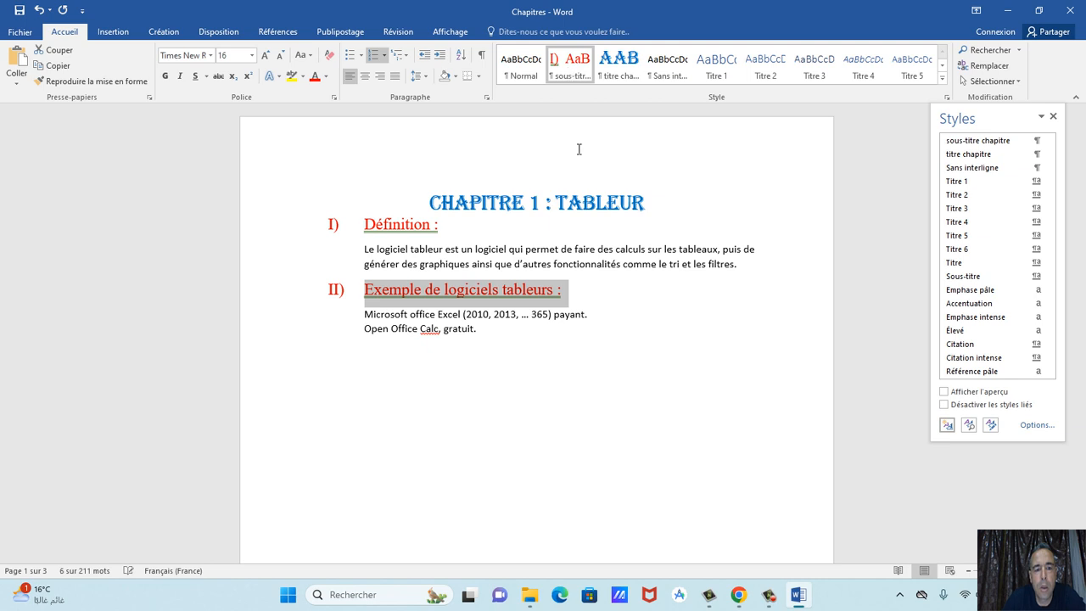
{"action": "scroll", "coordinate": [574, 346], "scroll_direction": "down", "scroll_amount": 10}
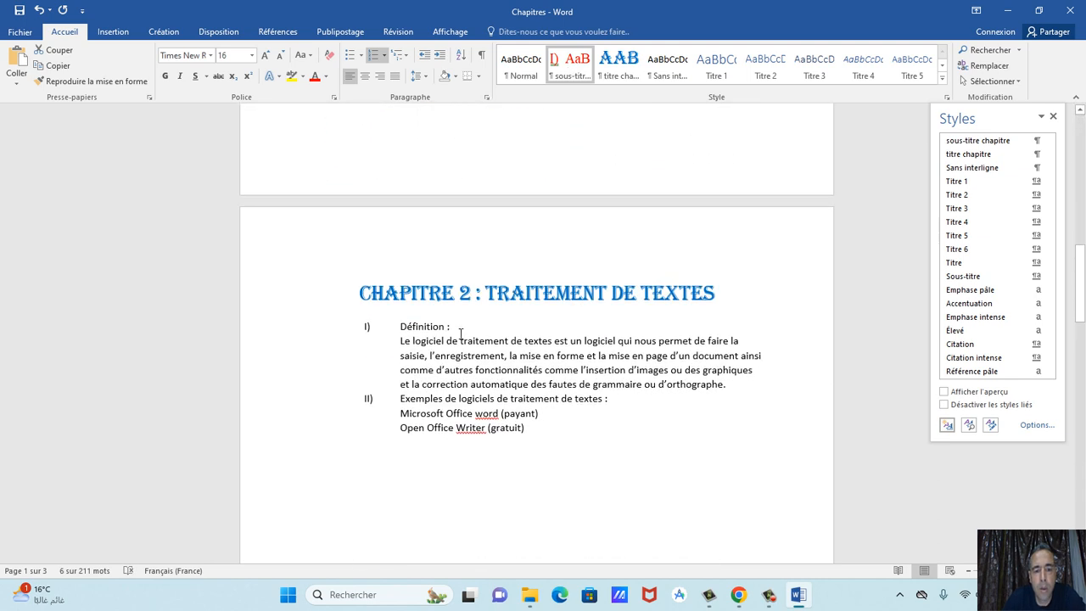
{"action": "left_click_drag", "start_coordinate": [458, 329], "coordinate": [400, 328]}
{"action": "left_click", "coordinate": [565, 70]}
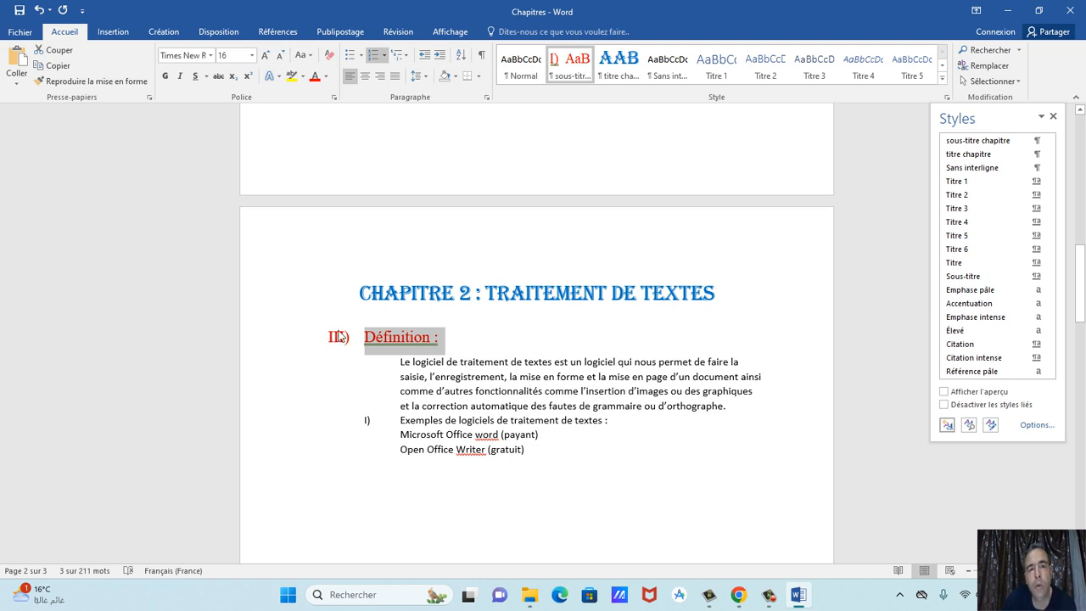
{"action": "left_click", "coordinate": [40, 12]}
{"action": "left_click", "coordinate": [39, 12]}
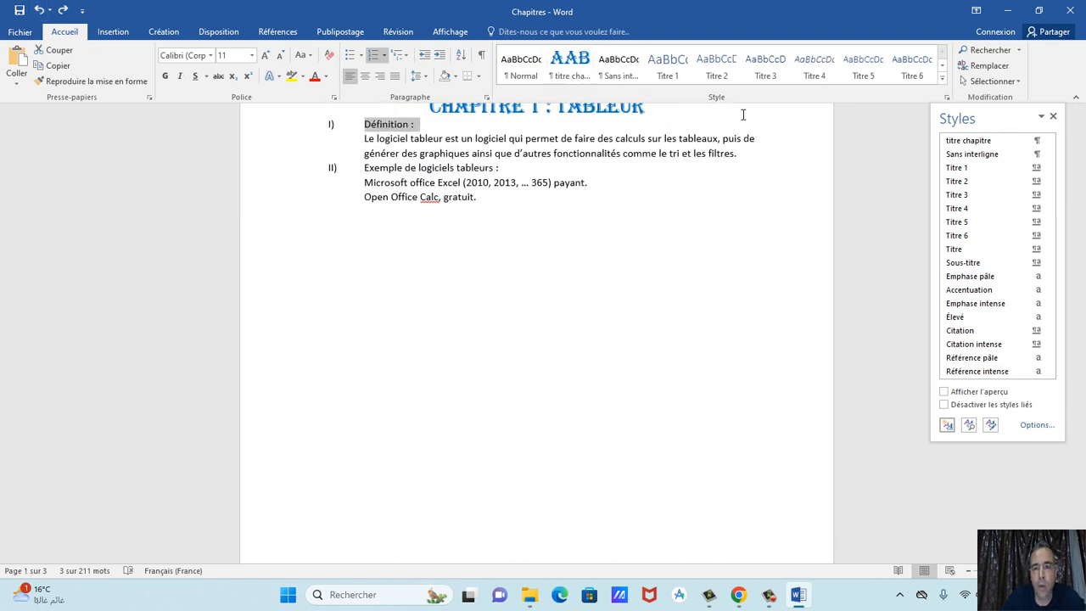
Define 'sous-titre chapitre' as a character style in Times New Roman, 16 pt, red.
{"action": "left_click", "coordinate": [947, 425]}
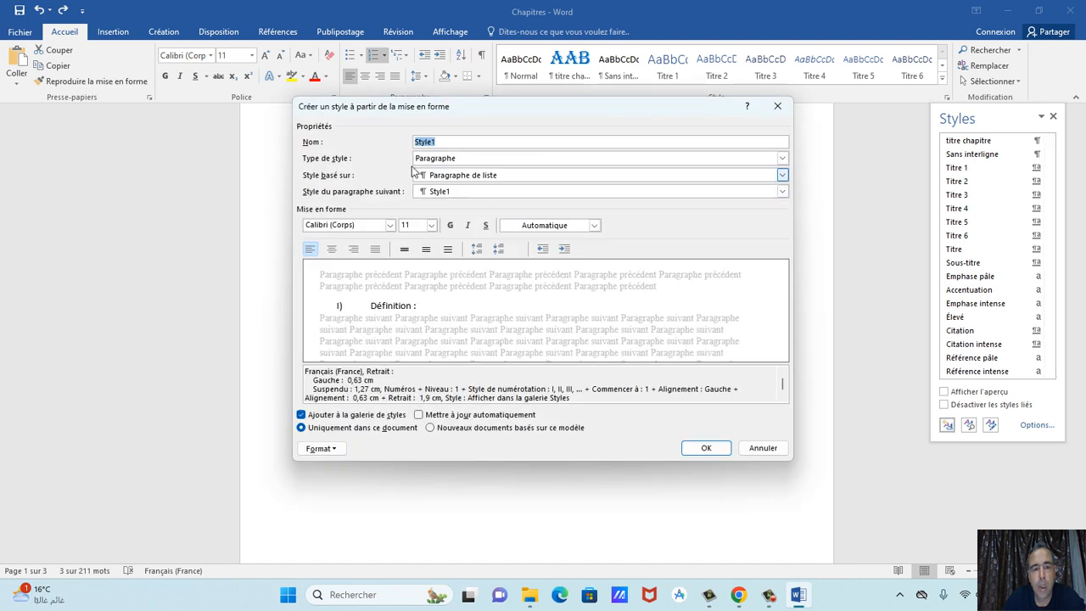
{"action": "type", "text": "sous-titre"}
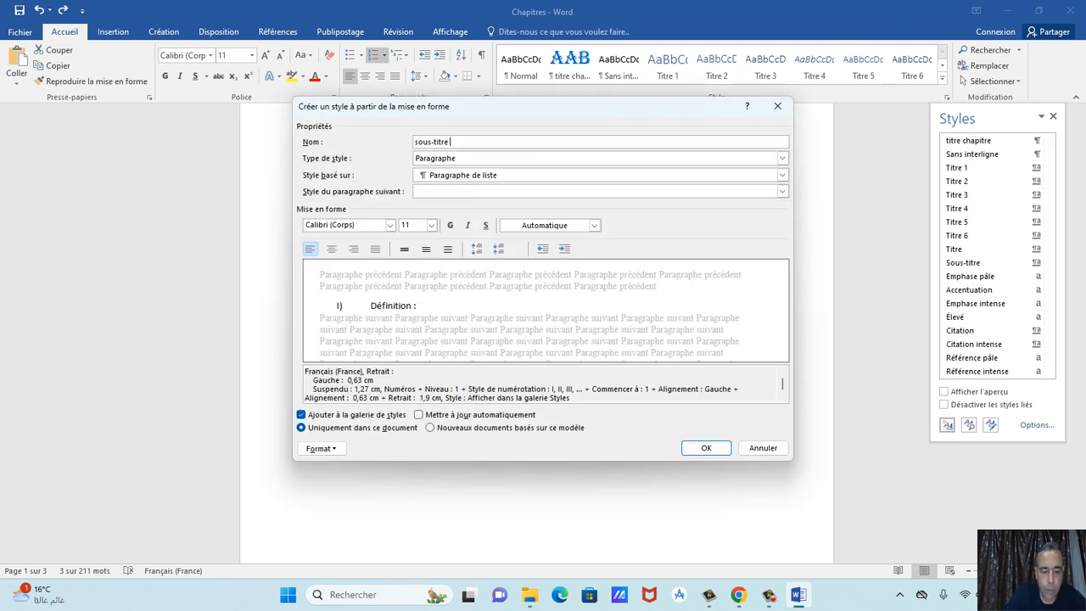
{"action": "type", "text": " chapitre"}
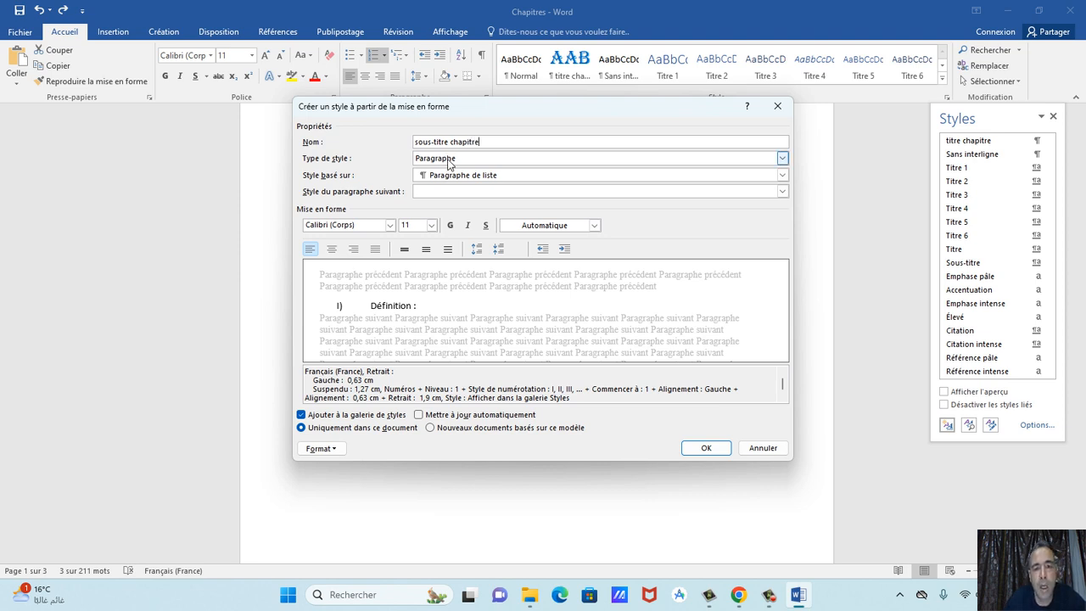
{"action": "left_click", "coordinate": [447, 161]}
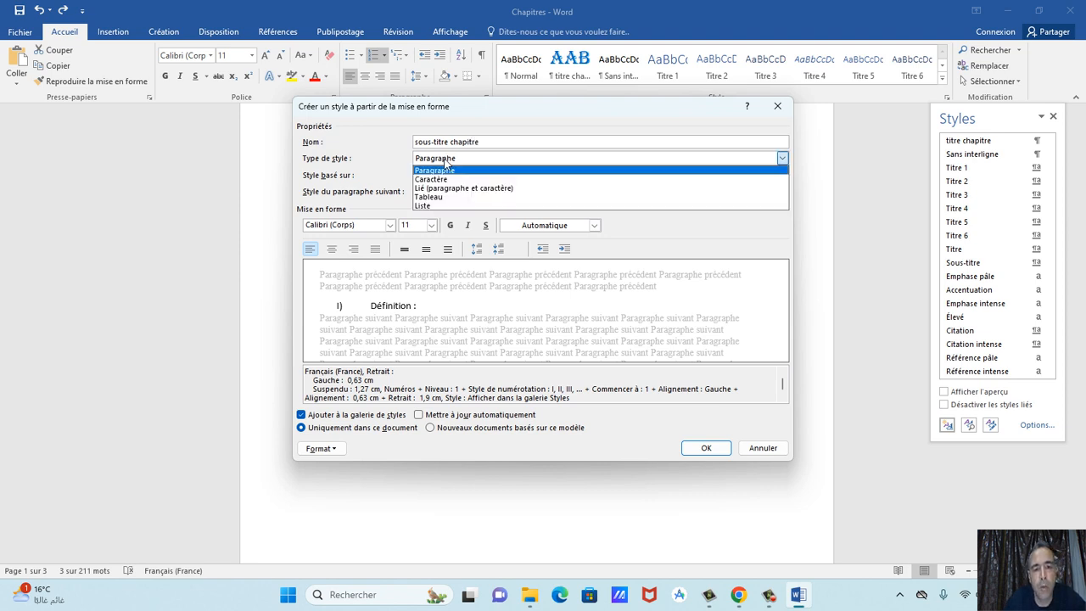
{"action": "left_click", "coordinate": [432, 181]}
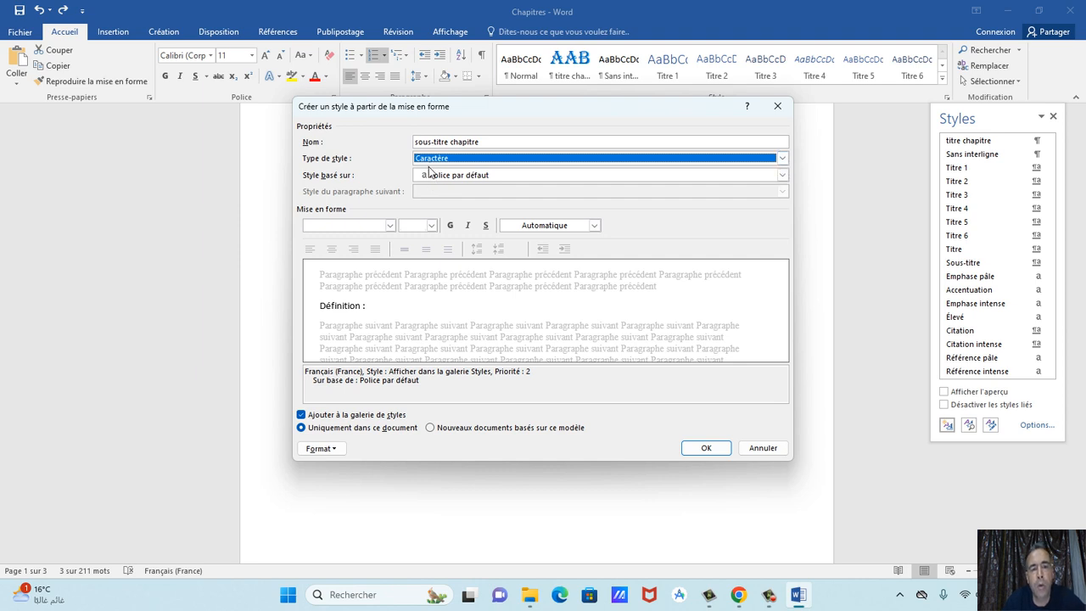
{"action": "left_click", "coordinate": [390, 225]}
{"action": "left_click", "coordinate": [375, 270]}
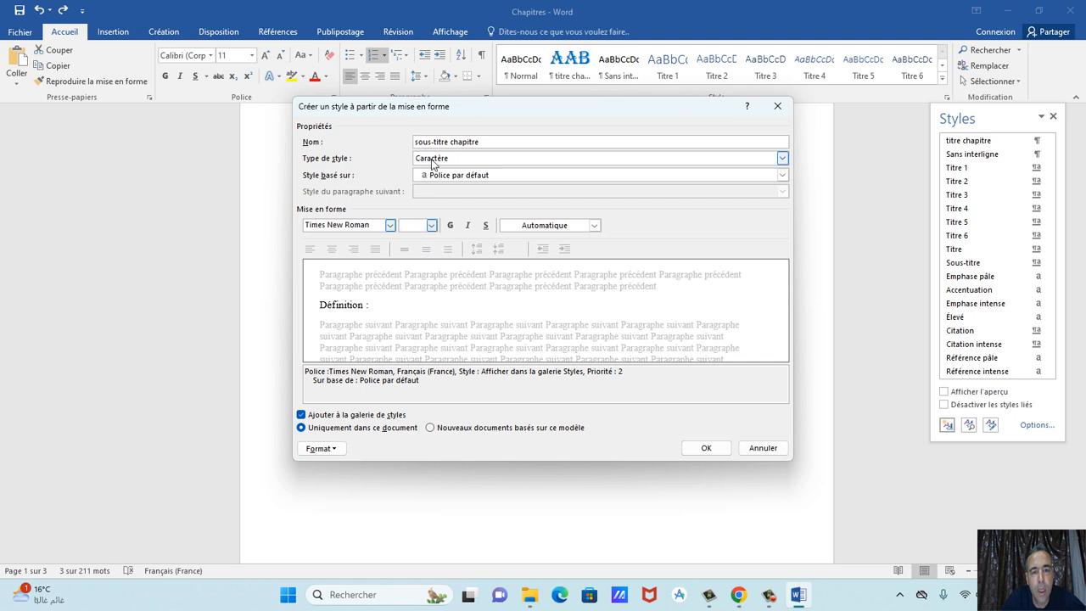
{"action": "left_click", "coordinate": [431, 225]}
{"action": "left_click", "coordinate": [411, 289]}
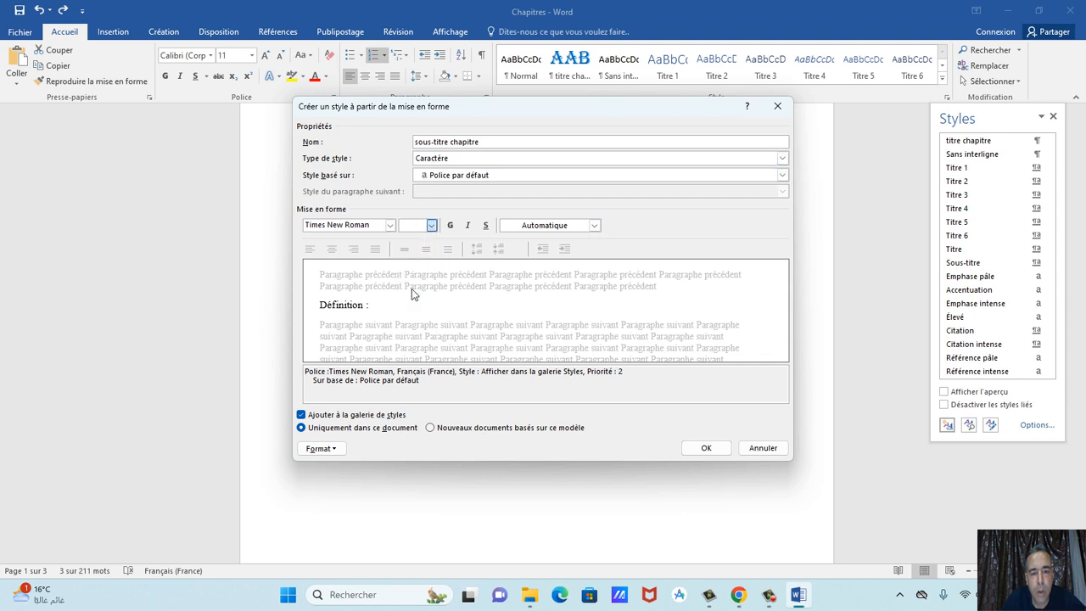
{"action": "left_click", "coordinate": [527, 229]}
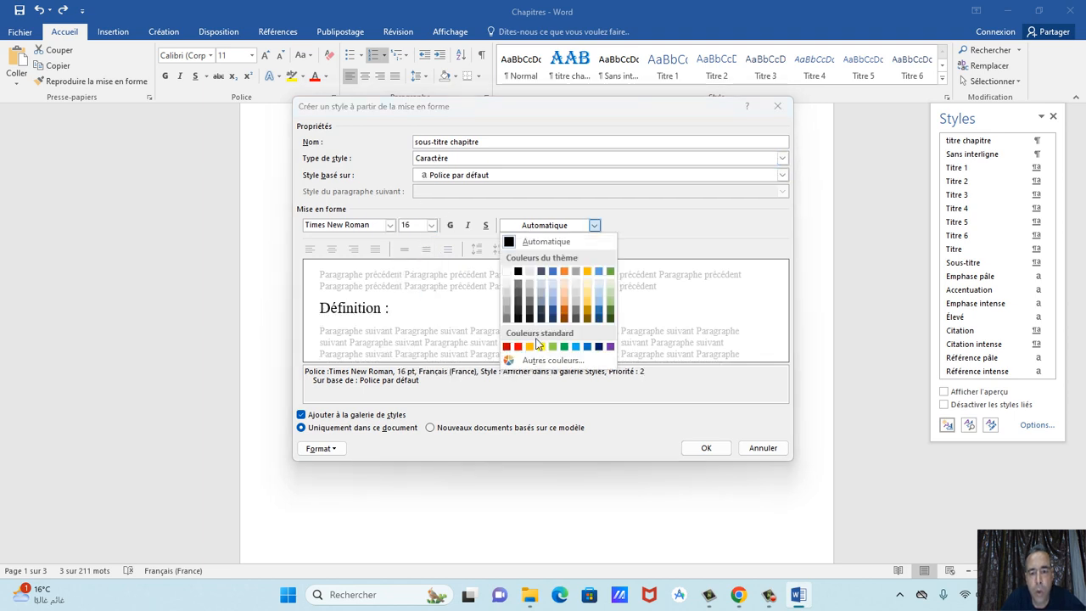
{"action": "left_click", "coordinate": [512, 355]}
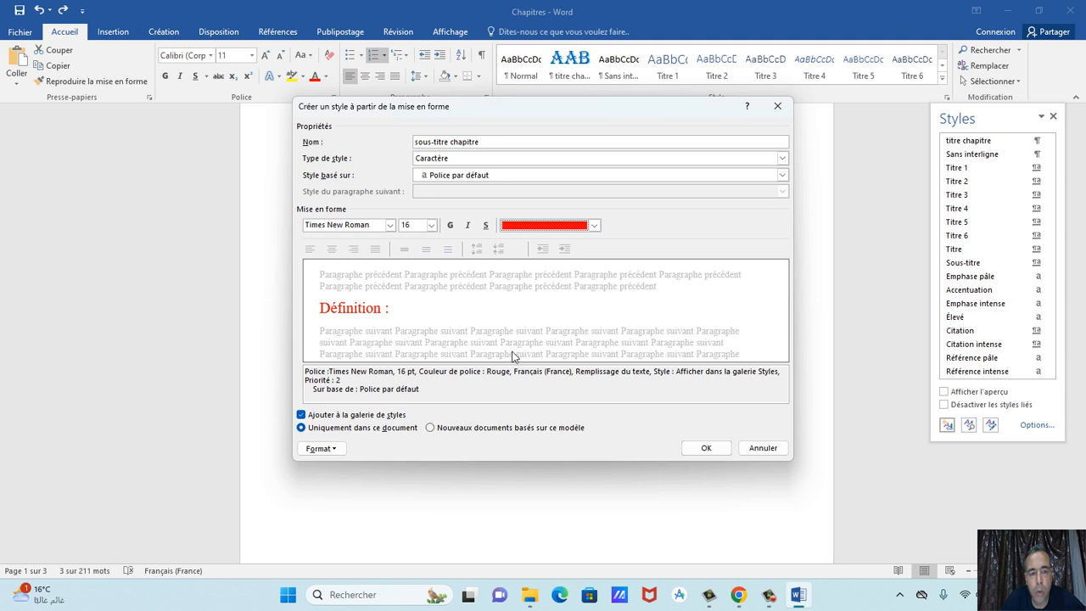
Add a green double underline in the Font settings and save the character style.
{"action": "left_click", "coordinate": [321, 448]}
{"action": "left_click", "coordinate": [345, 314]}
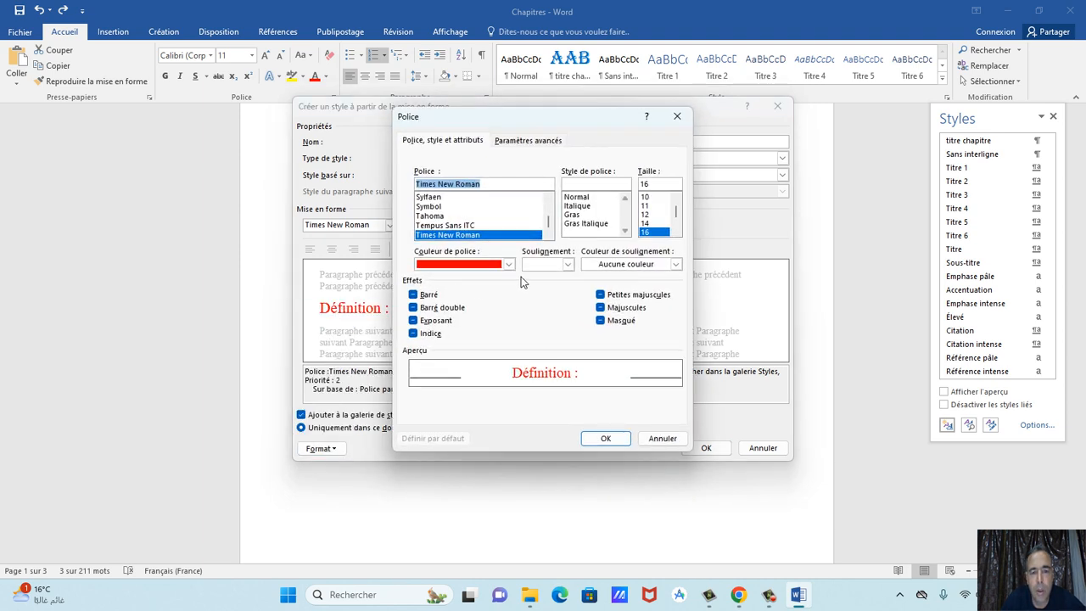
{"action": "left_click", "coordinate": [568, 264]}
{"action": "left_click", "coordinate": [543, 317]}
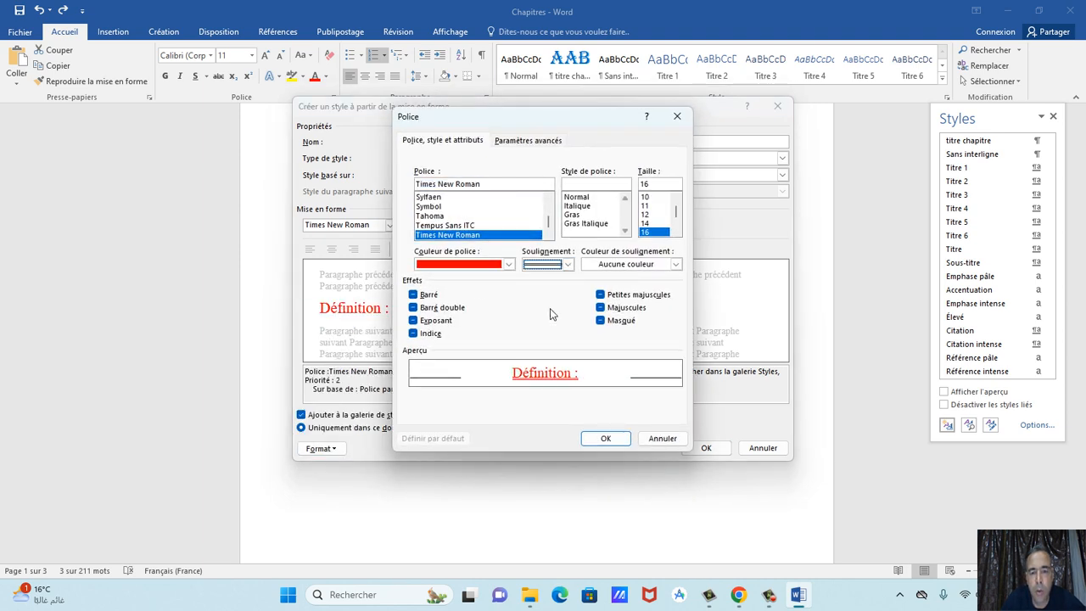
{"action": "left_click", "coordinate": [617, 267]}
{"action": "left_click", "coordinate": [692, 350]}
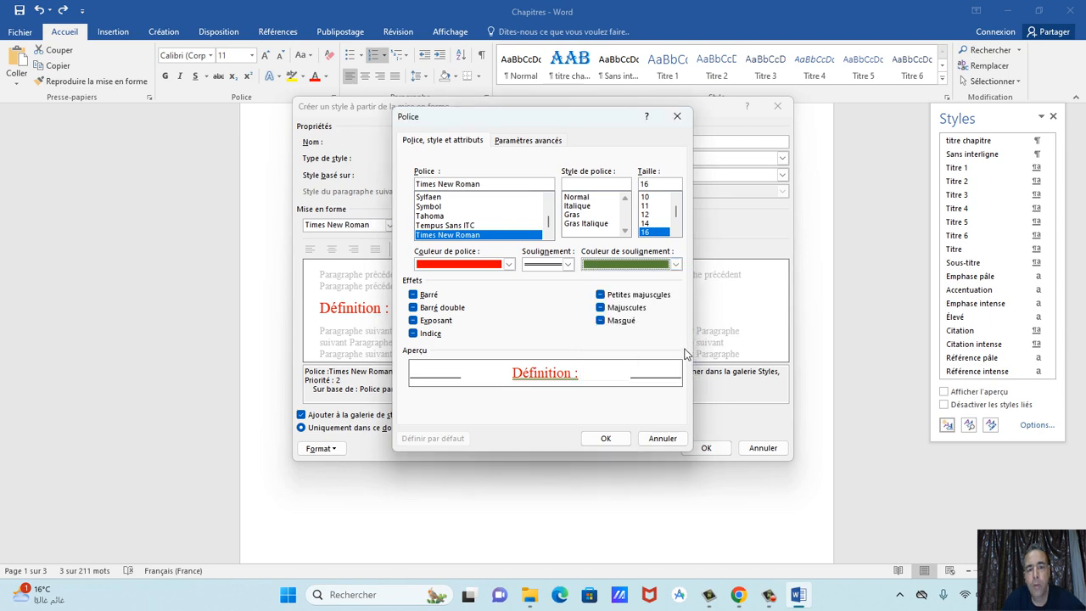
{"action": "left_click", "coordinate": [607, 438]}
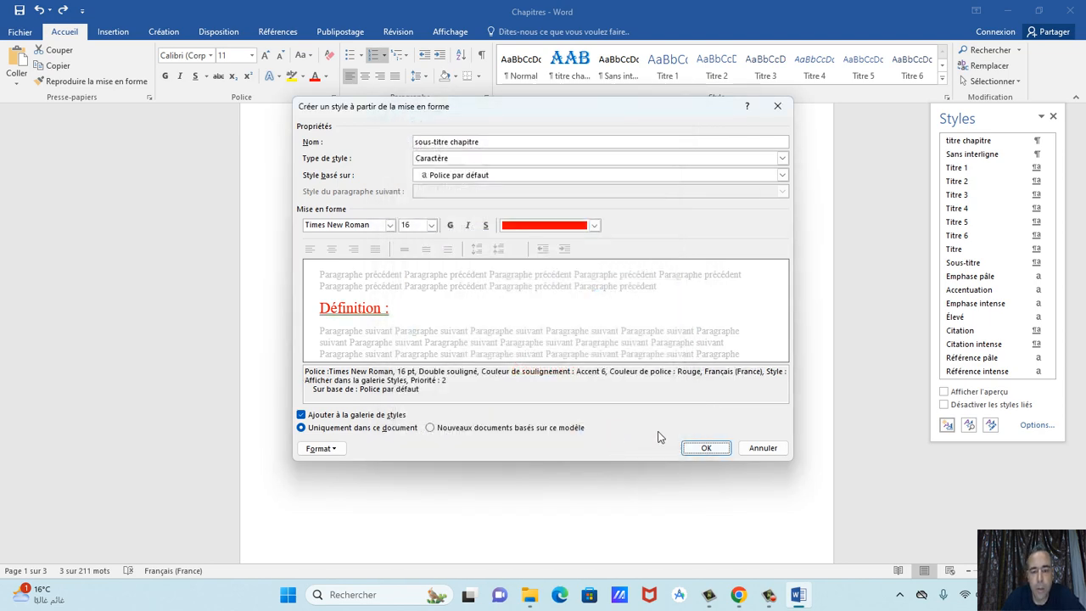
{"action": "left_click", "coordinate": [703, 447]}
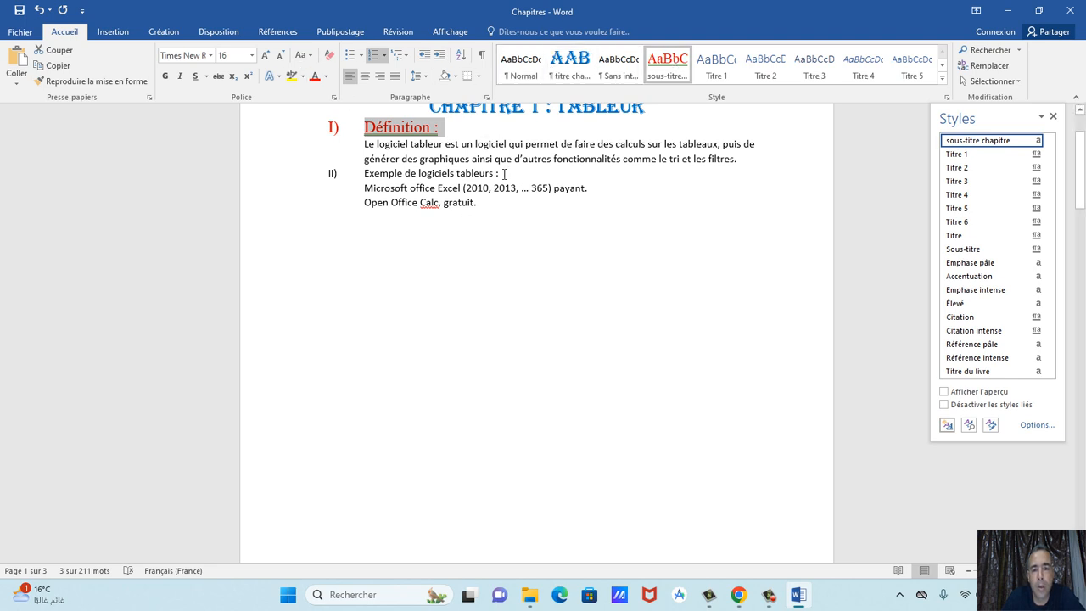
Apply sous-titre chapitre to Exemple de logiciels tableurs and chapter 2's two subheadings.
{"action": "left_click_drag", "start_coordinate": [507, 174], "coordinate": [364, 174]}
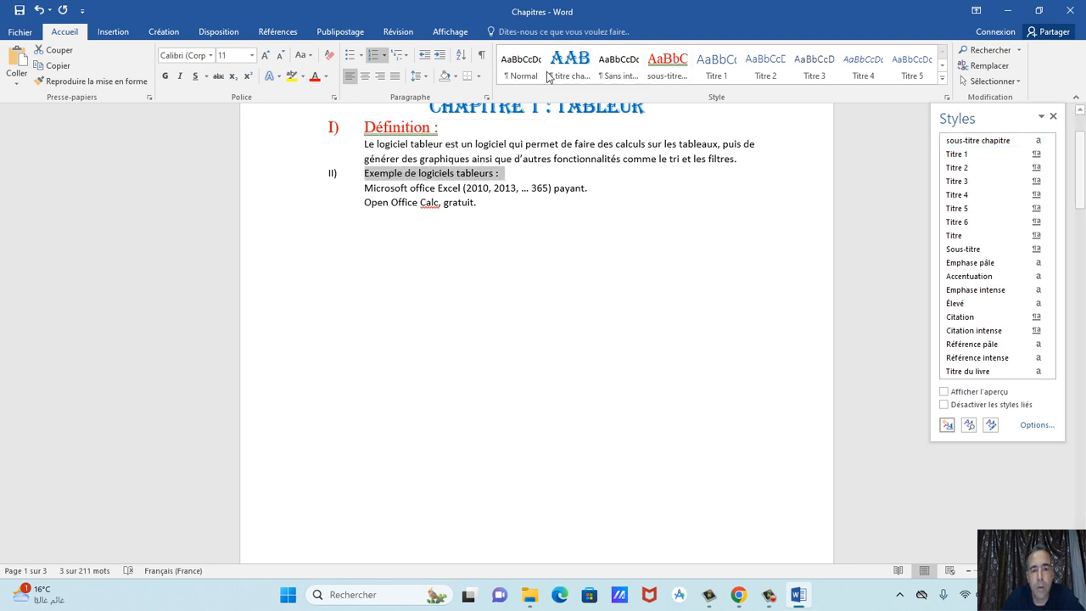
{"action": "left_click", "coordinate": [654, 68]}
{"action": "scroll", "coordinate": [620, 262], "scroll_direction": "down", "scroll_amount": 12}
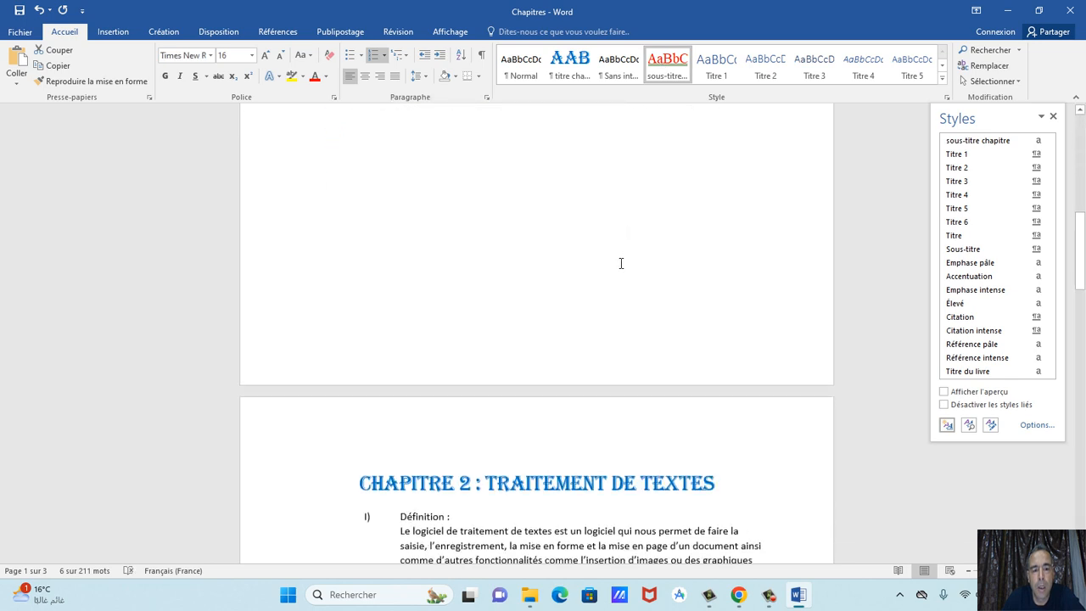
{"action": "left_click_drag", "start_coordinate": [450, 268], "coordinate": [400, 264]}
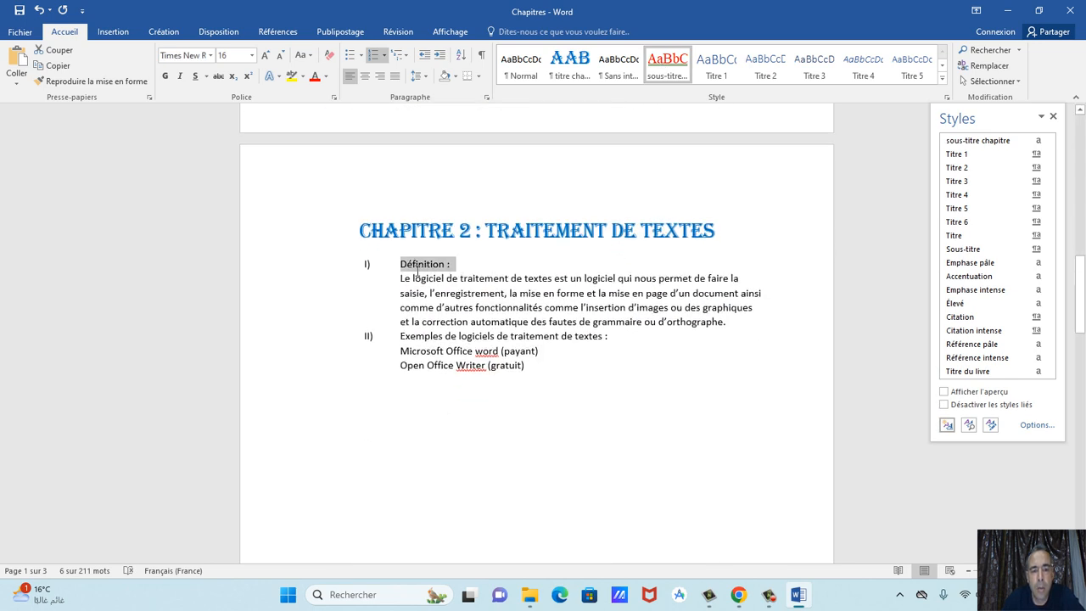
{"action": "left_click", "coordinate": [668, 68]}
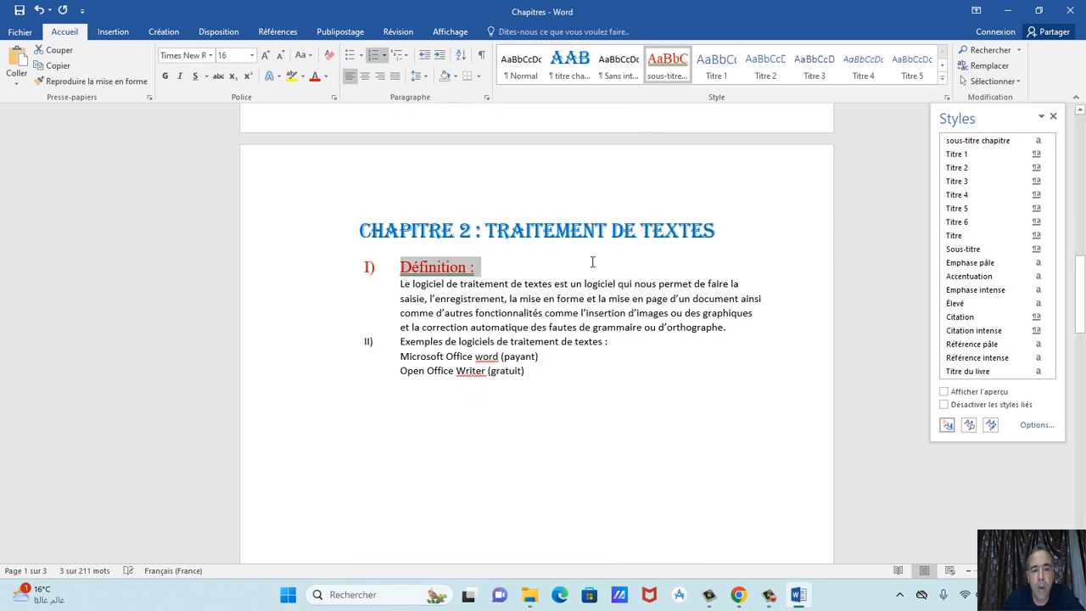
{"action": "left_click_drag", "start_coordinate": [618, 347], "coordinate": [399, 344]}
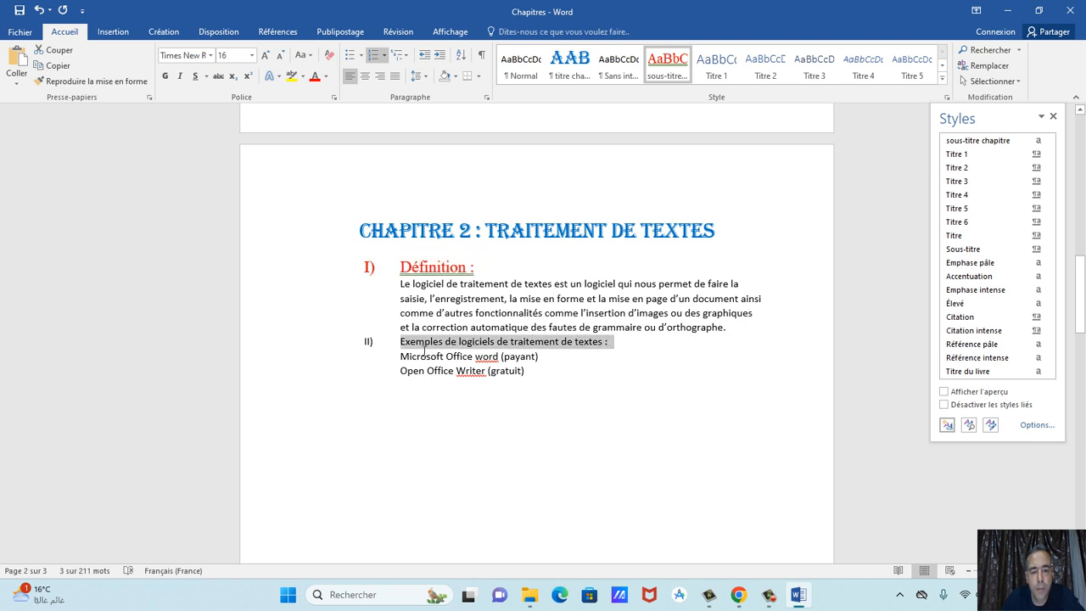
{"action": "left_click", "coordinate": [668, 66]}
Apply it to chapter 3's Définition and form software examples headings.
{"action": "scroll", "coordinate": [619, 290], "scroll_direction": "down", "scroll_amount": 3}
{"action": "scroll", "coordinate": [618, 290], "scroll_direction": "down", "scroll_amount": 10}
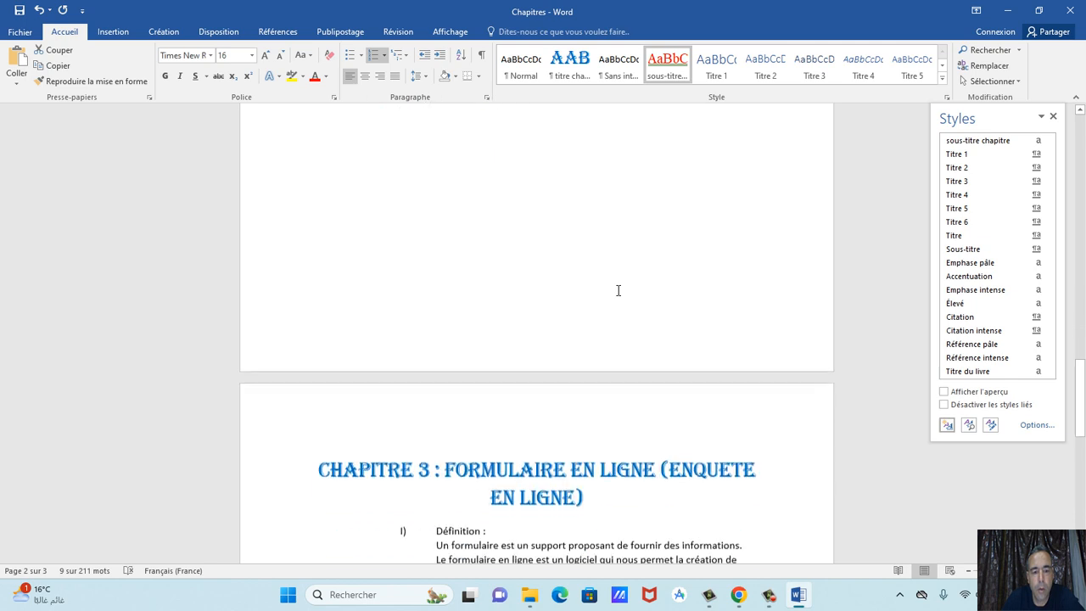
{"action": "left_click_drag", "start_coordinate": [490, 280], "coordinate": [435, 280]}
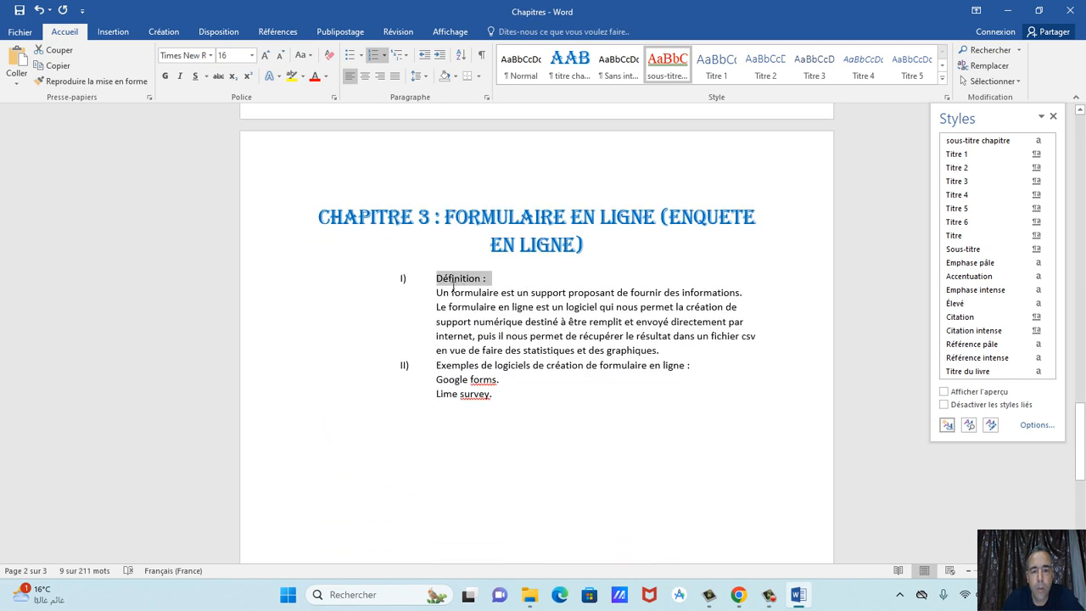
{"action": "left_click", "coordinate": [668, 64]}
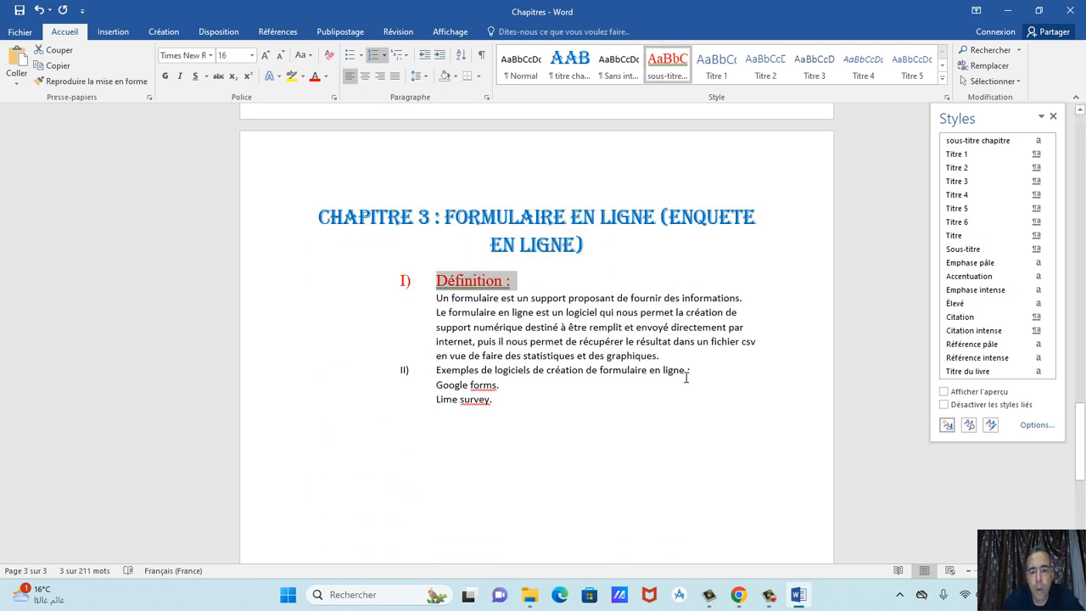
{"action": "left_click_drag", "start_coordinate": [697, 377], "coordinate": [435, 371]}
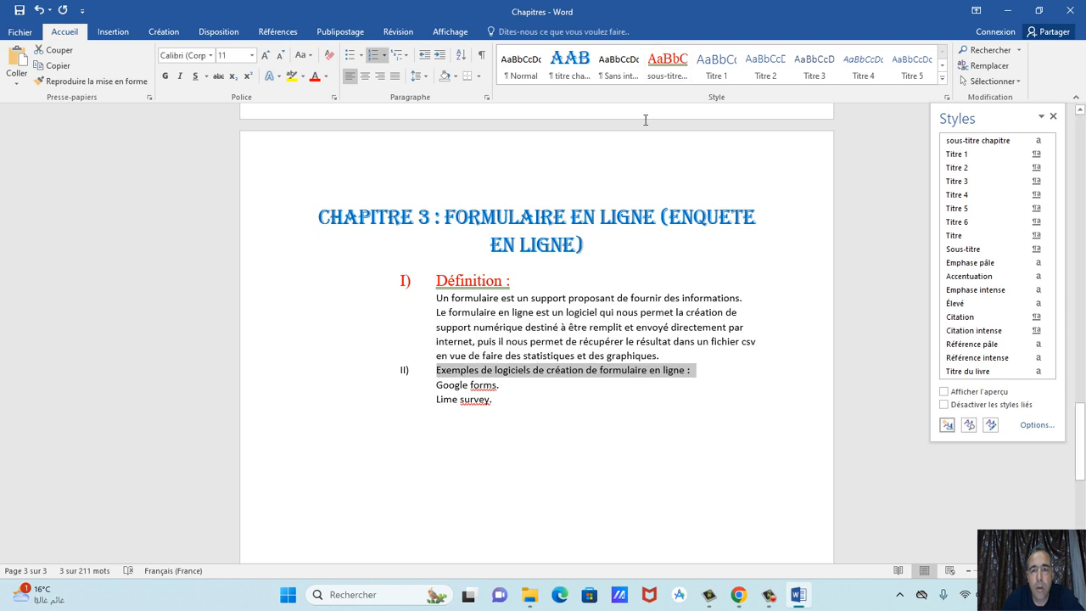
{"action": "left_click", "coordinate": [668, 66]}
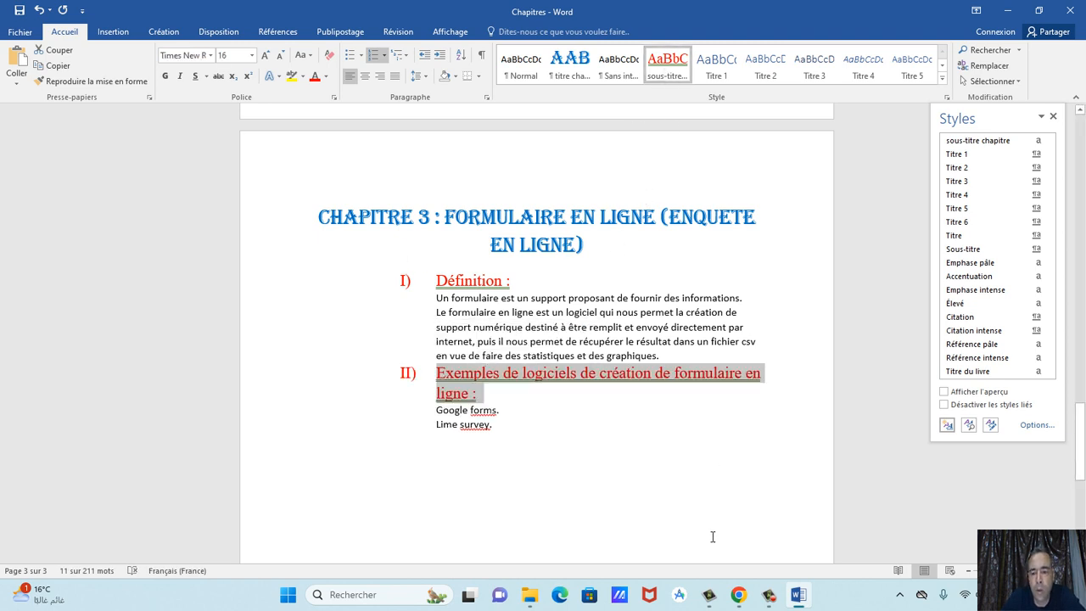
{"action": "left_click", "coordinate": [738, 595]}
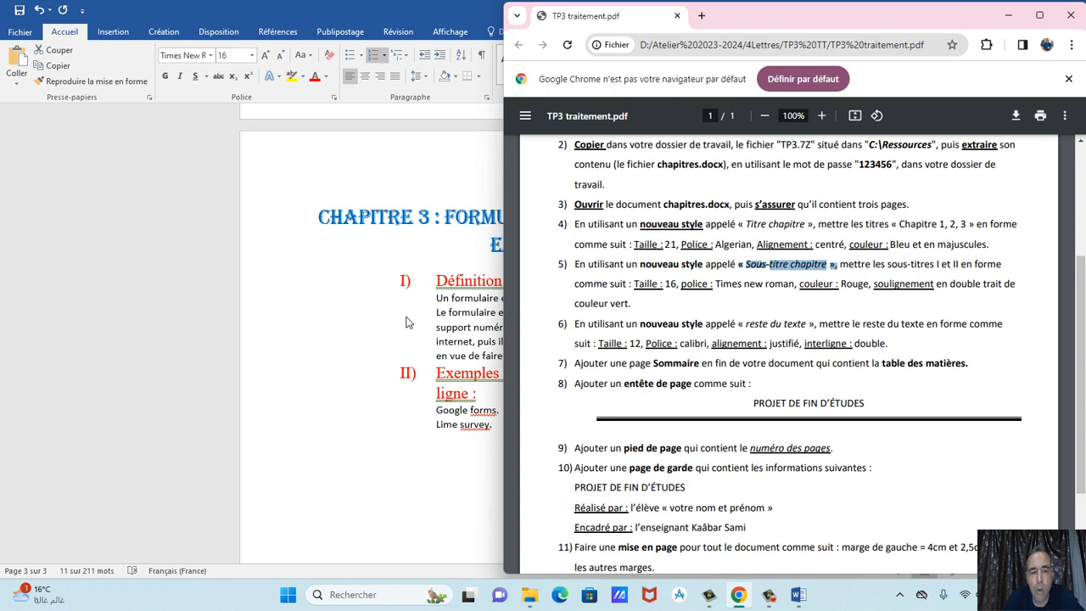
After reading step 6 of TP3 traitement.pdf, return to the Chapitres document in Word.
{"action": "left_click", "coordinate": [352, 271]}
{"action": "scroll", "coordinate": [473, 273], "scroll_direction": "up", "scroll_amount": 10}
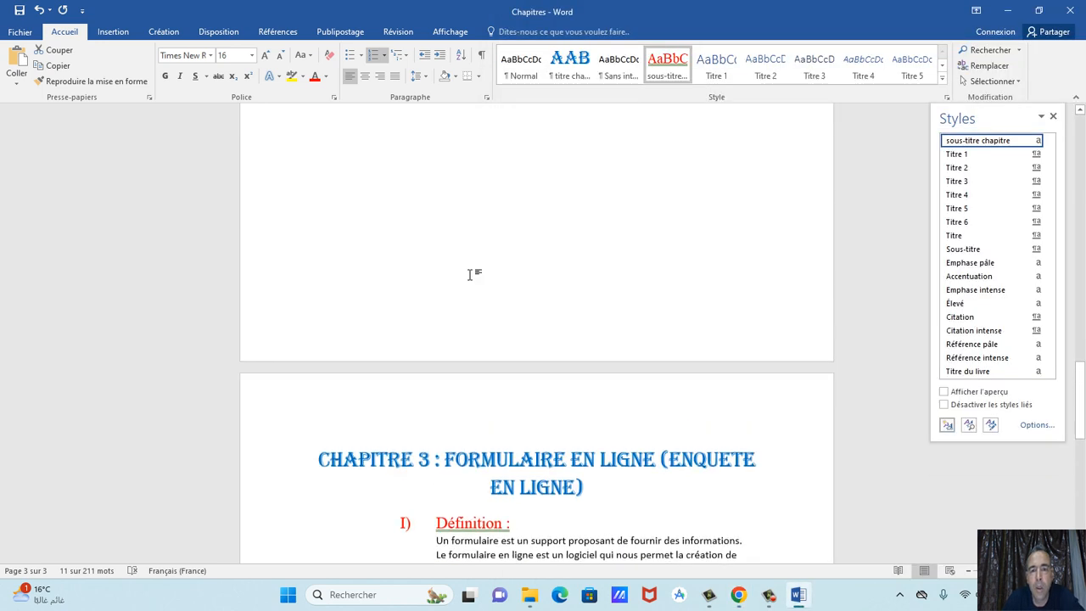
{"action": "scroll", "coordinate": [472, 273], "scroll_direction": "up", "scroll_amount": 15}
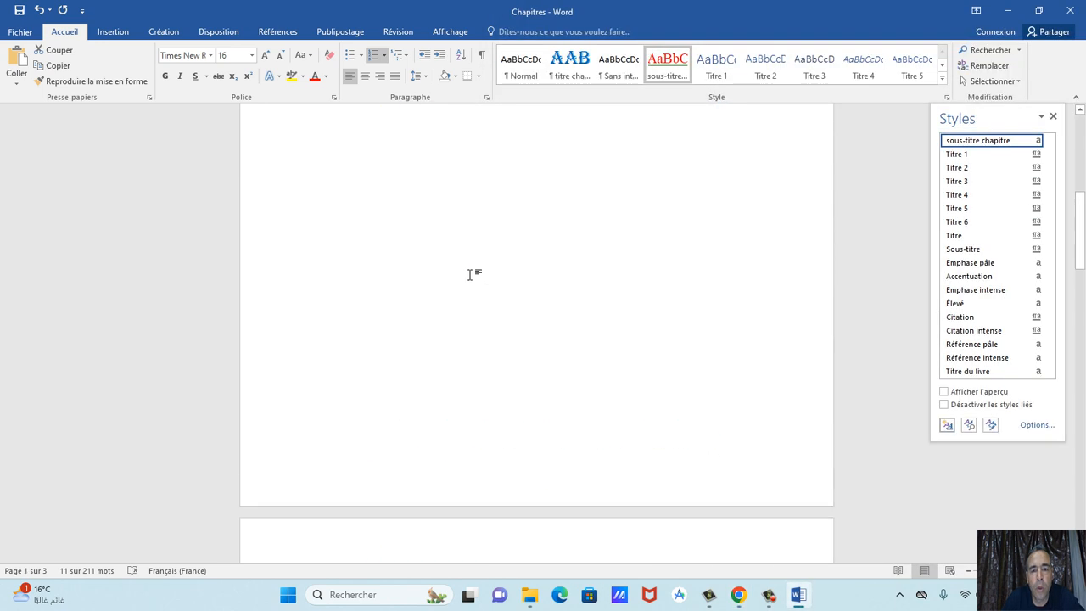
Select the chapter 1 definition paragraph and start a new style from it.
{"action": "scroll", "coordinate": [473, 273], "scroll_direction": "up", "scroll_amount": 5}
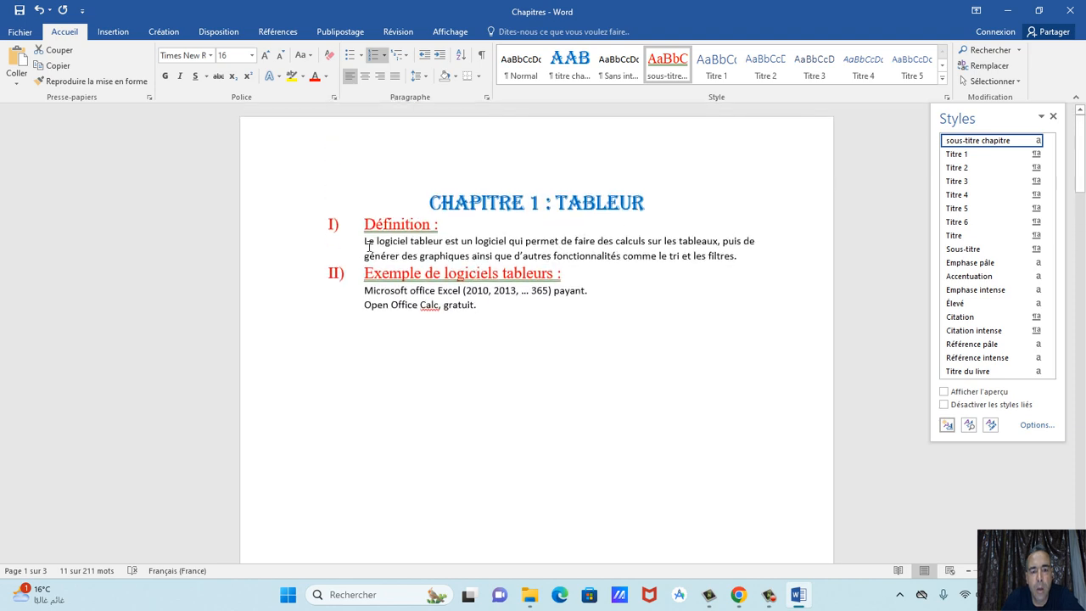
{"action": "left_click_drag", "start_coordinate": [368, 246], "coordinate": [748, 268]}
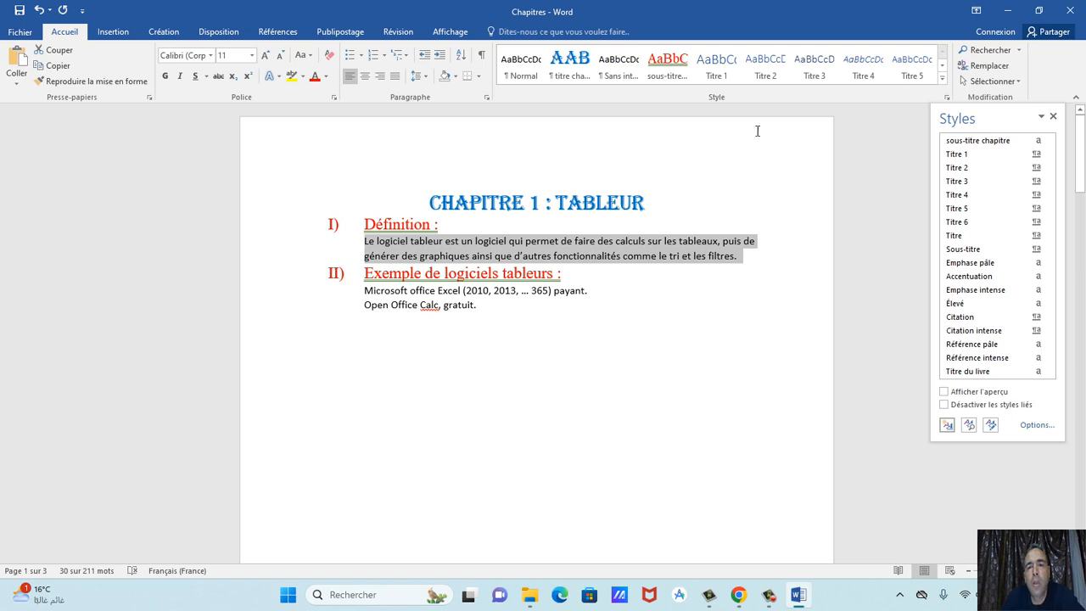
{"action": "left_click", "coordinate": [946, 98]}
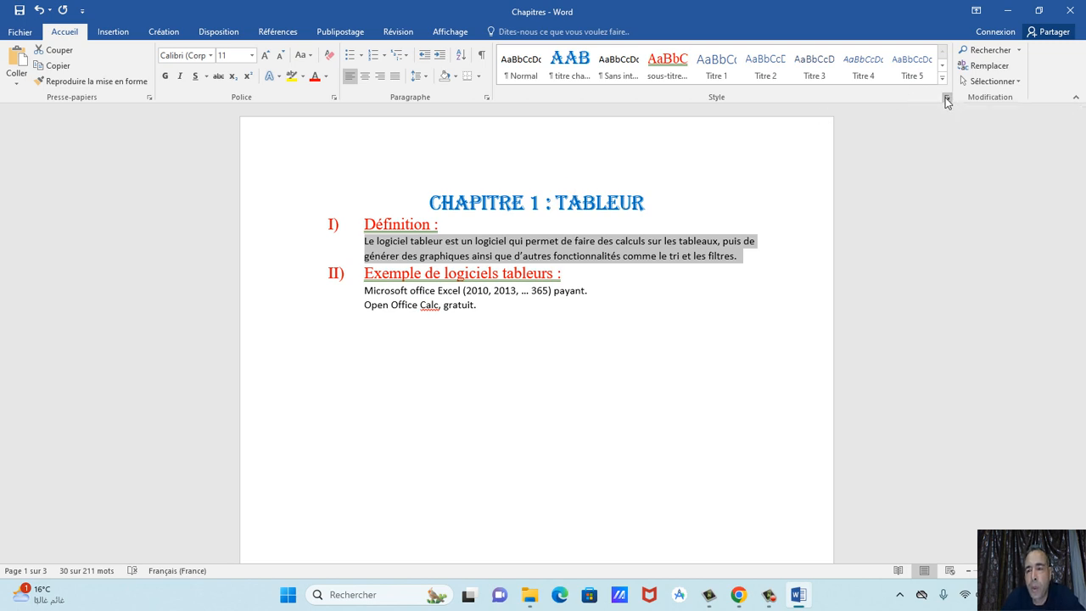
{"action": "left_click", "coordinate": [946, 98]}
{"action": "left_click", "coordinate": [947, 425]}
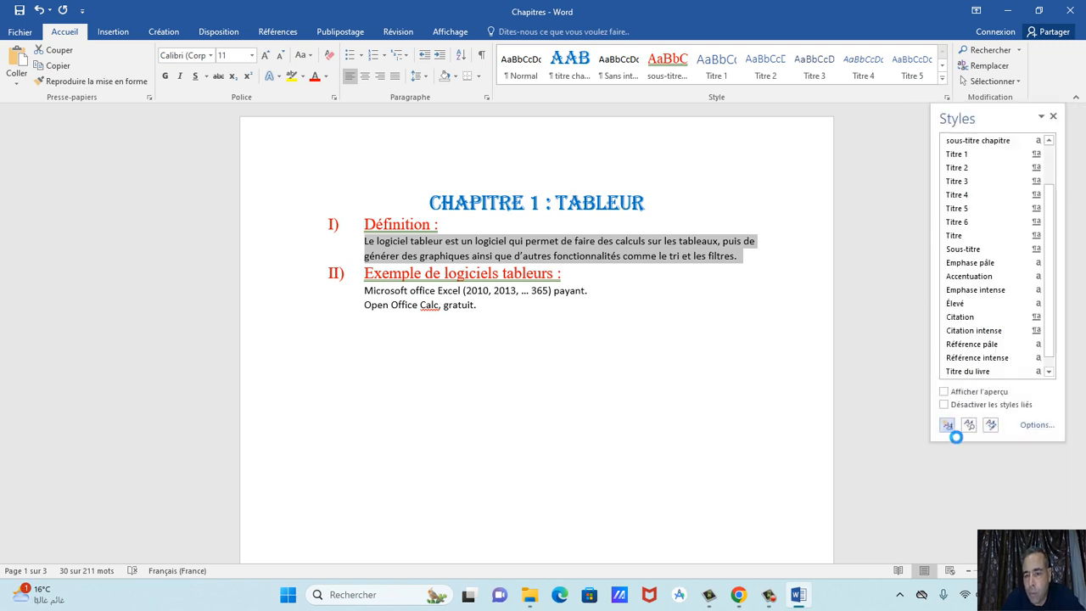
Name the new style 'reste du texte' and set its font size to 12 pt.
{"action": "type", "text": "reste du texte"}
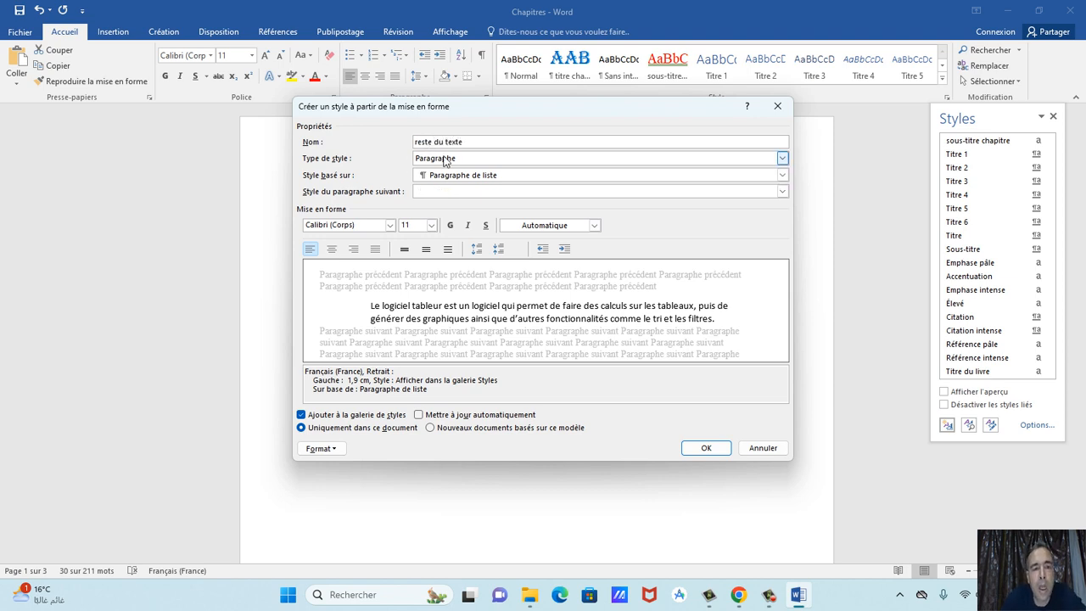
{"action": "left_click", "coordinate": [431, 226]}
{"action": "left_click", "coordinate": [413, 278]}
{"action": "type", "text": "12"}
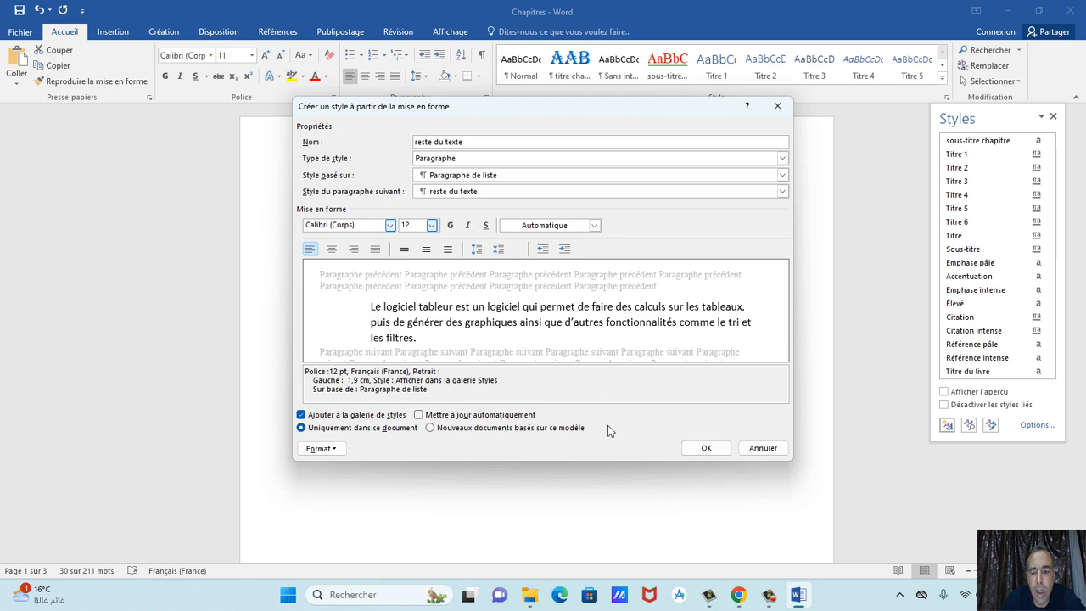
{"action": "left_click", "coordinate": [738, 595]}
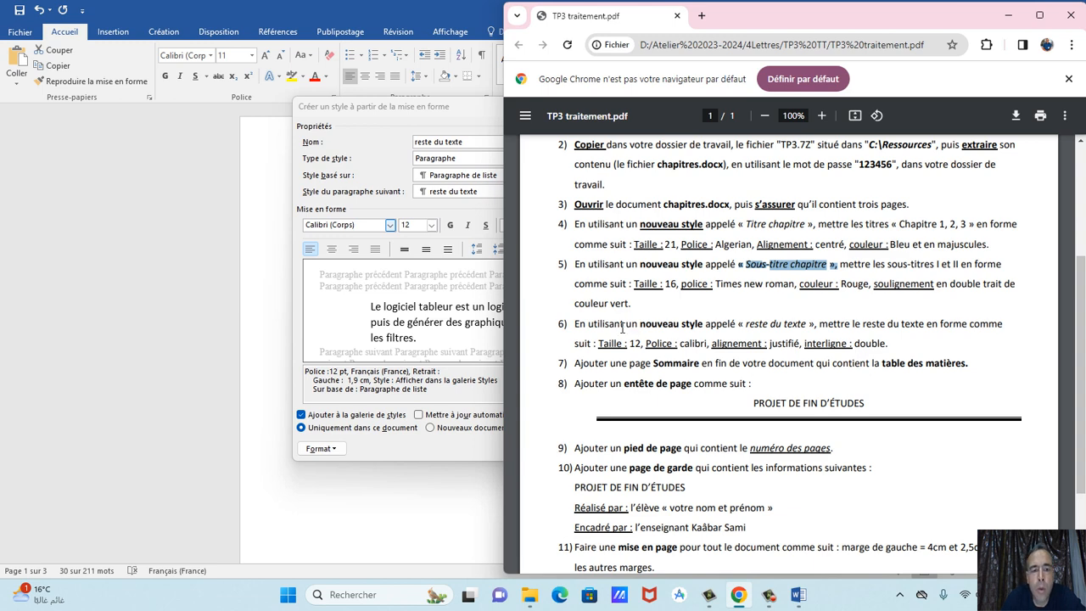
{"action": "left_click", "coordinate": [360, 306]}
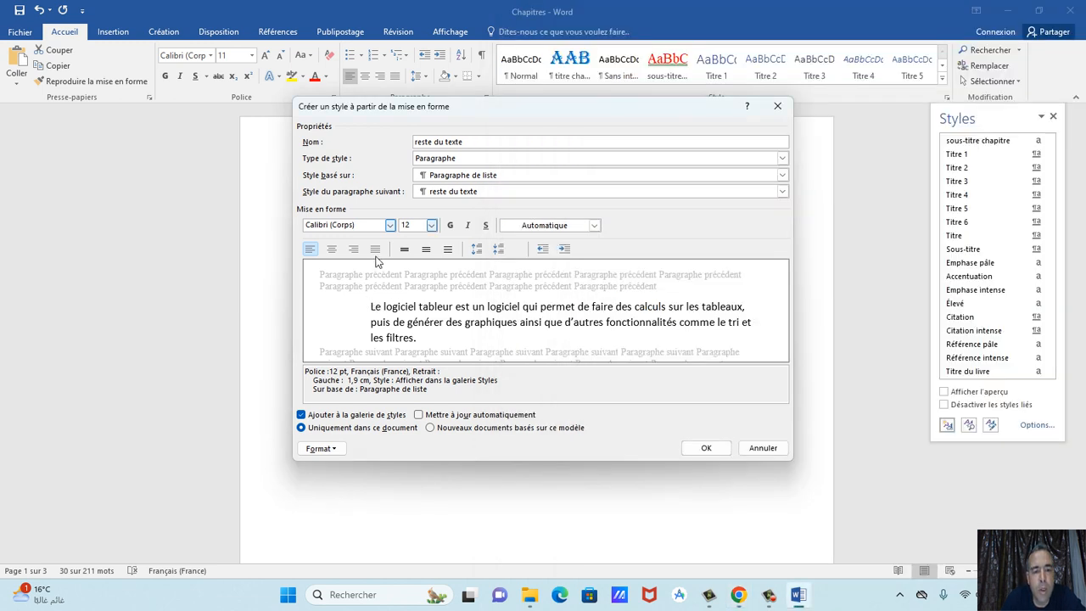
{"action": "left_click", "coordinate": [329, 448]}
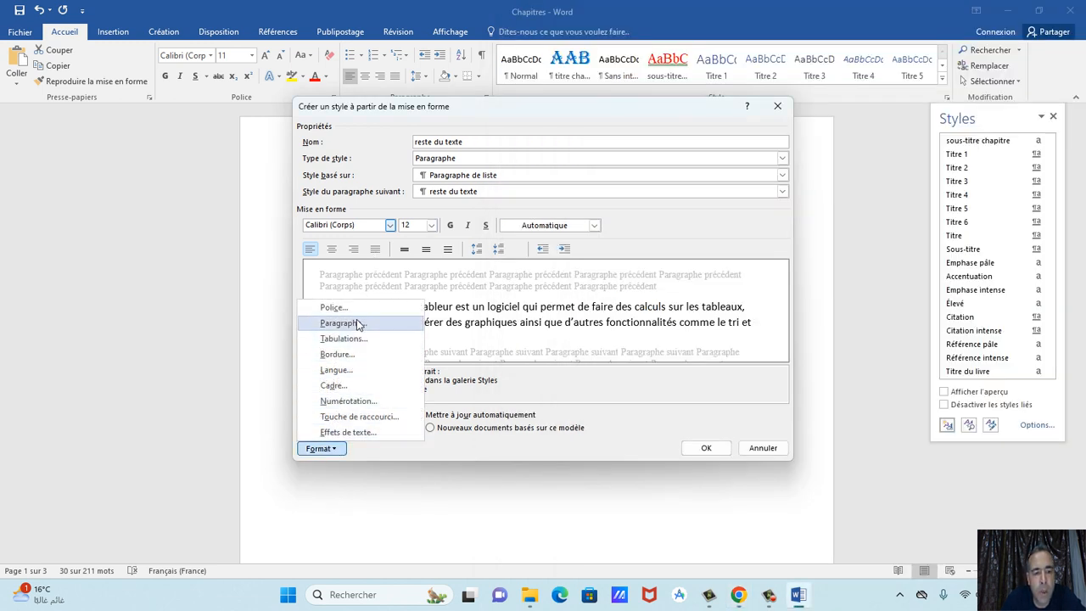
Make the reste du texte style justified with double line spacing, then create it.
{"action": "left_click", "coordinate": [357, 329]}
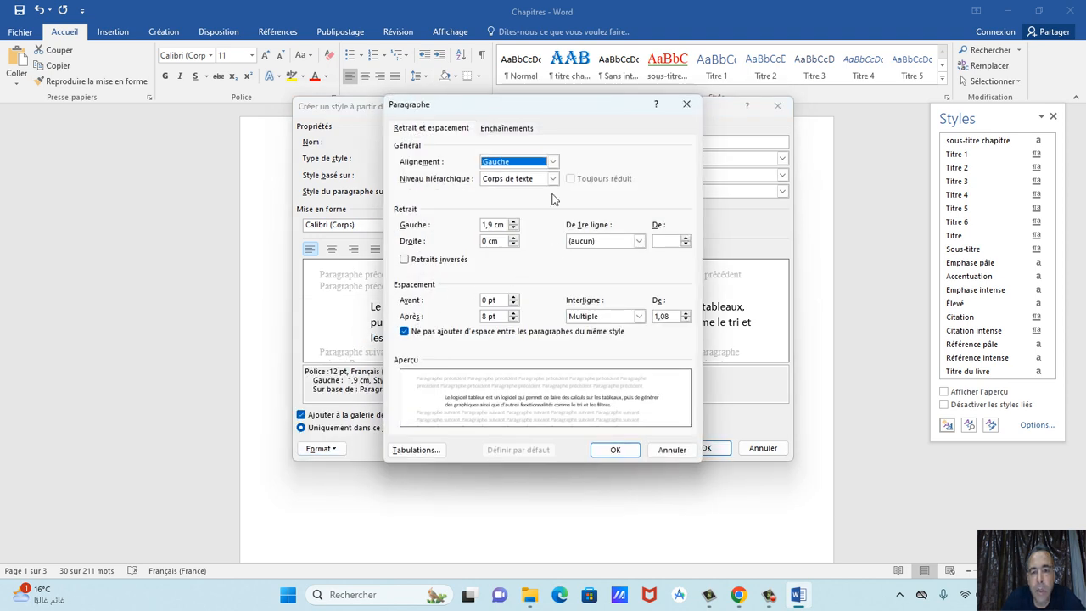
{"action": "left_click", "coordinate": [503, 164]}
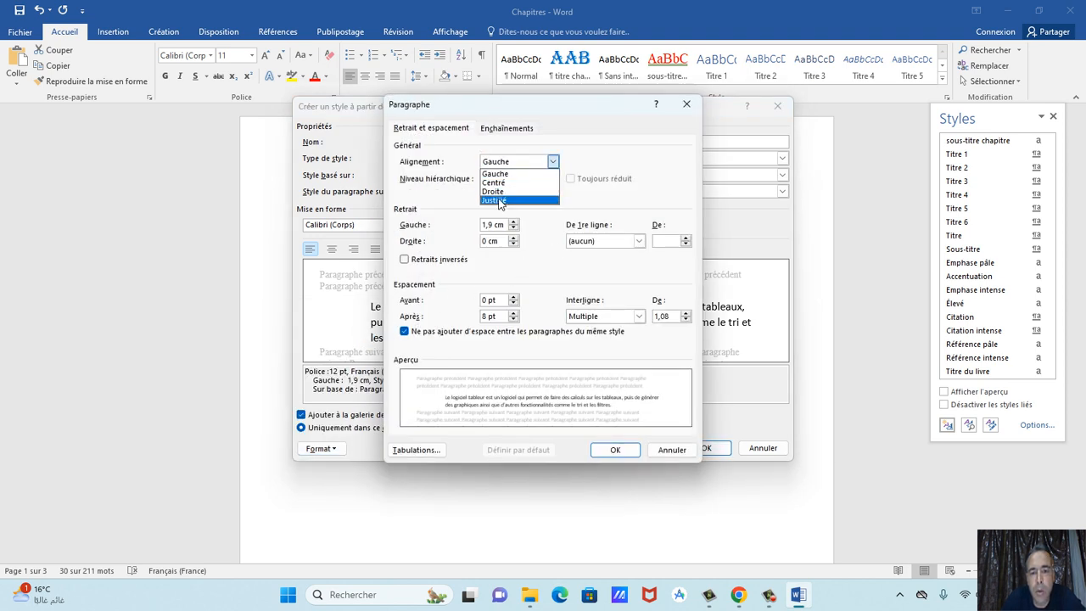
{"action": "left_click", "coordinate": [506, 197]}
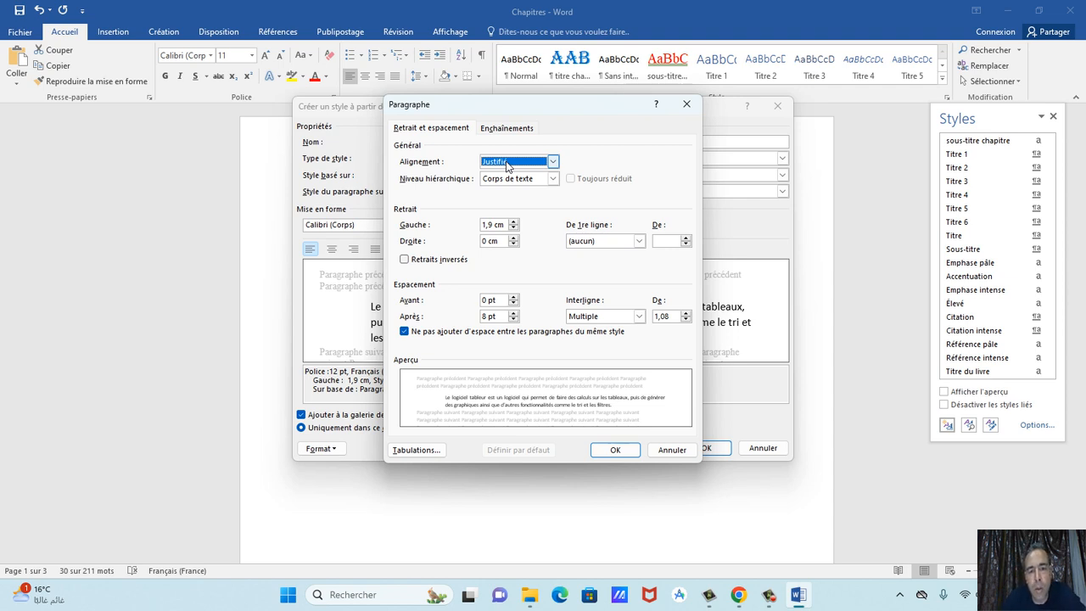
{"action": "left_click", "coordinate": [584, 241]}
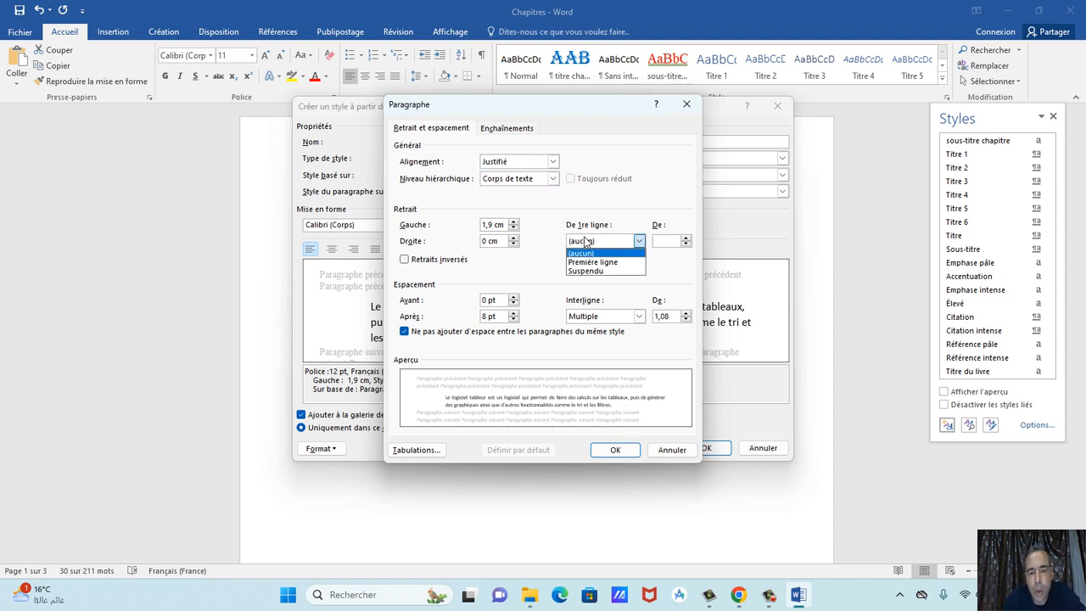
{"action": "left_click", "coordinate": [636, 315]}
{"action": "left_click", "coordinate": [636, 315]}
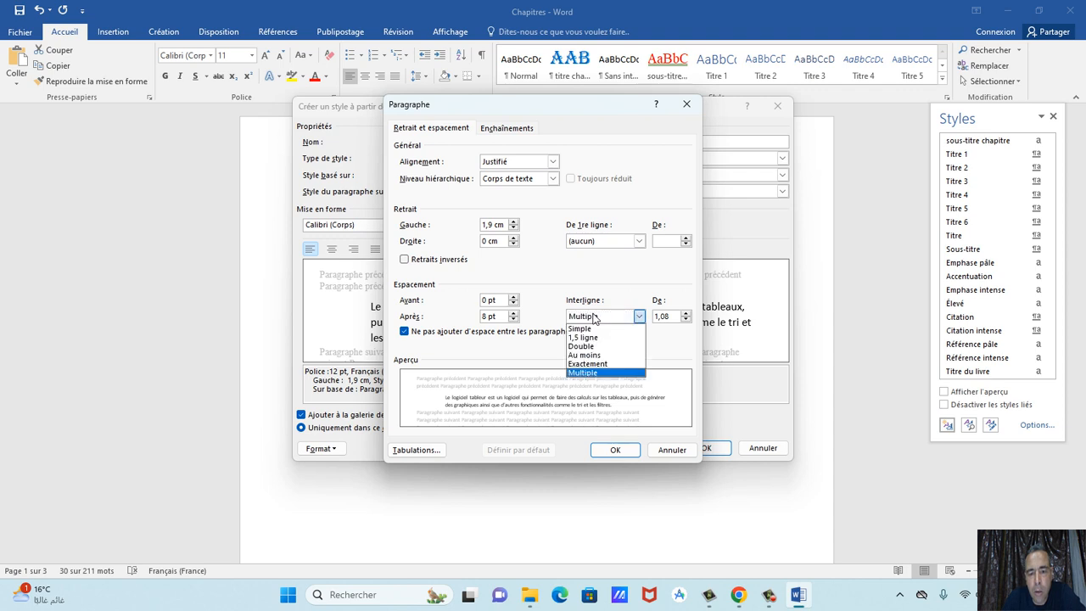
{"action": "left_click", "coordinate": [589, 346]}
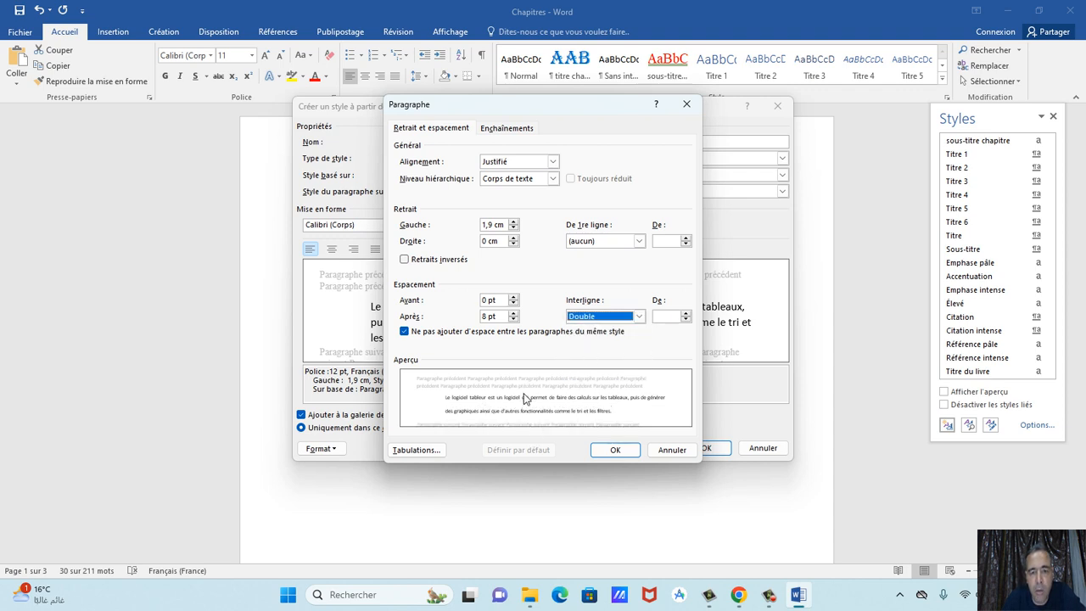
{"action": "left_click", "coordinate": [615, 449]}
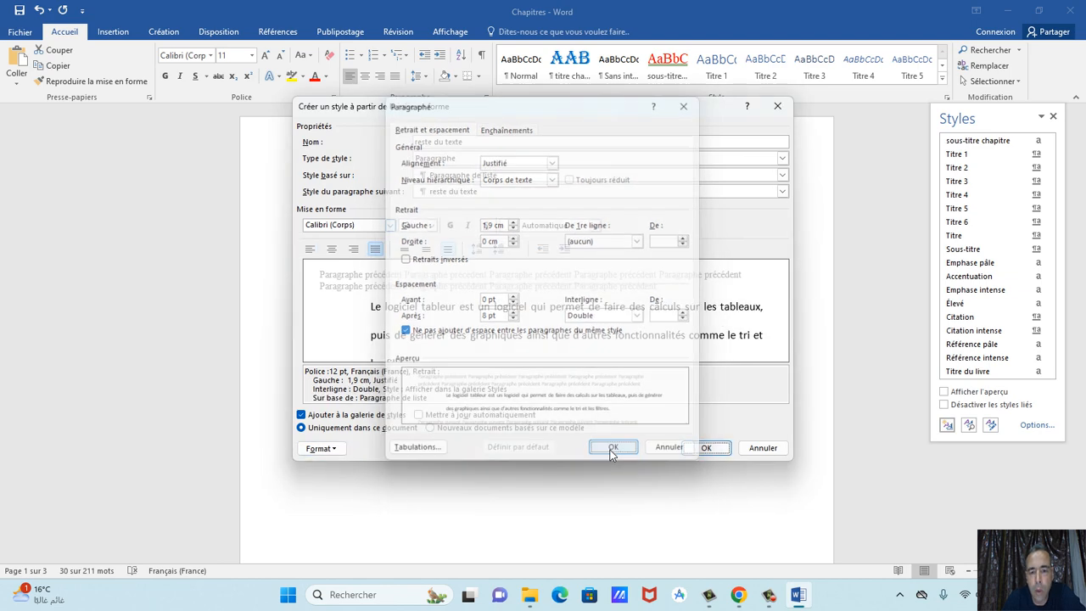
{"action": "left_click", "coordinate": [713, 449]}
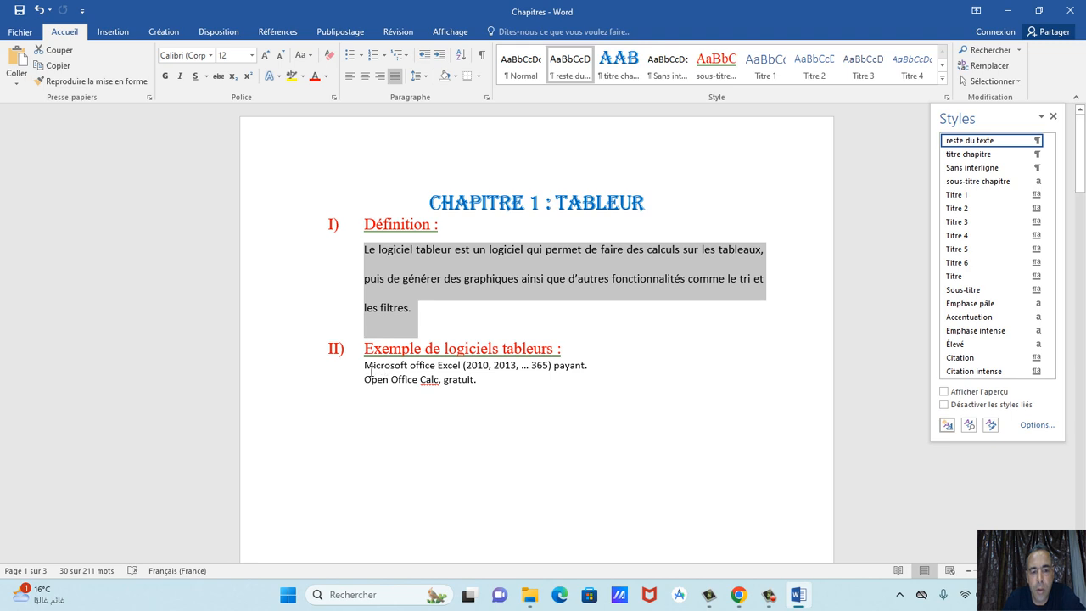
Apply reste du texte to the two chapter 1 software example lines.
{"action": "left_click_drag", "start_coordinate": [369, 371], "coordinate": [480, 383]}
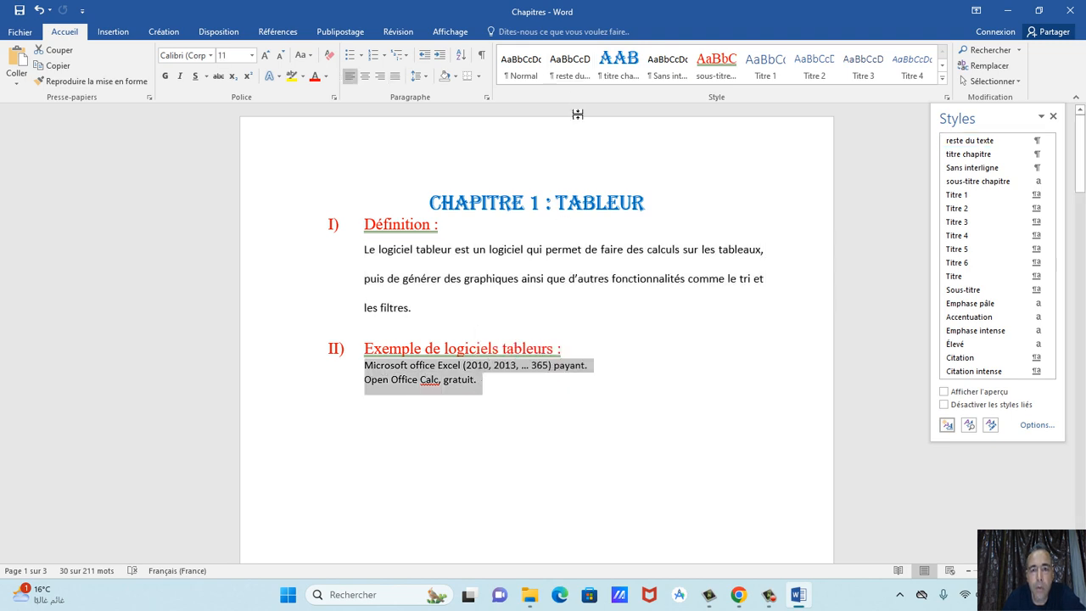
{"action": "left_click", "coordinate": [569, 64]}
{"action": "scroll", "coordinate": [553, 344], "scroll_direction": "down", "scroll_amount": 8}
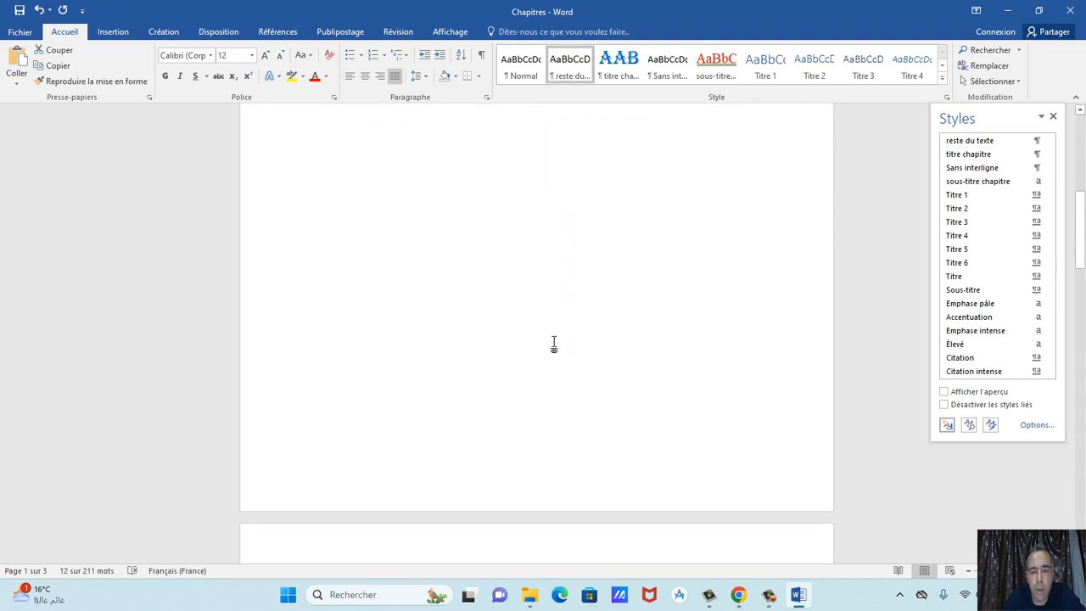
{"action": "scroll", "coordinate": [553, 345], "scroll_direction": "down", "scroll_amount": 8}
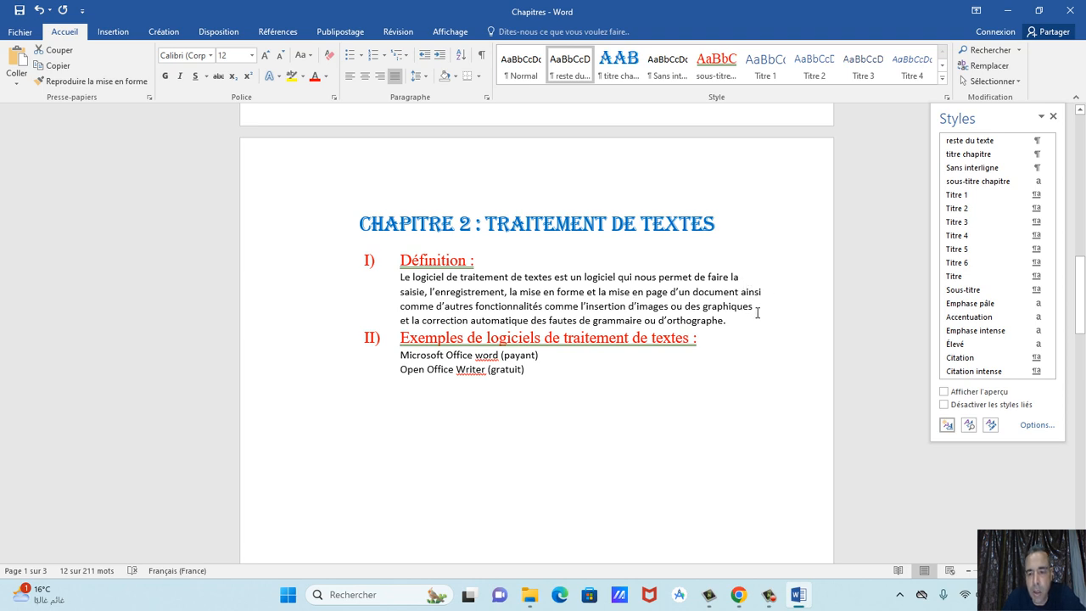
Apply reste du texte to chapter 2's definition paragraph and its two software example lines.
{"action": "left_click_drag", "start_coordinate": [406, 285], "coordinate": [734, 321]}
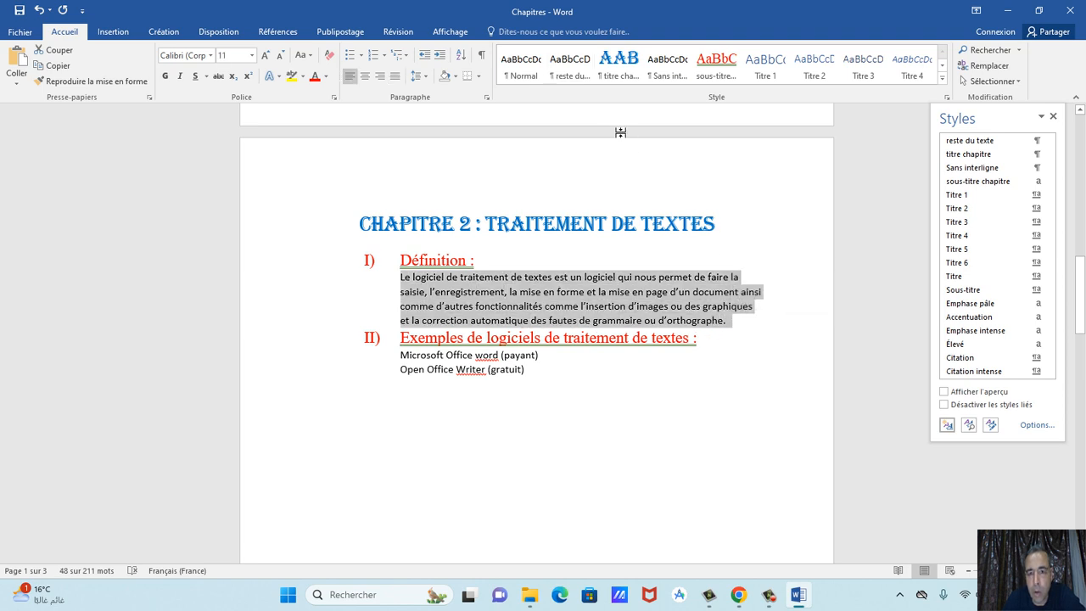
{"action": "left_click", "coordinate": [570, 64]}
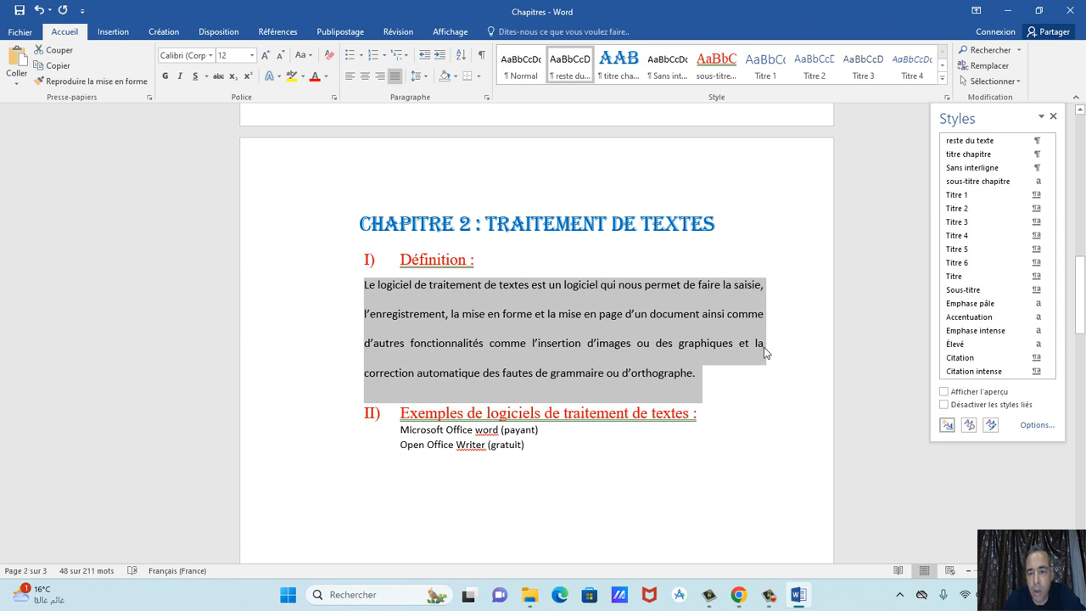
{"action": "scroll", "coordinate": [632, 412], "scroll_direction": "down", "scroll_amount": 3}
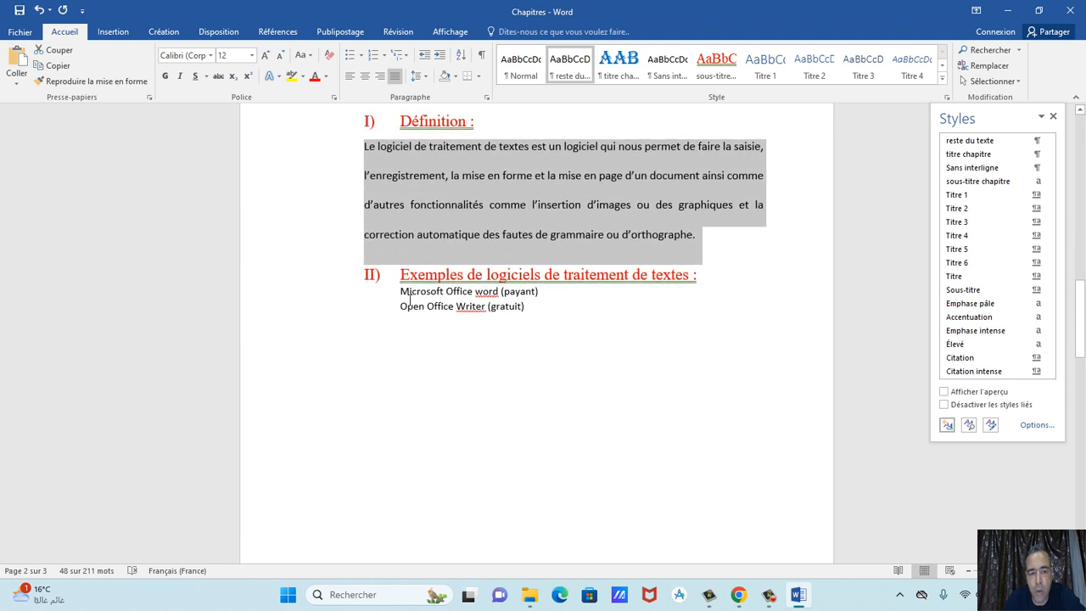
{"action": "left_click_drag", "start_coordinate": [413, 299], "coordinate": [549, 307]}
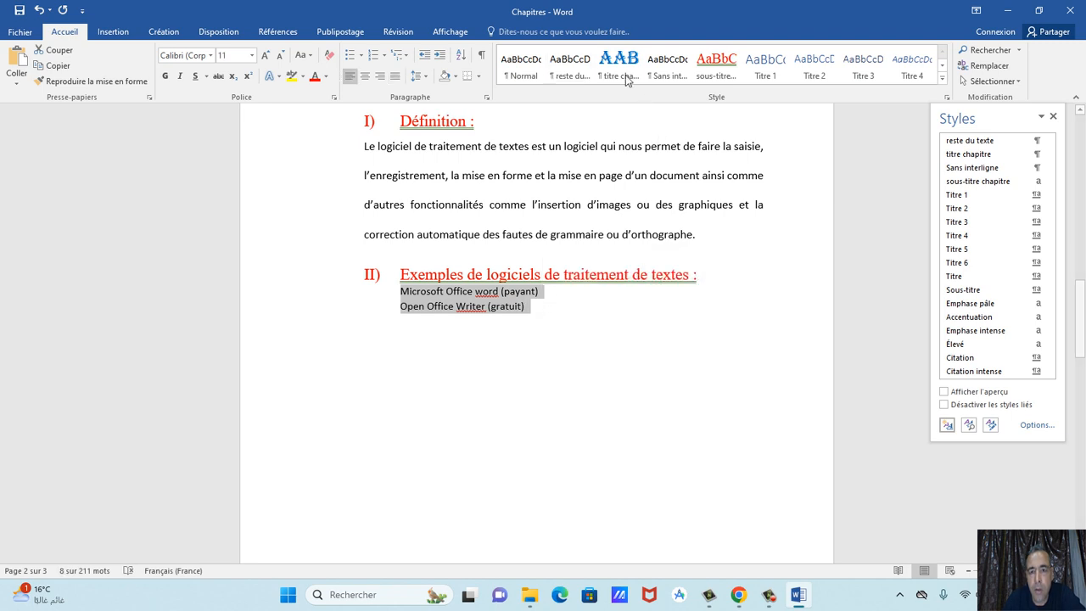
{"action": "left_click", "coordinate": [570, 73]}
{"action": "scroll", "coordinate": [603, 298], "scroll_direction": "down", "scroll_amount": 4}
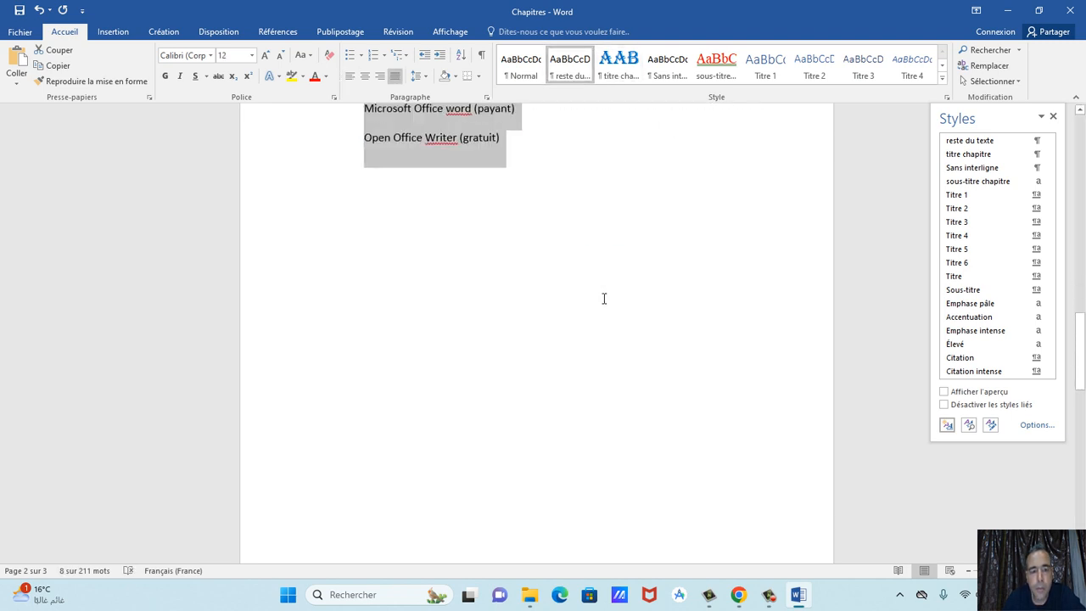
{"action": "scroll", "coordinate": [605, 299], "scroll_direction": "up", "scroll_amount": 14}
{"action": "scroll", "coordinate": [605, 298], "scroll_direction": "down", "scroll_amount": 10}
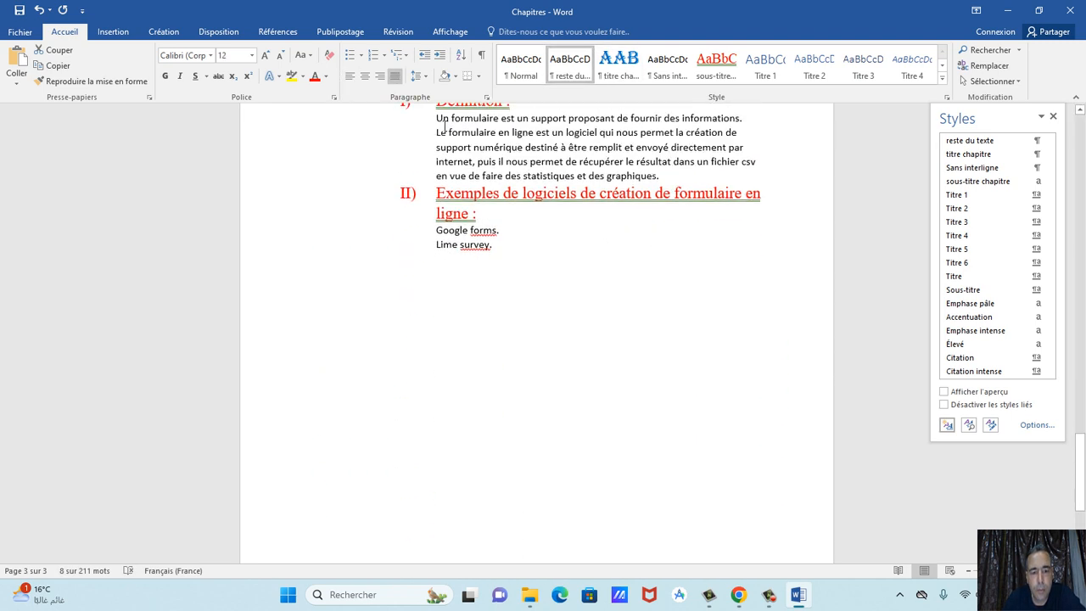
Apply reste du texte to chapter 3's two definition paragraphs and the Google forms and Lime survey lines.
{"action": "left_click_drag", "start_coordinate": [438, 118], "coordinate": [732, 184]}
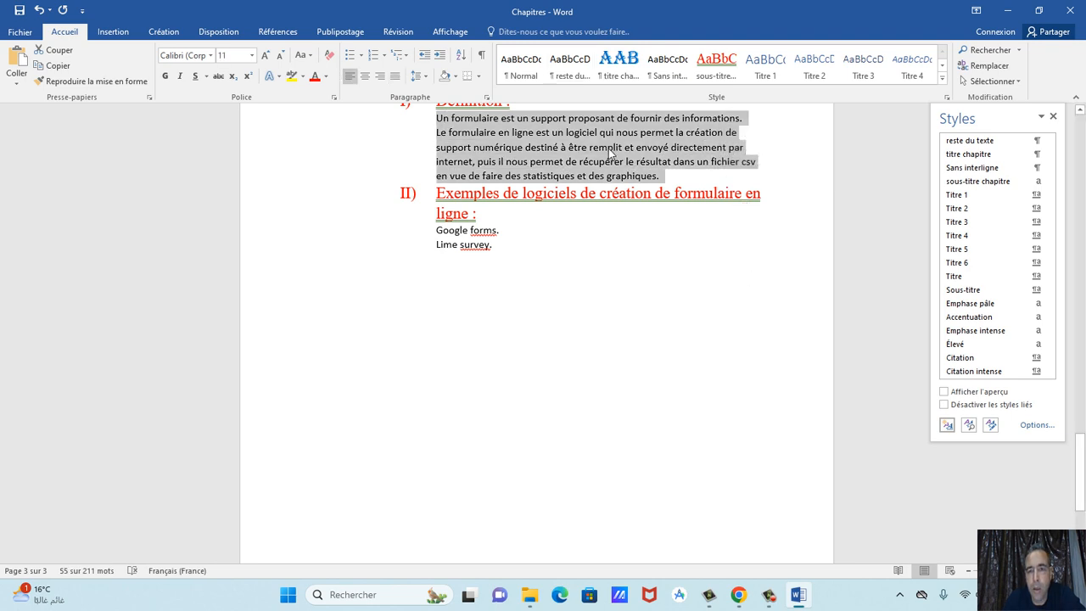
{"action": "left_click", "coordinate": [570, 64]}
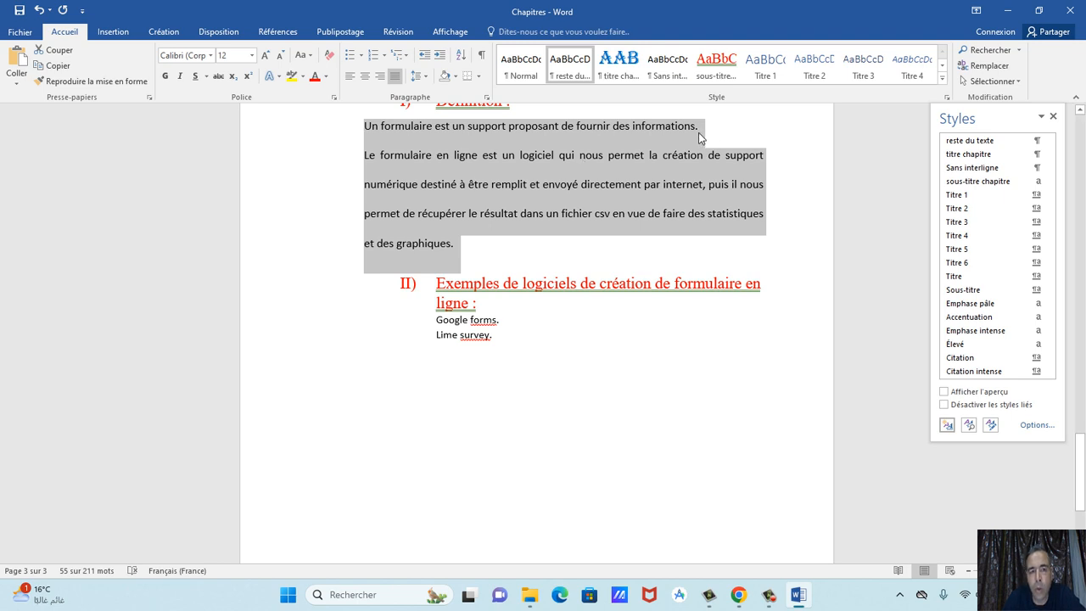
{"action": "scroll", "coordinate": [574, 273], "scroll_direction": "down", "scroll_amount": 2}
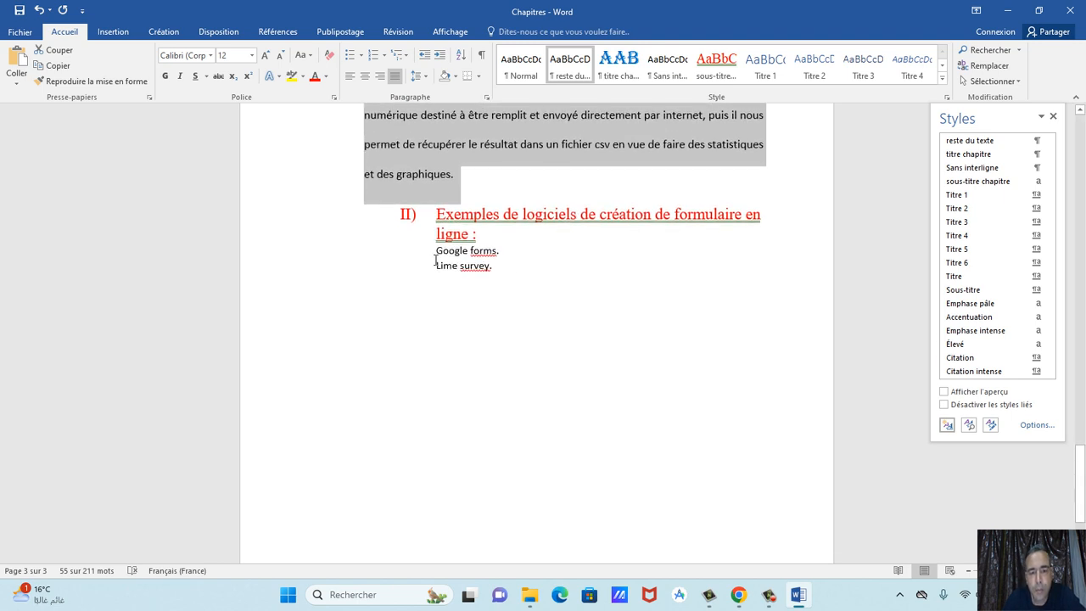
{"action": "left_click_drag", "start_coordinate": [437, 251], "coordinate": [504, 270]}
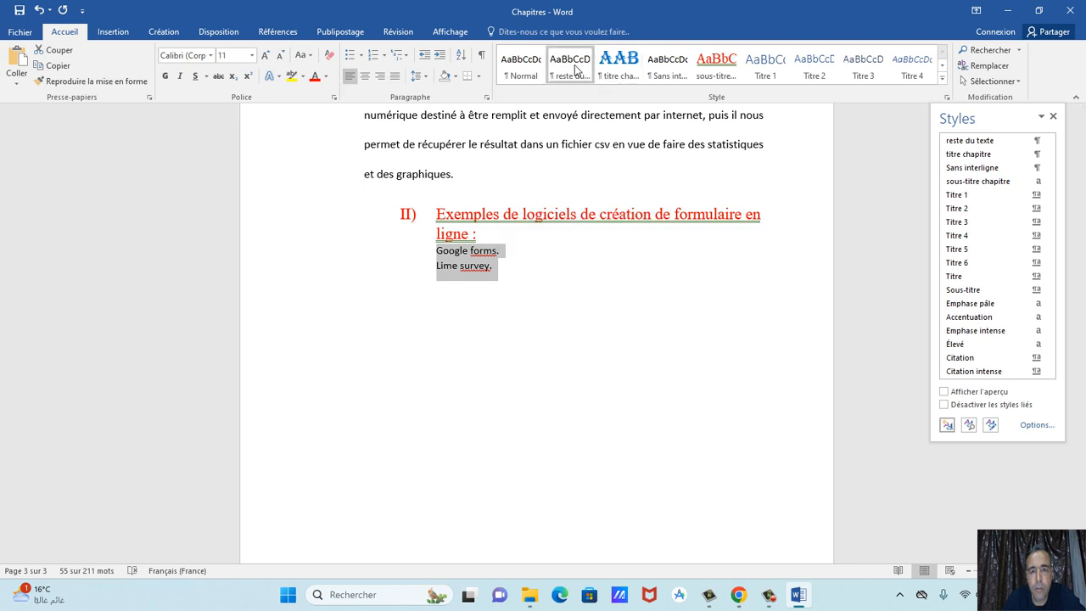
{"action": "left_click", "coordinate": [570, 68]}
{"action": "scroll", "coordinate": [577, 358], "scroll_direction": "down", "scroll_amount": 5}
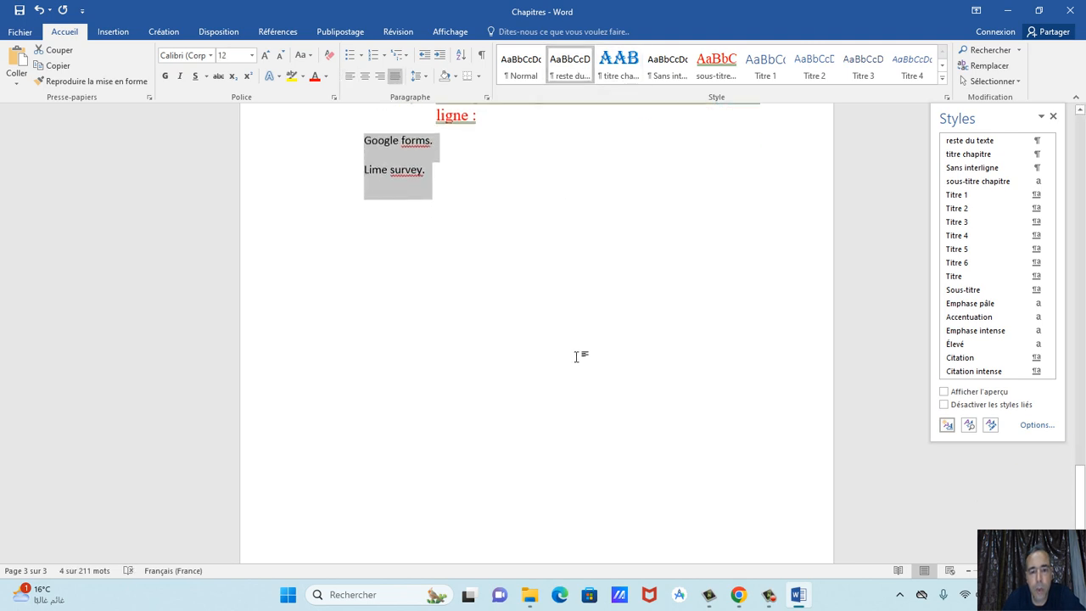
{"action": "scroll", "coordinate": [577, 356], "scroll_direction": "up", "scroll_amount": 15}
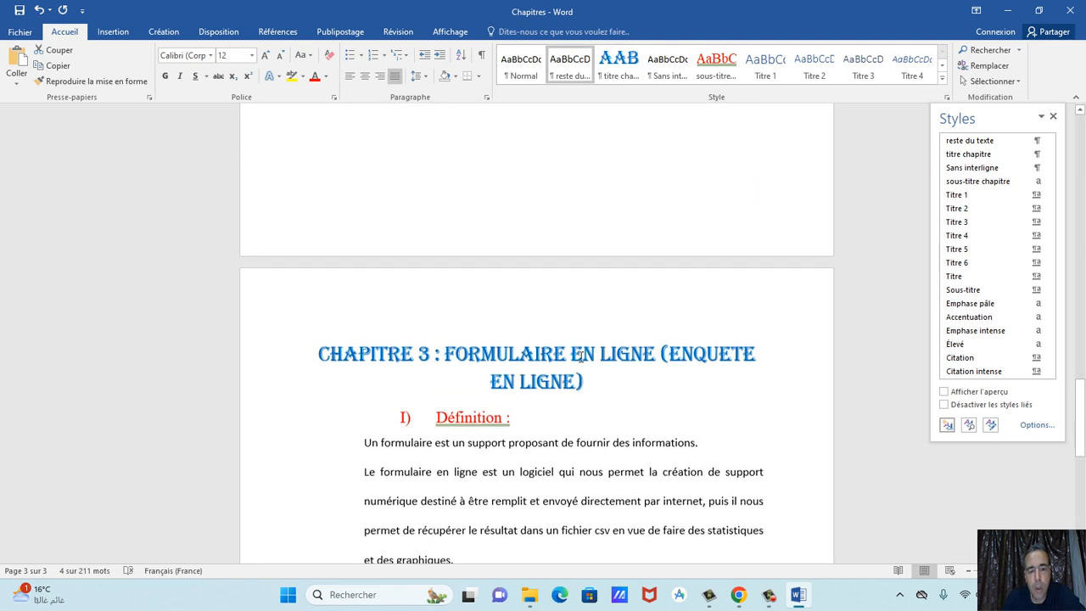
{"action": "scroll", "coordinate": [579, 357], "scroll_direction": "down", "scroll_amount": 9}
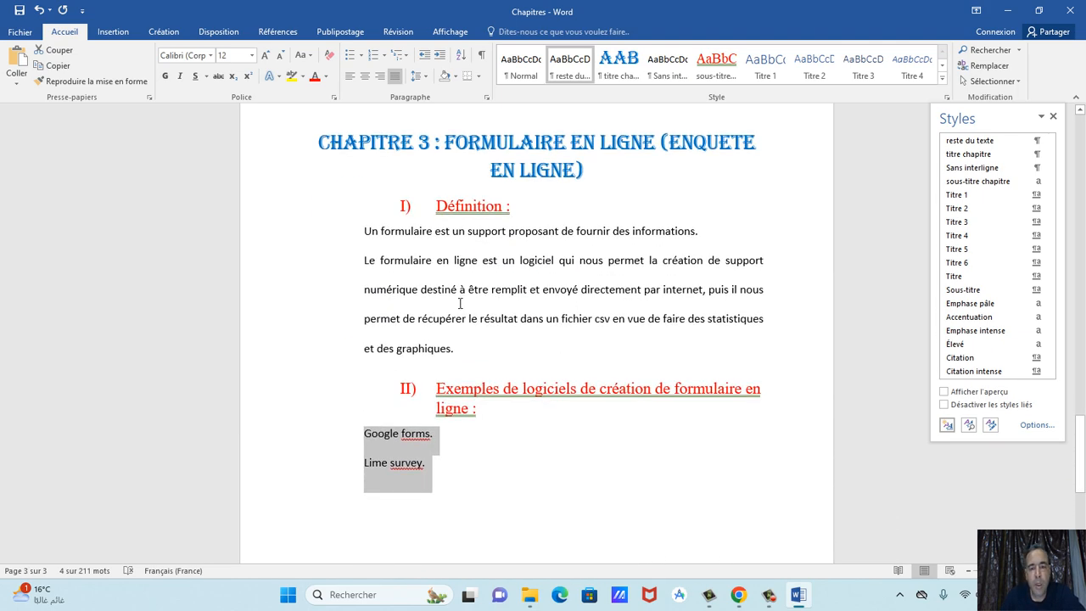
{"action": "scroll", "coordinate": [519, 261], "scroll_direction": "up", "scroll_amount": 20}
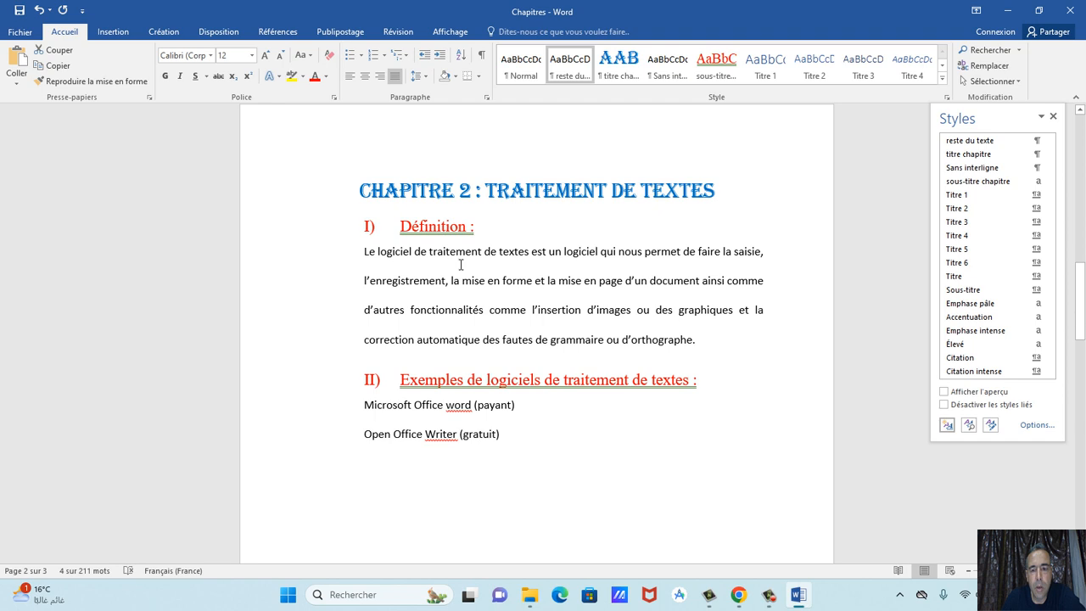
Add an in-text drop cap, two lines high, to chapter 2's definition paragraph.
{"action": "left_click_drag", "start_coordinate": [367, 259], "coordinate": [704, 346]}
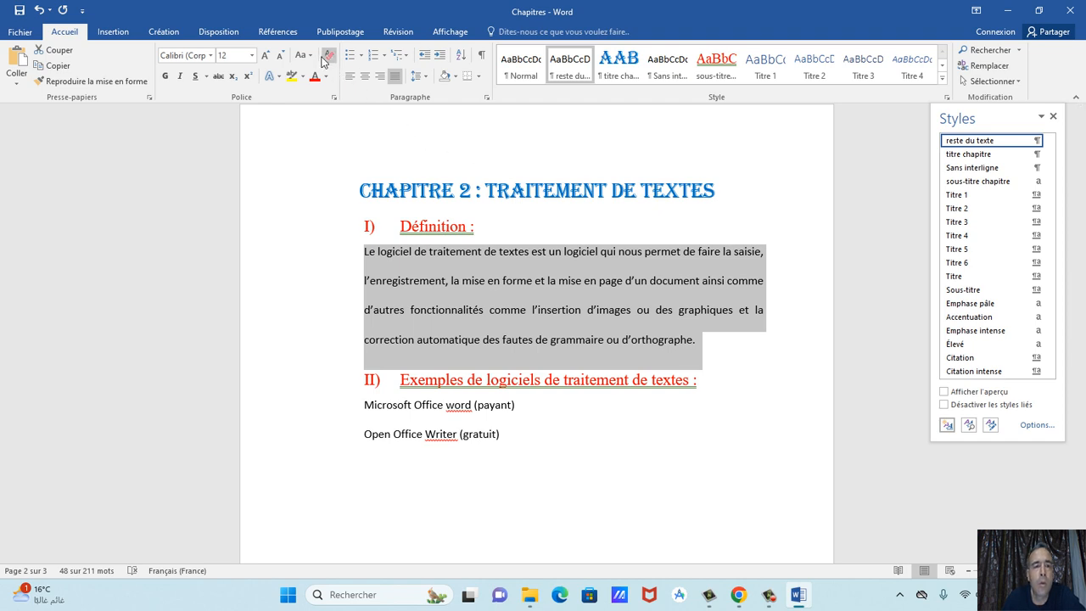
{"action": "left_click", "coordinate": [114, 34]}
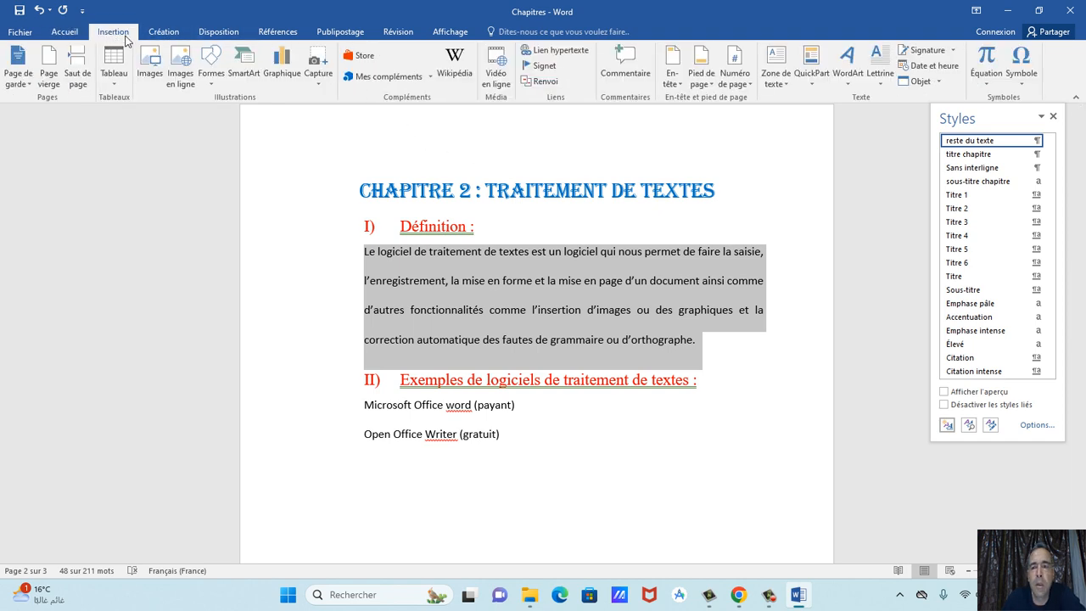
{"action": "left_click", "coordinate": [880, 75]}
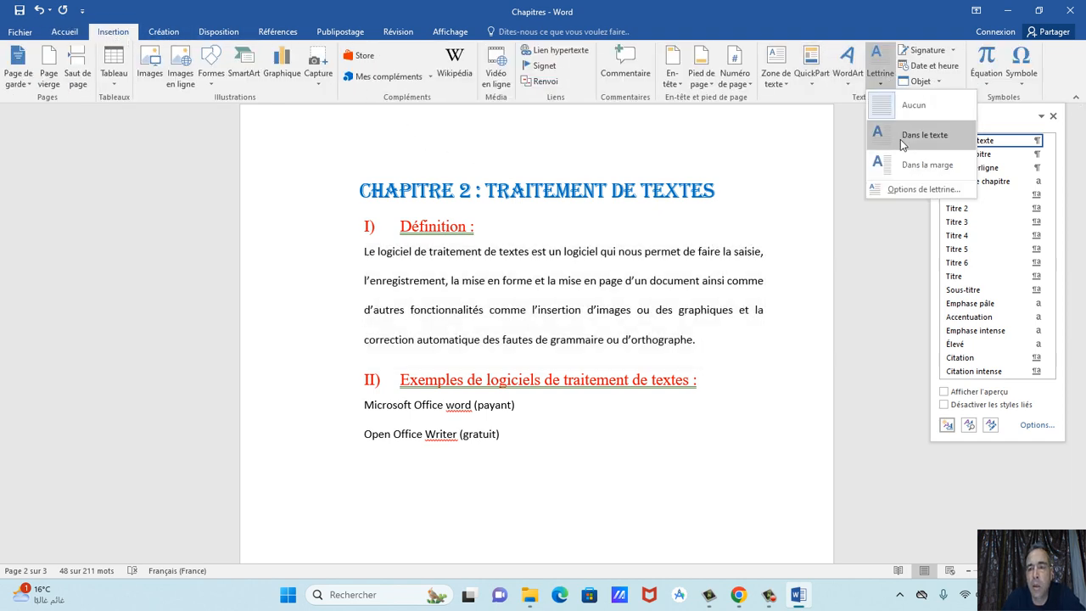
{"action": "left_click", "coordinate": [906, 187]}
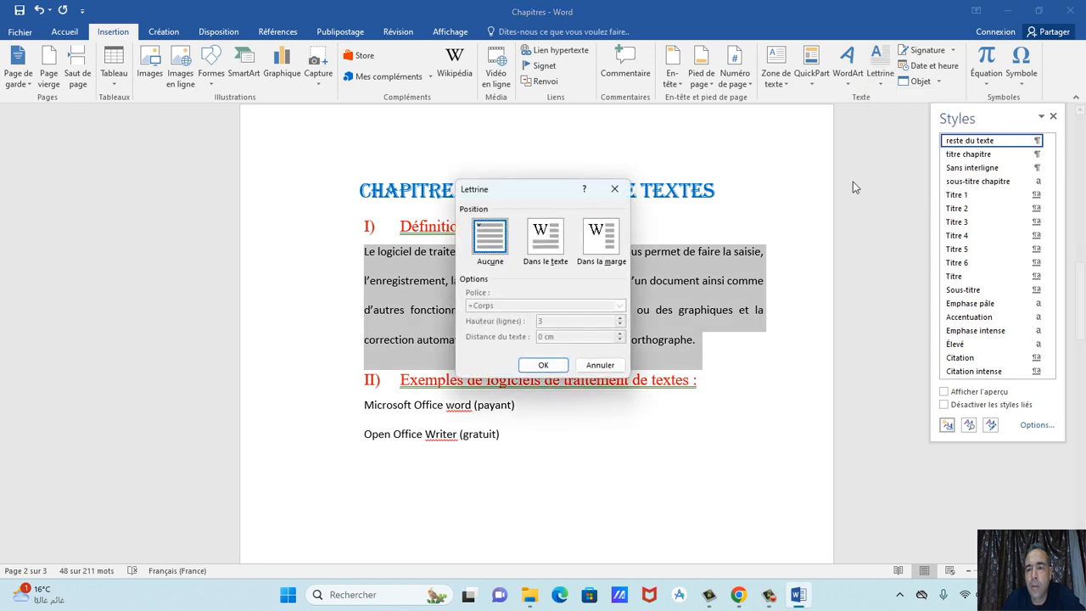
{"action": "left_click", "coordinate": [547, 240]}
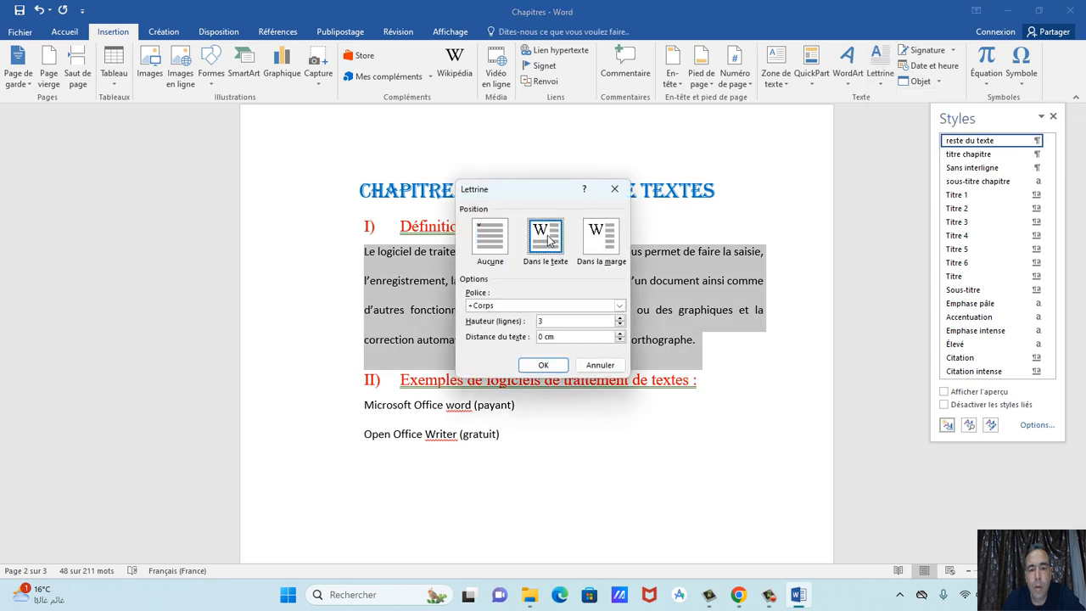
{"action": "left_click", "coordinate": [620, 328]}
{"action": "left_click", "coordinate": [543, 364]}
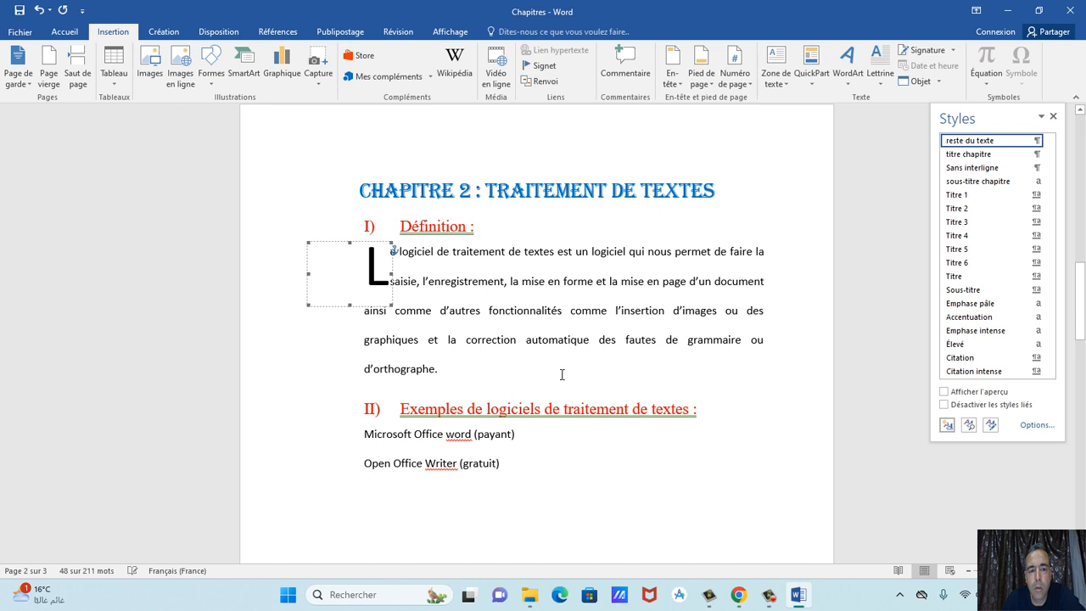
Save the document and bring the TP3 instructions PDF back into view.
{"action": "left_click", "coordinate": [496, 381]}
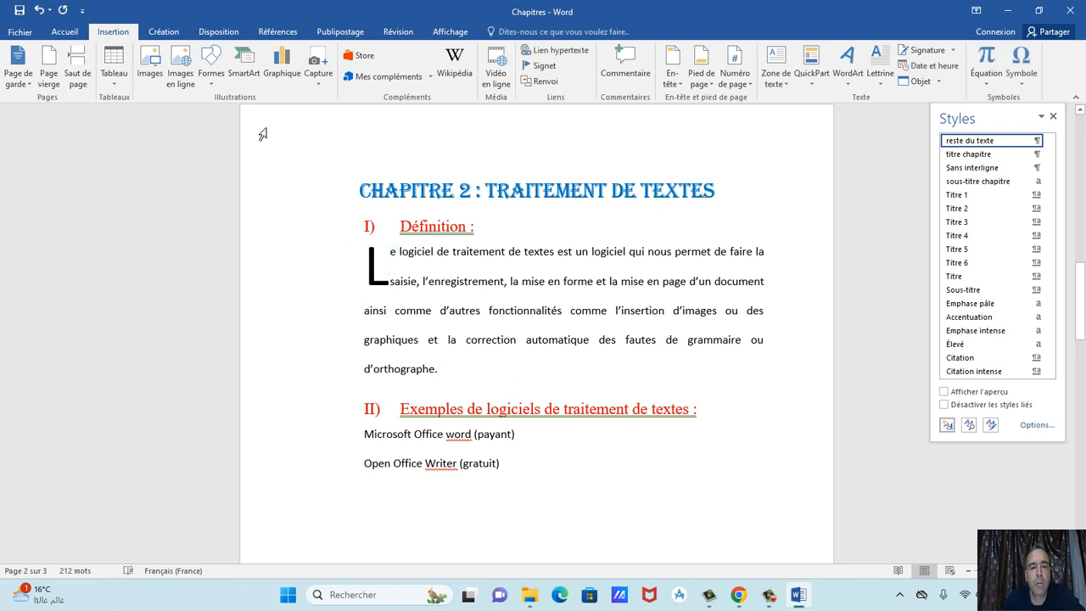
{"action": "left_click", "coordinate": [20, 12]}
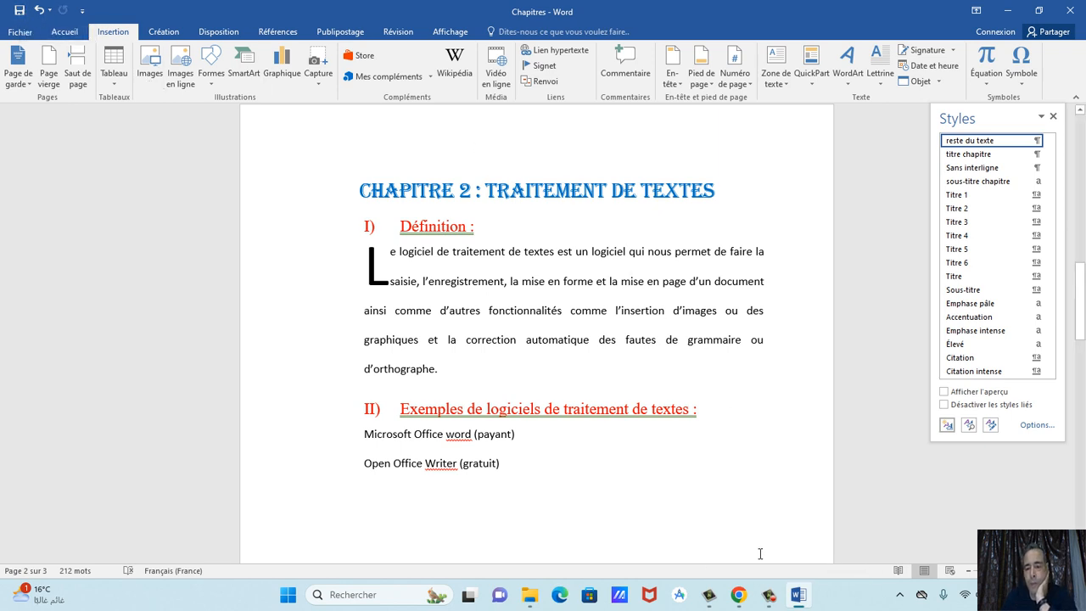
{"action": "left_click", "coordinate": [738, 594]}
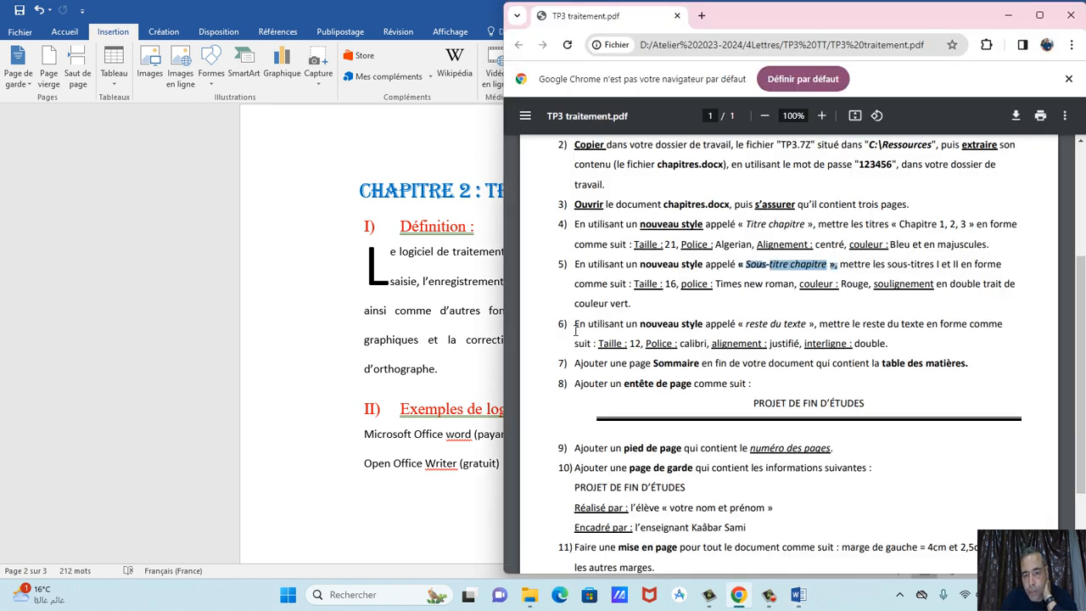
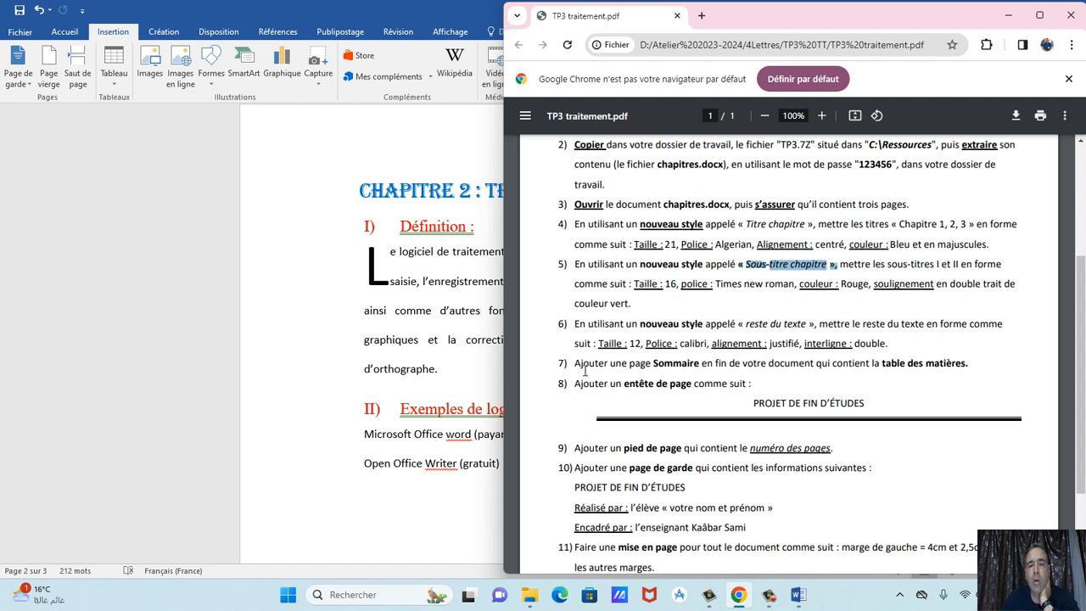
Insert a blank page after 'Lime survey.' so the document runs to four pages.
{"action": "scroll", "coordinate": [379, 280], "scroll_direction": "down", "scroll_amount": 10}
{"action": "left_click", "coordinate": [388, 277]}
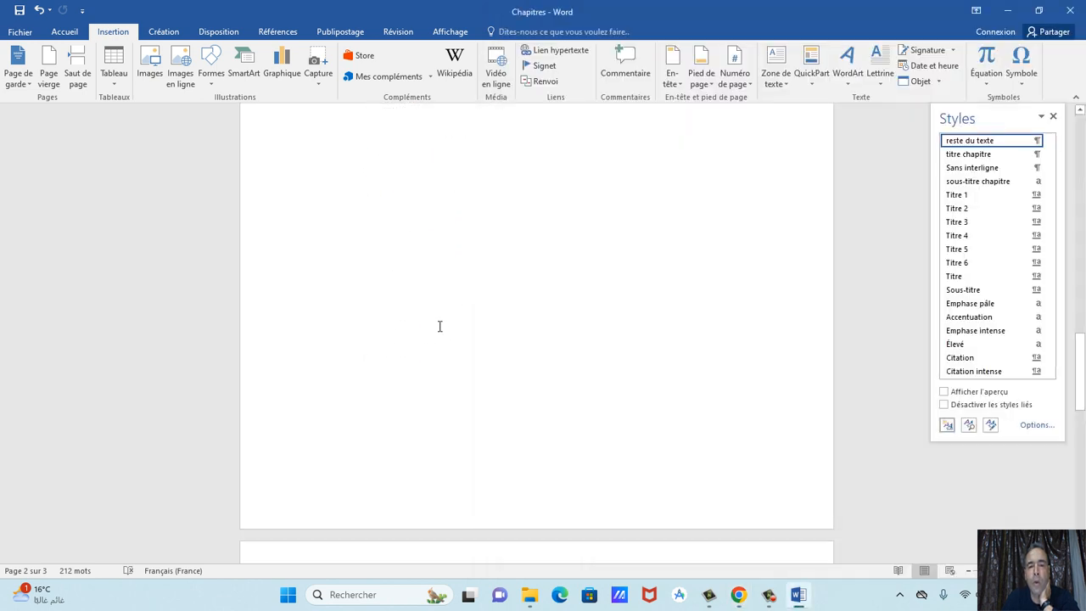
{"action": "scroll", "coordinate": [439, 324], "scroll_direction": "down", "scroll_amount": 12}
{"action": "scroll", "coordinate": [446, 332], "scroll_direction": "down", "scroll_amount": 2}
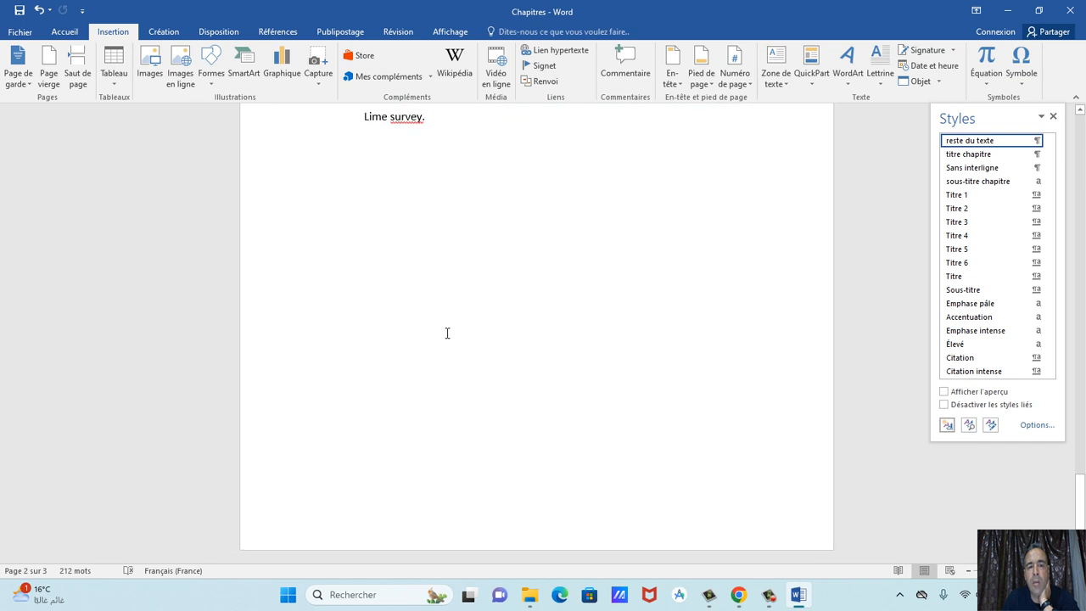
{"action": "left_click", "coordinate": [447, 128]}
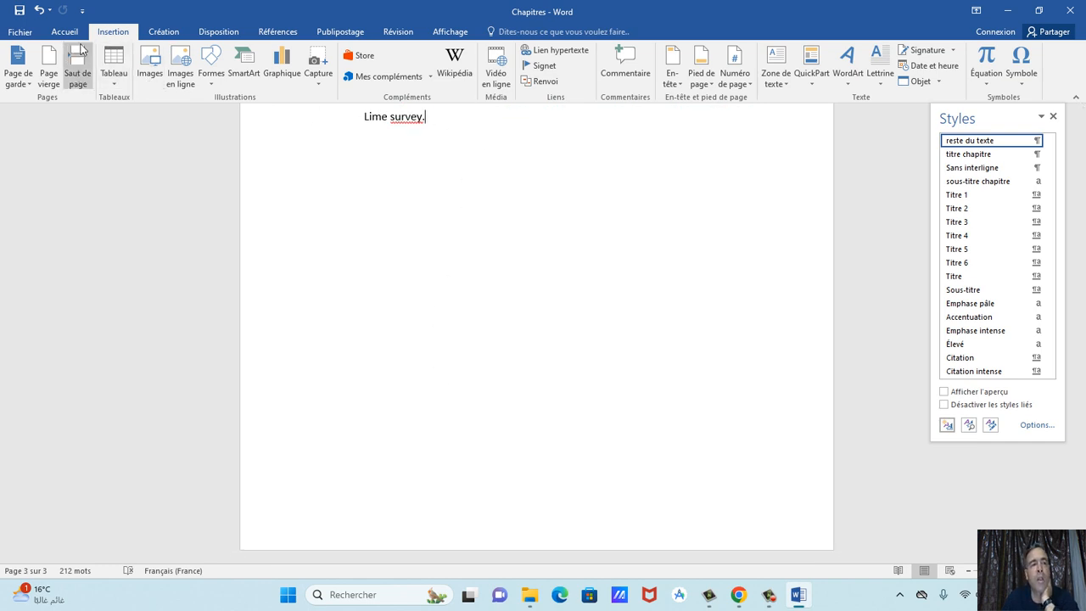
{"action": "left_click", "coordinate": [38, 78]}
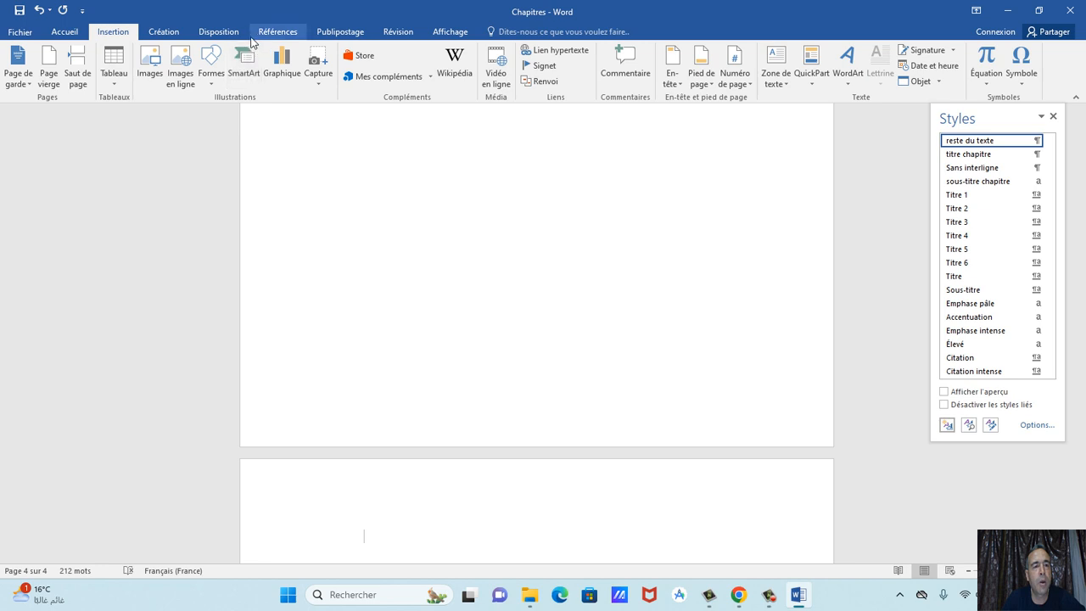
{"action": "left_click", "coordinate": [176, 32]}
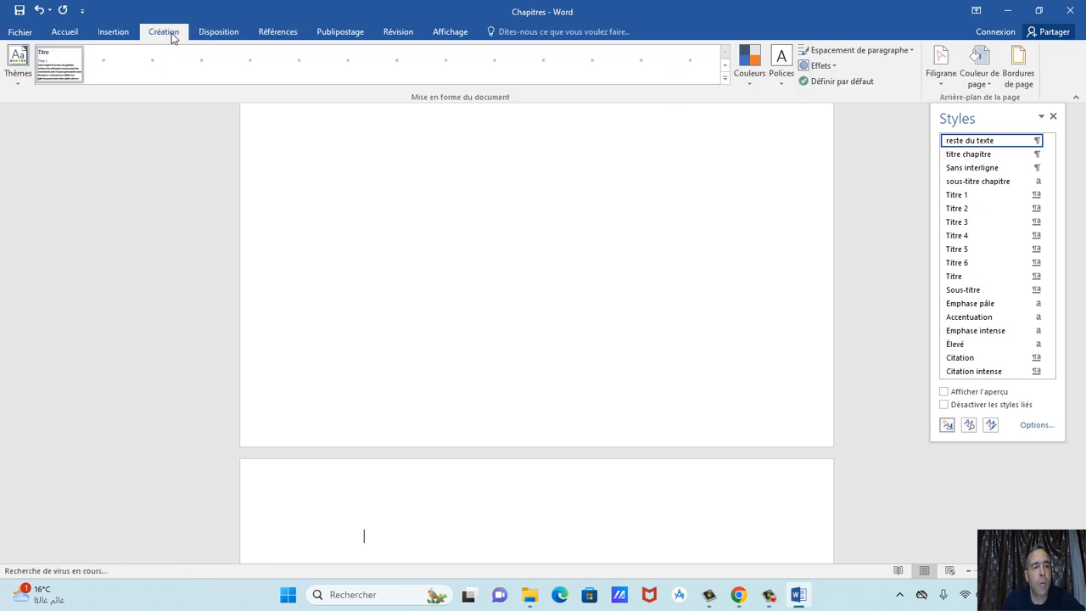
{"action": "left_click", "coordinate": [218, 32]}
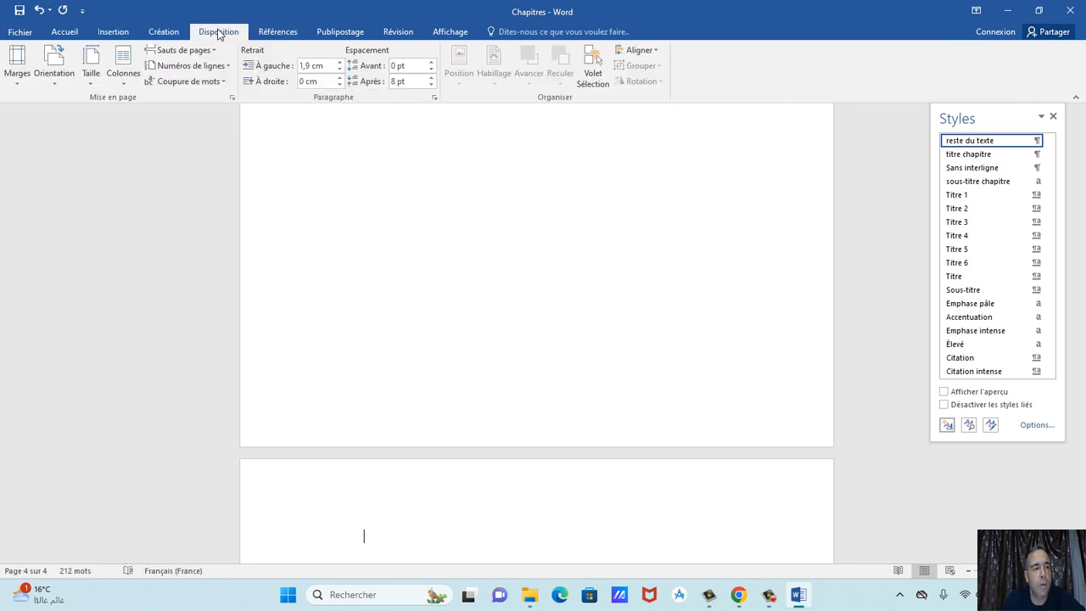
{"action": "left_click", "coordinate": [276, 32]}
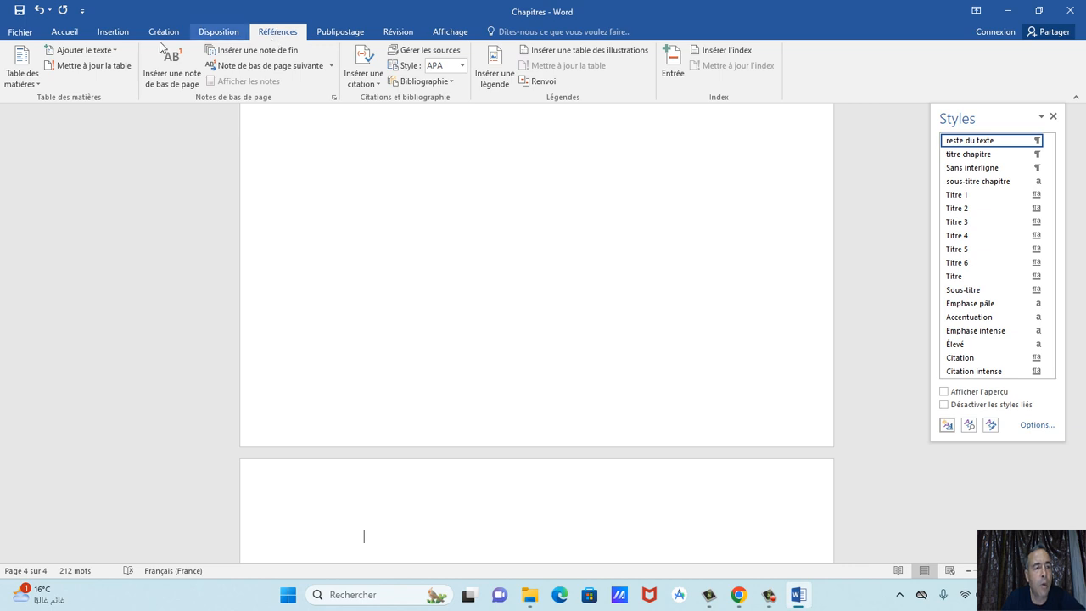
{"action": "left_click", "coordinate": [23, 68]}
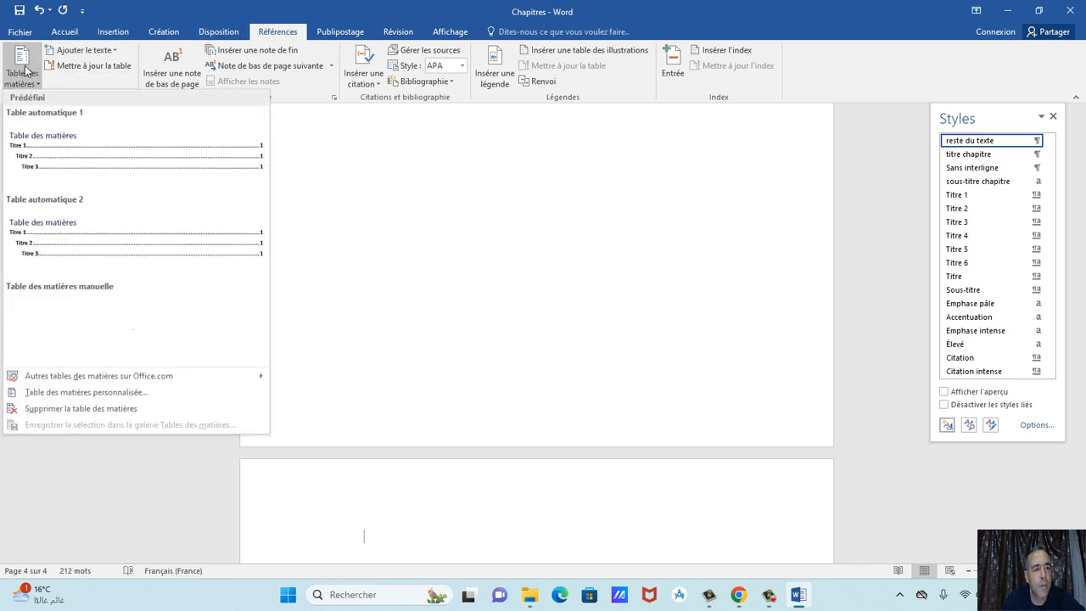
{"action": "left_click", "coordinate": [81, 155]}
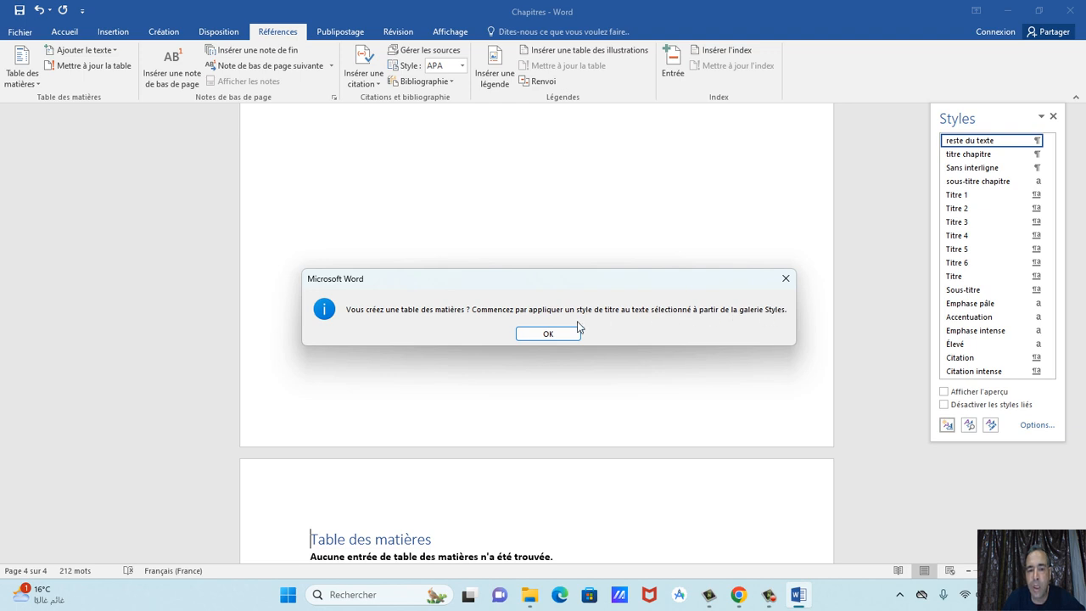
{"action": "left_click", "coordinate": [550, 334]}
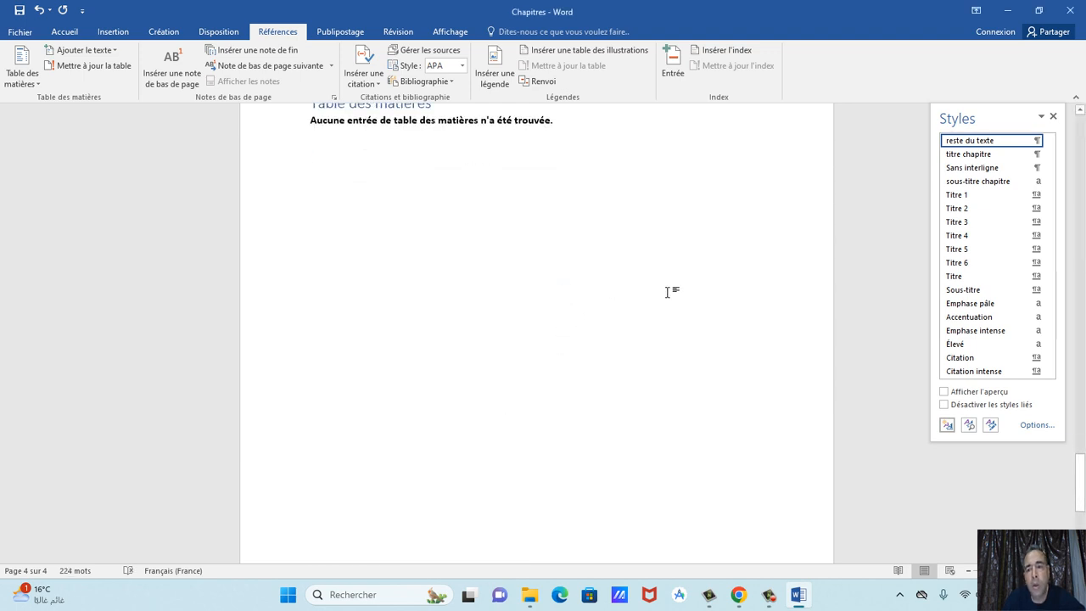
{"action": "scroll", "coordinate": [667, 292], "scroll_direction": "up", "scroll_amount": 4}
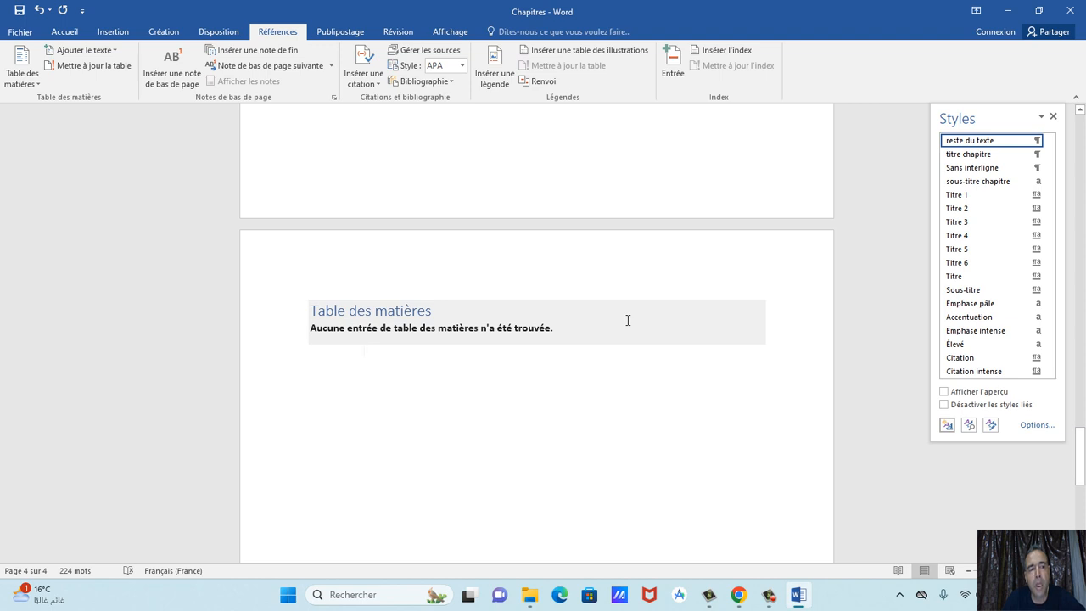
{"action": "left_click", "coordinate": [38, 11]}
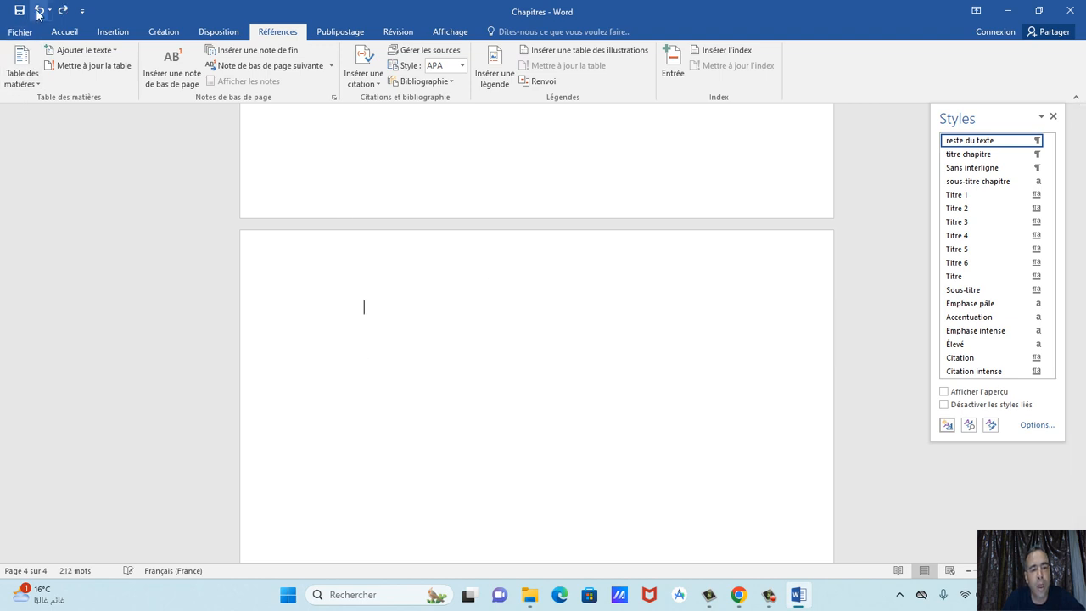
Mark CHAPITRE 1 : TABLEUR as a level 1 contents entry and its two sub-headings as level 2.
{"action": "scroll", "coordinate": [295, 219], "scroll_direction": "up", "scroll_amount": 2}
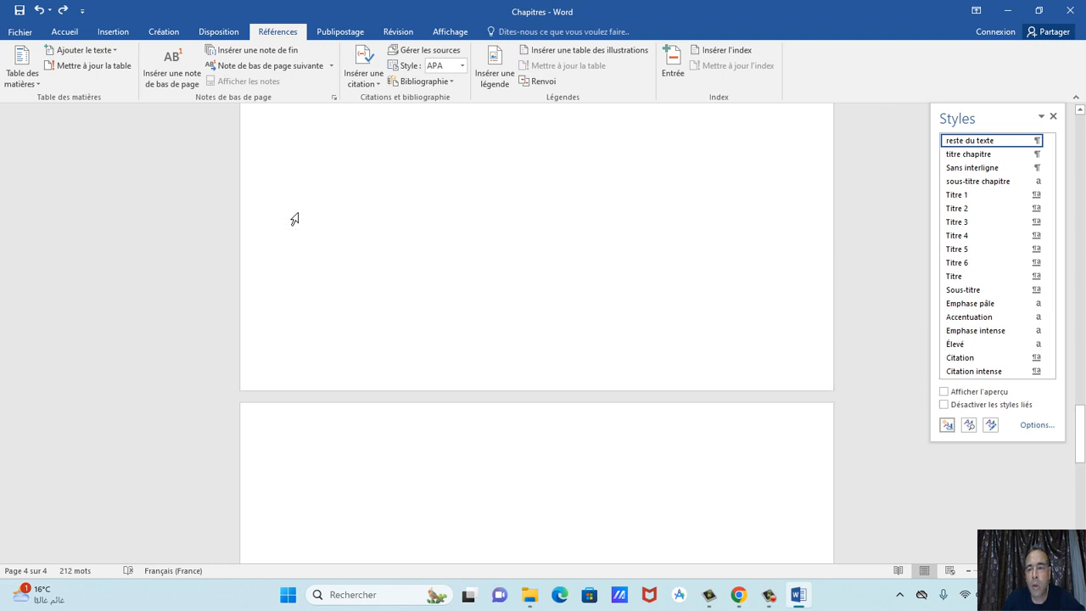
{"action": "scroll", "coordinate": [294, 219], "scroll_direction": "up", "scroll_amount": 4}
{"action": "left_click", "coordinate": [1053, 116]}
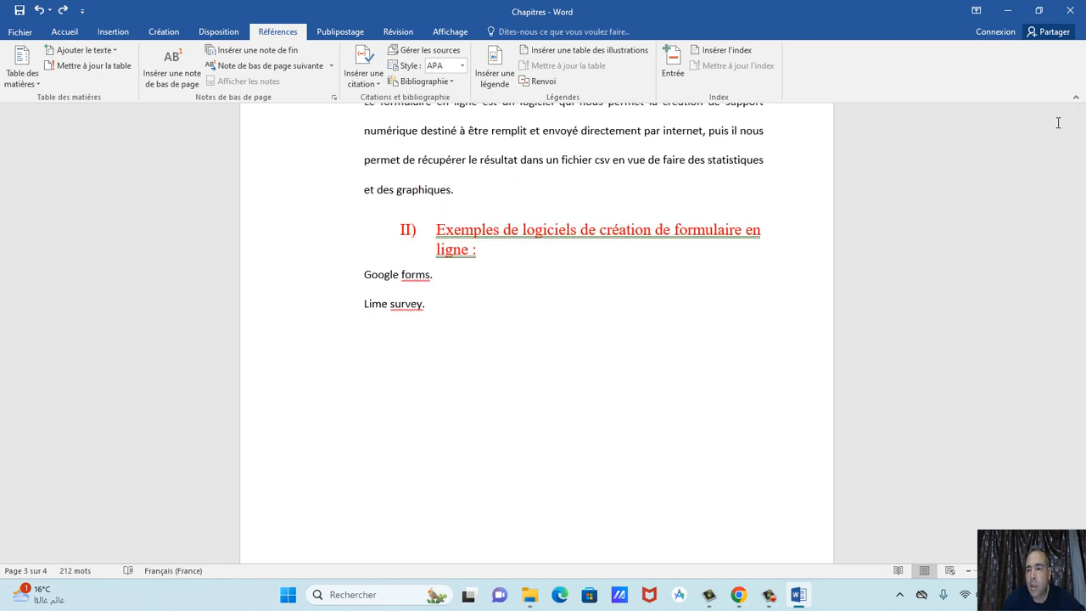
{"action": "left_click_drag", "start_coordinate": [1081, 388], "coordinate": [1081, 131]}
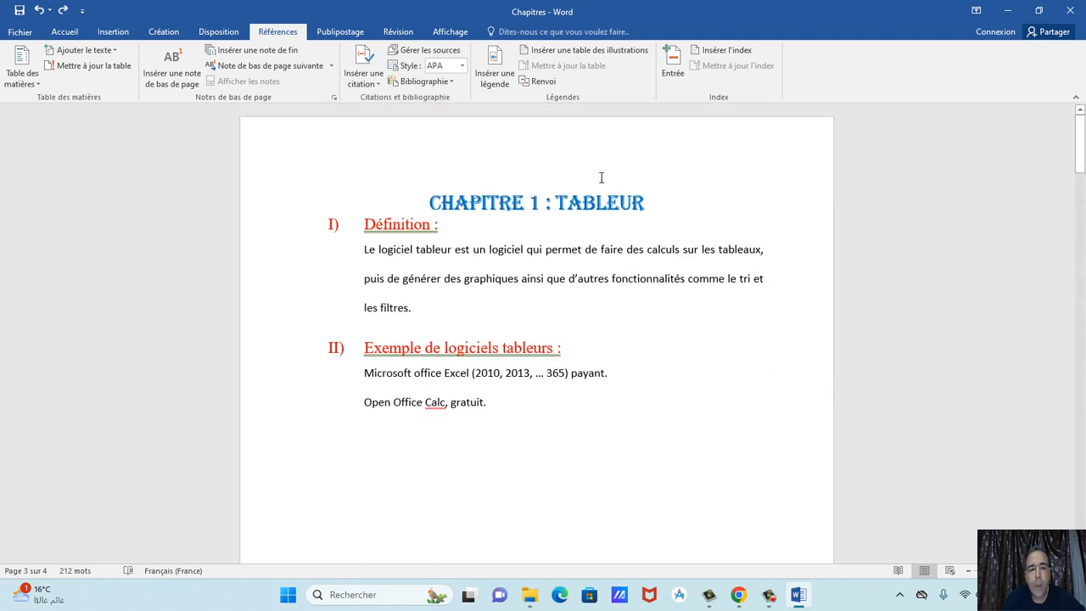
{"action": "left_click_drag", "start_coordinate": [430, 211], "coordinate": [655, 208]}
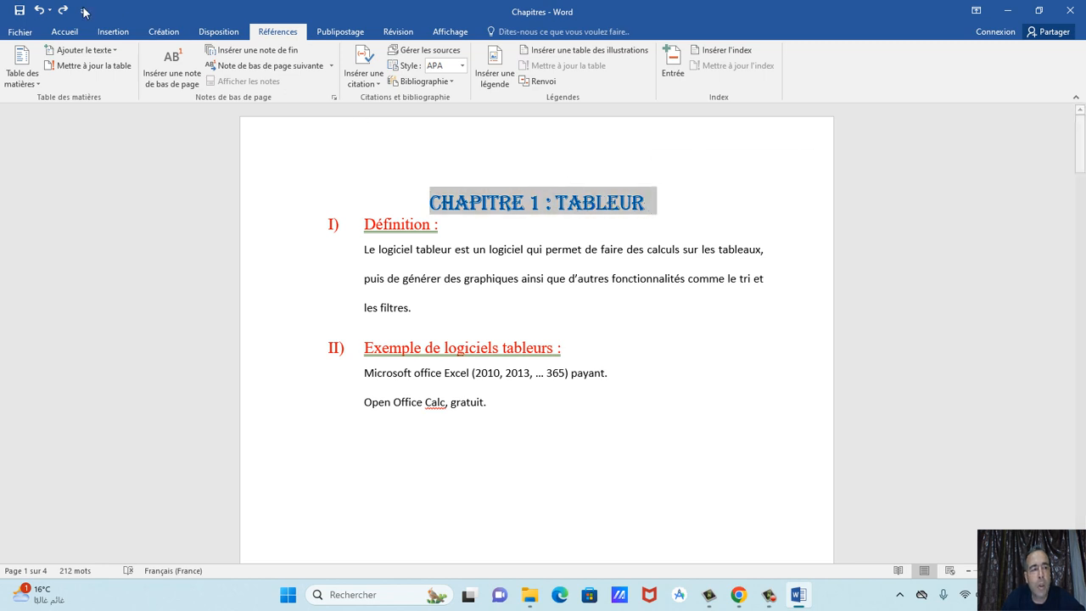
{"action": "left_click", "coordinate": [85, 53]}
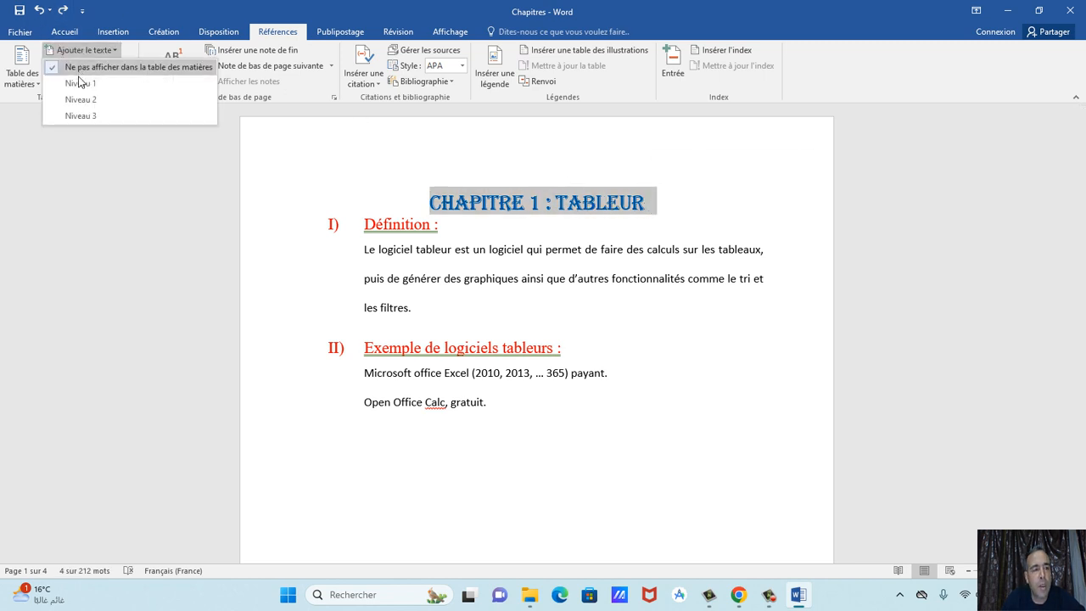
{"action": "left_click", "coordinate": [81, 83]}
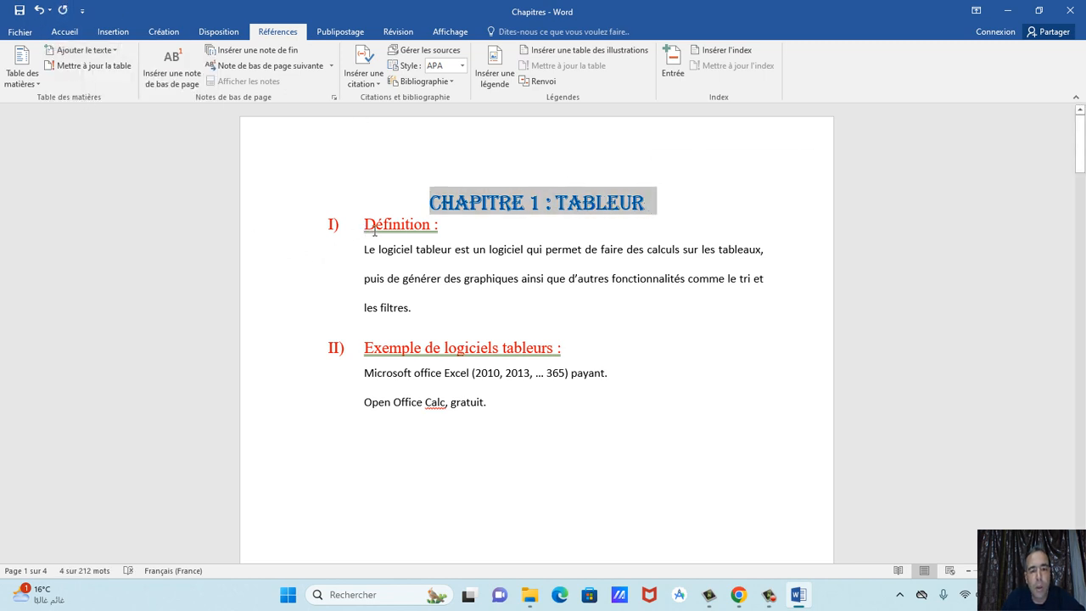
{"action": "left_click_drag", "start_coordinate": [374, 227], "coordinate": [448, 227]}
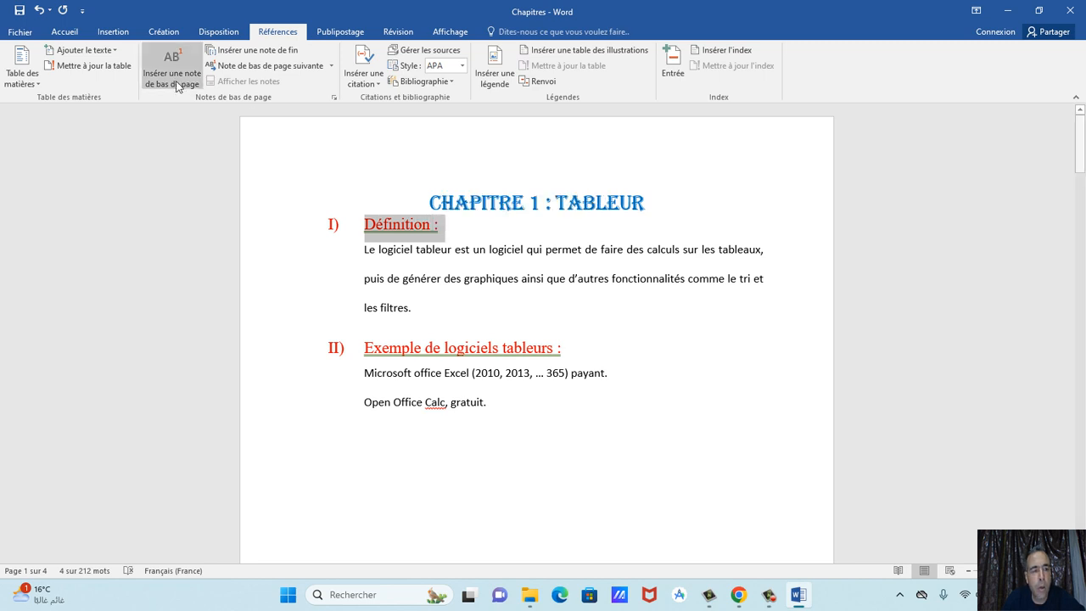
{"action": "left_click", "coordinate": [84, 50]}
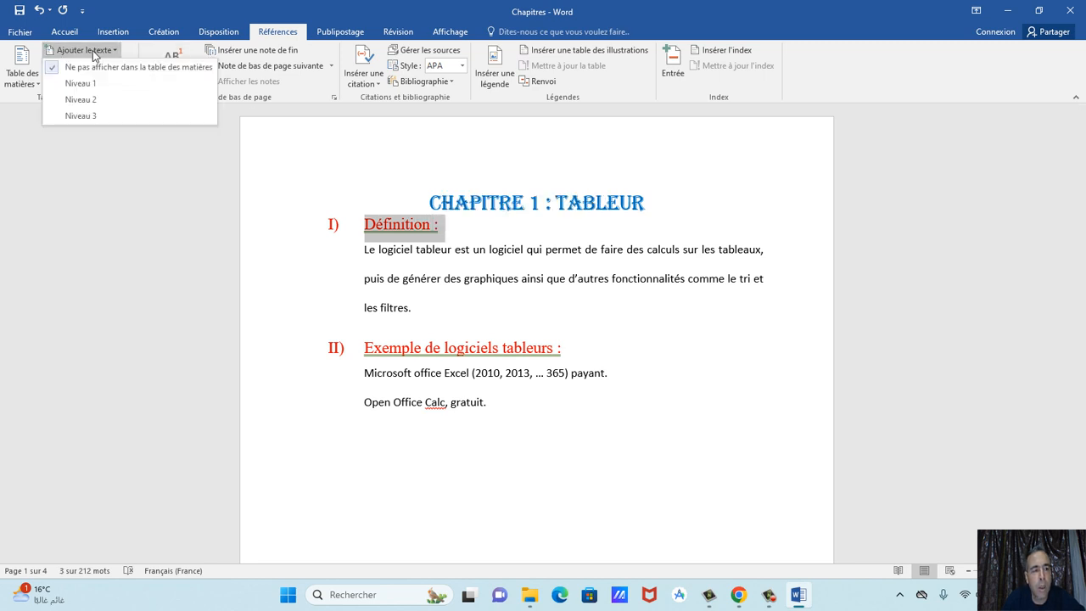
{"action": "left_click", "coordinate": [78, 101]}
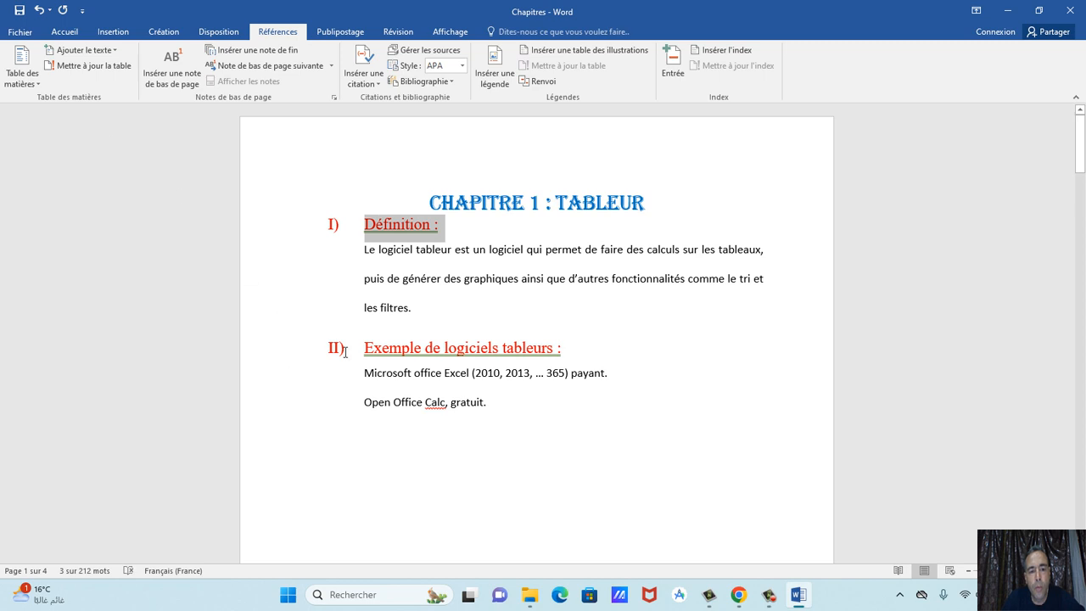
{"action": "left_click_drag", "start_coordinate": [371, 353], "coordinate": [579, 360]}
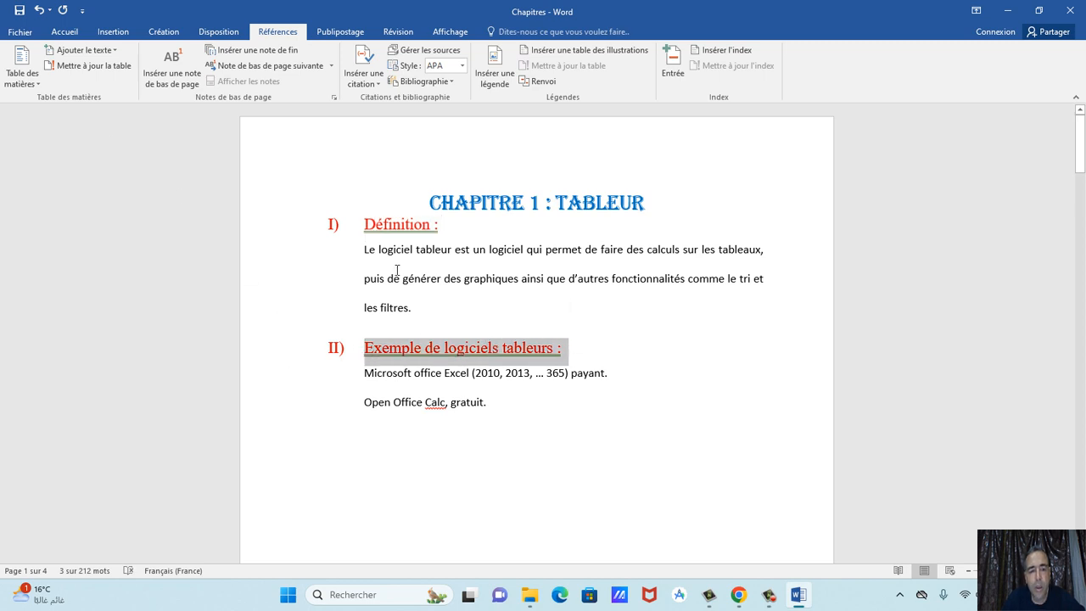
{"action": "left_click", "coordinate": [83, 50]}
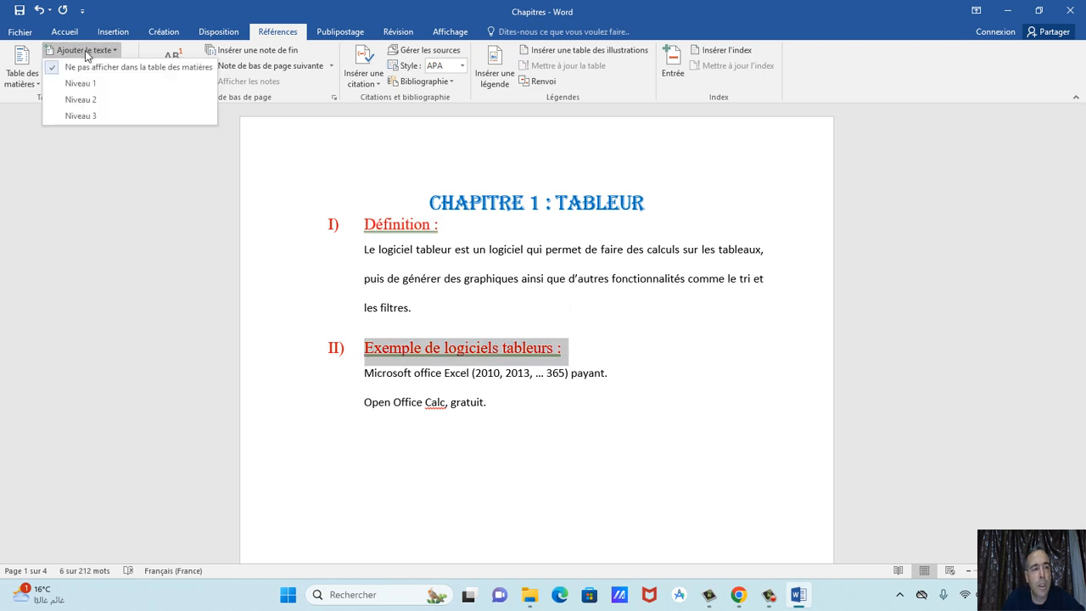
{"action": "left_click", "coordinate": [81, 101]}
Mark CHAPITRE 2 : TRAITEMENT DE TEXTES as level 1 and its Définition and Exemples sub-headings as level 2.
{"action": "scroll", "coordinate": [465, 406], "scroll_direction": "down", "scroll_amount": 10}
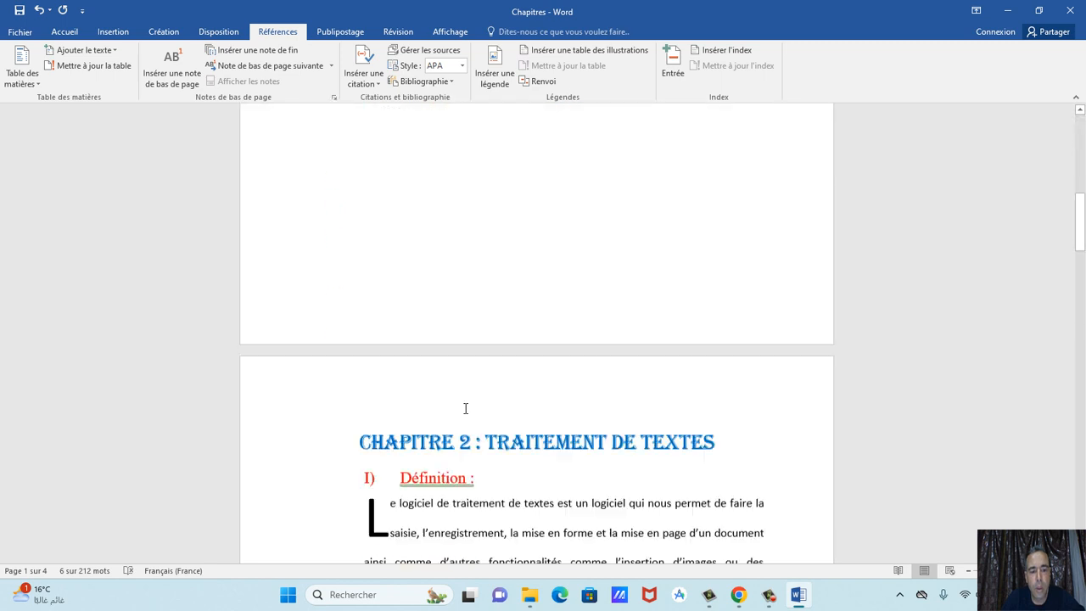
{"action": "left_click_drag", "start_coordinate": [360, 258], "coordinate": [705, 276]}
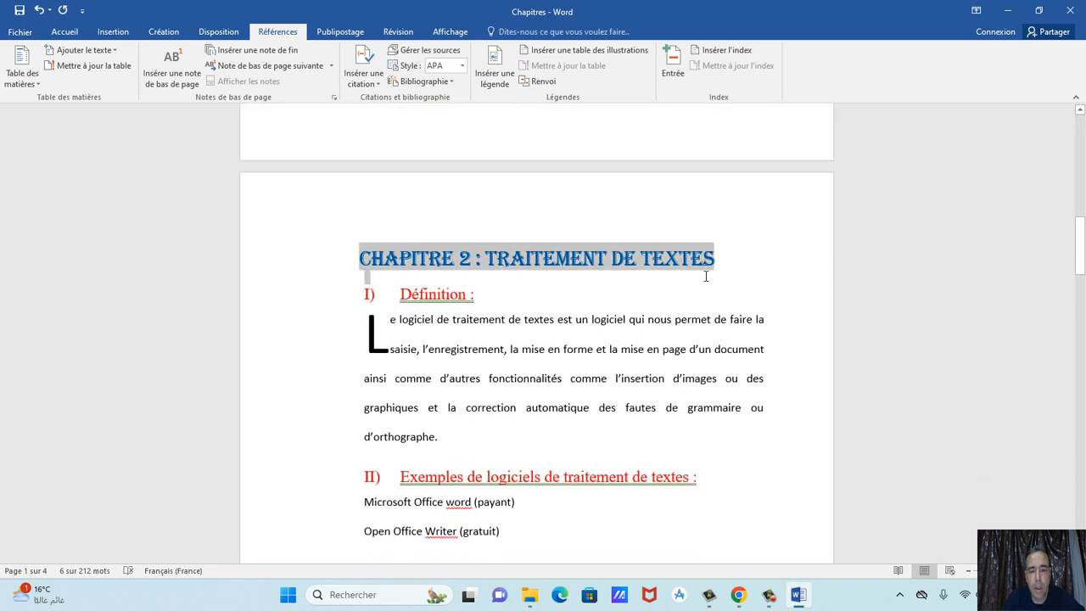
{"action": "left_click", "coordinate": [81, 50]}
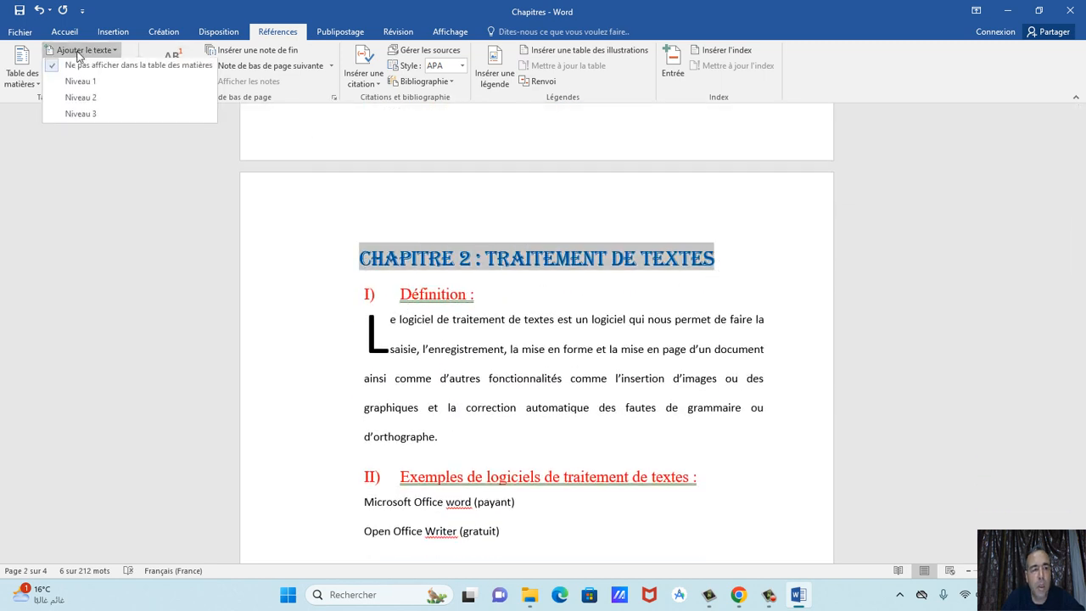
{"action": "left_click", "coordinate": [78, 82]}
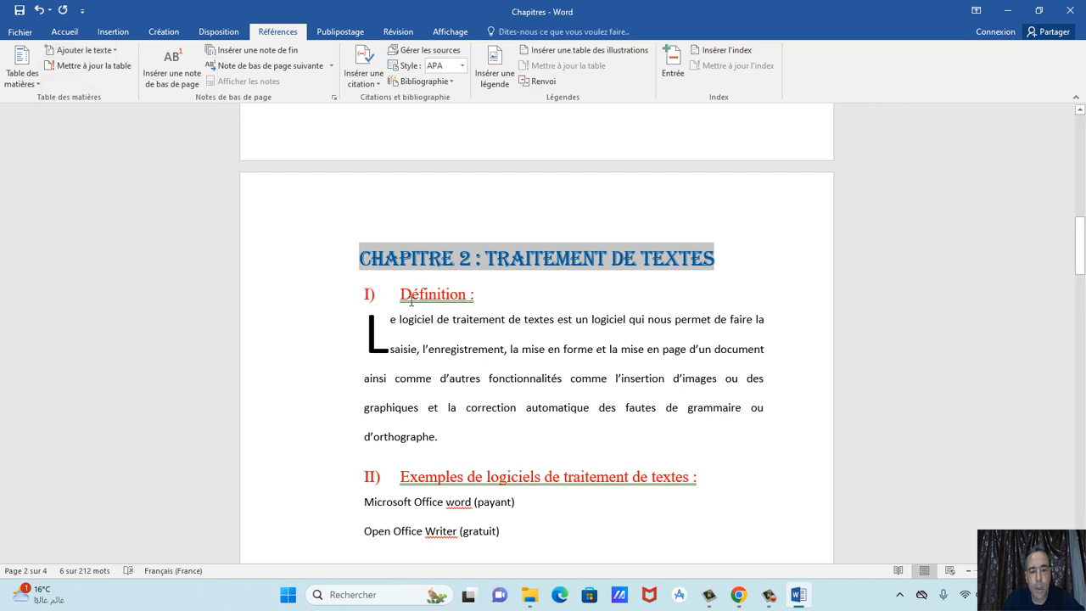
{"action": "left_click_drag", "start_coordinate": [401, 295], "coordinate": [482, 304]}
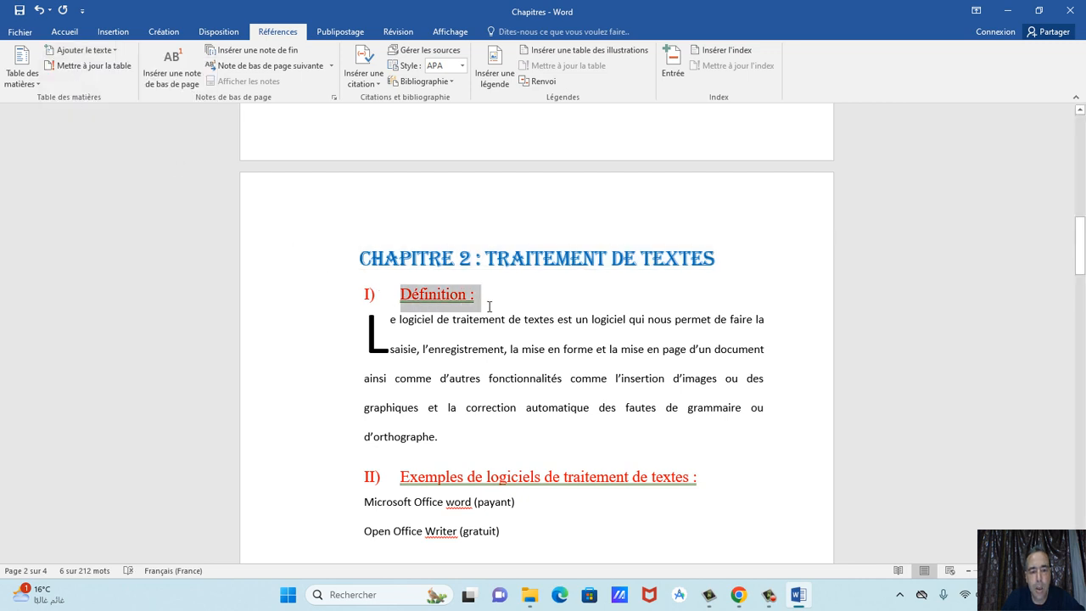
{"action": "left_click", "coordinate": [84, 50]}
{"action": "left_click", "coordinate": [86, 98]}
{"action": "scroll", "coordinate": [369, 367], "scroll_direction": "down", "scroll_amount": 1}
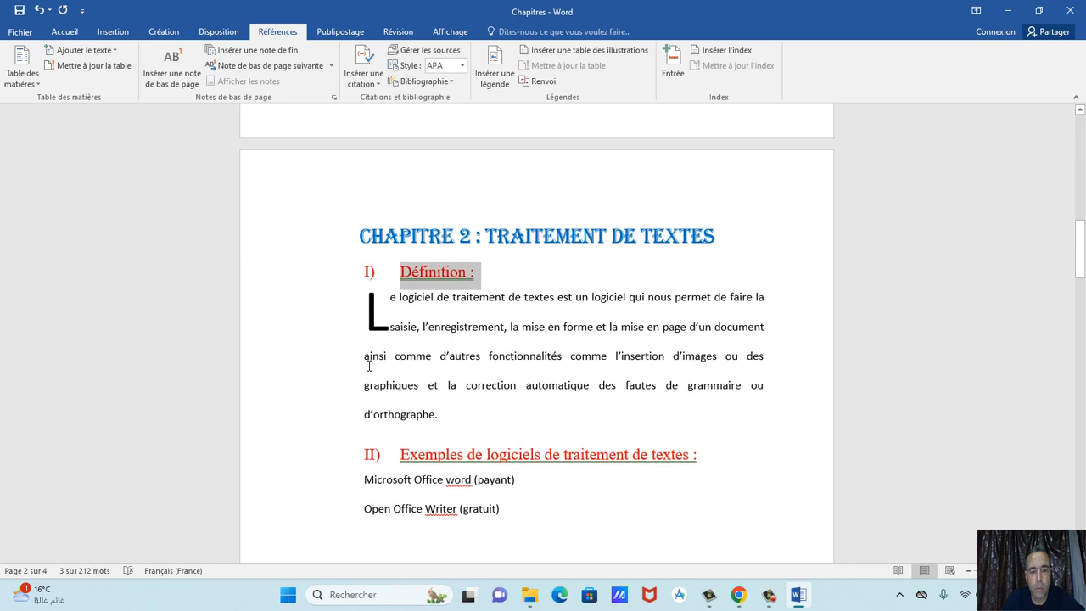
{"action": "scroll", "coordinate": [369, 366], "scroll_direction": "down", "scroll_amount": 4}
{"action": "left_click_drag", "start_coordinate": [409, 280], "coordinate": [726, 288]}
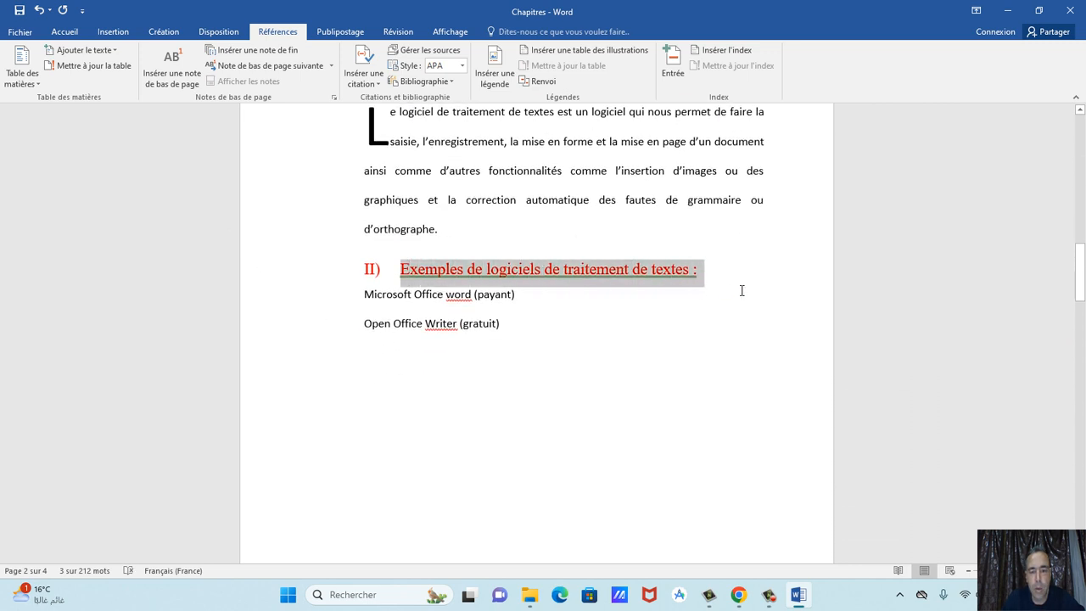
{"action": "left_click", "coordinate": [76, 51]}
{"action": "left_click", "coordinate": [81, 99]}
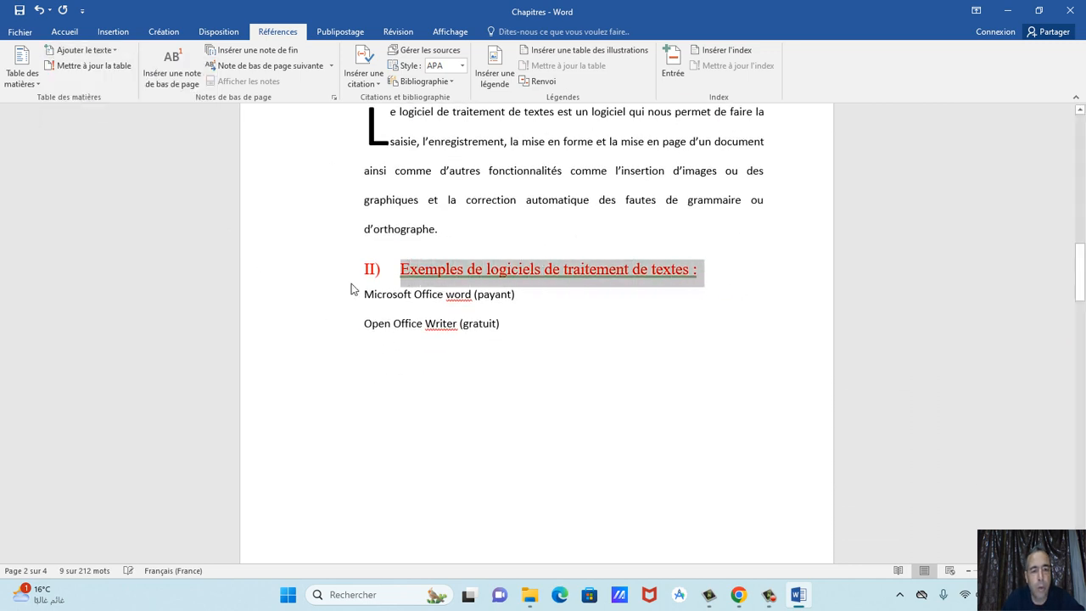
Add chapter 3's Définition sub-heading, two-line title and Exemples sub-heading as contents entries.
{"action": "scroll", "coordinate": [463, 334], "scroll_direction": "down", "scroll_amount": 4}
{"action": "scroll", "coordinate": [463, 334], "scroll_direction": "down", "scroll_amount": 10}
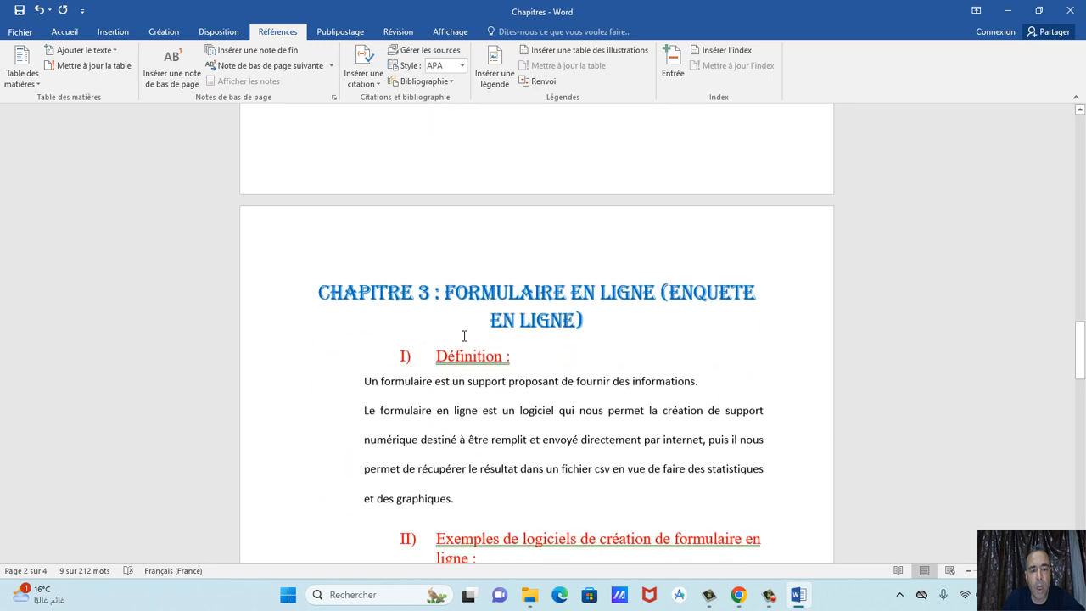
{"action": "left_click_drag", "start_coordinate": [437, 348], "coordinate": [533, 348]}
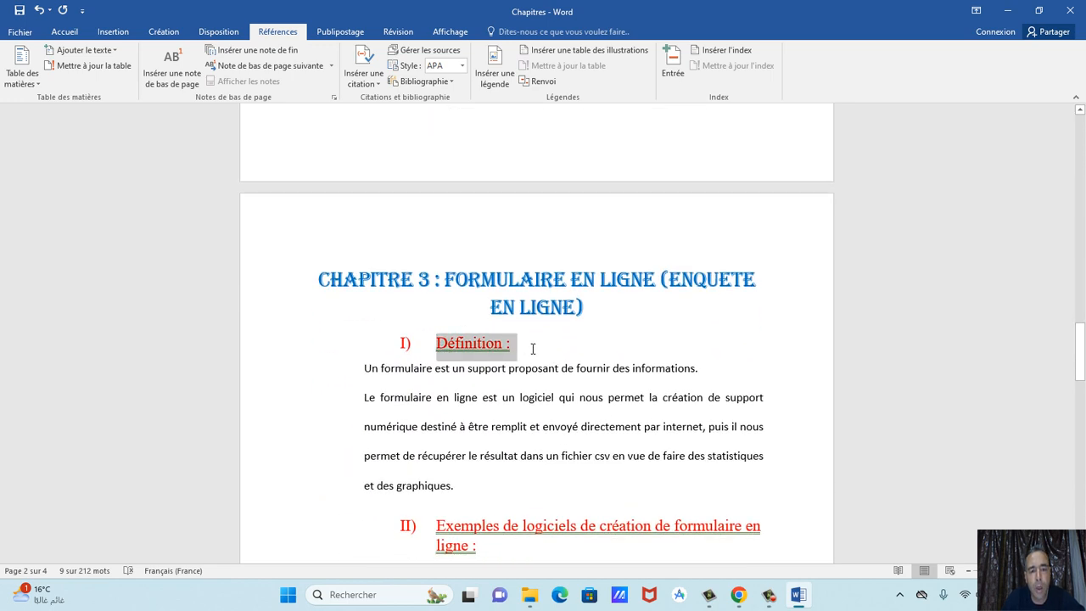
{"action": "left_click", "coordinate": [86, 53]}
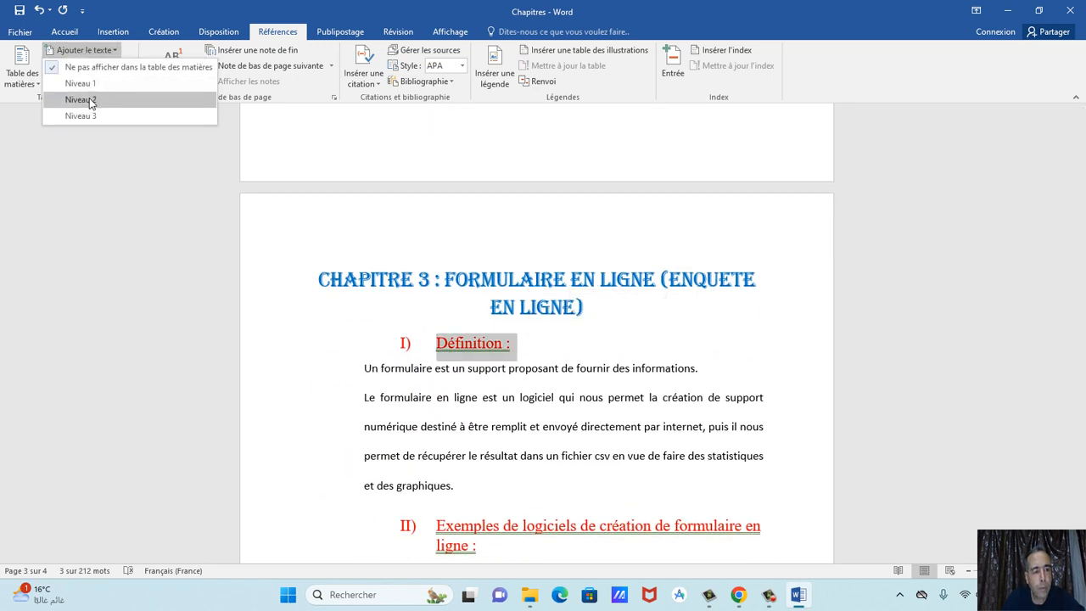
{"action": "left_click", "coordinate": [89, 97]}
{"action": "left_click_drag", "start_coordinate": [327, 278], "coordinate": [636, 307]}
{"action": "left_click", "coordinate": [579, 307]}
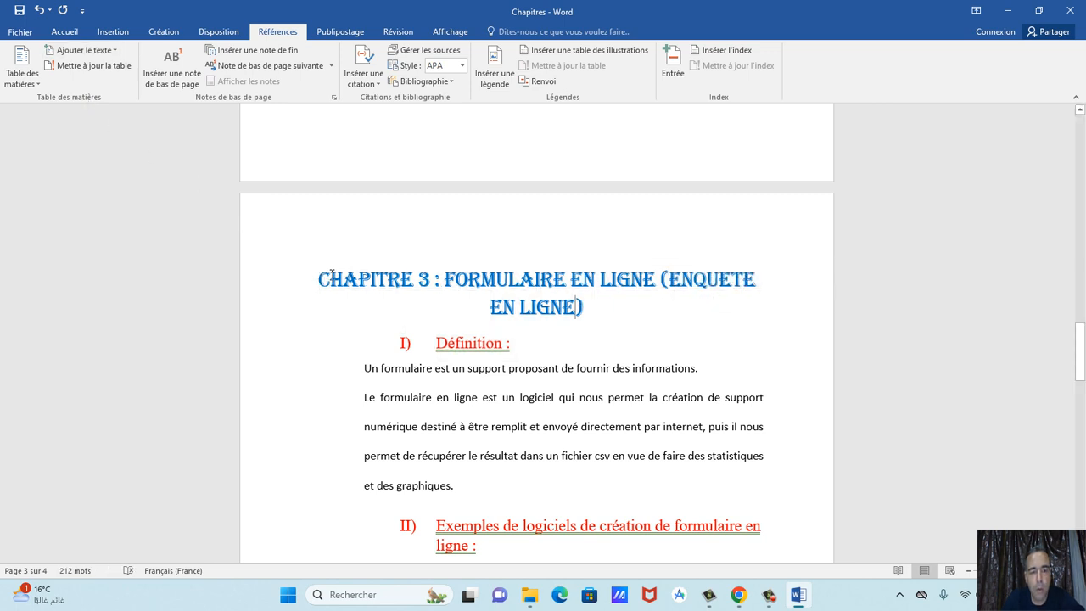
{"action": "left_click_drag", "start_coordinate": [319, 279], "coordinate": [596, 306]}
{"action": "left_click", "coordinate": [81, 50]}
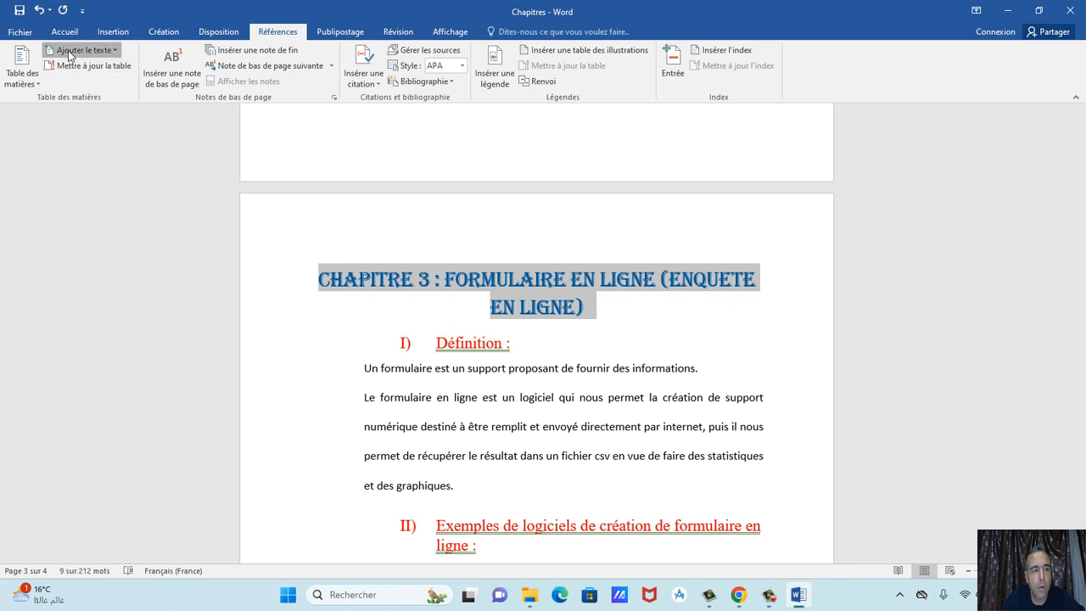
{"action": "left_click", "coordinate": [84, 101]}
{"action": "scroll", "coordinate": [431, 466], "scroll_direction": "down", "scroll_amount": 1}
{"action": "scroll", "coordinate": [431, 466], "scroll_direction": "down", "scroll_amount": 5}
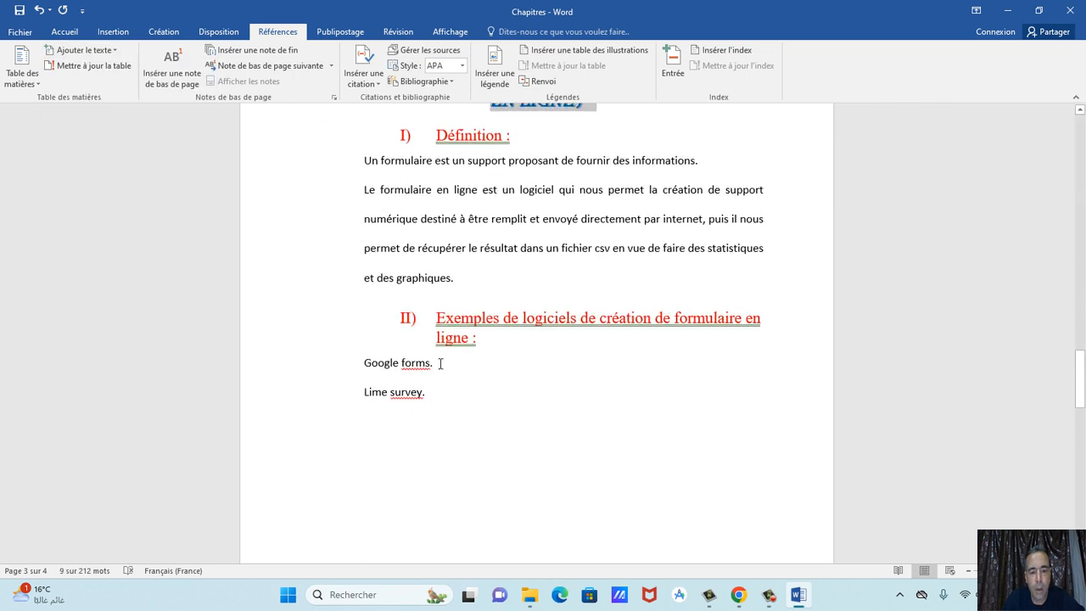
{"action": "left_click_drag", "start_coordinate": [438, 321], "coordinate": [490, 350]}
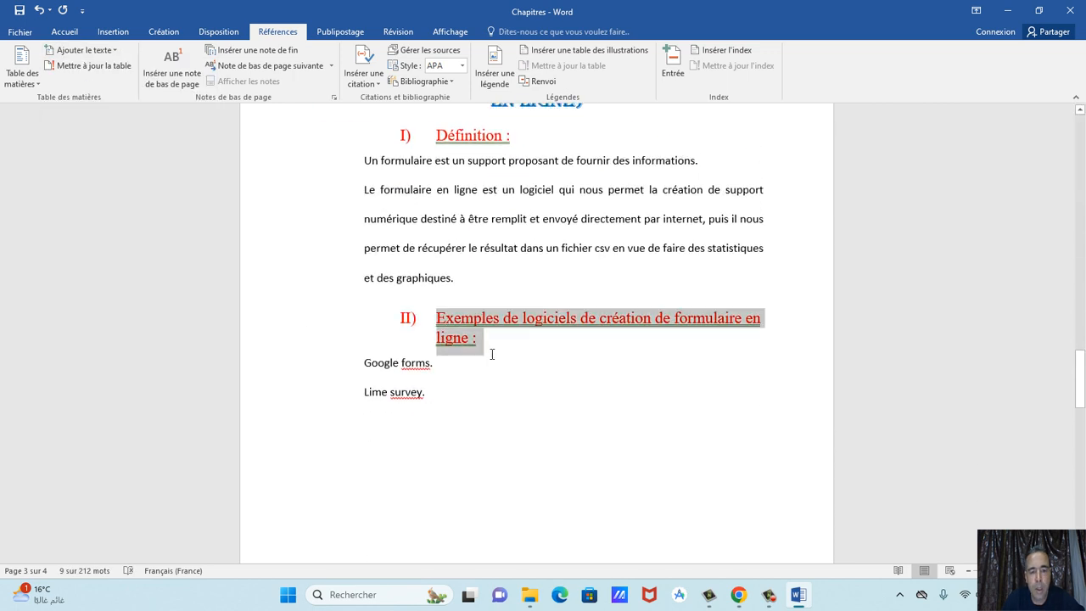
{"action": "left_click", "coordinate": [96, 52]}
{"action": "left_click", "coordinate": [81, 99]}
Put the cursor on the blank fourth page.
{"action": "scroll", "coordinate": [346, 306], "scroll_direction": "down", "scroll_amount": 10}
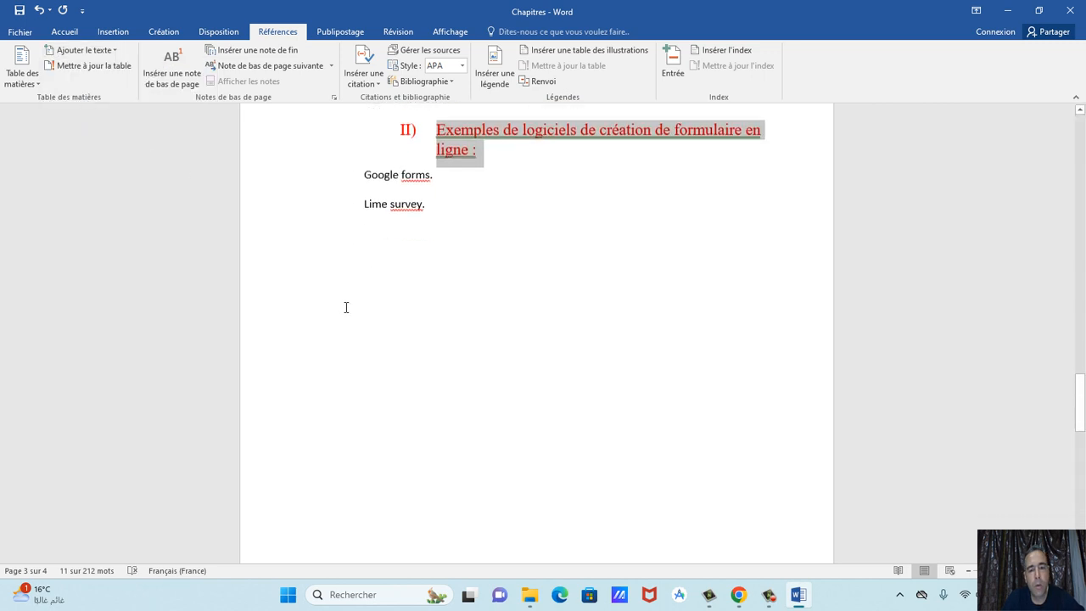
{"action": "scroll", "coordinate": [346, 305], "scroll_direction": "down", "scroll_amount": 5}
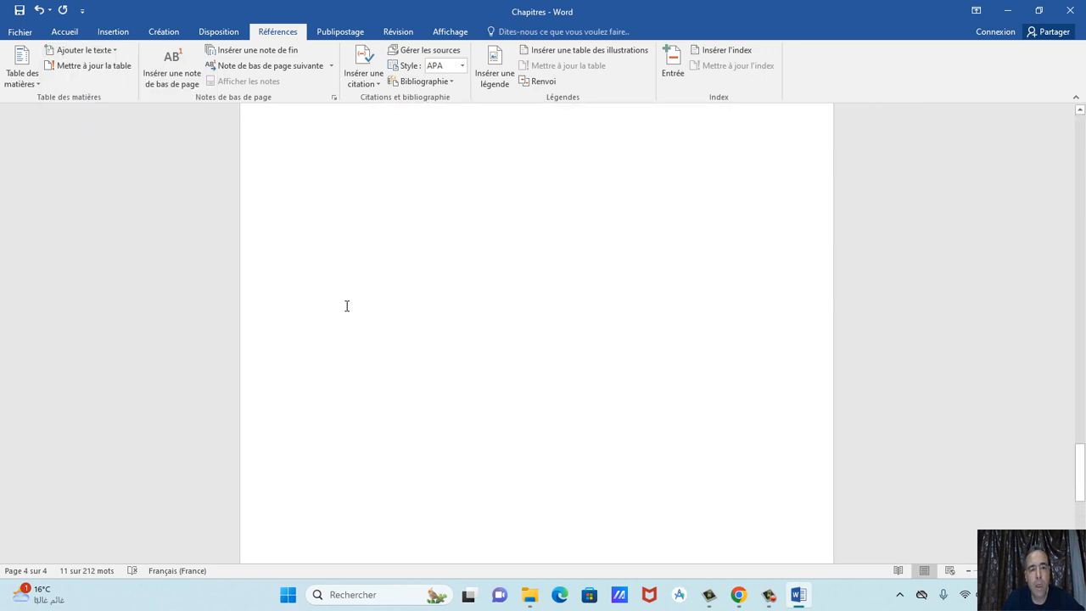
{"action": "scroll", "coordinate": [347, 305], "scroll_direction": "up", "scroll_amount": 1}
{"action": "left_click", "coordinate": [362, 254]}
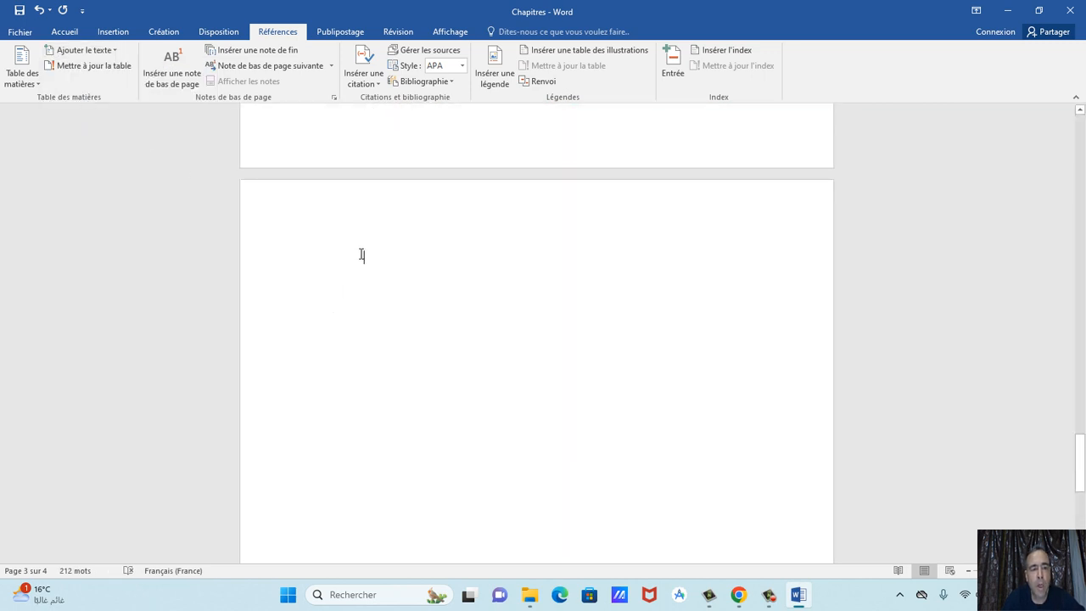
Insert Table automatique 2 on page 4, listing all three chapters and their sub-headings.
{"action": "left_click", "coordinate": [22, 75]}
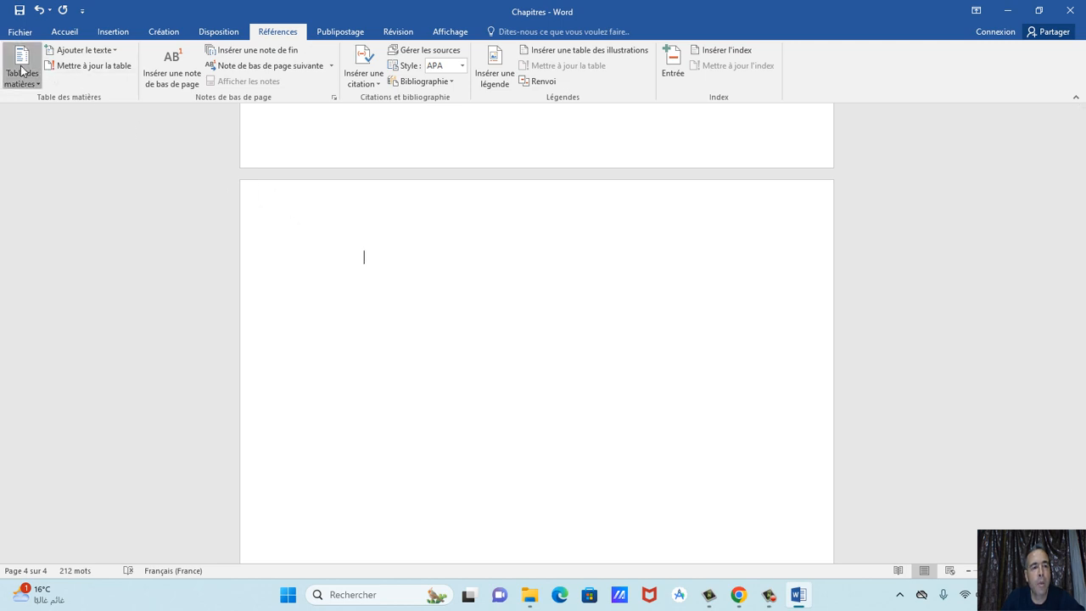
{"action": "left_click", "coordinate": [58, 225]}
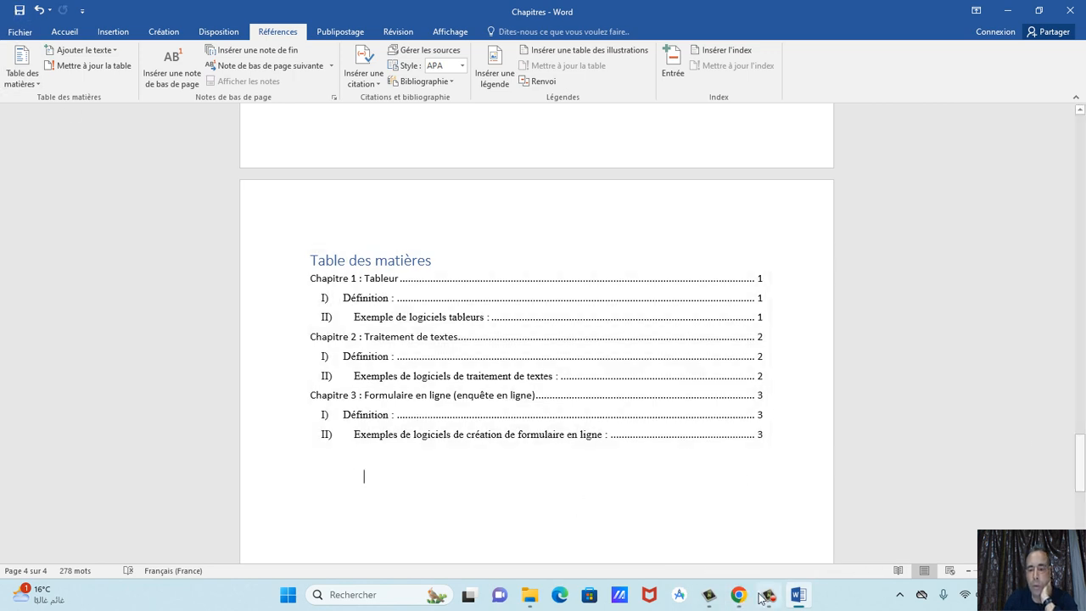
Highlight item 8 about the page header in TP3 traitement.pdf, then return to Word.
{"action": "left_click", "coordinate": [738, 594]}
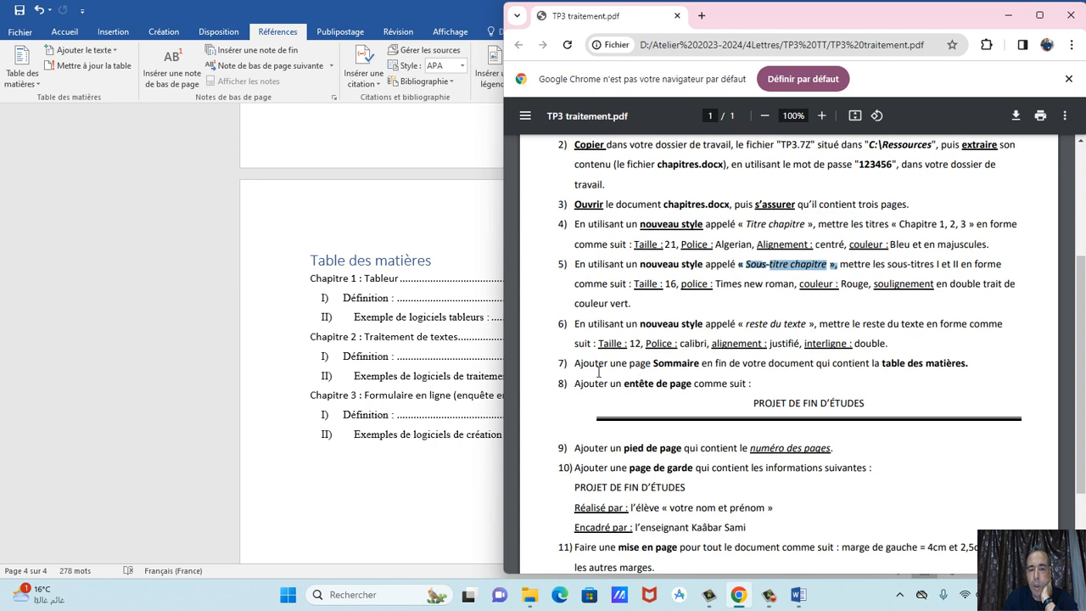
{"action": "left_click_drag", "start_coordinate": [575, 384], "coordinate": [761, 395]}
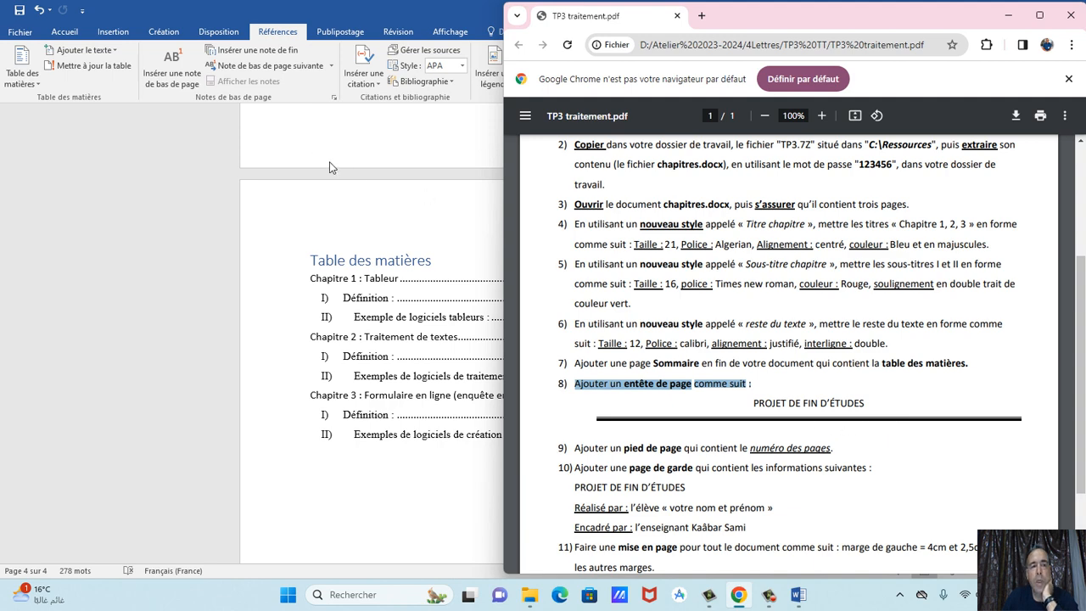
{"action": "left_click", "coordinate": [350, 188]}
{"action": "left_click", "coordinate": [109, 32]}
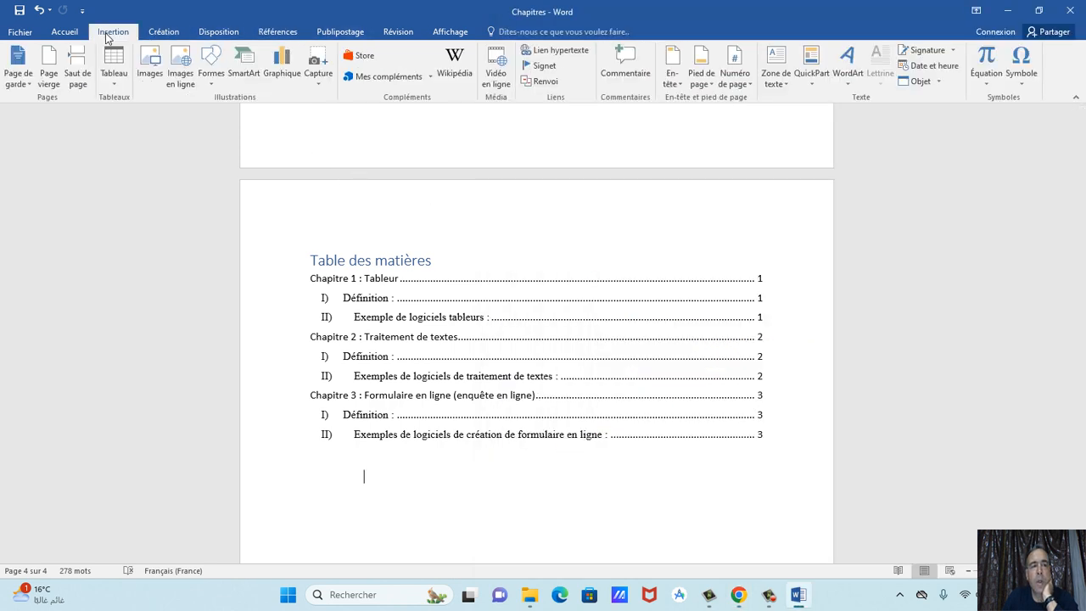
Insert a blank (Vide) header and replace its placeholder with PROJET DE FIN D'ETUDES.
{"action": "left_click", "coordinate": [669, 68]}
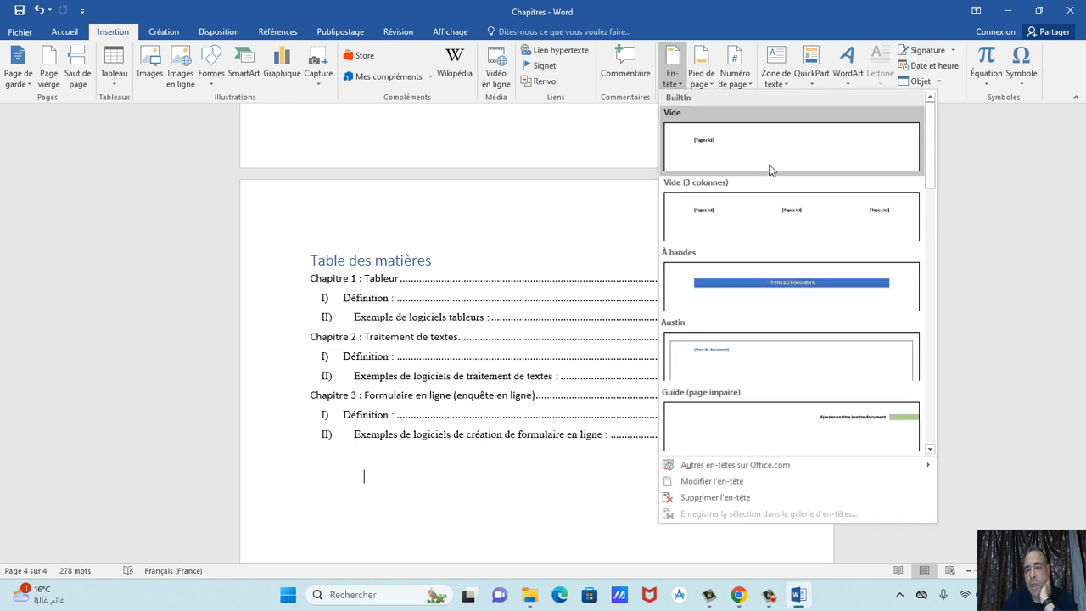
{"action": "scroll", "coordinate": [931, 180], "scroll_direction": "down", "scroll_amount": 1}
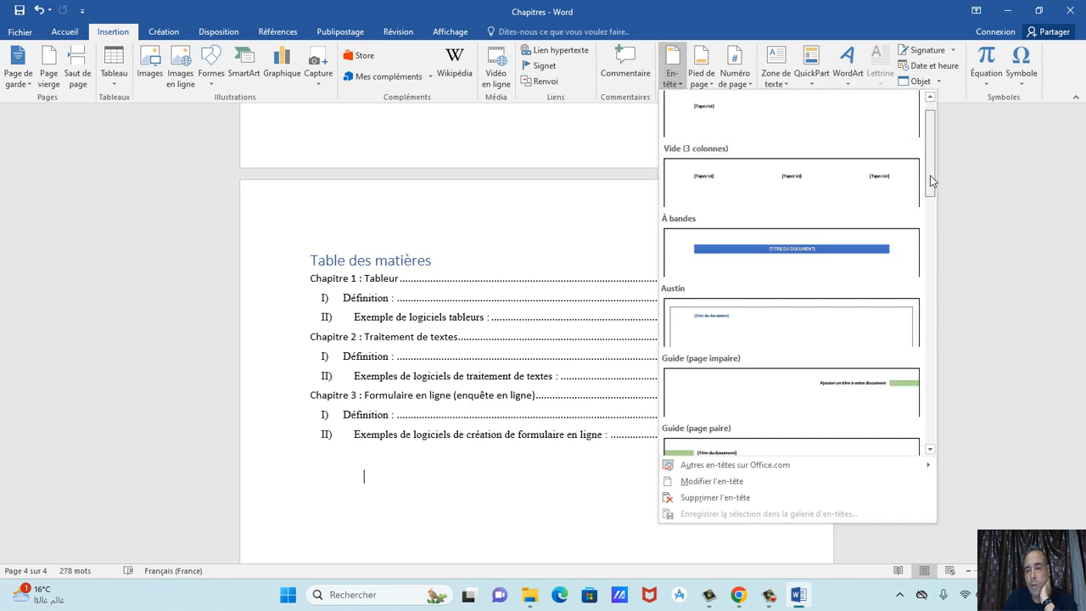
{"action": "left_click_drag", "start_coordinate": [930, 181], "coordinate": [938, 138]}
{"action": "left_click", "coordinate": [739, 146]}
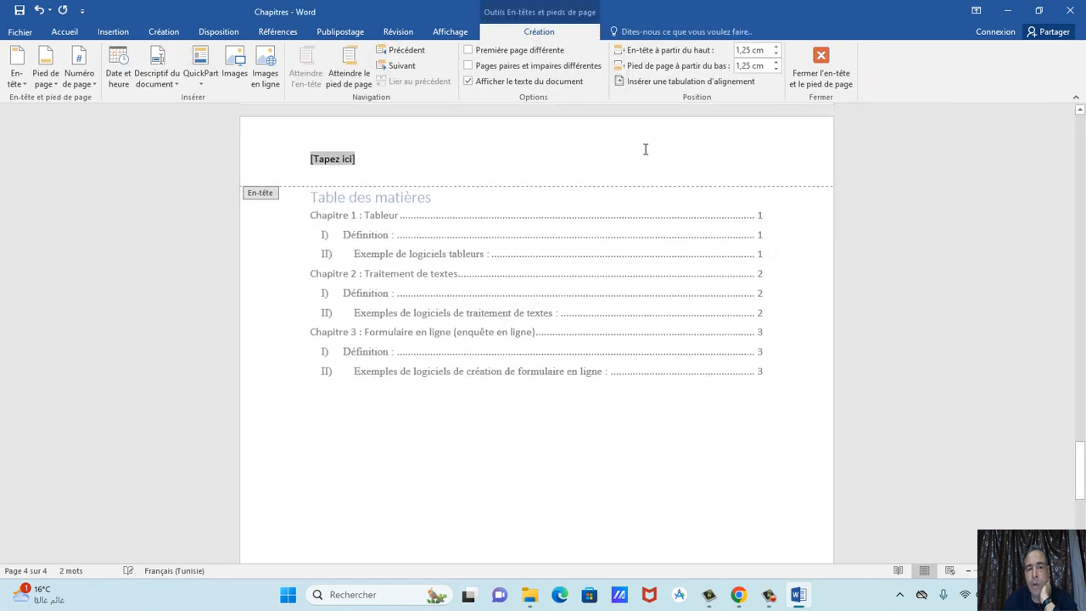
{"action": "key", "text": "Delete"}
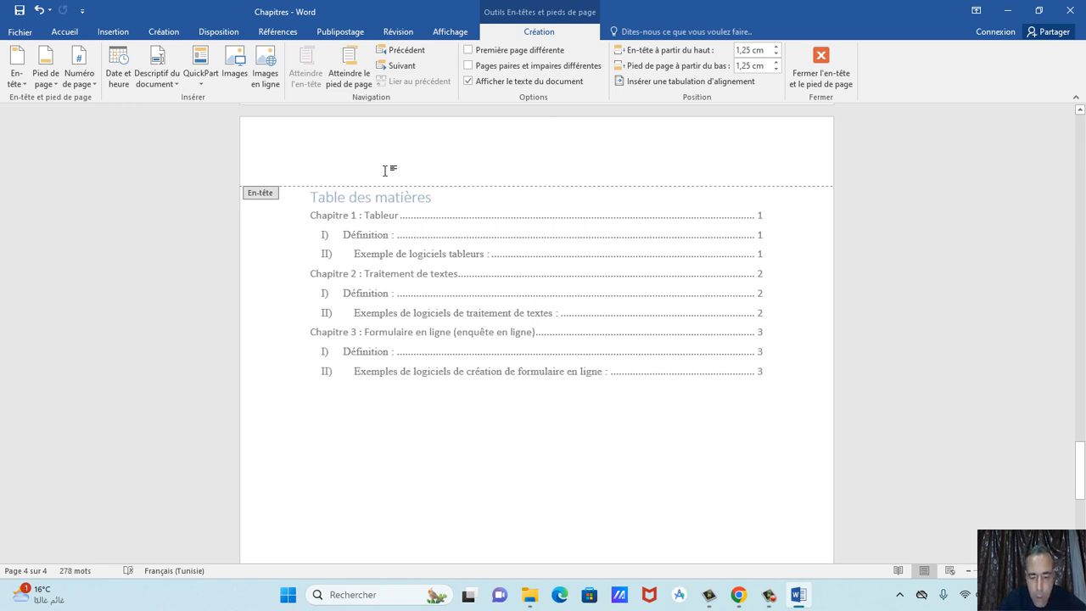
{"action": "type", "text": "PROJET DE FIN D’ETUDES"}
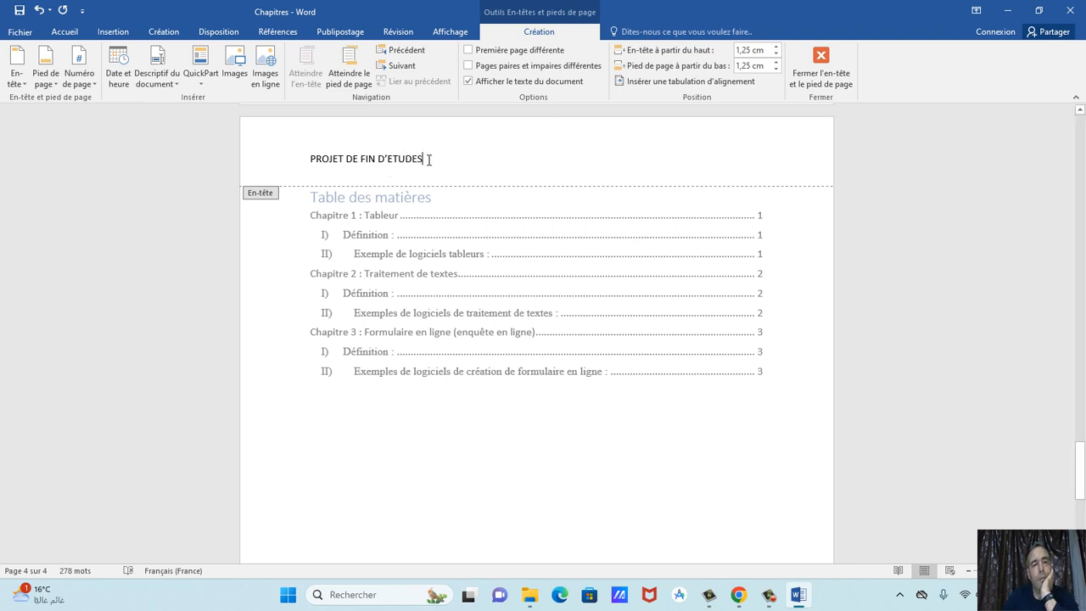
{"action": "left_click_drag", "start_coordinate": [428, 159], "coordinate": [310, 161]}
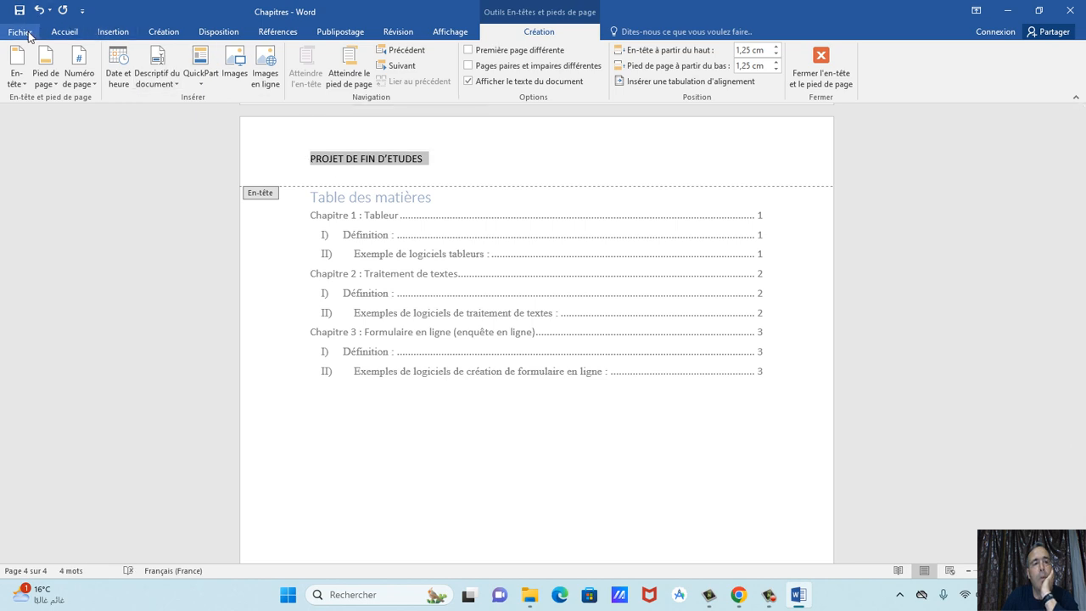
{"action": "left_click", "coordinate": [65, 31]}
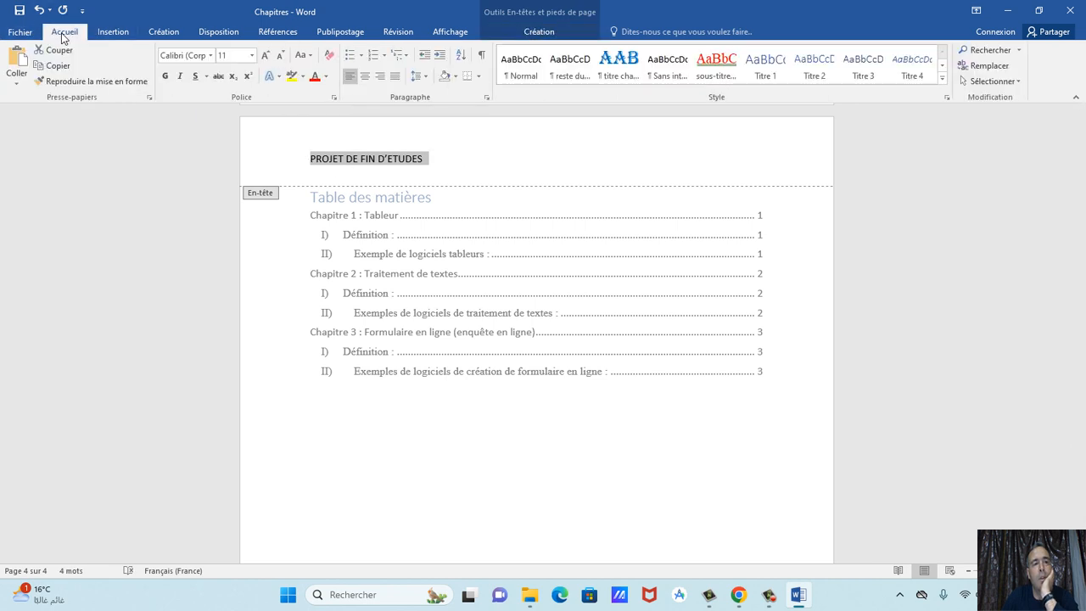
Centre the header title and set it to 16 pt.
{"action": "left_click", "coordinate": [365, 77]}
{"action": "left_click", "coordinate": [251, 56]}
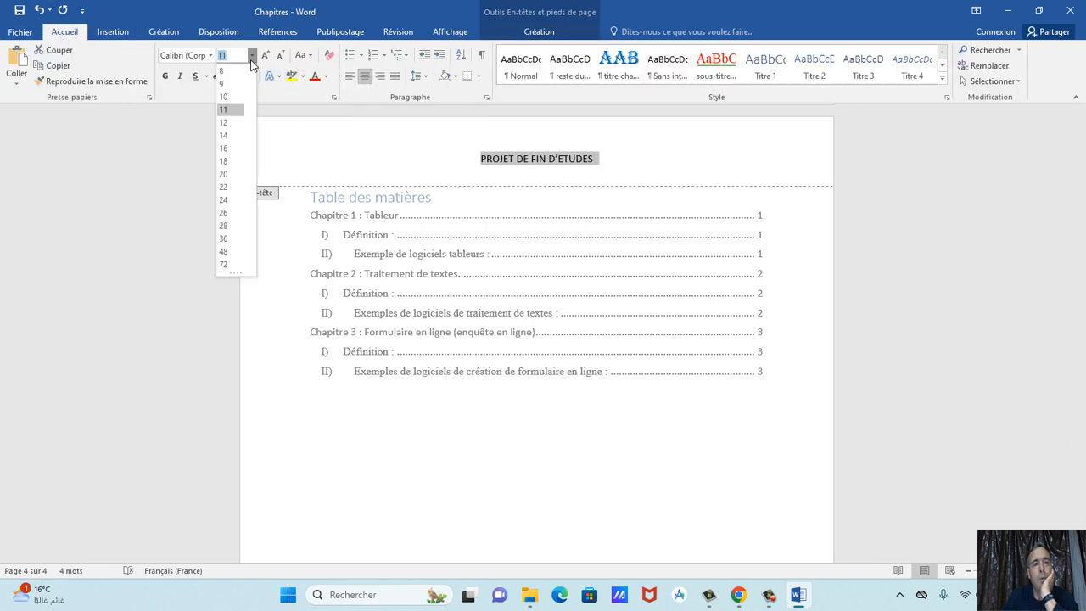
{"action": "left_click", "coordinate": [232, 153]}
{"action": "left_click", "coordinate": [245, 151]}
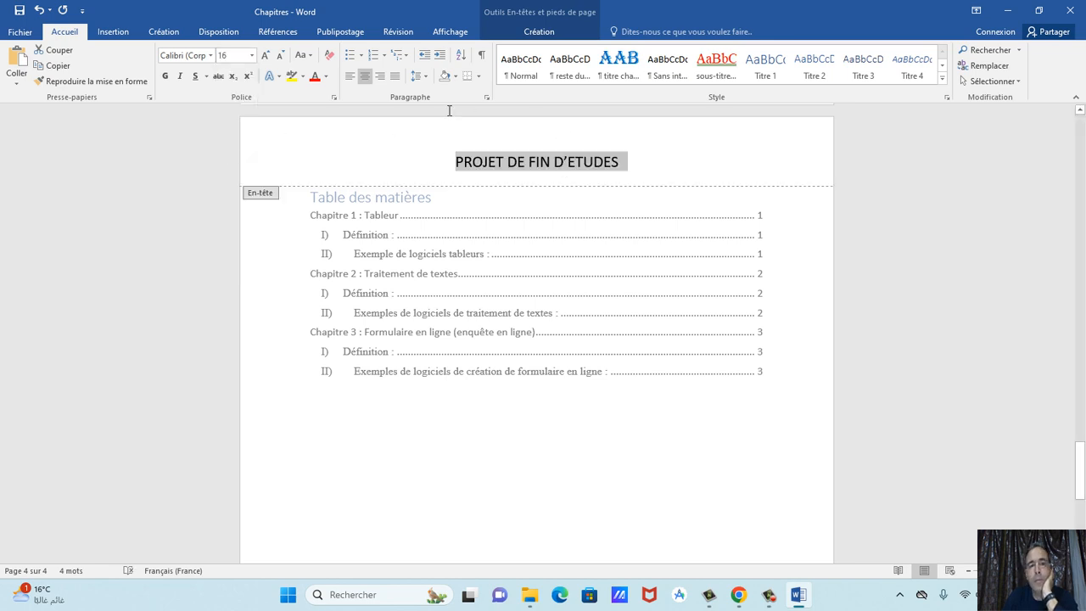
Give the header title a thick 3 pt bottom-only border, then close the header.
{"action": "left_click", "coordinate": [478, 76]}
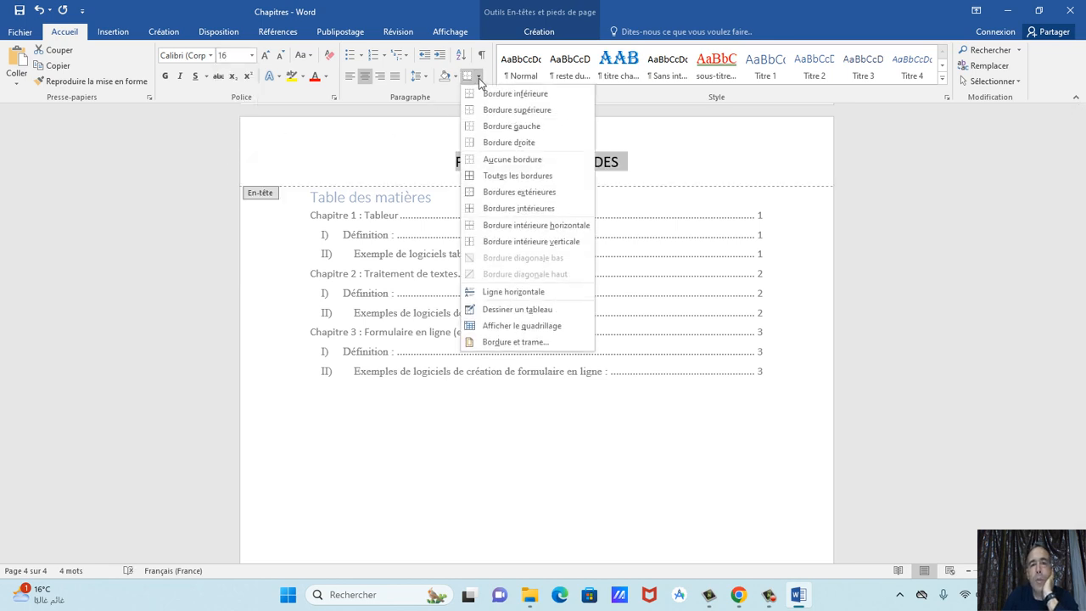
{"action": "left_click", "coordinate": [526, 348]}
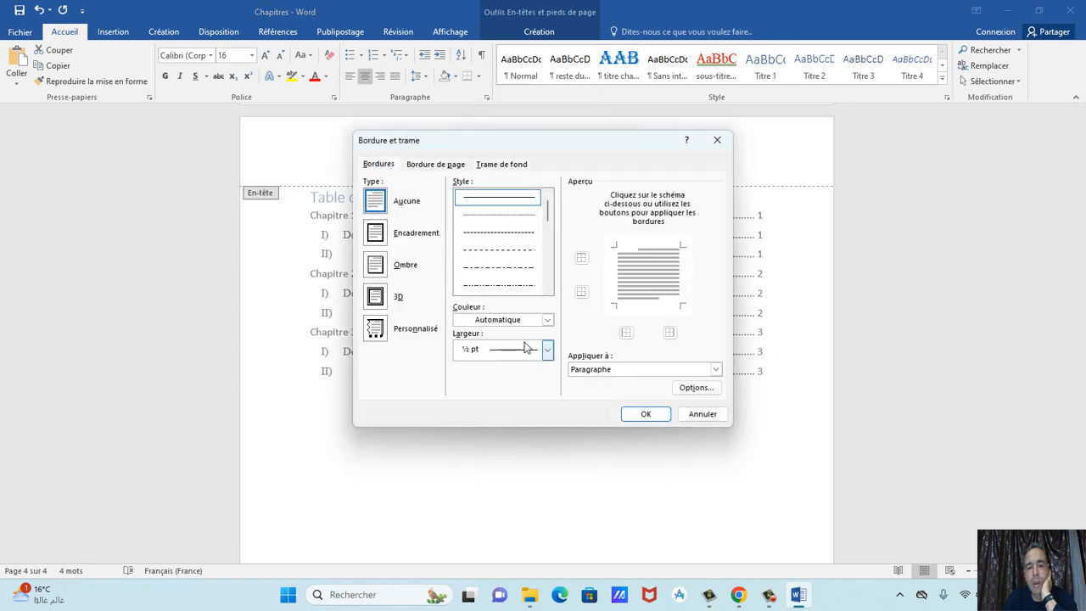
{"action": "left_click", "coordinate": [547, 350]}
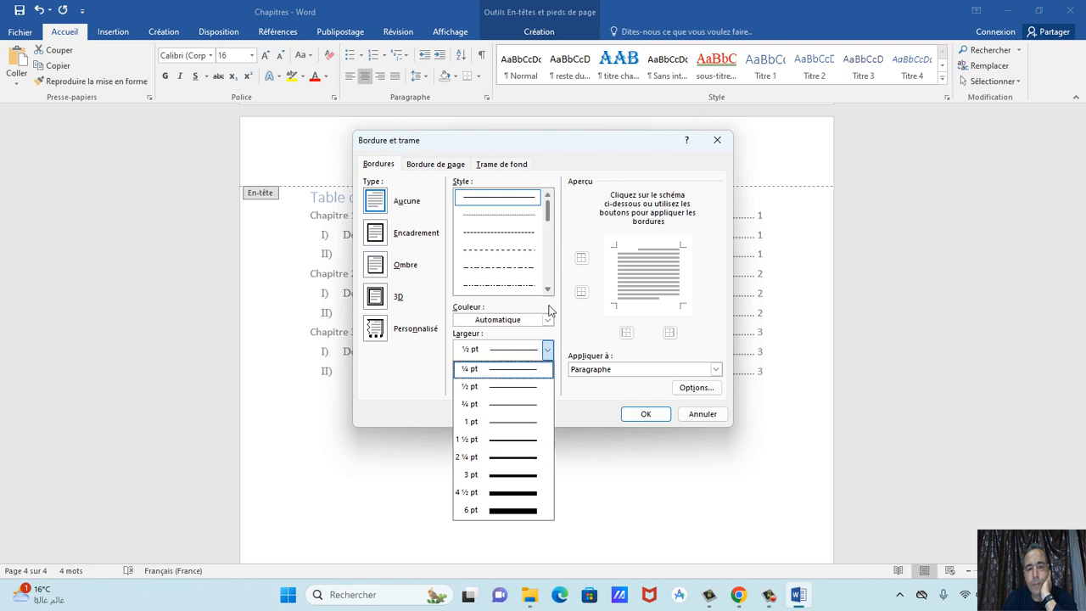
{"action": "left_click", "coordinate": [548, 352]}
{"action": "mouse_move", "coordinate": [547, 212]}
{"action": "left_mouse_down"}
{"action": "mouse_move", "coordinate": [546, 276]}
{"action": "mouse_move", "coordinate": [548, 233]}
{"action": "left_mouse_up"}
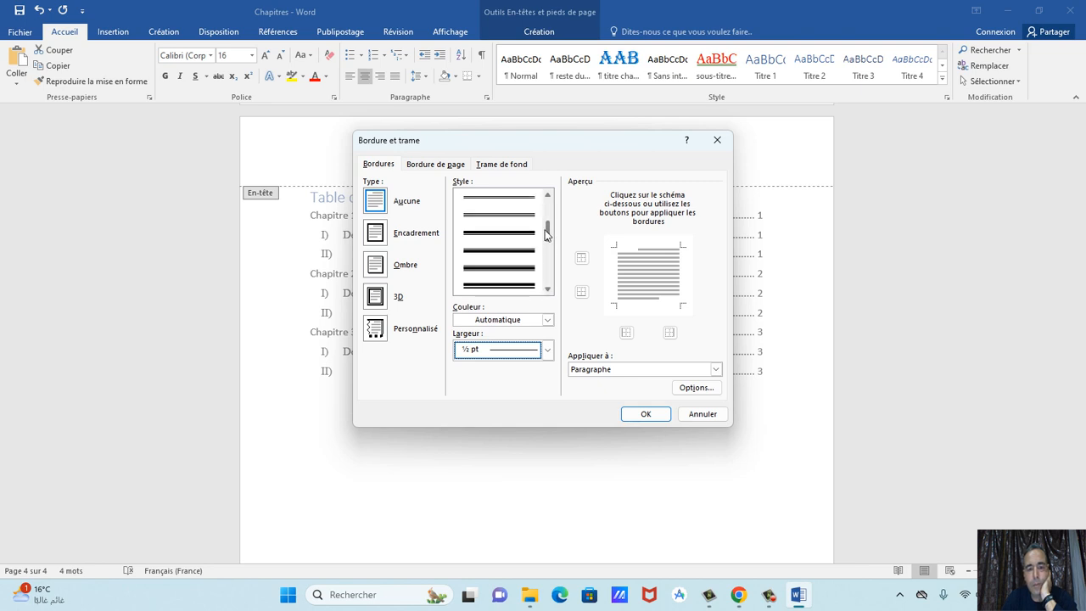
{"action": "left_click", "coordinate": [524, 241]}
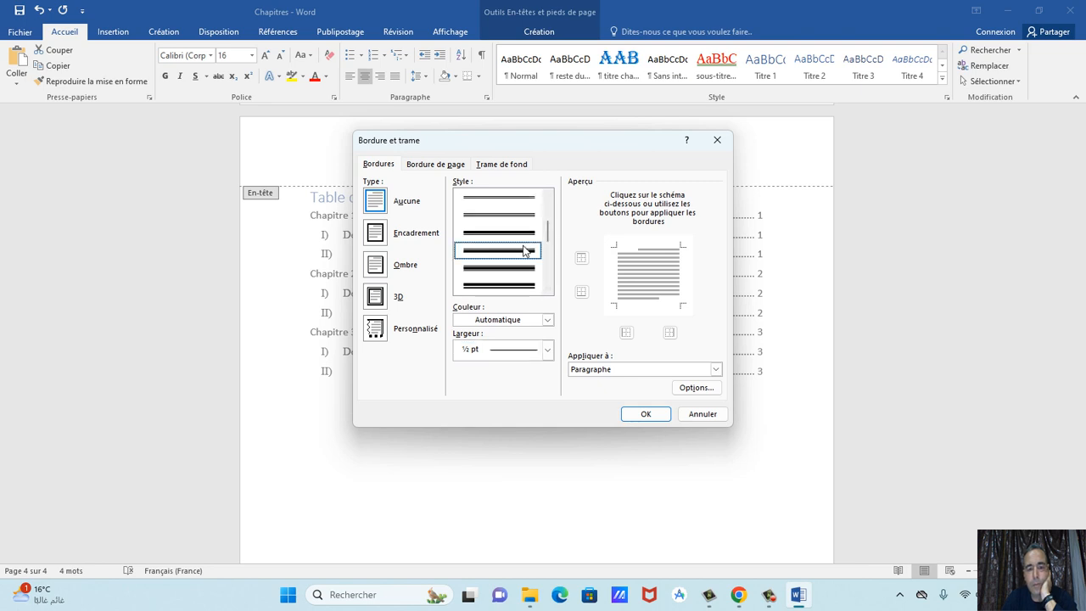
{"action": "left_click", "coordinate": [620, 270]}
{"action": "left_click", "coordinate": [649, 249]}
{"action": "left_click", "coordinate": [680, 280]}
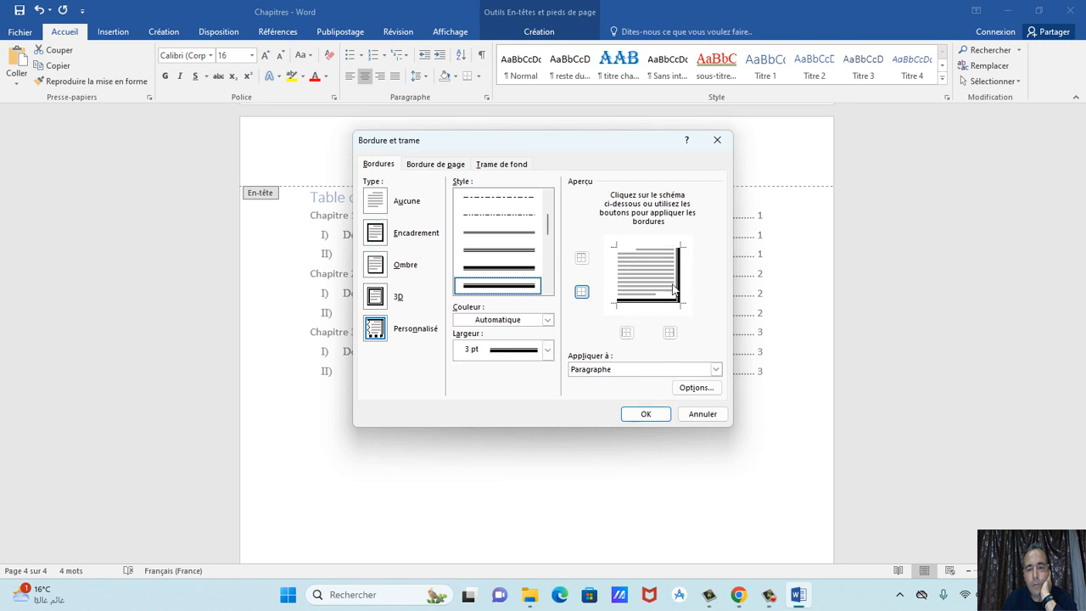
{"action": "left_click", "coordinate": [676, 287]}
{"action": "left_click", "coordinate": [648, 415]}
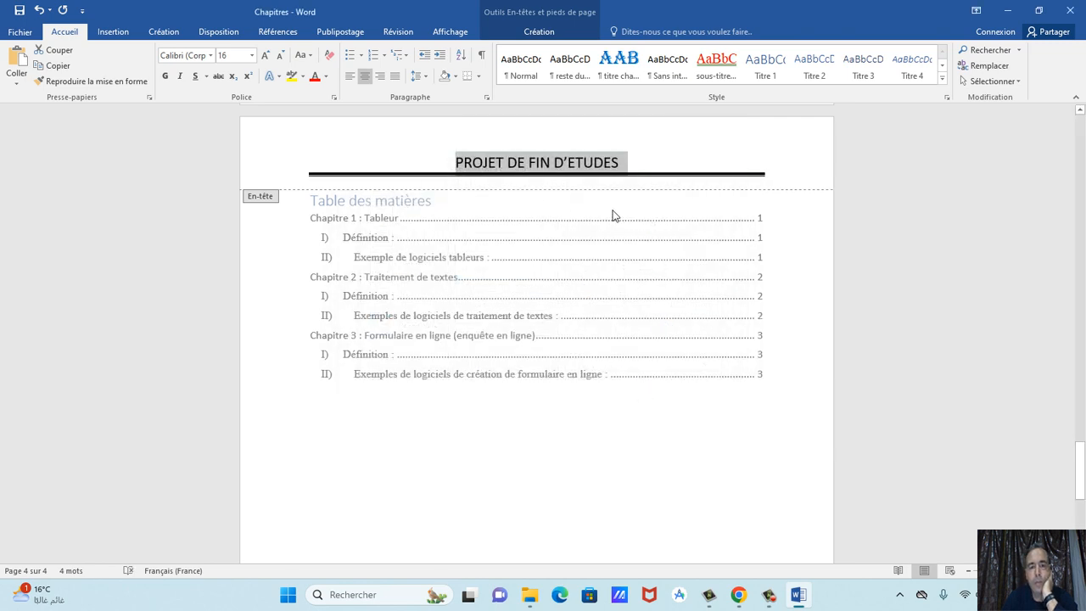
{"action": "double_click", "coordinate": [668, 253]}
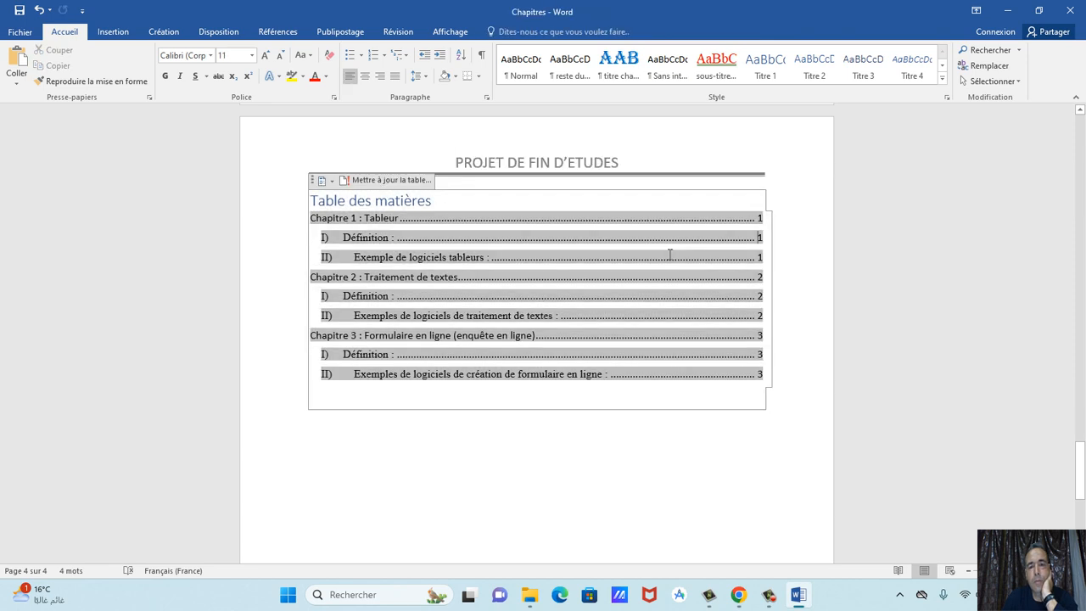
Return to the top of the document and glance at the assignment PDF before resuming in Word.
{"action": "left_click_drag", "start_coordinate": [1082, 442], "coordinate": [1082, 144]}
{"action": "left_click", "coordinate": [659, 286]}
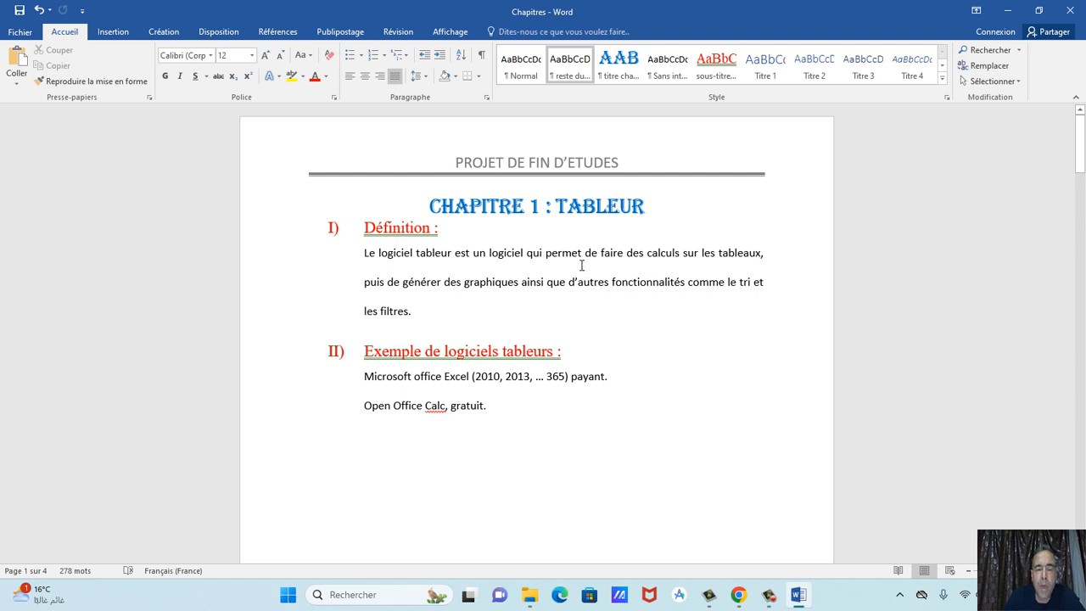
{"action": "left_click", "coordinate": [737, 593]}
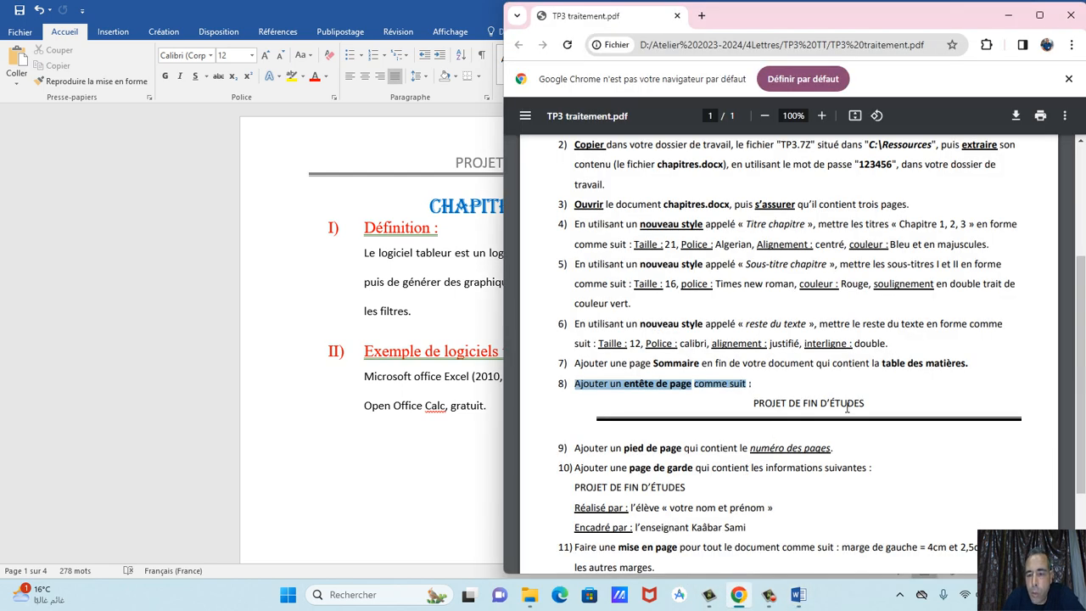
{"action": "left_click", "coordinate": [456, 166]}
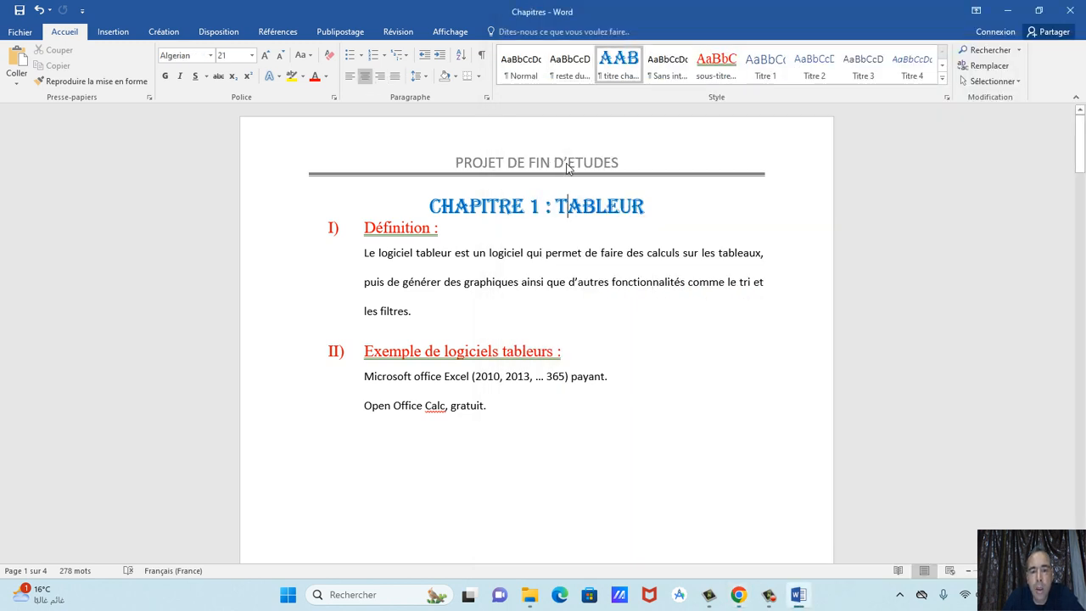
Replace the E in ETUDES with the symbol É, then close the header.
{"action": "double_click", "coordinate": [571, 168]}
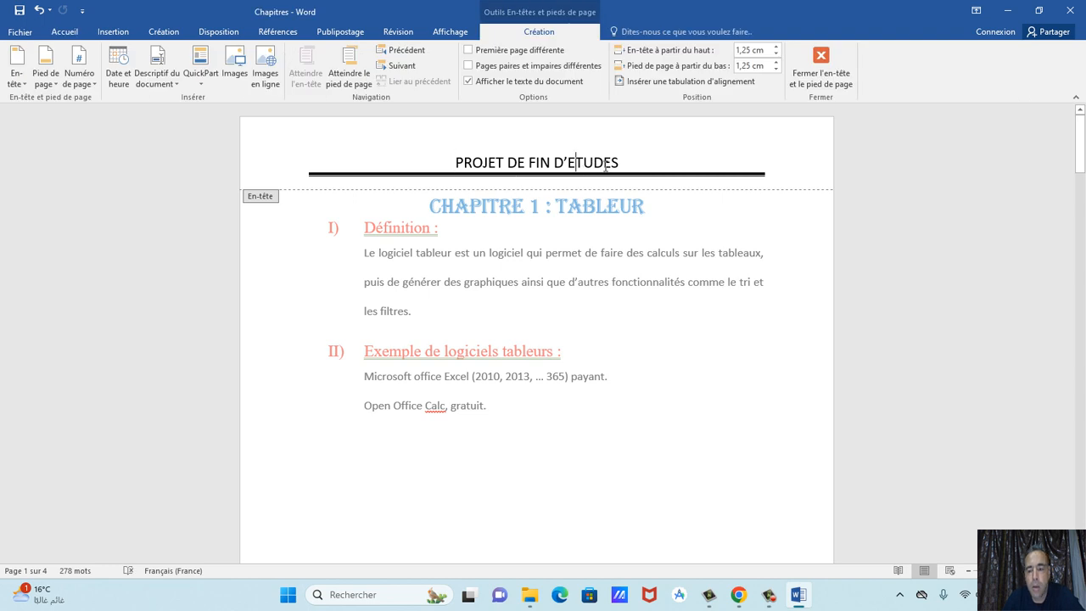
{"action": "key", "text": "Delete"}
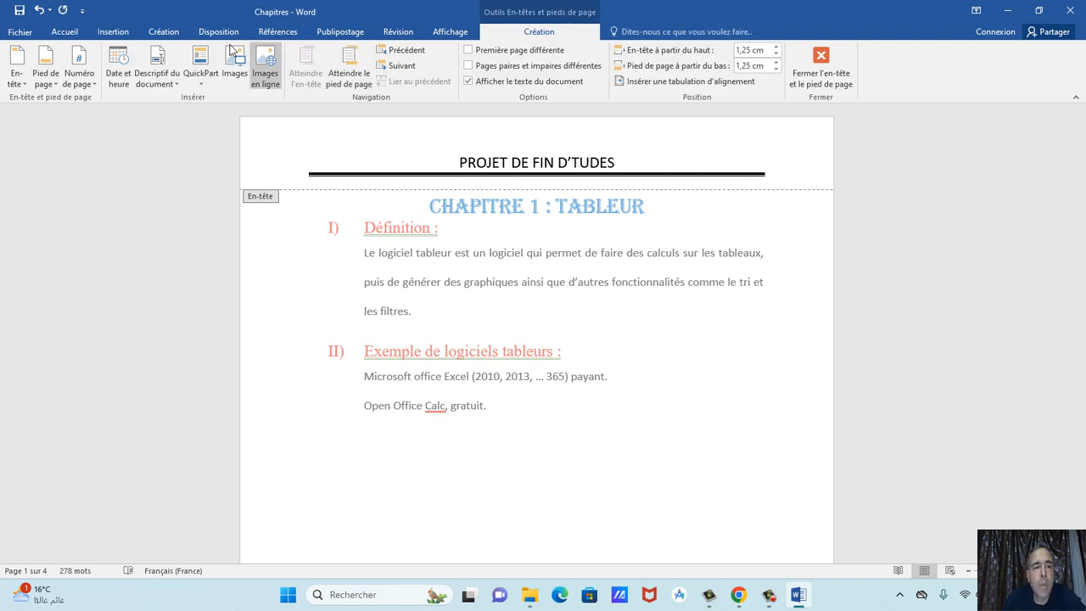
{"action": "left_click", "coordinate": [112, 32]}
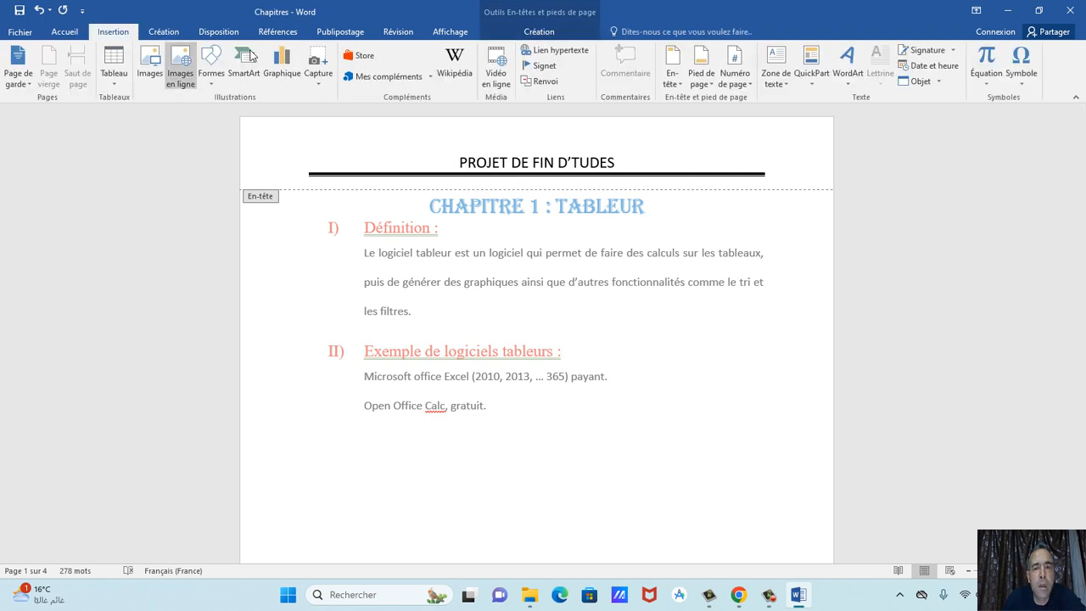
{"action": "left_click", "coordinate": [1025, 72]}
{"action": "left_click", "coordinate": [989, 100]}
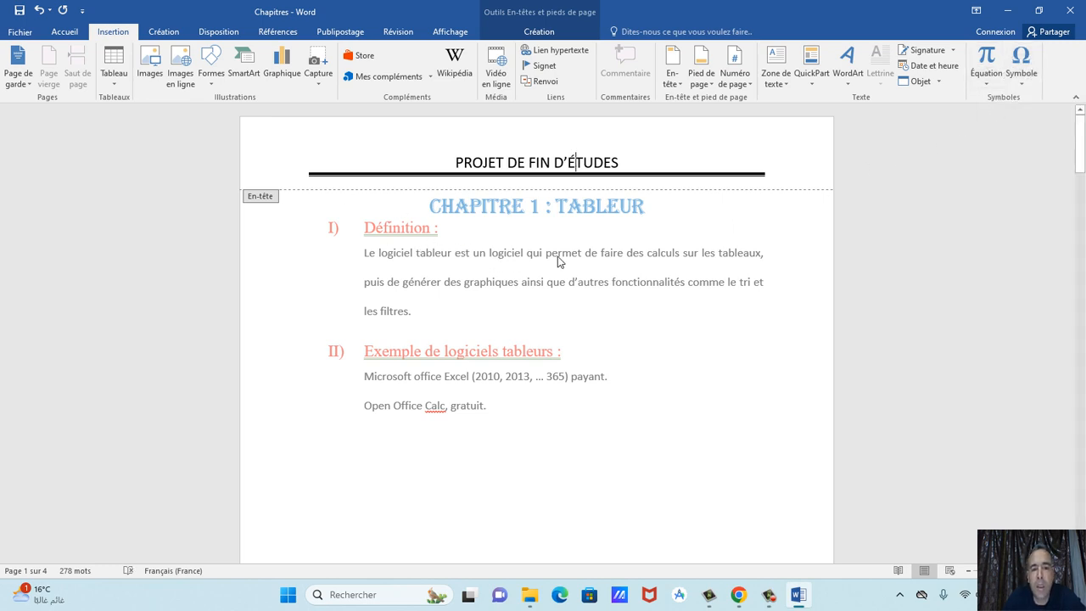
{"action": "double_click", "coordinate": [581, 259]}
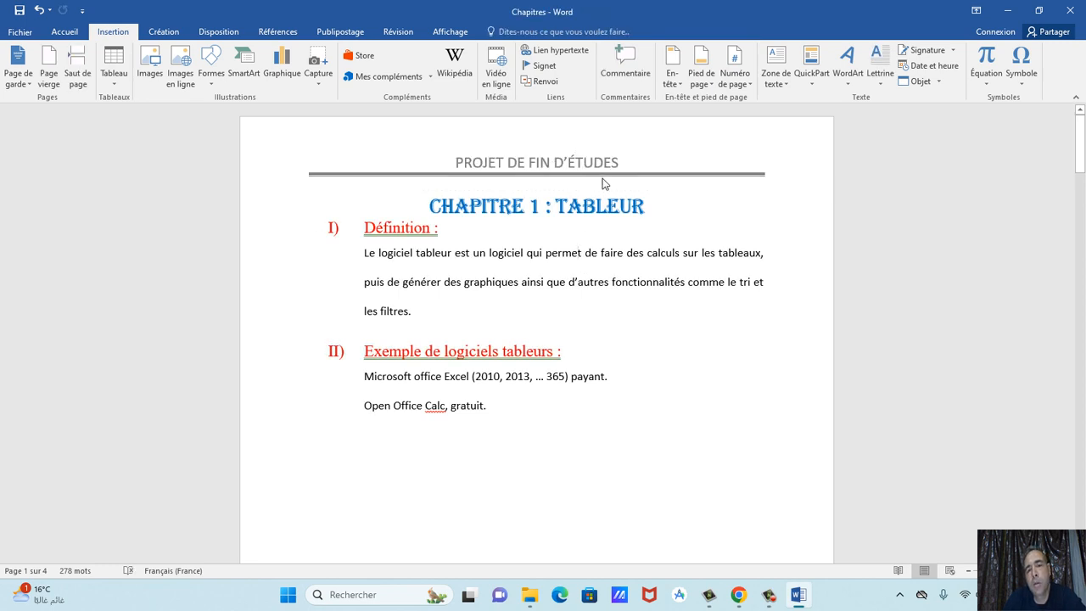
Scroll through every page down to the Table des matières, then bring up the TP3 PDF.
{"action": "scroll", "coordinate": [594, 289], "scroll_direction": "down", "scroll_amount": 15}
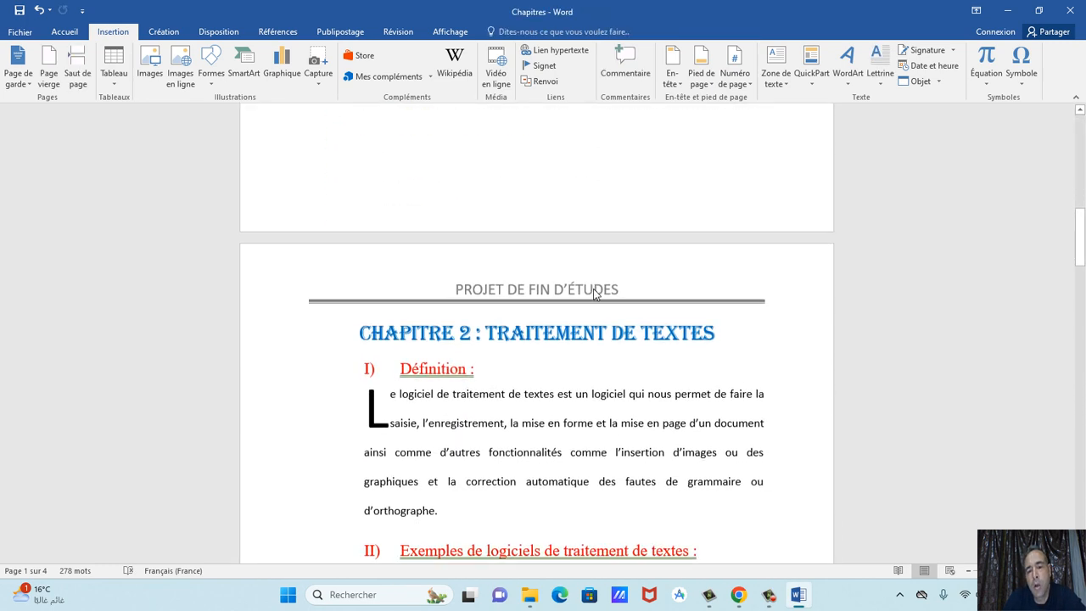
{"action": "scroll", "coordinate": [595, 303], "scroll_direction": "down", "scroll_amount": 5}
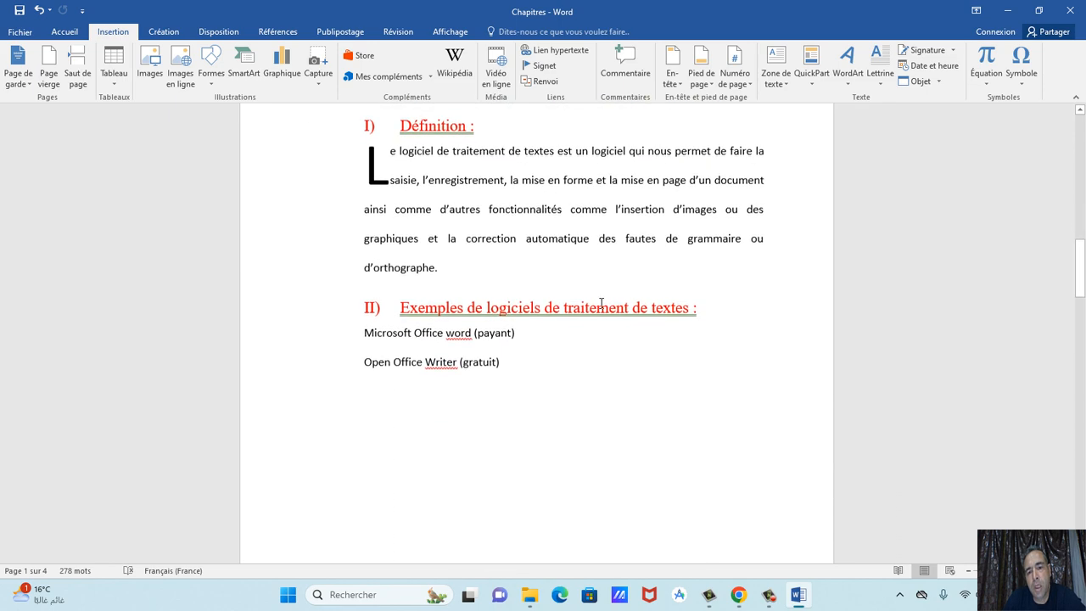
{"action": "scroll", "coordinate": [600, 303], "scroll_direction": "down", "scroll_amount": 10}
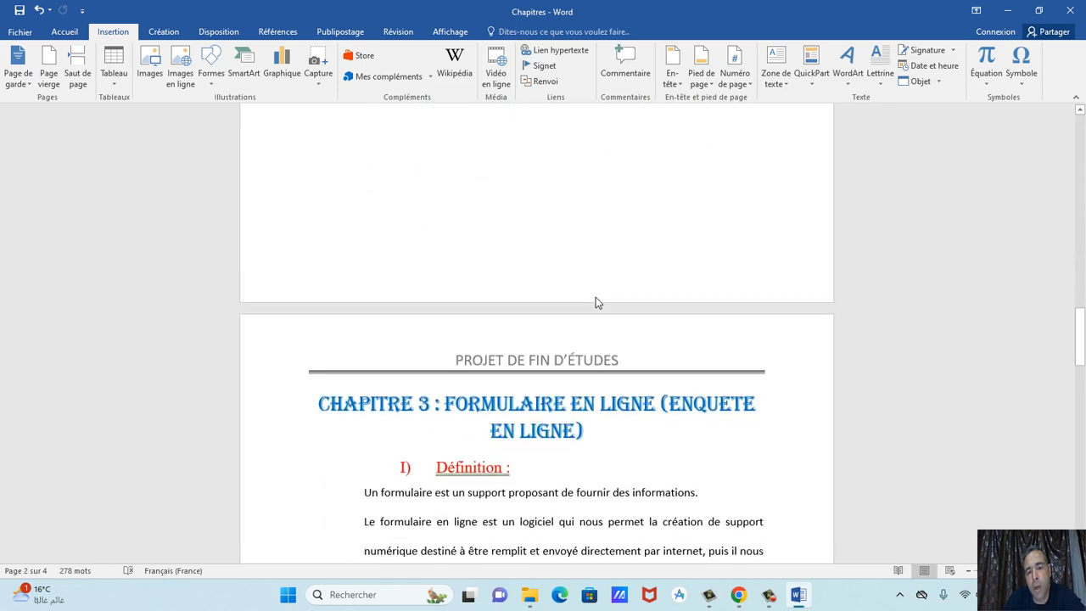
{"action": "scroll", "coordinate": [603, 303], "scroll_direction": "down", "scroll_amount": 8}
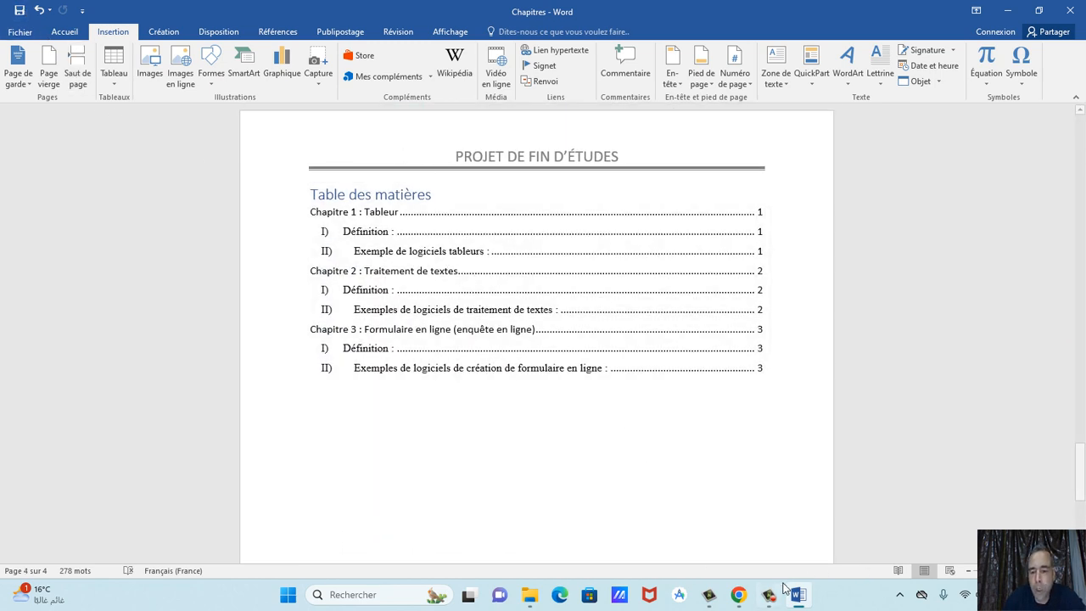
{"action": "left_click", "coordinate": [739, 595]}
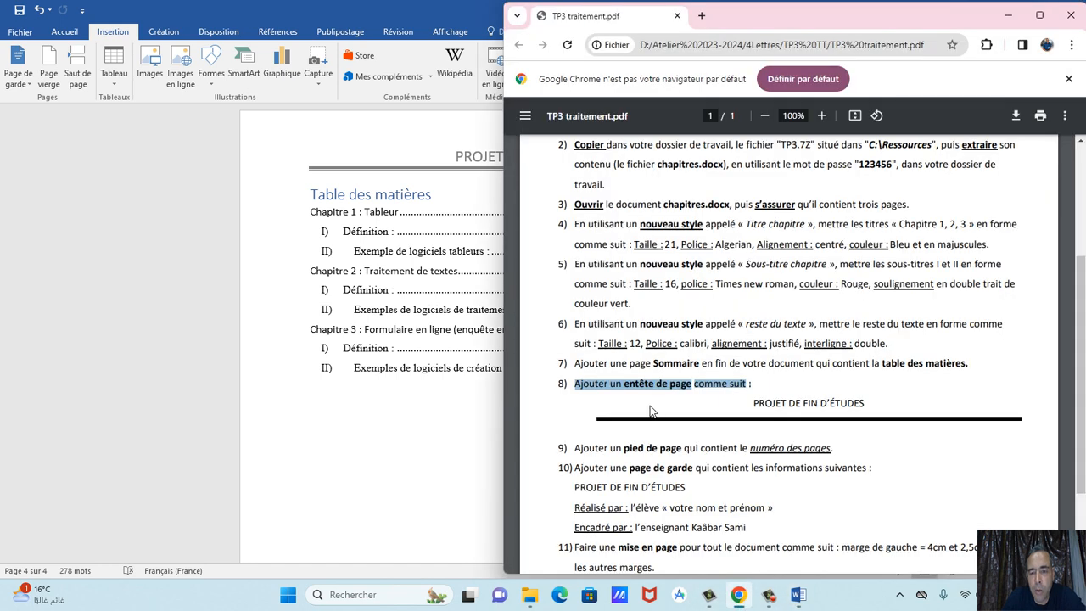
Read the PDF's items 11–12, then go back to page 1 of the Word document.
{"action": "scroll", "coordinate": [670, 429], "scroll_direction": "down", "scroll_amount": 3}
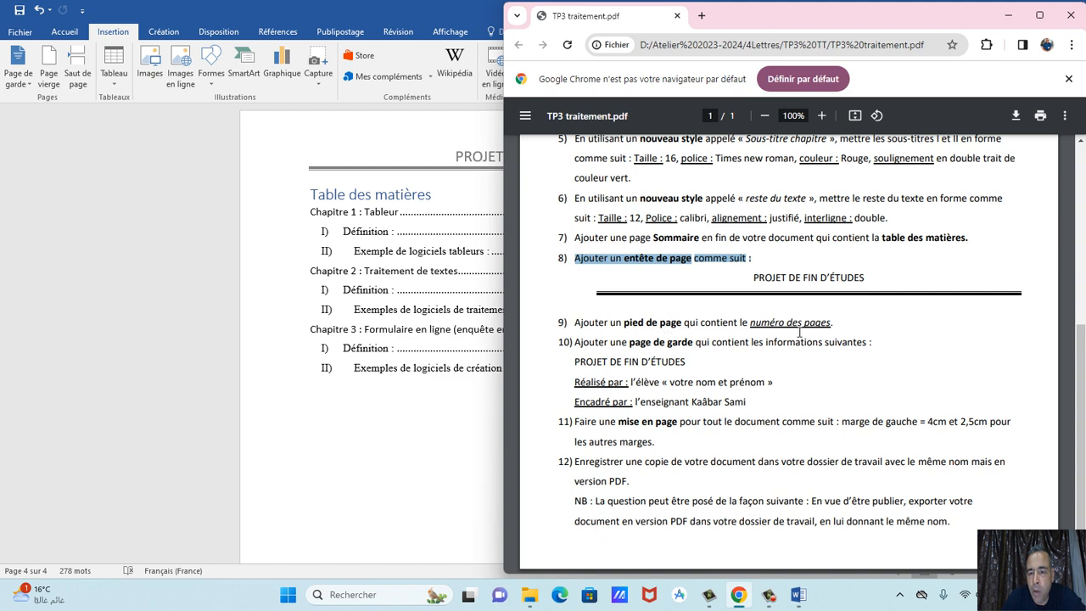
{"action": "left_click", "coordinate": [436, 121]}
{"action": "left_click_drag", "start_coordinate": [1081, 471], "coordinate": [1083, 127]}
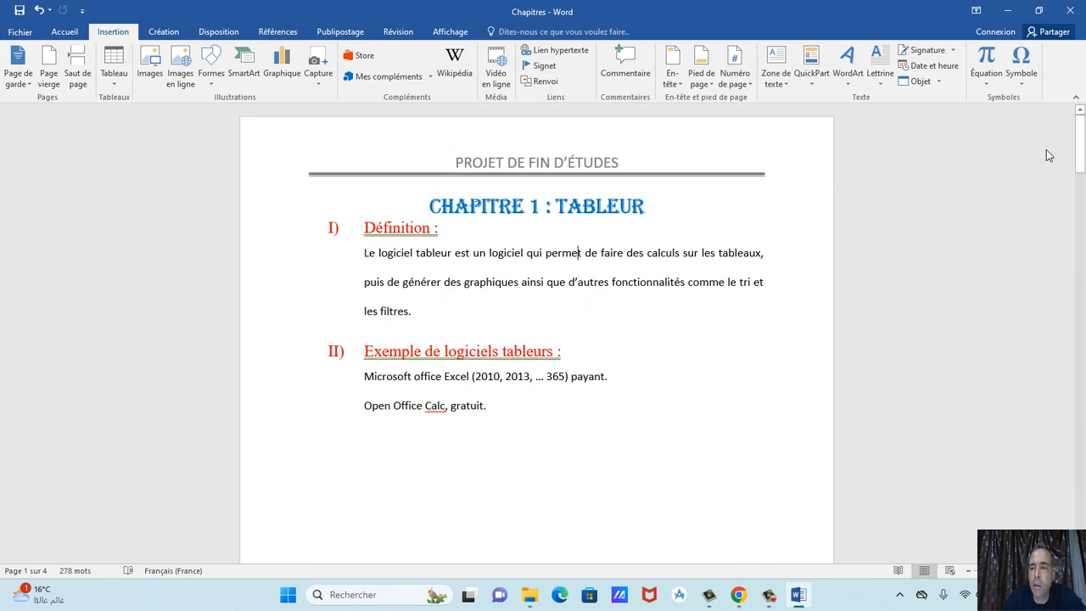
Try a folded-corner page number at the page bottom, then undo it.
{"action": "mouse_move", "coordinate": [1080, 136]}
{"action": "left_mouse_down"}
{"action": "mouse_move", "coordinate": [1083, 222]}
{"action": "mouse_move", "coordinate": [1083, 116]}
{"action": "left_mouse_up"}
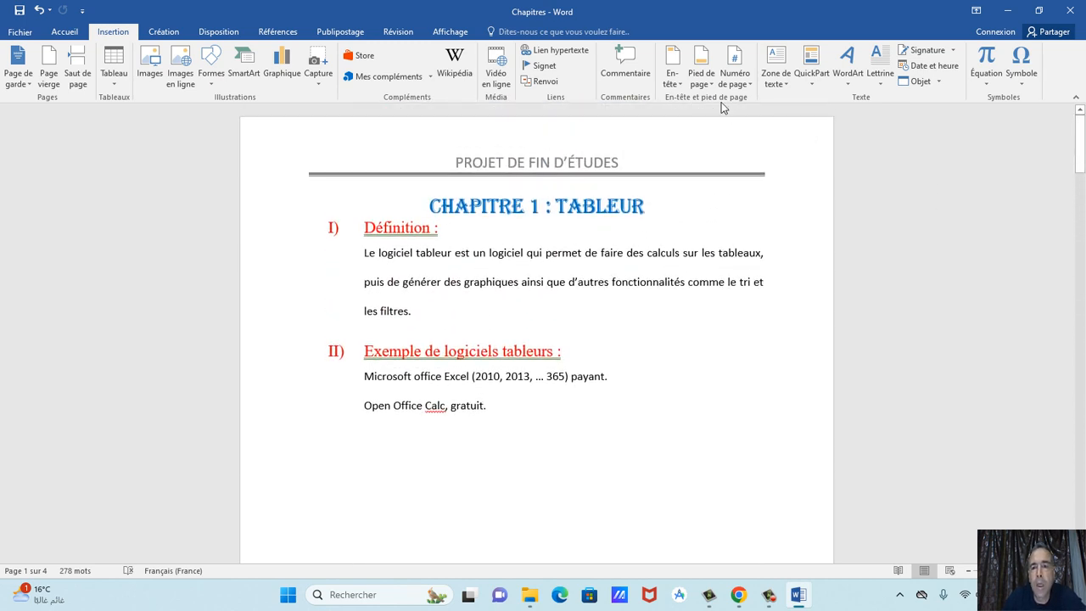
{"action": "left_click", "coordinate": [733, 77]}
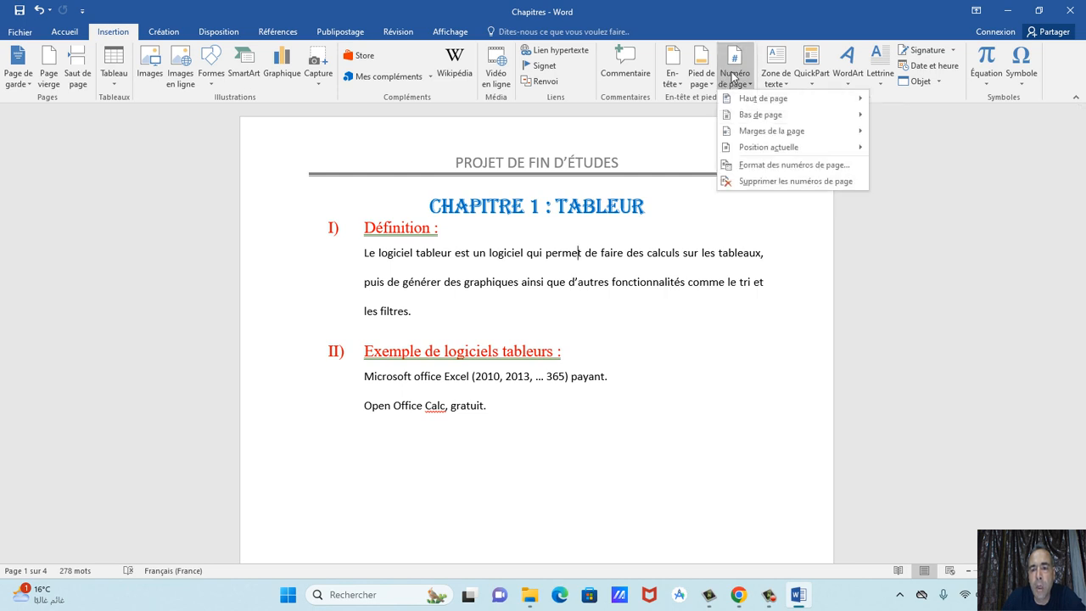
{"action": "mouse_move", "coordinate": [779, 118]}
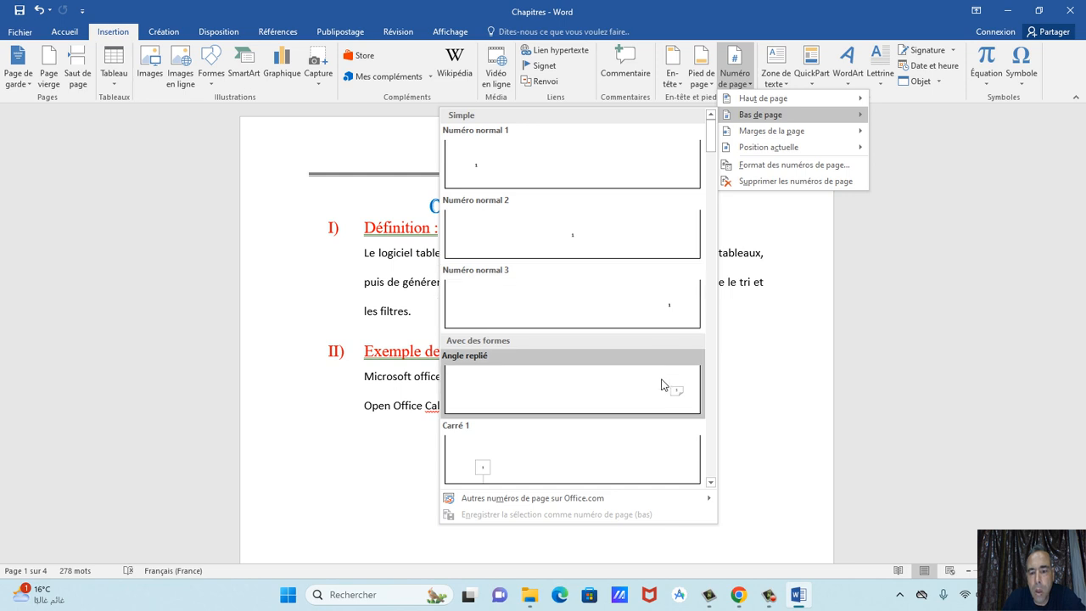
{"action": "left_click", "coordinate": [662, 386]}
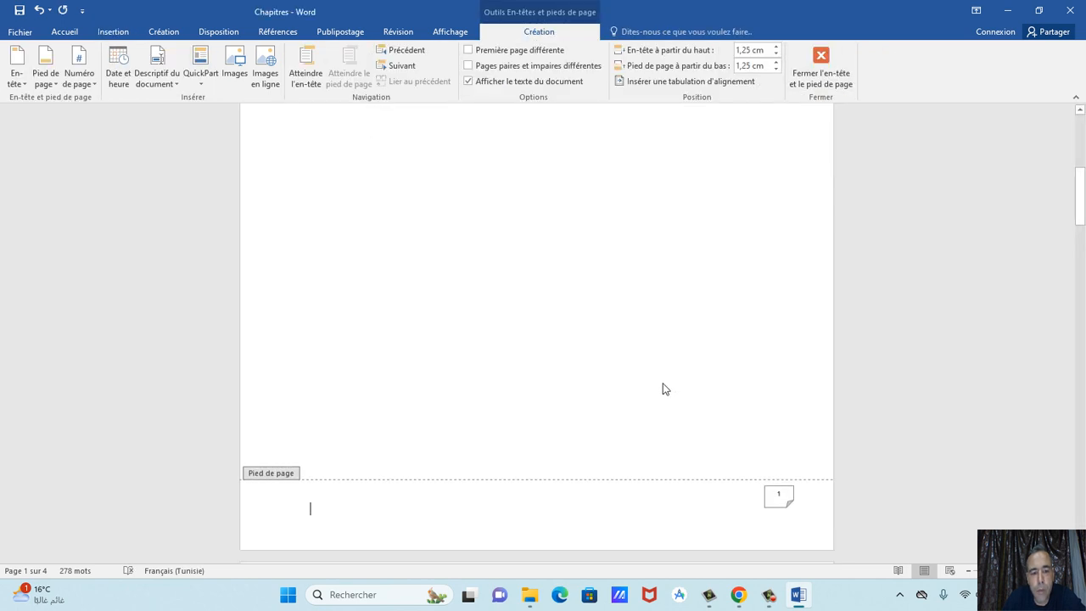
{"action": "double_click", "coordinate": [641, 312]}
{"action": "scroll", "coordinate": [645, 310], "scroll_direction": "up", "scroll_amount": 5}
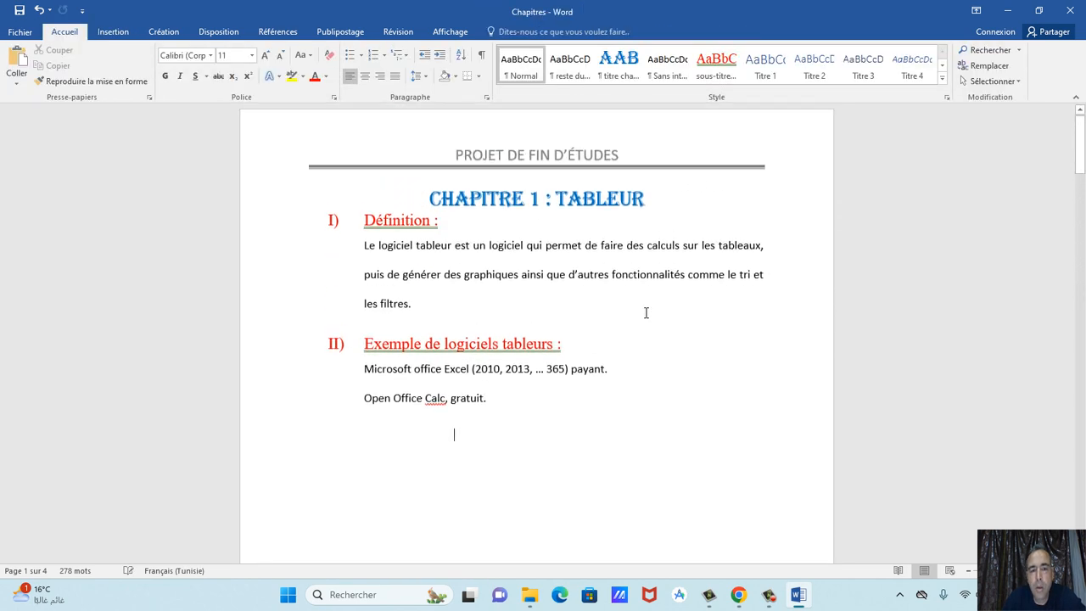
{"action": "scroll", "coordinate": [646, 312], "scroll_direction": "down", "scroll_amount": 15}
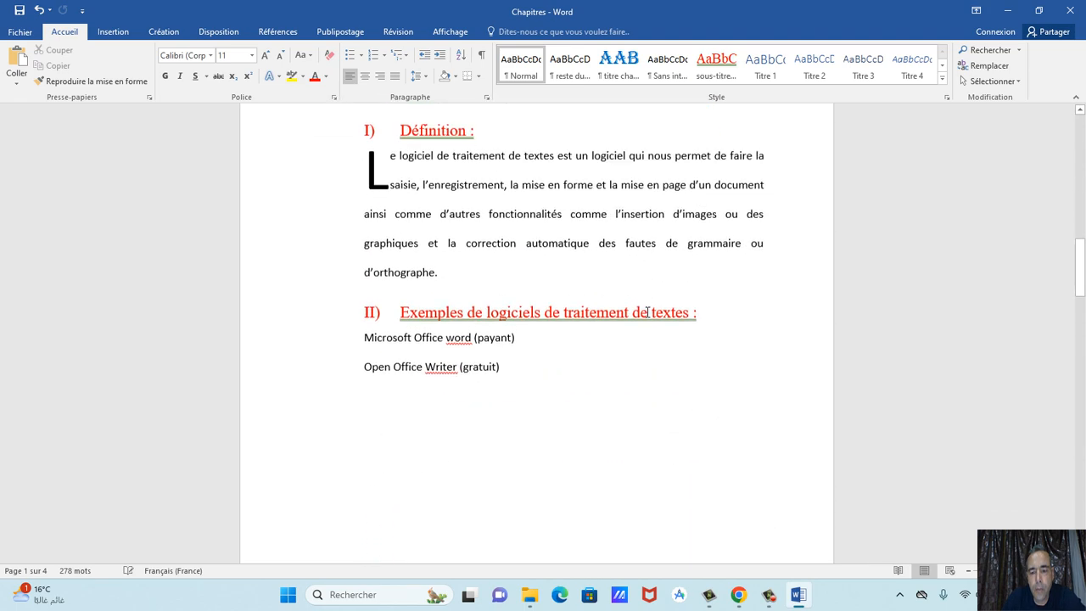
{"action": "scroll", "coordinate": [647, 312], "scroll_direction": "down", "scroll_amount": 12}
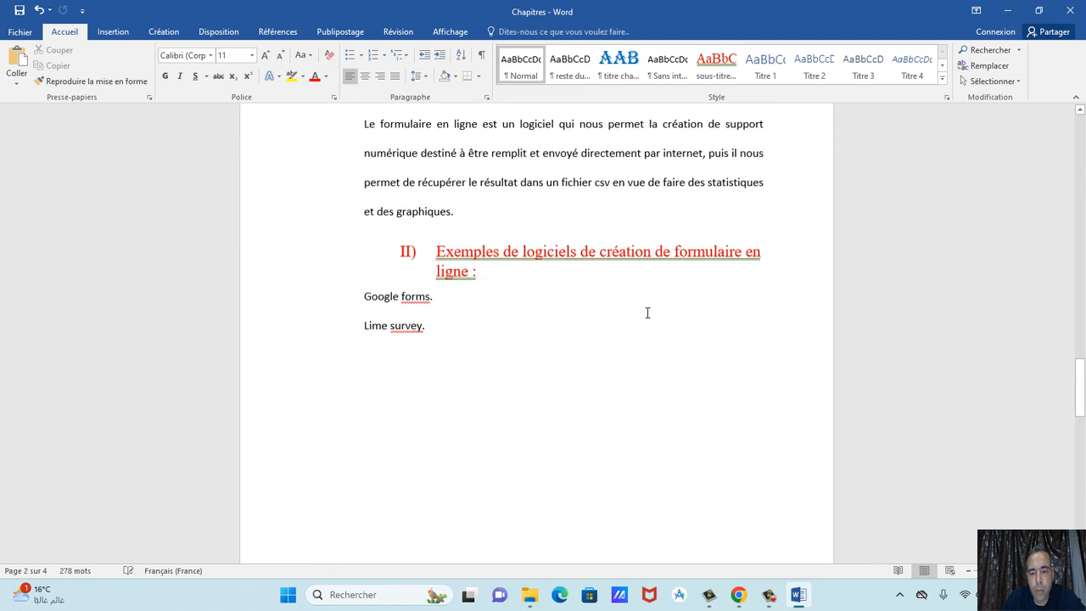
{"action": "scroll", "coordinate": [647, 312], "scroll_direction": "down", "scroll_amount": 8}
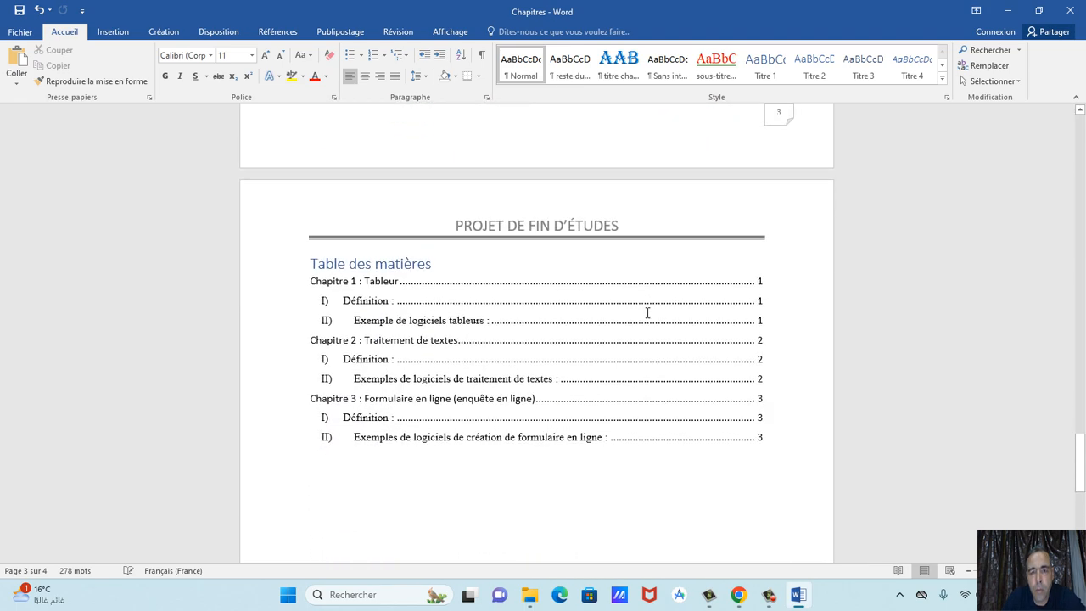
{"action": "left_click", "coordinate": [695, 363]}
{"action": "scroll", "coordinate": [695, 363], "scroll_direction": "down", "scroll_amount": 8}
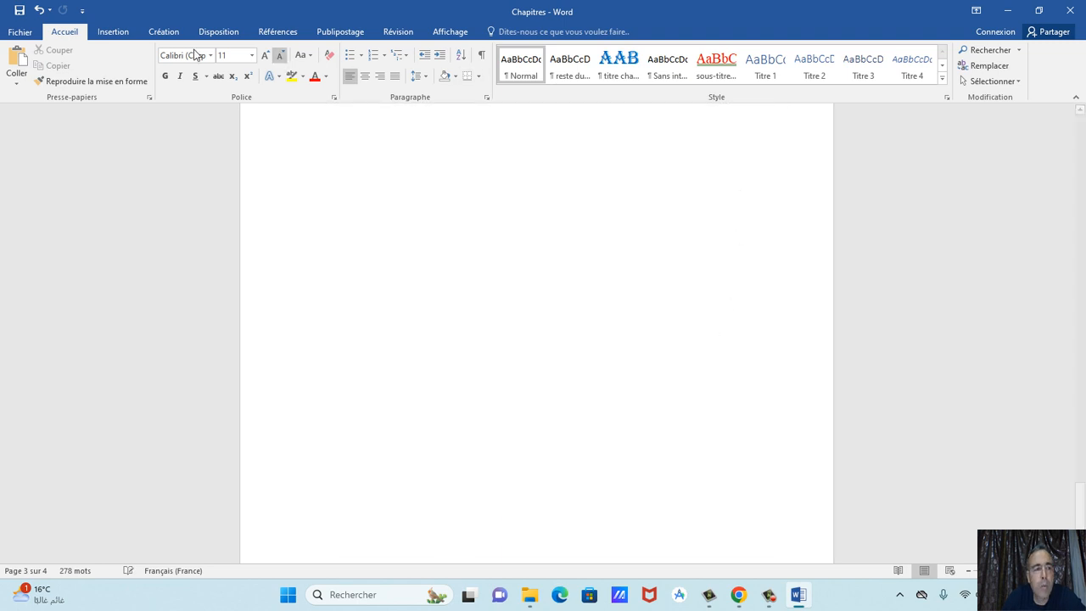
{"action": "left_click", "coordinate": [40, 12]}
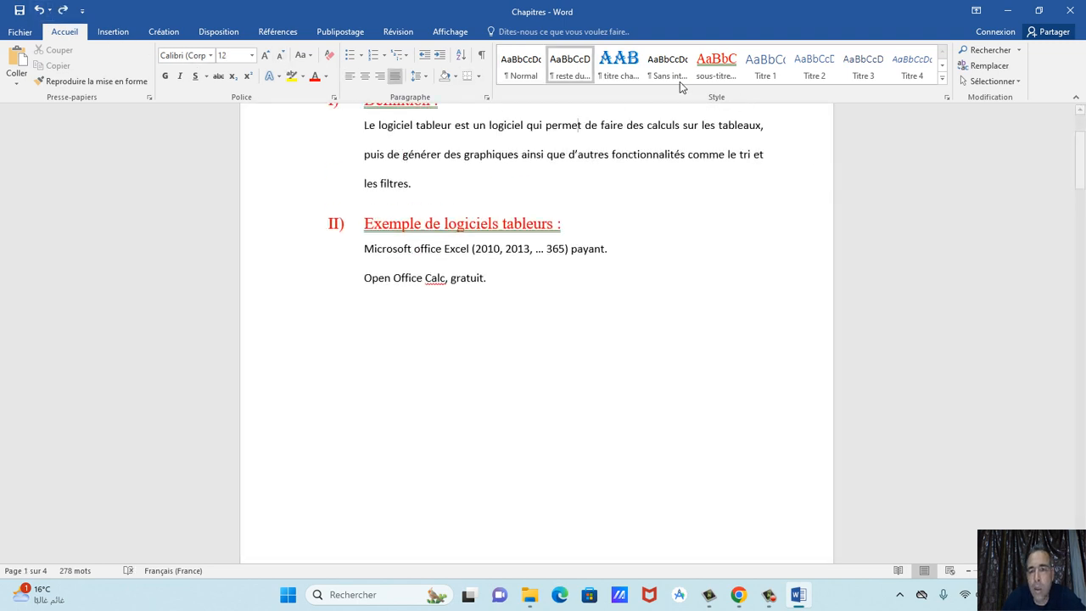
Add the Quadrillage footer showing Page n | 4 on every page and close the footer.
{"action": "left_click", "coordinate": [113, 31]}
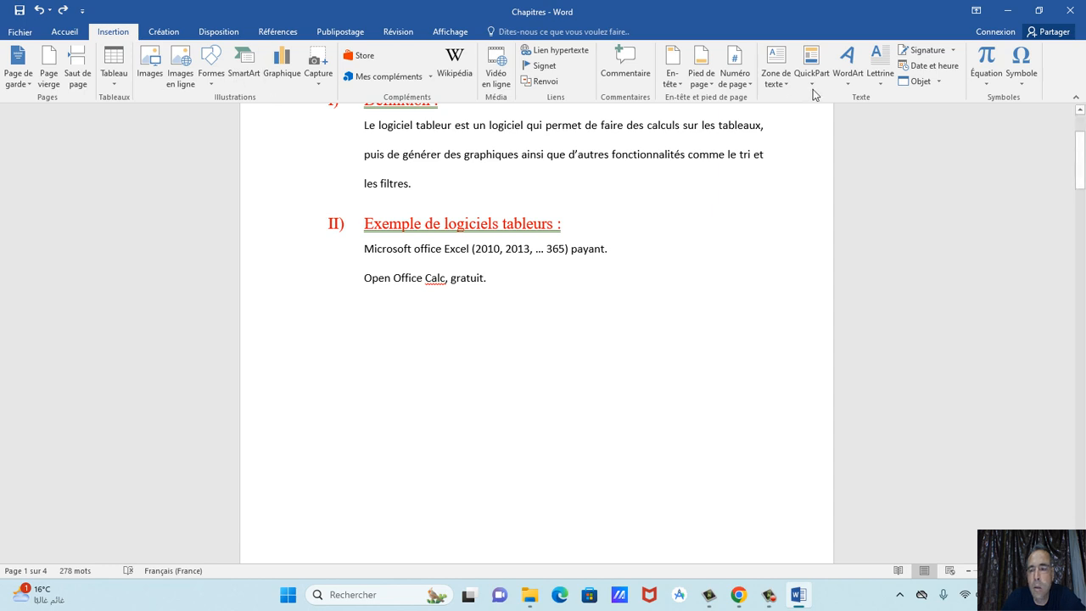
{"action": "left_click", "coordinate": [713, 77]}
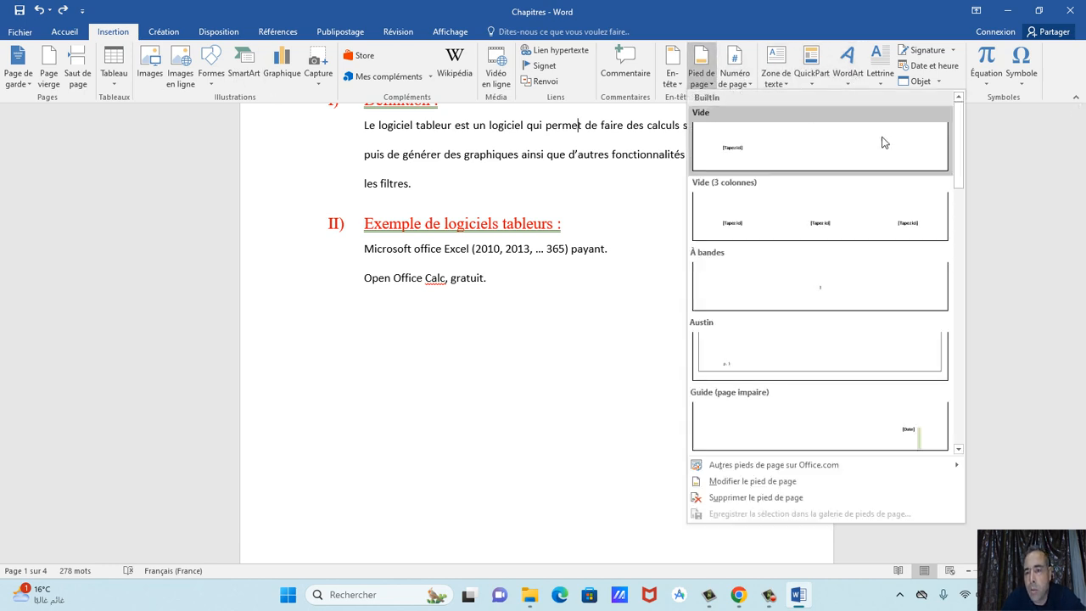
{"action": "left_click_drag", "start_coordinate": [961, 149], "coordinate": [976, 207]}
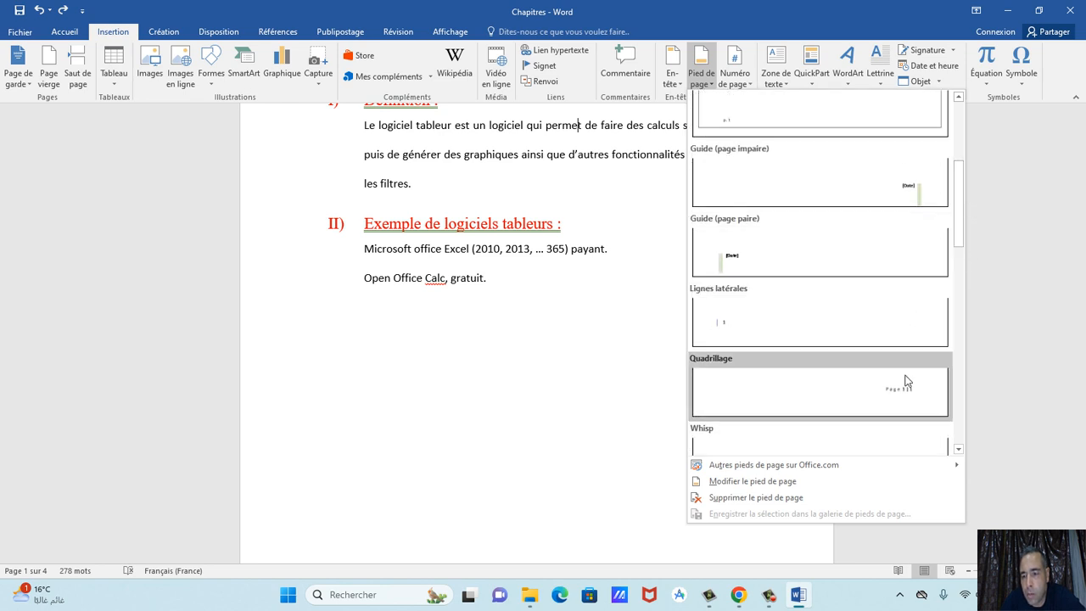
{"action": "left_click", "coordinate": [911, 393]}
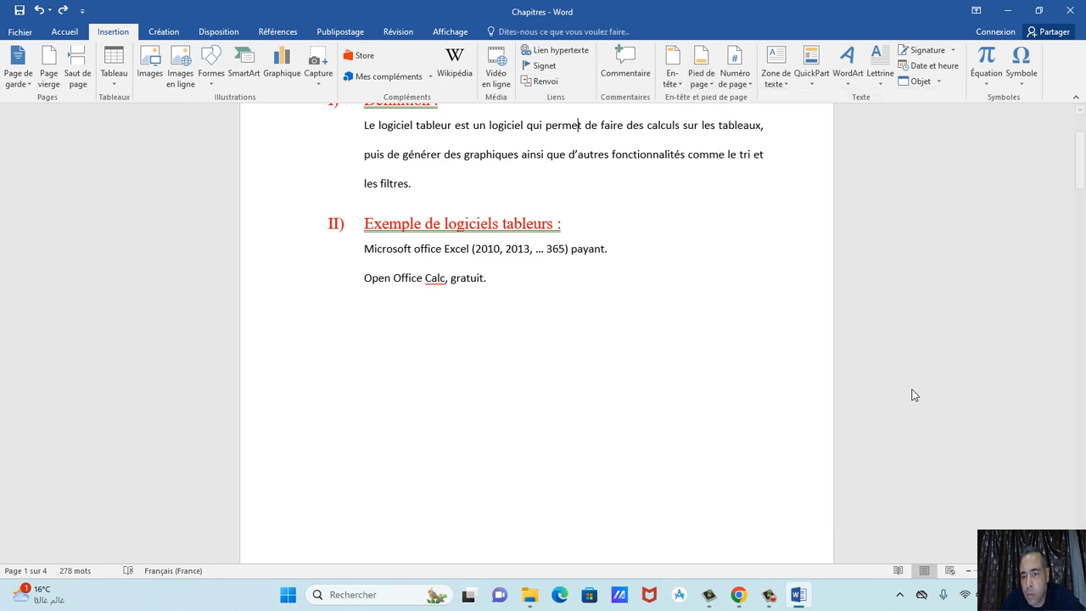
{"action": "double_click", "coordinate": [617, 274]}
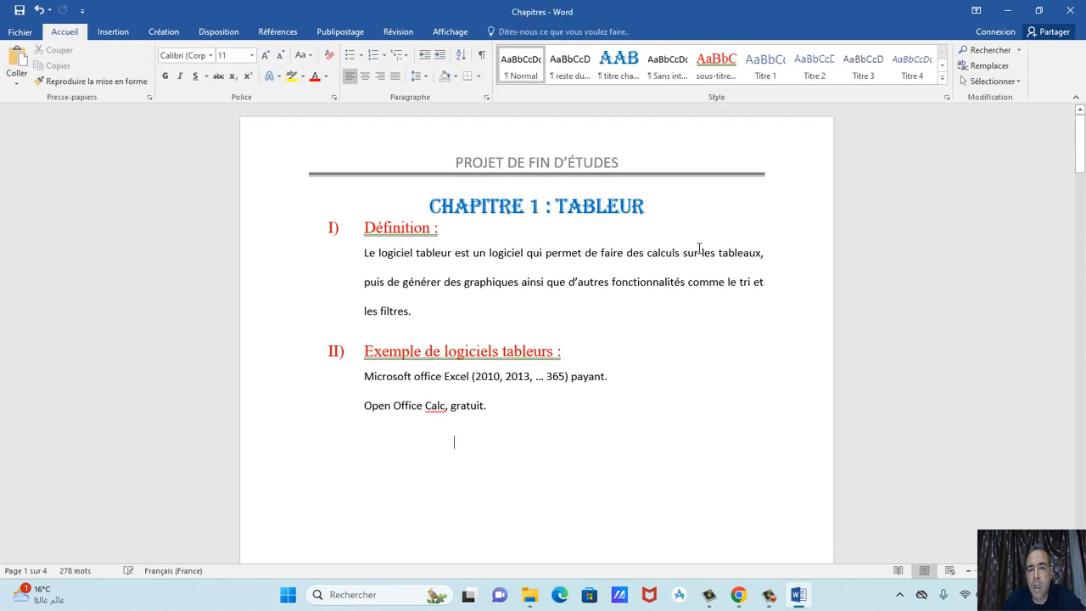
Check the footers on all pages, save Chapitres, and bring up the TP3 assignment PDF.
{"action": "scroll", "coordinate": [694, 247], "scroll_direction": "down", "scroll_amount": 6}
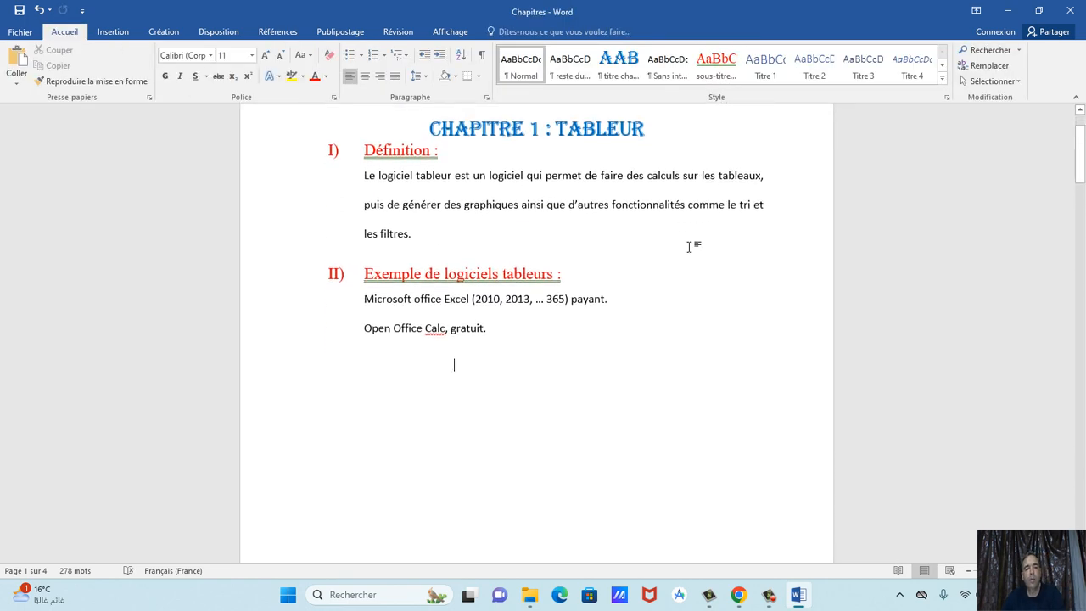
{"action": "scroll", "coordinate": [689, 246], "scroll_direction": "down", "scroll_amount": 3}
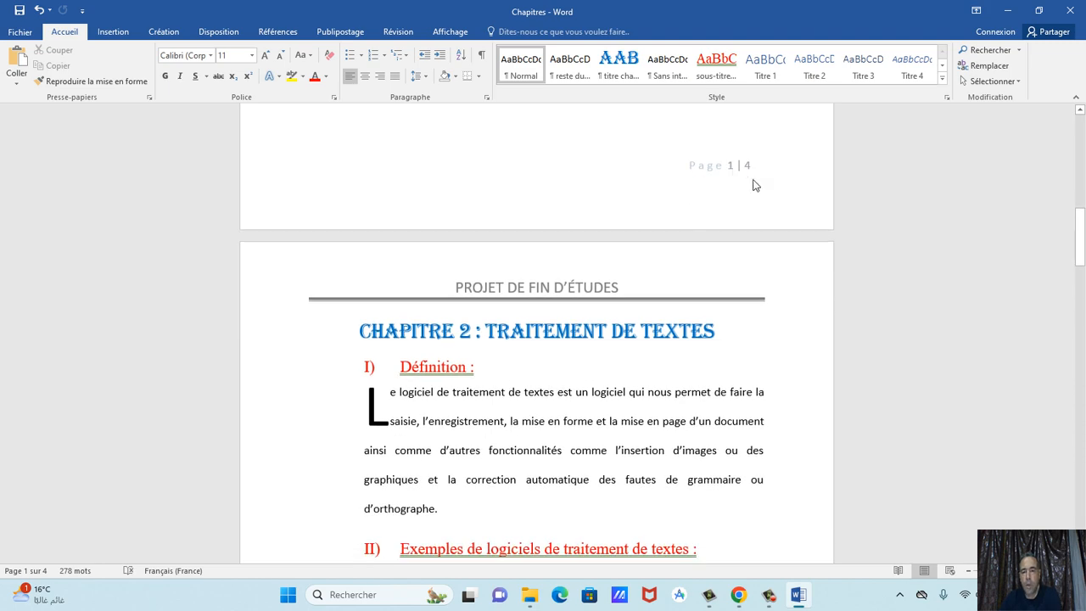
{"action": "scroll", "coordinate": [744, 220], "scroll_direction": "down", "scroll_amount": 10}
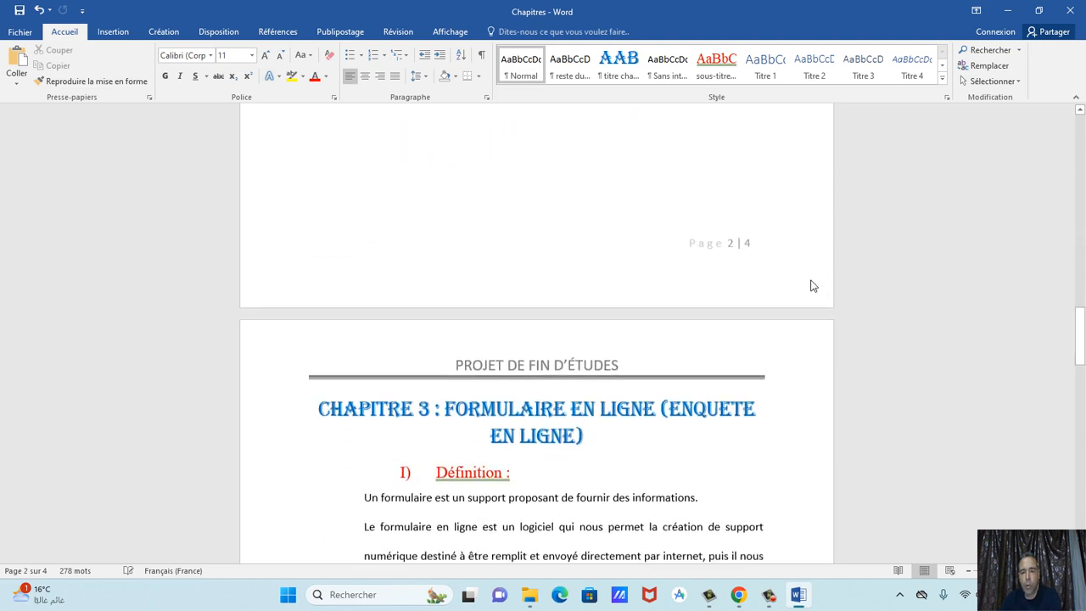
{"action": "scroll", "coordinate": [801, 294], "scroll_direction": "down", "scroll_amount": 10}
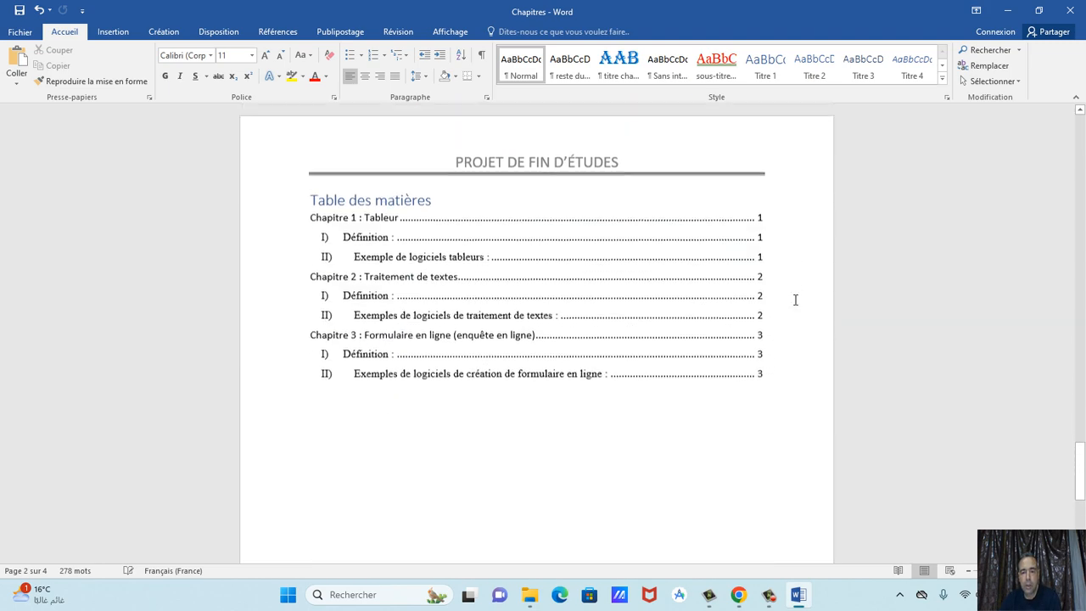
{"action": "scroll", "coordinate": [795, 299], "scroll_direction": "down", "scroll_amount": 1}
{"action": "left_click", "coordinate": [19, 12]}
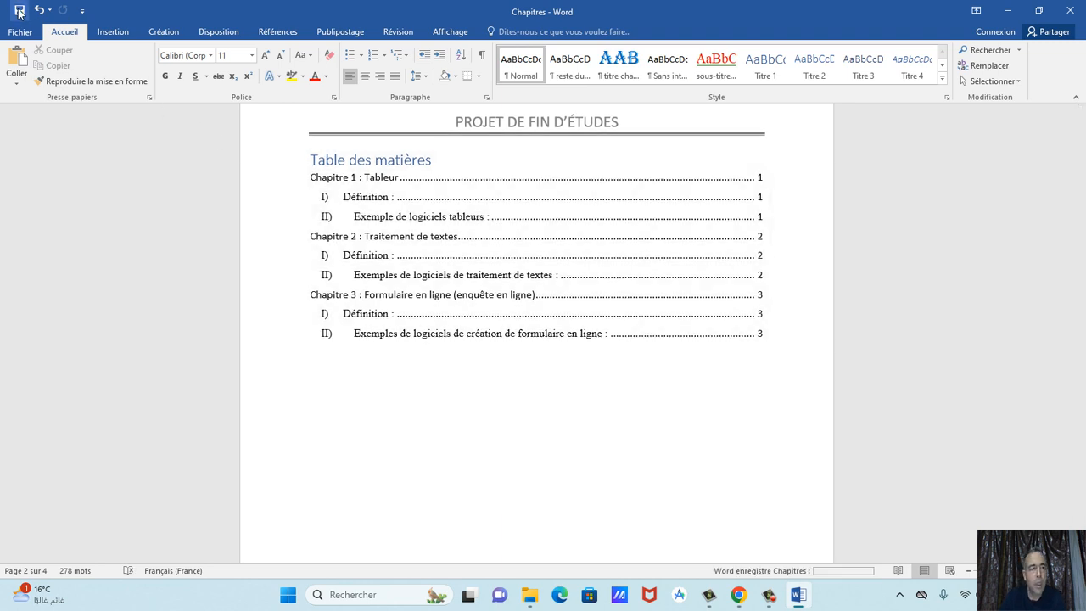
{"action": "left_click", "coordinate": [738, 594]}
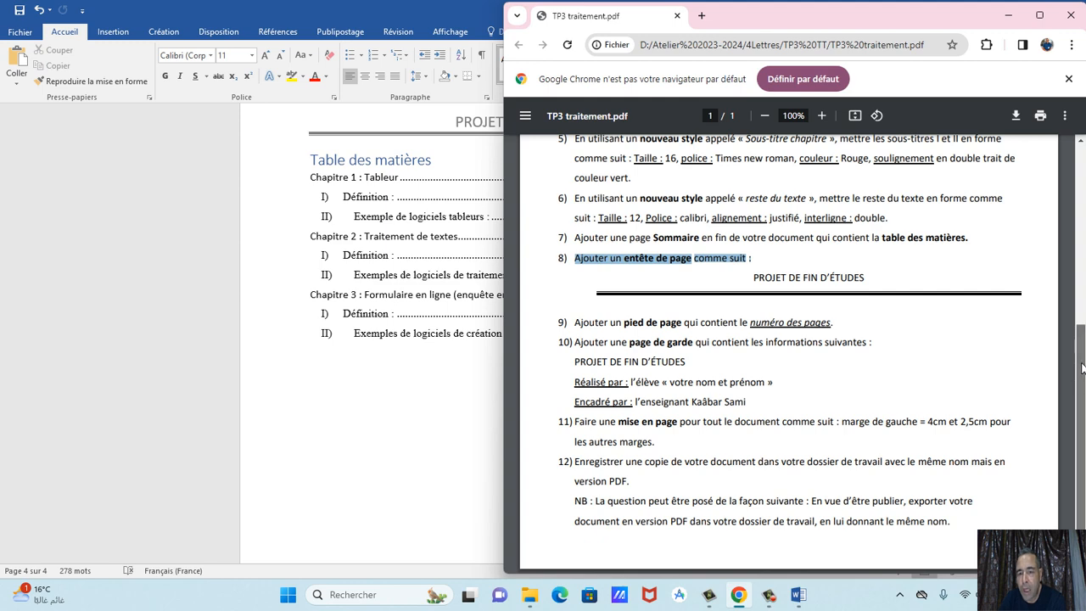
Review the remaining steps in the TP3 traitement.pdf, then minimize Chrome to return to Word.
{"action": "scroll", "coordinate": [1082, 331], "scroll_direction": "up", "scroll_amount": 1}
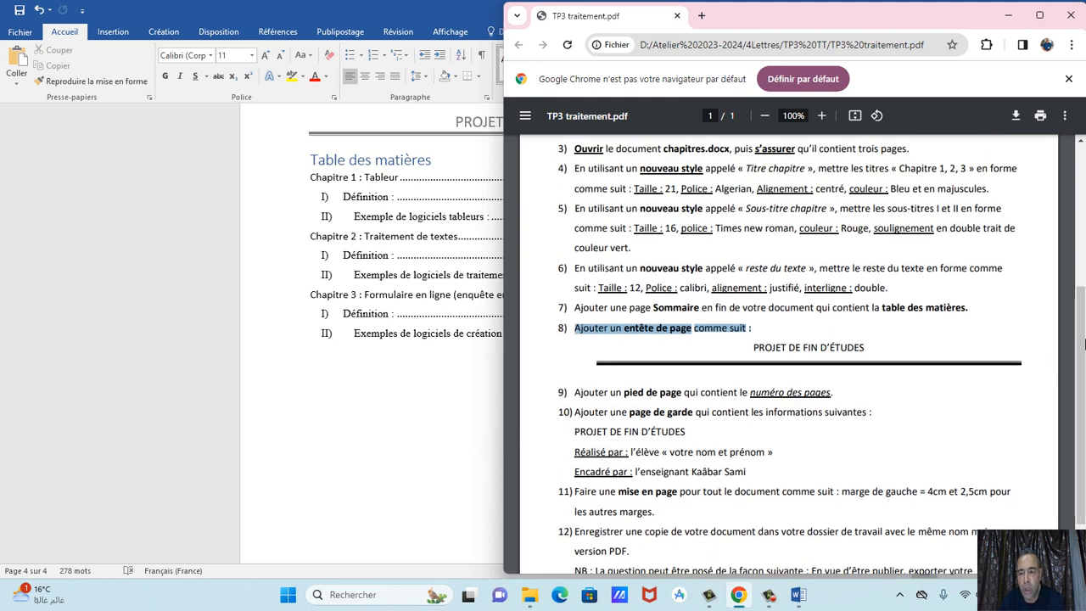
{"action": "scroll", "coordinate": [1083, 343], "scroll_direction": "up", "scroll_amount": 3}
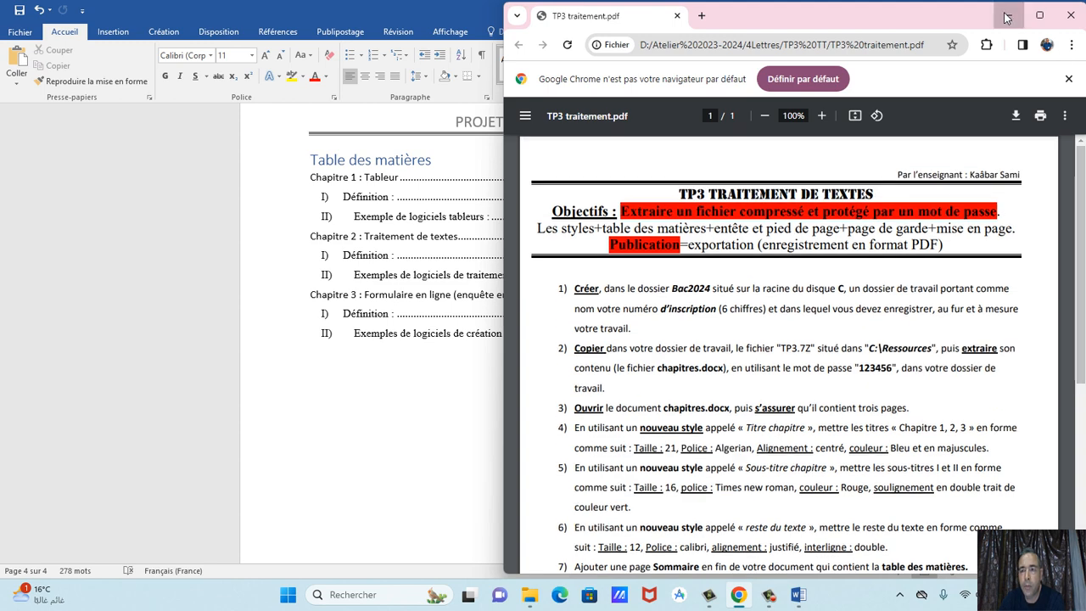
{"action": "left_click", "coordinate": [1006, 18]}
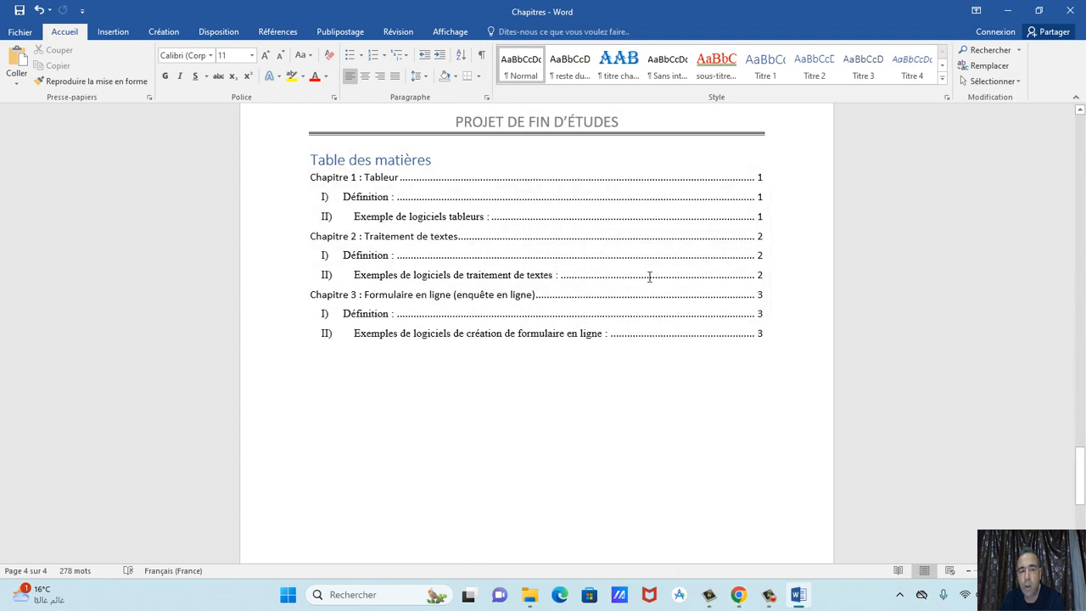
Insert the Rétrospective cover page from the Insertion cover page gallery.
{"action": "left_click", "coordinate": [113, 34]}
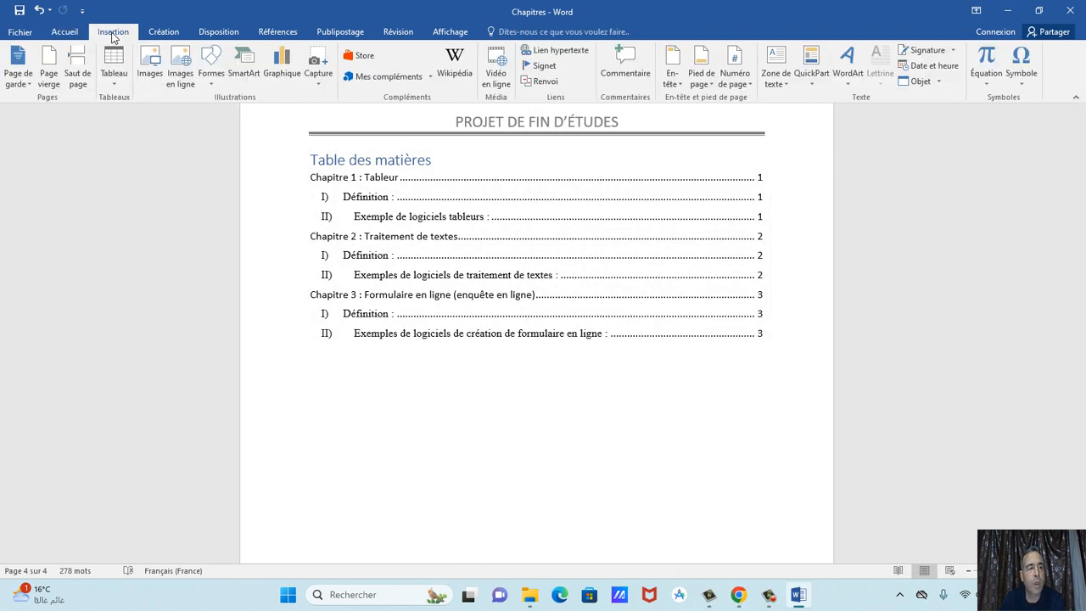
{"action": "left_click", "coordinate": [18, 75]}
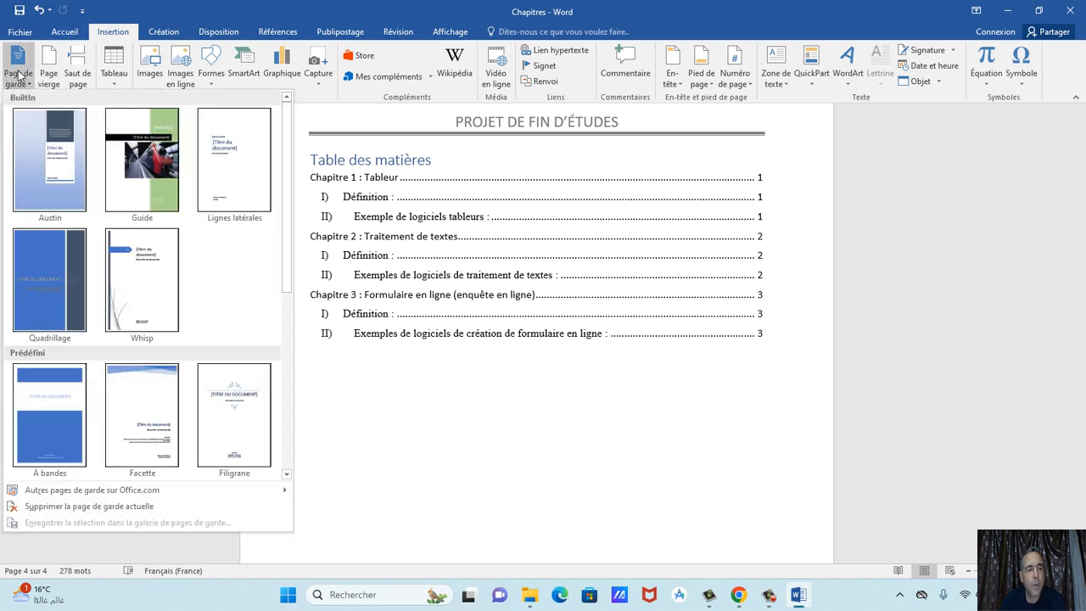
{"action": "left_click_drag", "start_coordinate": [286, 144], "coordinate": [312, 305]}
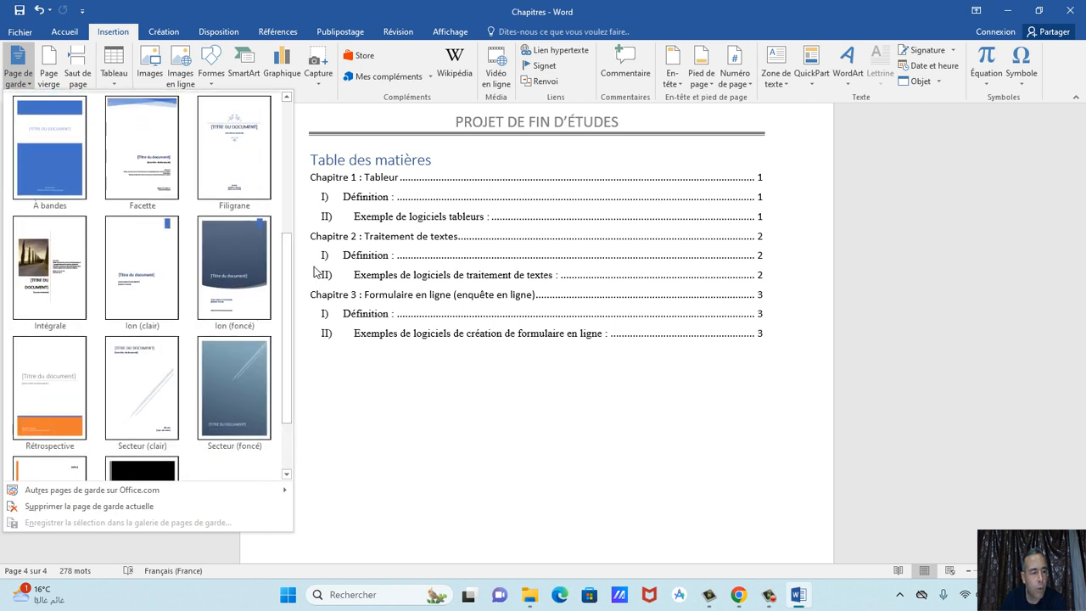
{"action": "left_click", "coordinate": [60, 369]}
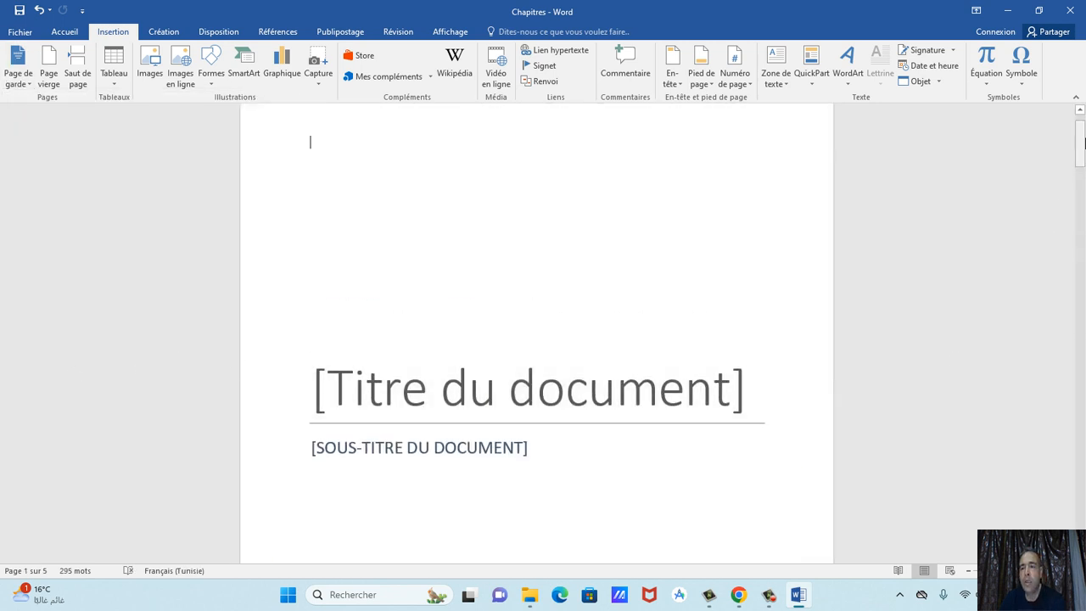
Type 'PROJET DE FIN D'ETUDES' in the cover page title, correcting the misspelled last word.
{"action": "mouse_move", "coordinate": [1082, 148]}
{"action": "left_mouse_down"}
{"action": "mouse_move", "coordinate": [1075, 221]}
{"action": "mouse_move", "coordinate": [1070, 121]}
{"action": "mouse_move", "coordinate": [1074, 151]}
{"action": "mouse_move", "coordinate": [1072, 140]}
{"action": "left_mouse_up"}
{"action": "left_click", "coordinate": [577, 322]}
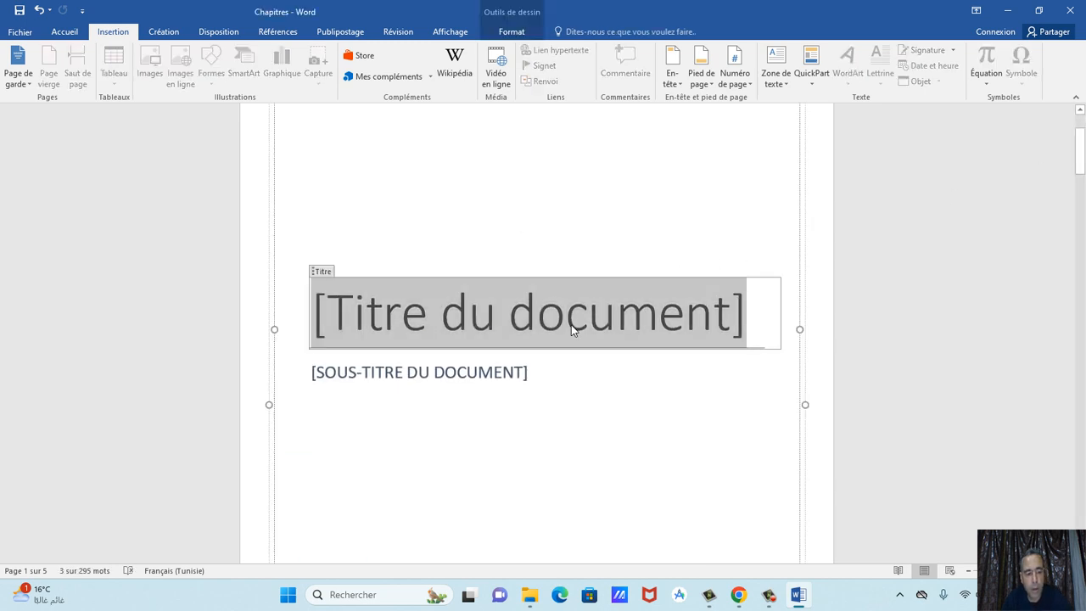
{"action": "type", "text": "PO"}
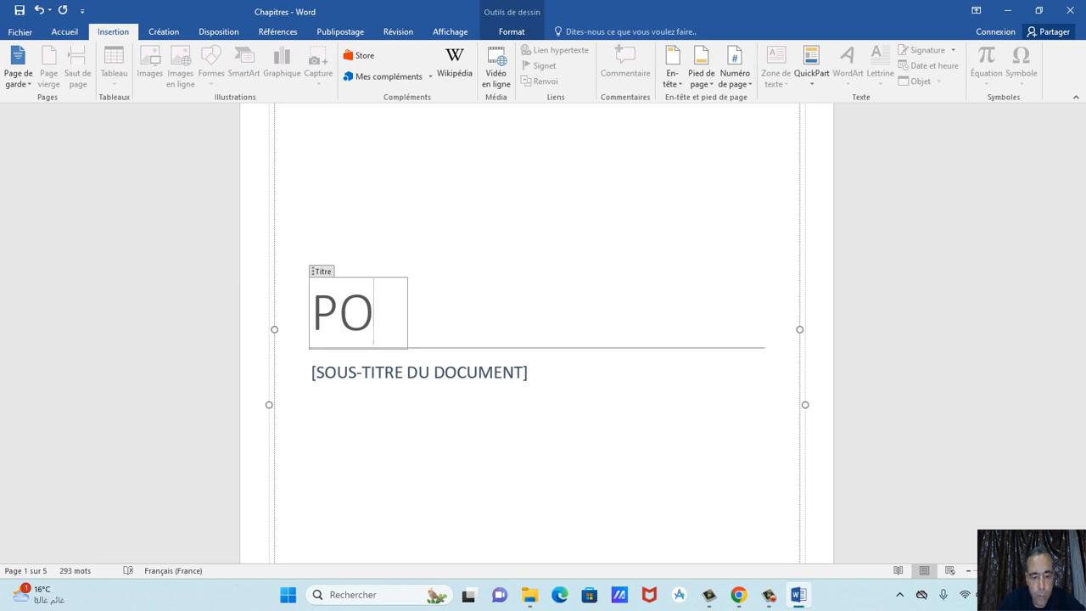
{"action": "type", "text": "OJET D"}
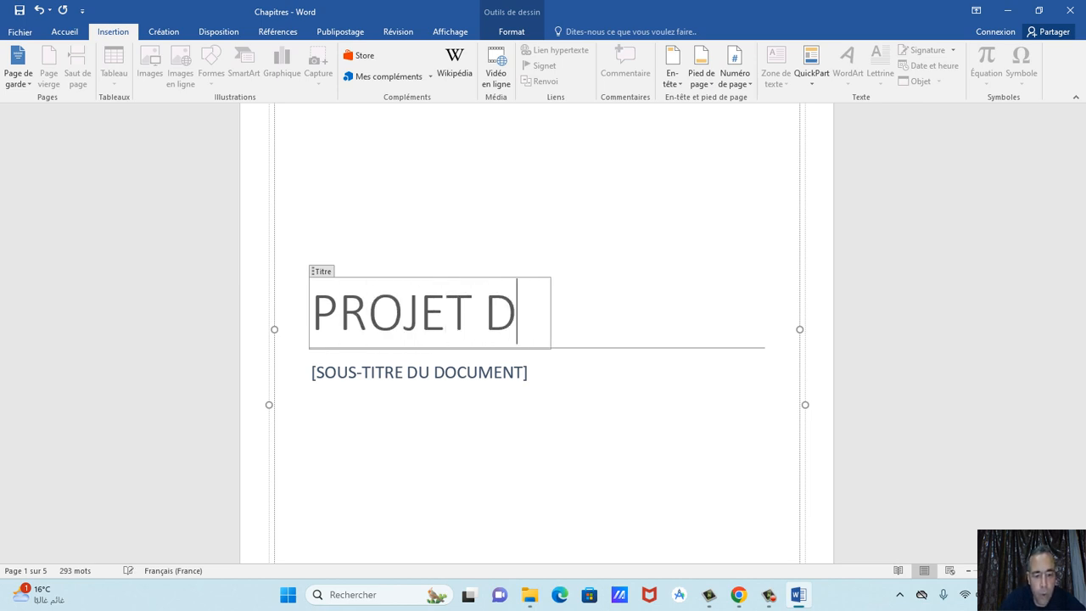
{"action": "type", "text": "E FIN"}
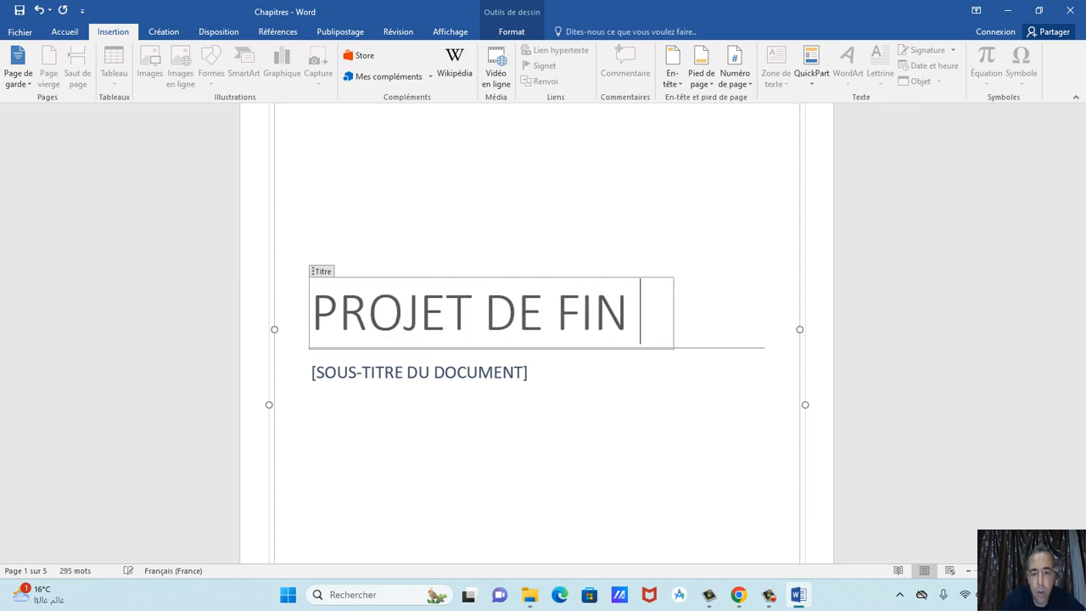
{"action": "type", "text": " D"}
{"action": "type", "text": "'"}
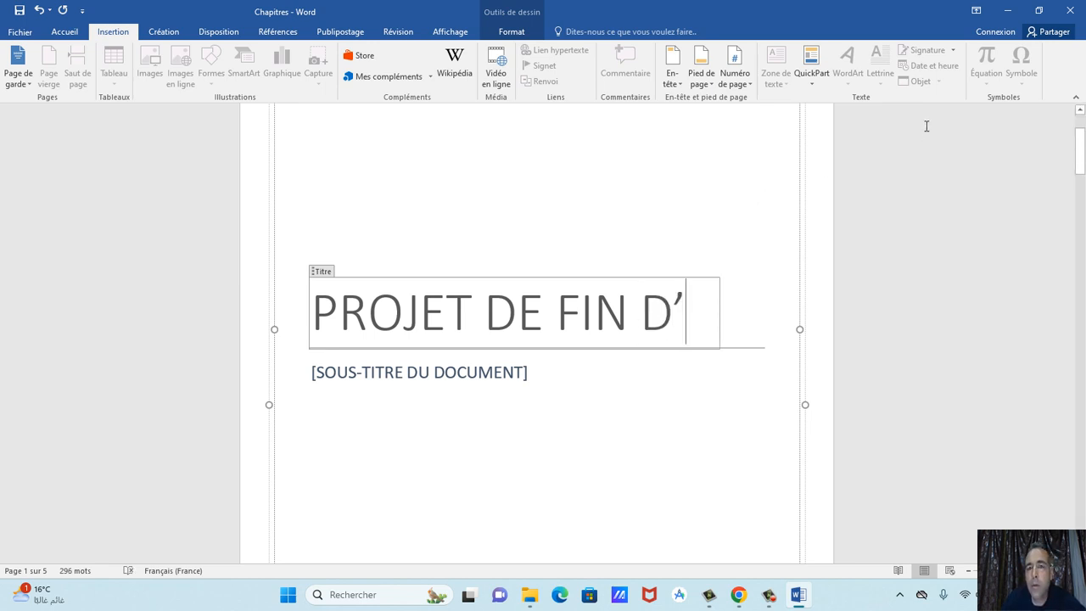
{"action": "type", "text": "ED"}
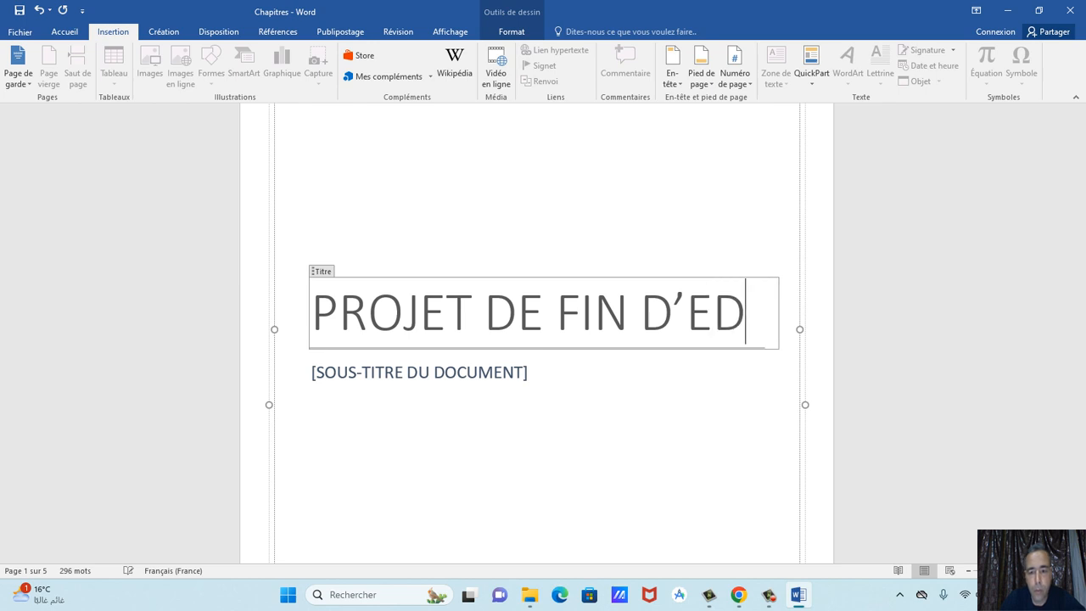
{"action": "type", "text": "UDES"}
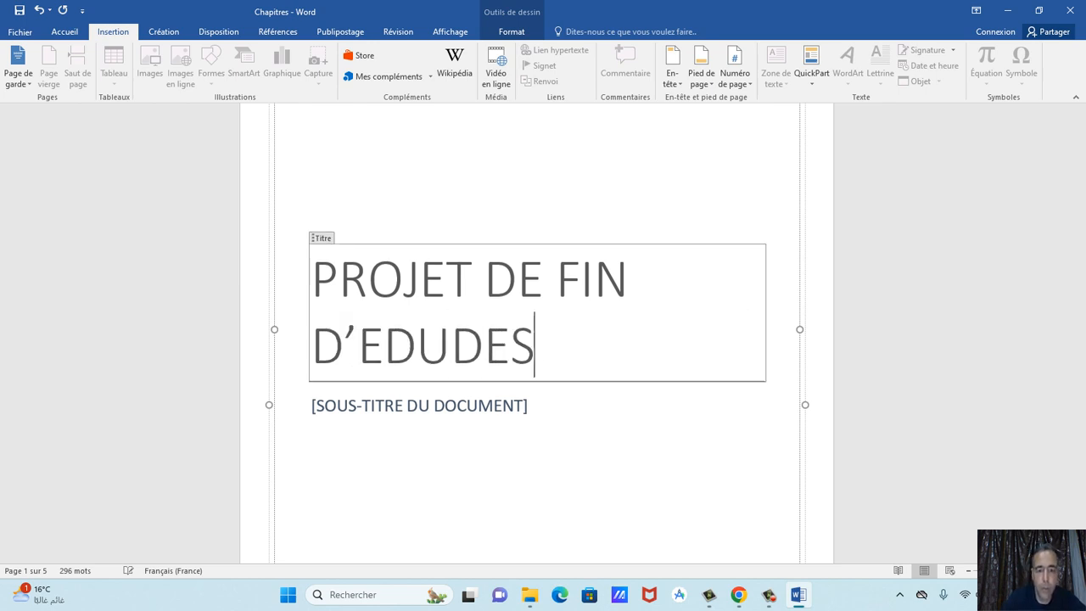
{"action": "key", "text": "BackSpace"}
{"action": "key", "text": "BackSpace"}
{"action": "key", "text": "BackSpace"}
{"action": "key", "text": "BackSpace"}
{"action": "key", "text": "BackSpace"}
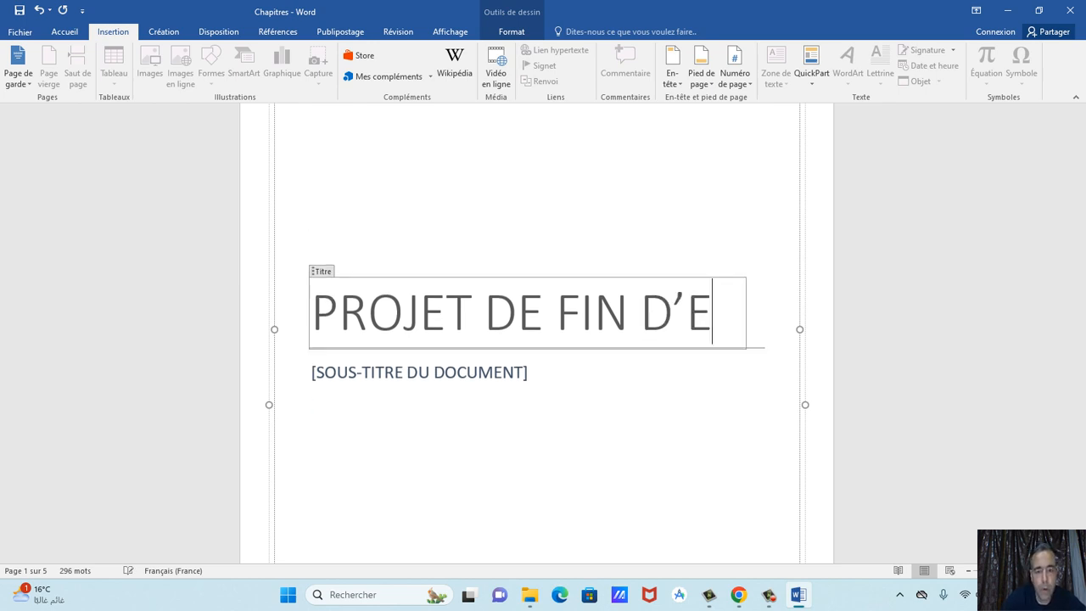
{"action": "type", "text": "TUDES"}
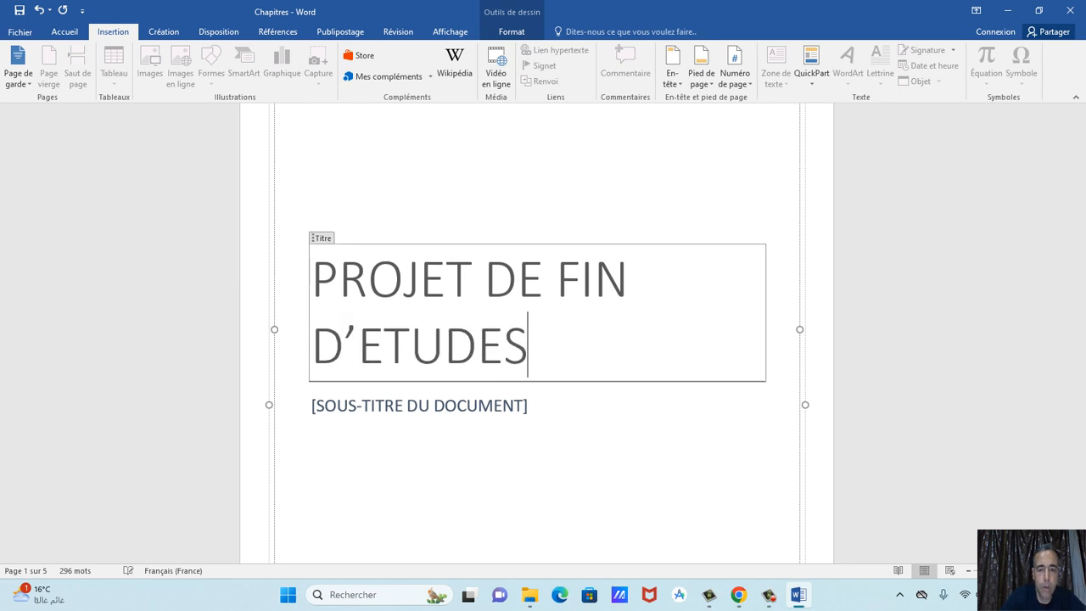
{"action": "left_click", "coordinate": [628, 400]}
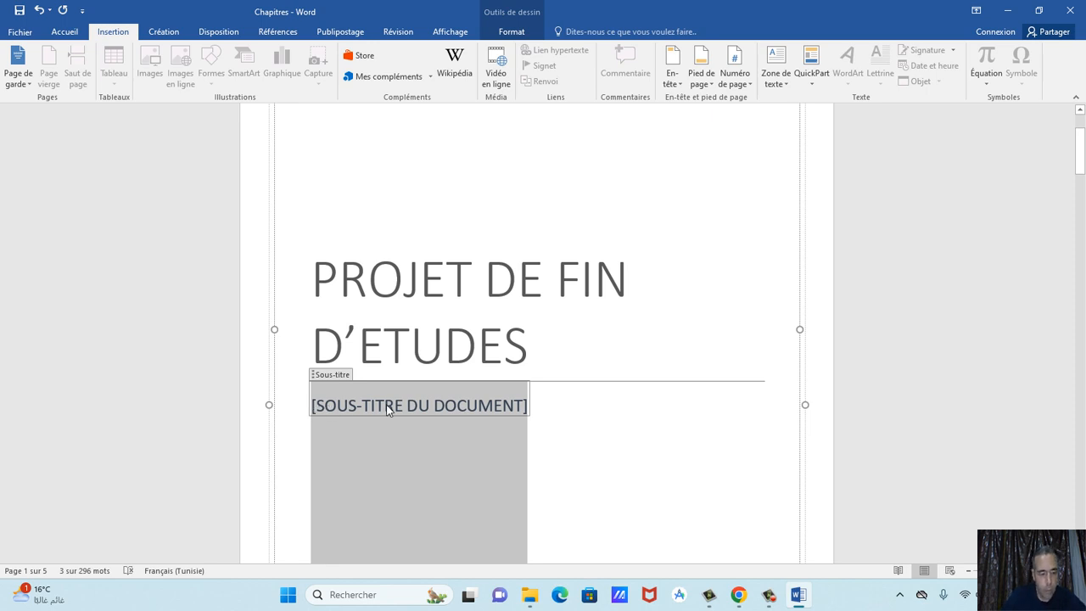
Replace the subtitle placeholder text, then erase the attempts until the subtitle box is empty.
{"action": "type", "text": "R2"}
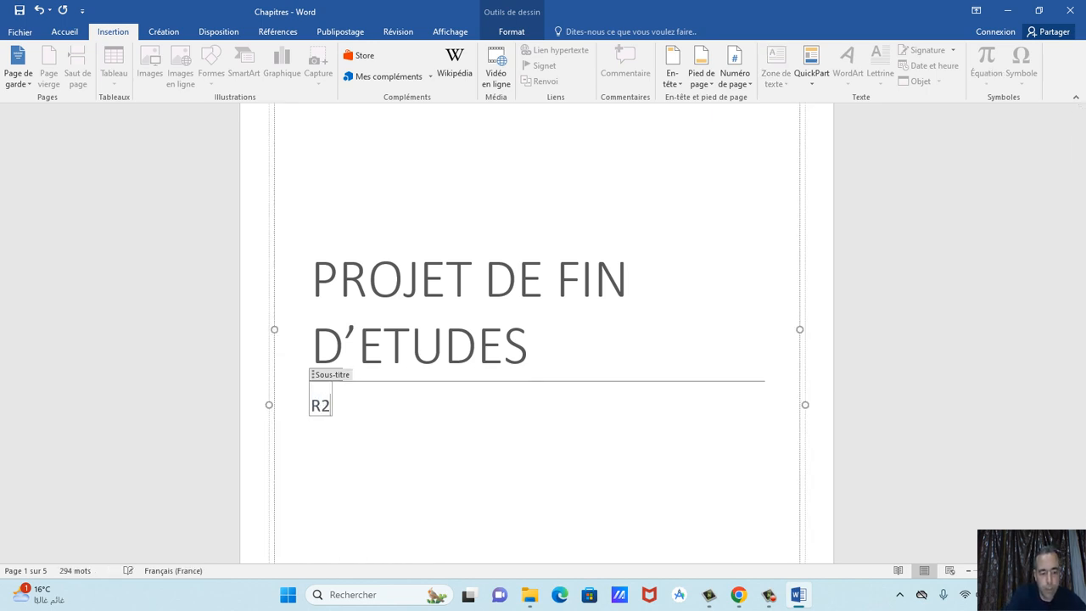
{"action": "type", "text": "ALIS2"}
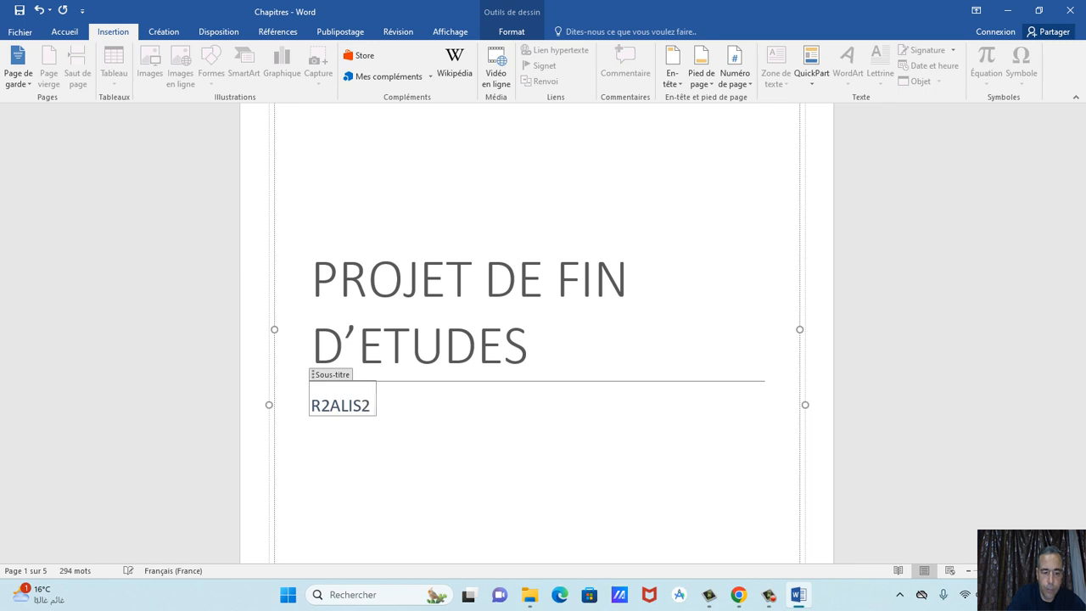
{"action": "type", "text": " PAR"}
{"action": "key", "text": "BackSpace"}
{"action": "key", "text": "BackSpace"}
{"action": "key", "text": "BackSpace"}
{"action": "key", "text": "BackSpace"}
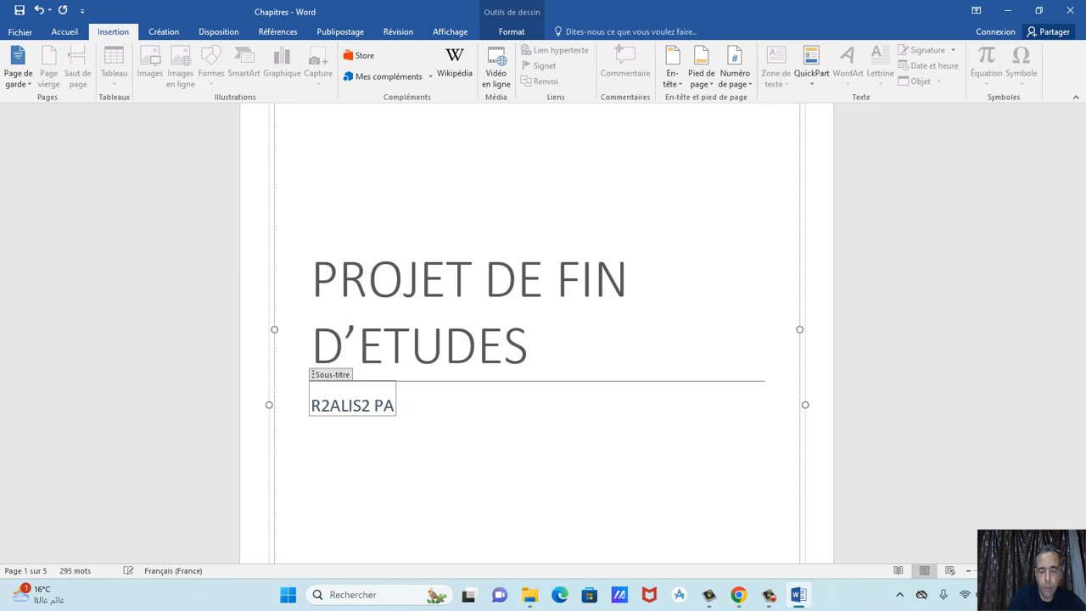
{"action": "key", "text": "BackSpace"}
{"action": "key", "text": "BackSpace"}
{"action": "key", "text": "BackSpace"}
{"action": "key", "text": "BackSpace"}
{"action": "key", "text": "BackSpace"}
{"action": "key", "text": "BackSpace"}
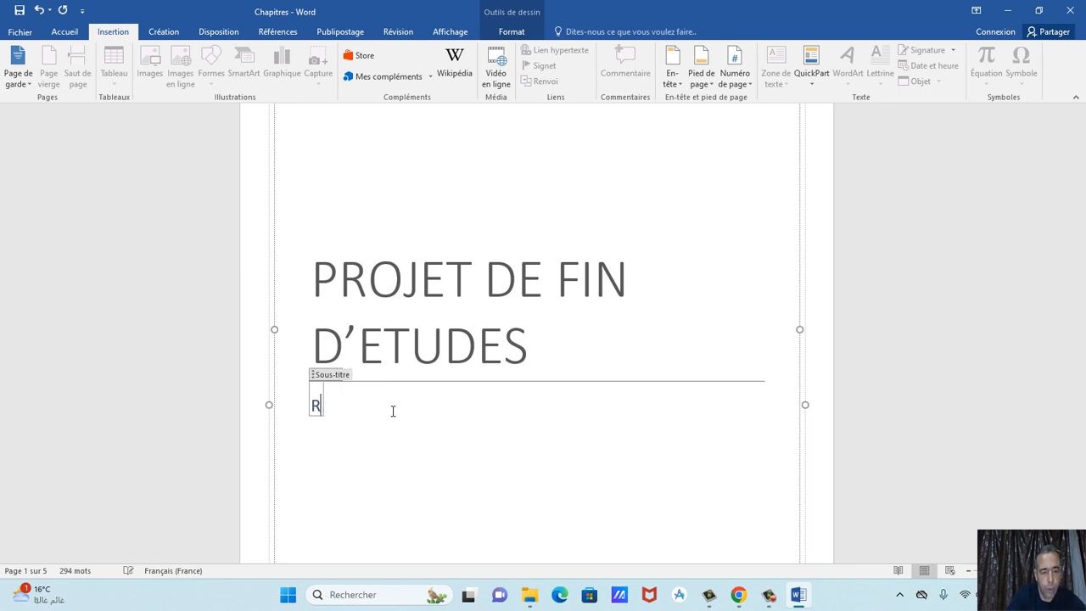
{"action": "key", "text": "BackSpace"}
{"action": "type", "text": "REALISE"}
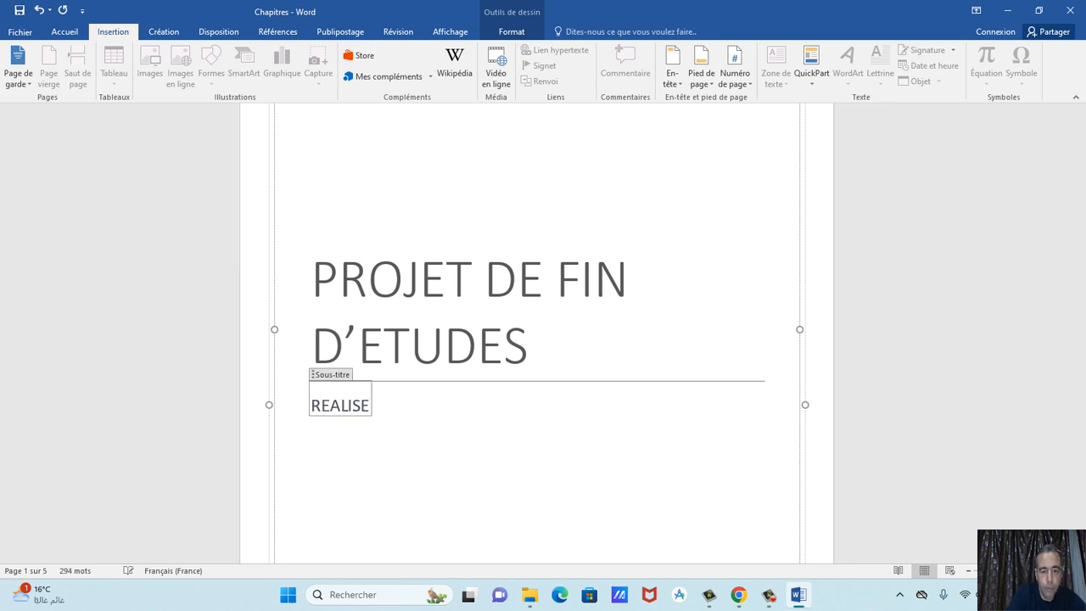
{"action": "key", "text": "BackSpace"}
{"action": "key", "text": "BackSpace"}
{"action": "key", "text": "BackSpace"}
{"action": "key", "text": "BackSpace"}
{"action": "key", "text": "BackSpace"}
{"action": "key", "text": "BackSpace"}
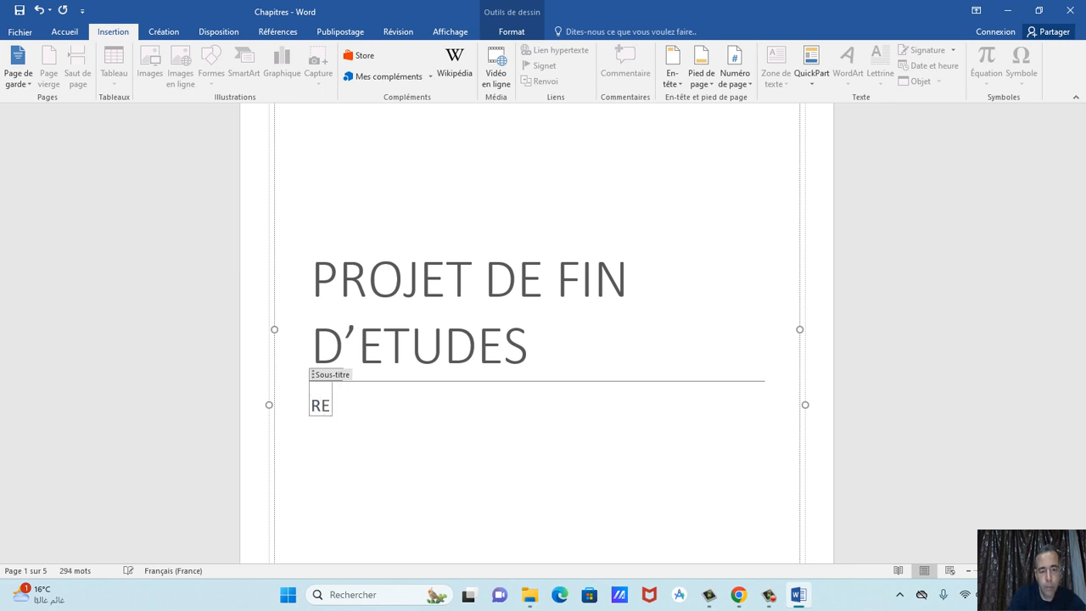
{"action": "key", "text": "BackSpace"}
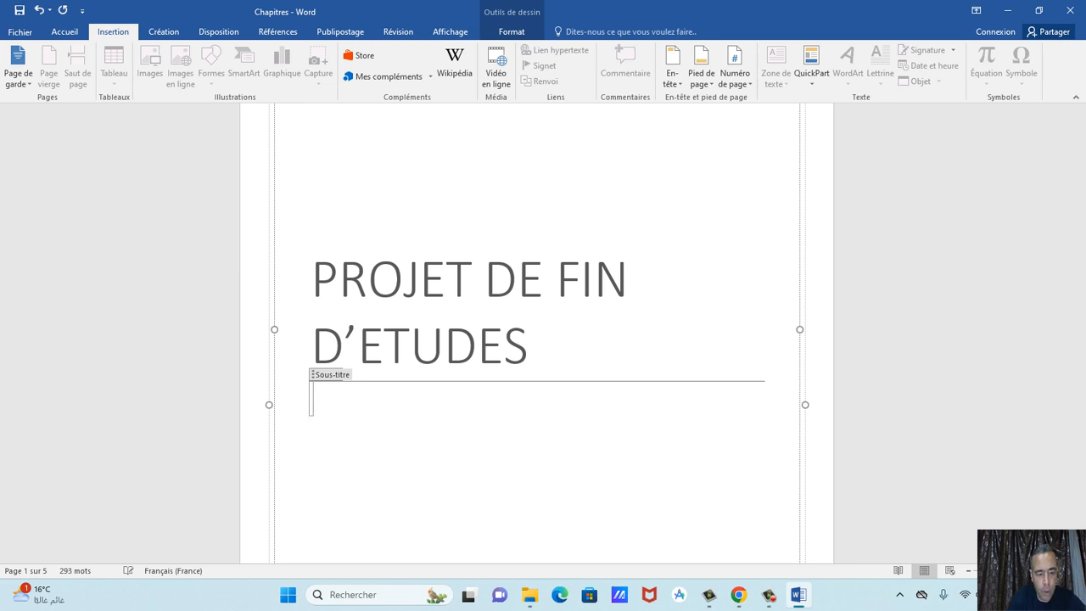
{"action": "type", "text": "RA"}
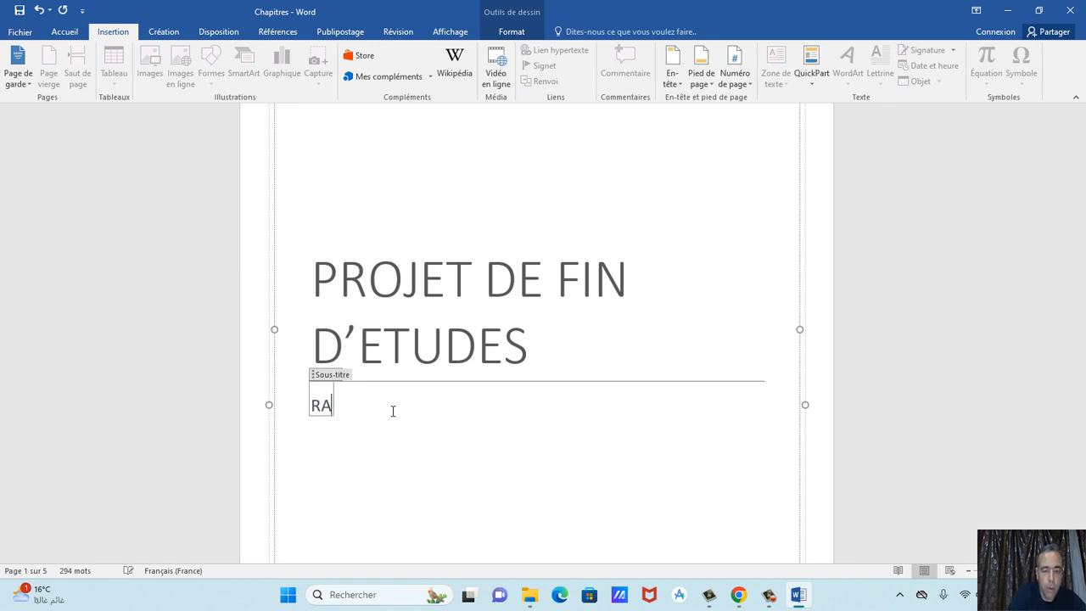
{"action": "key", "text": "BackSpace"}
{"action": "key", "text": "BackSpace"}
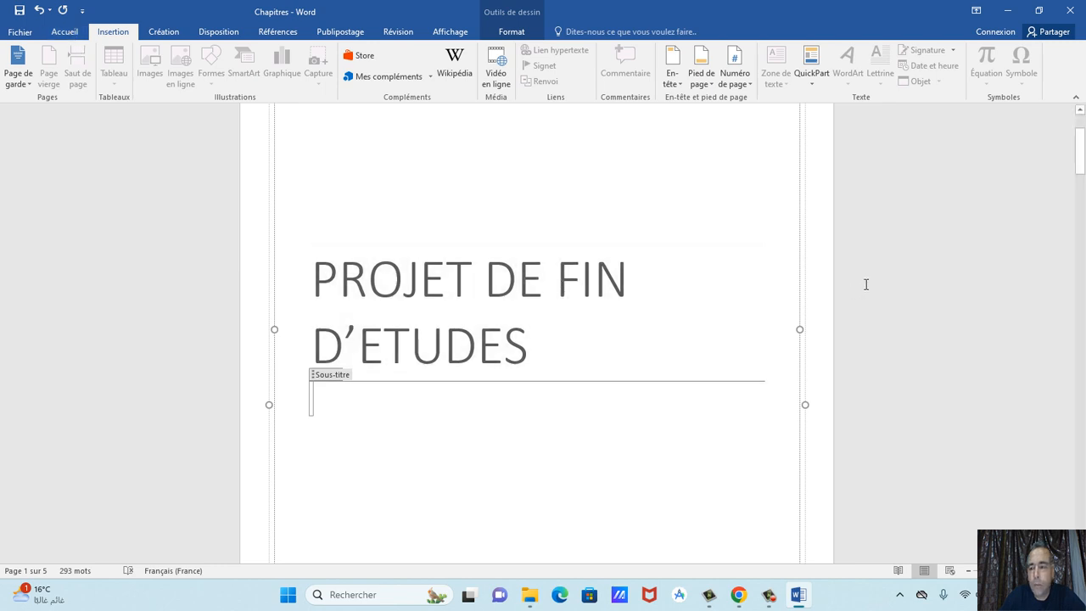
{"action": "mouse_move", "coordinate": [1081, 153]}
{"action": "left_mouse_down"}
{"action": "mouse_move", "coordinate": [1084, 192]}
{"action": "mouse_move", "coordinate": [1084, 163]}
{"action": "left_mouse_up"}
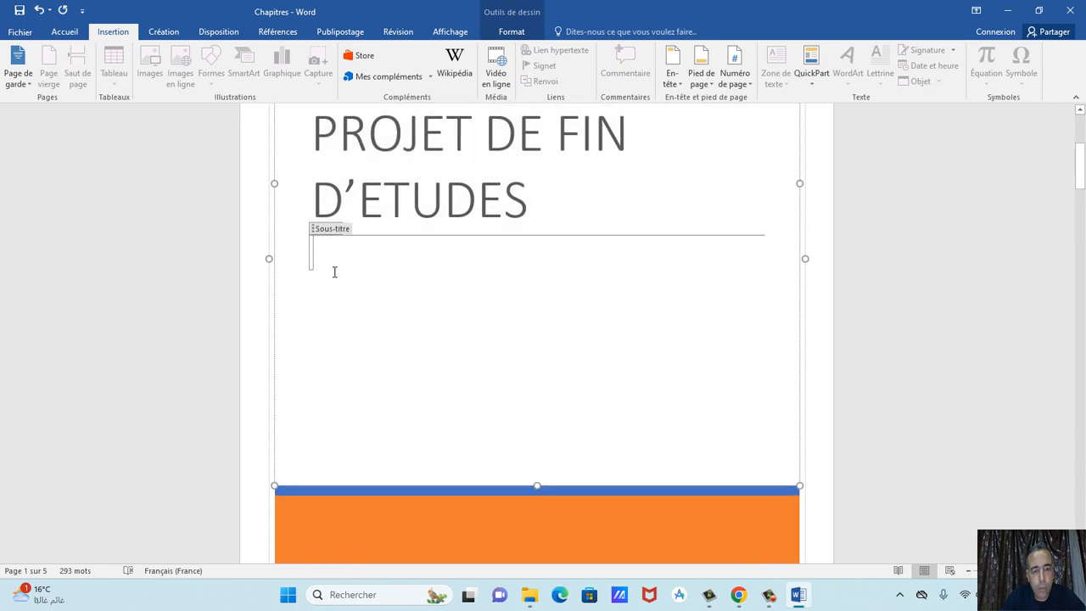
Delete the subtitle box and start a plain line under the title with the letter 'R'.
{"action": "left_click", "coordinate": [319, 231]}
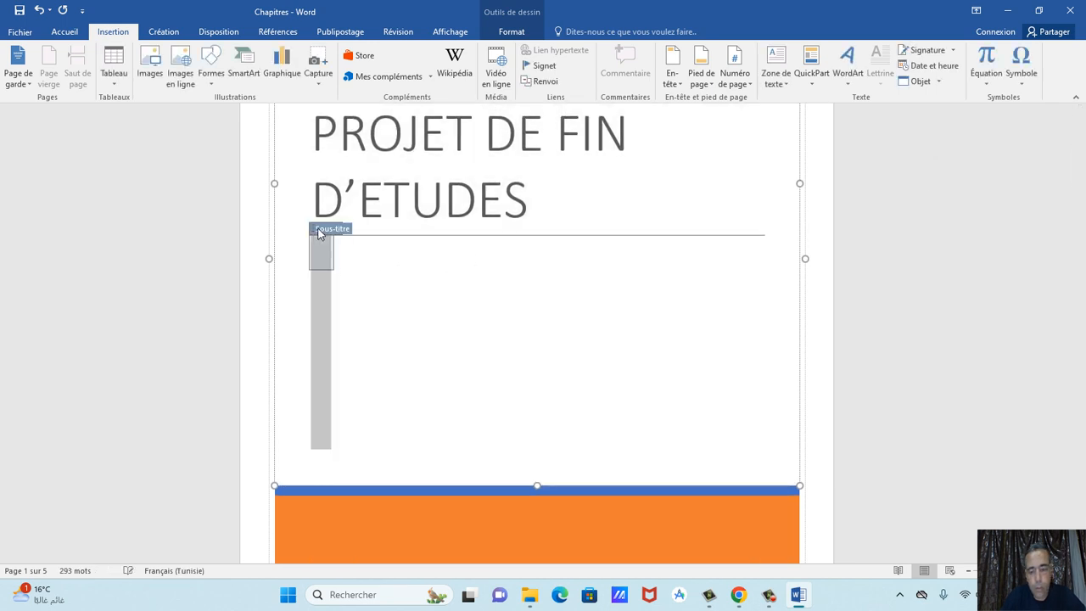
{"action": "key", "text": "Delete"}
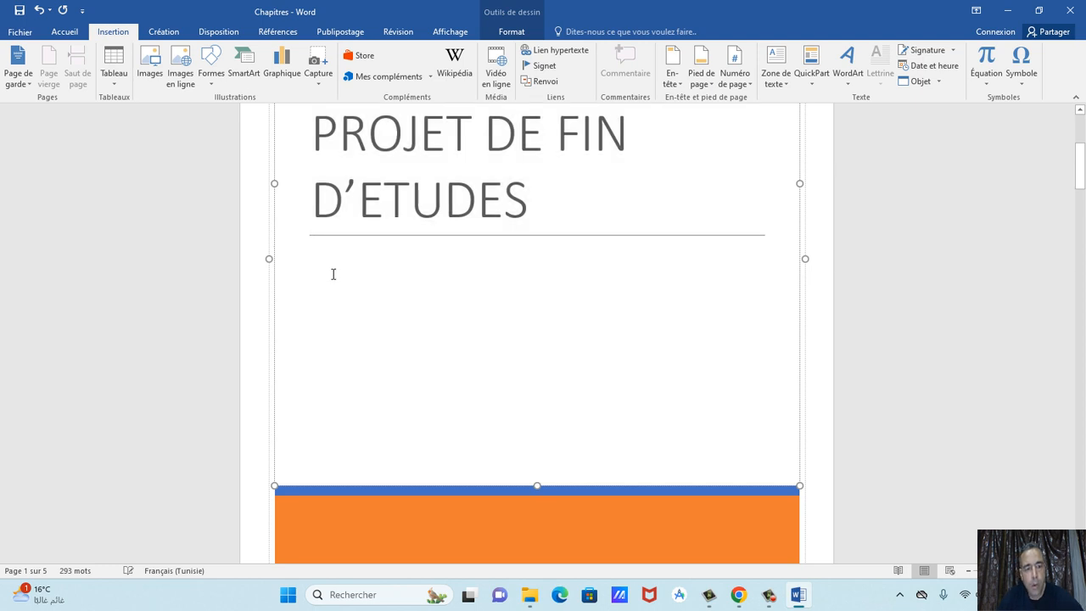
{"action": "type", "text": "RE"}
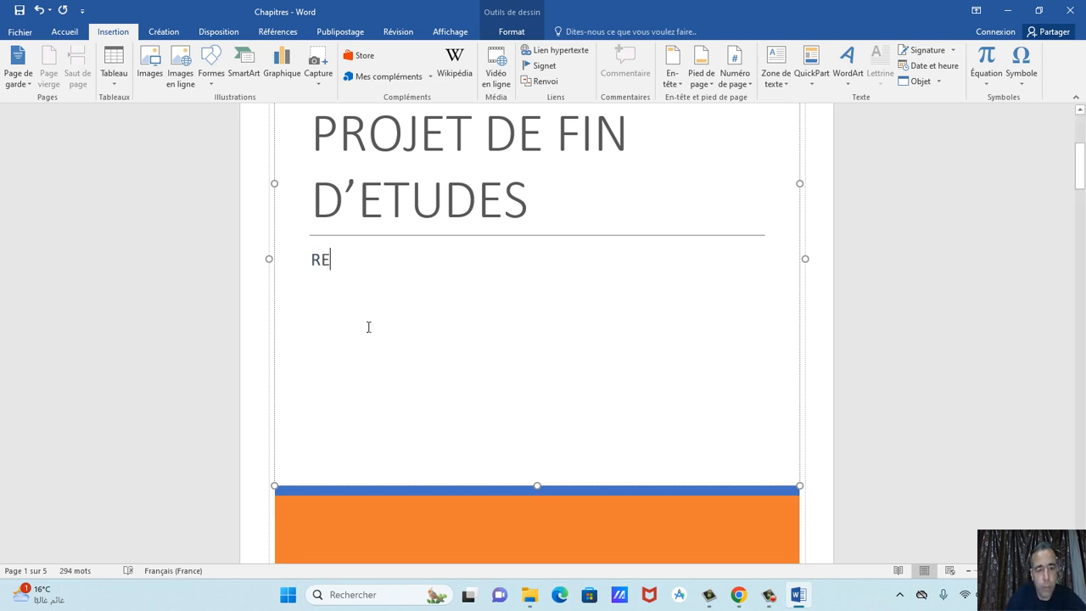
{"action": "key", "text": "BackSpace"}
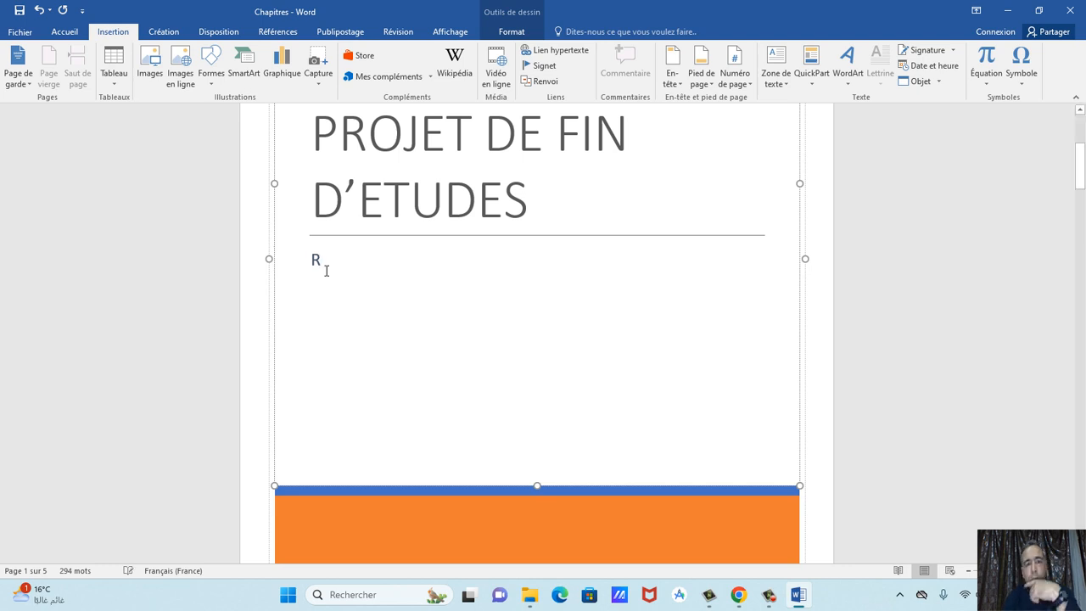
Turn off the Majuscules (all caps) effect in the Police dialog.
{"action": "left_click", "coordinate": [66, 32]}
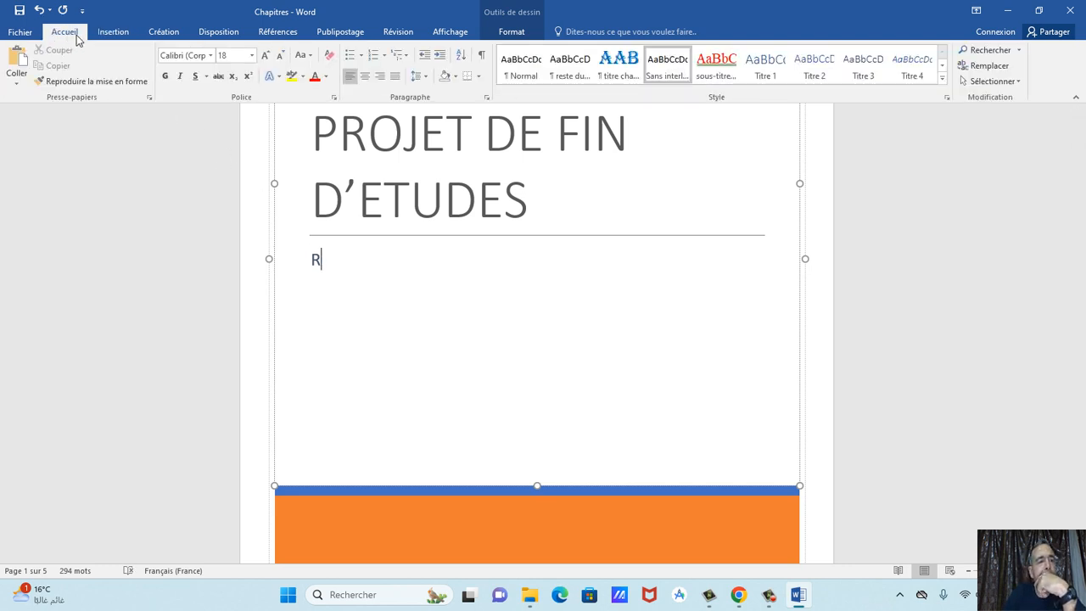
{"action": "left_click", "coordinate": [333, 96]}
{"action": "left_click", "coordinate": [604, 307]}
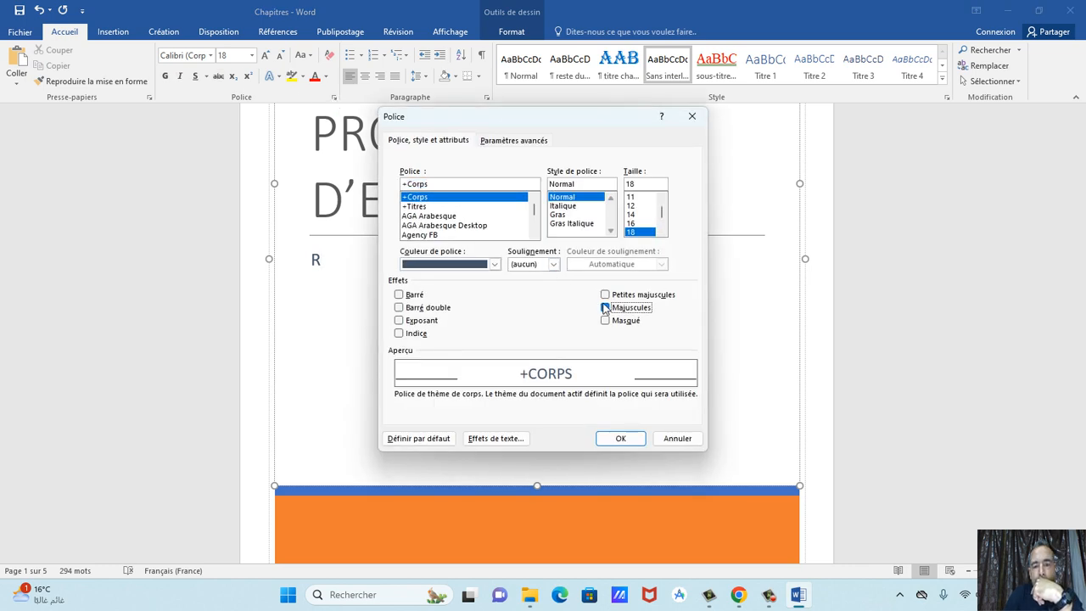
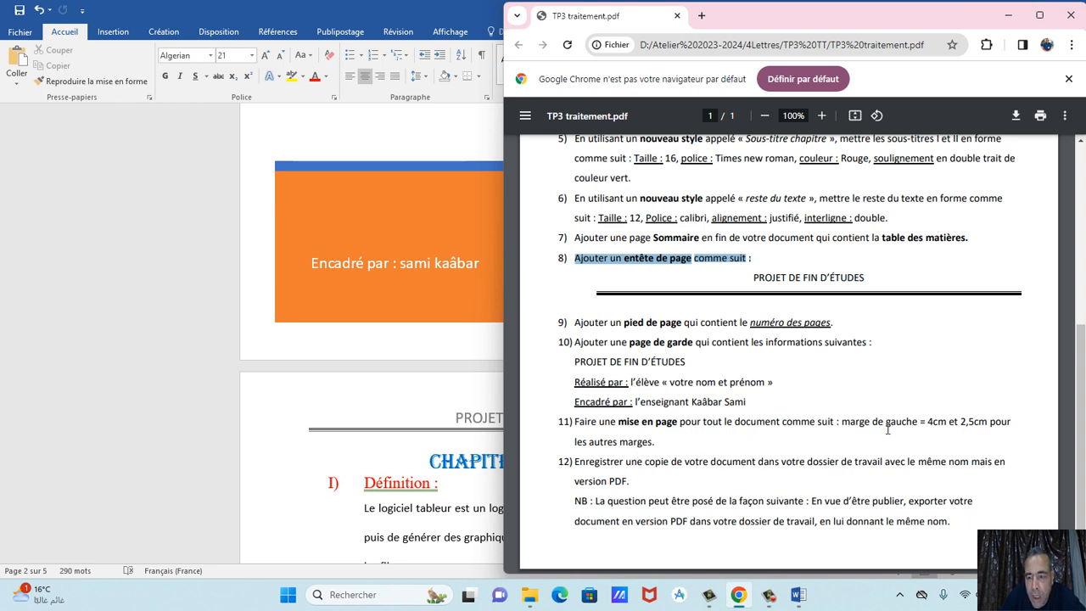
Set a 4 cm left margin for the whole document, keeping the other margins at 2,5 cm.
{"action": "left_click", "coordinate": [359, 348]}
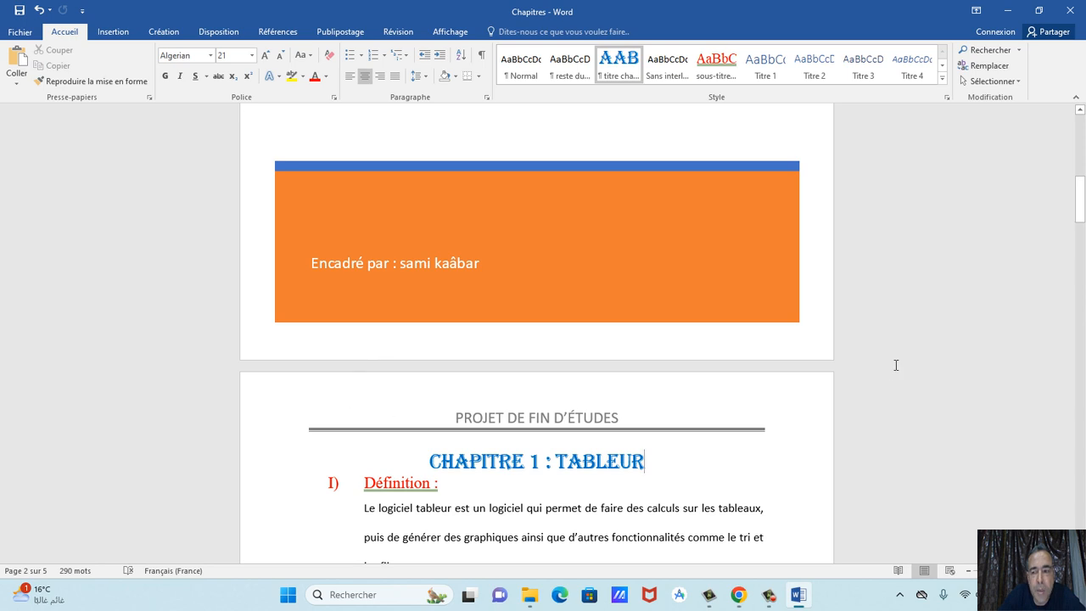
{"action": "left_click_drag", "start_coordinate": [1079, 200], "coordinate": [1081, 136]}
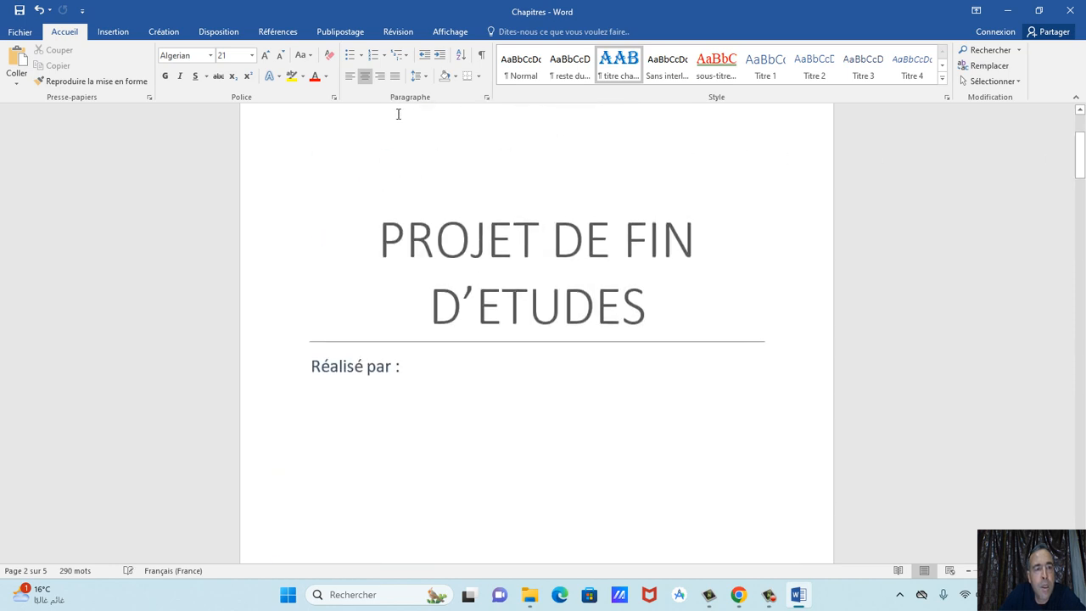
{"action": "left_click", "coordinate": [206, 34]}
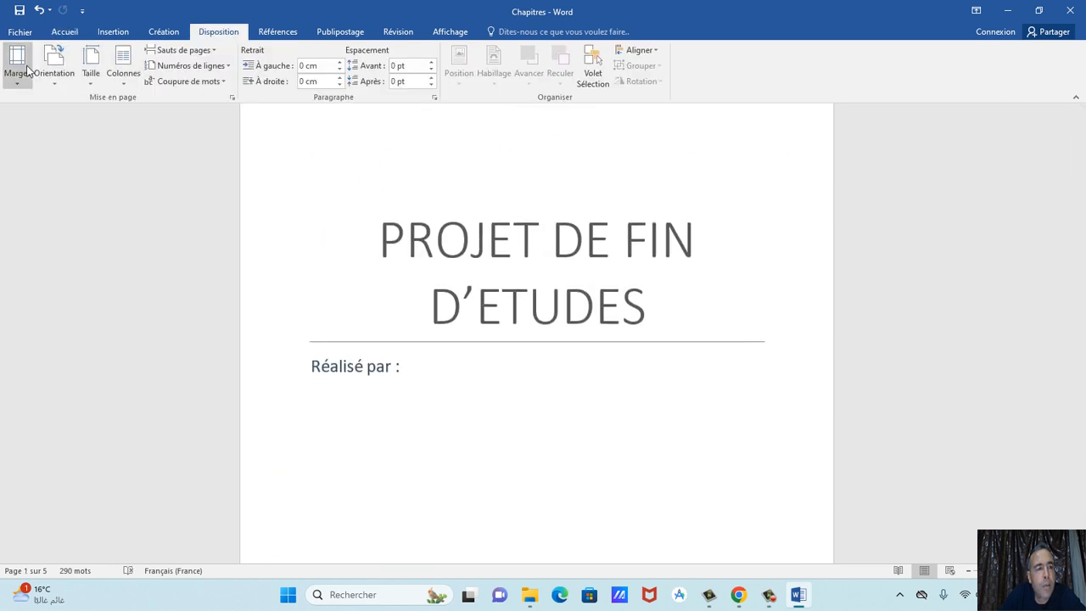
{"action": "left_click", "coordinate": [17, 64]}
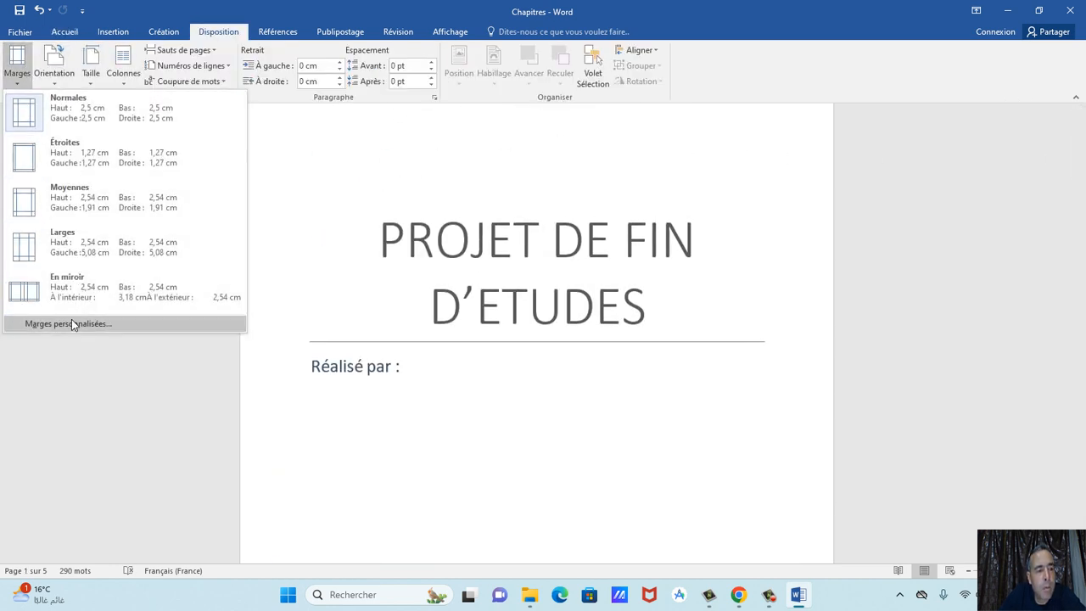
{"action": "left_click", "coordinate": [72, 323]}
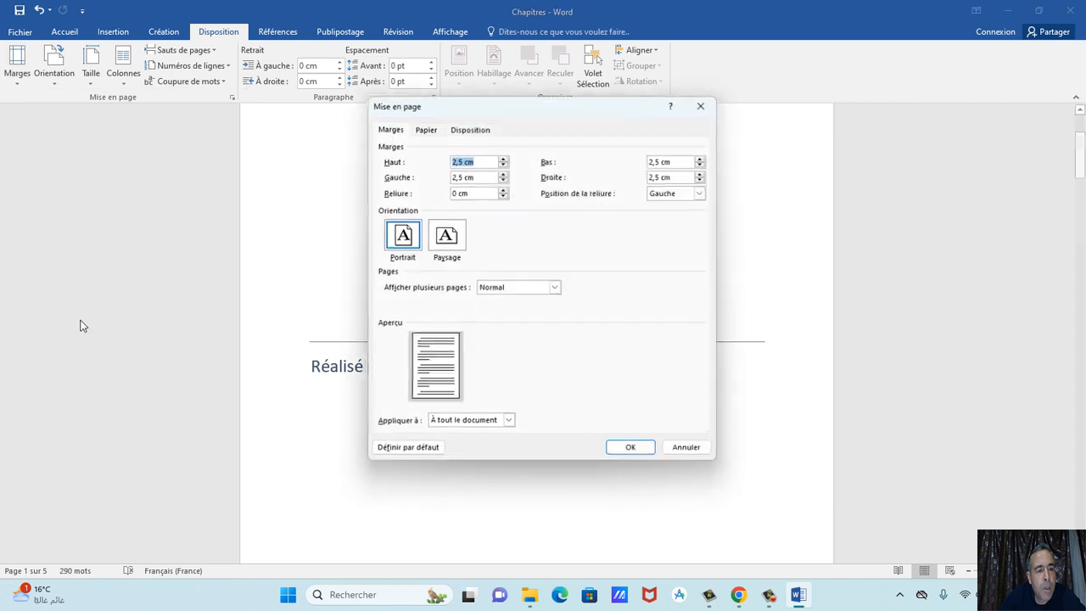
{"action": "left_click", "coordinate": [502, 172]}
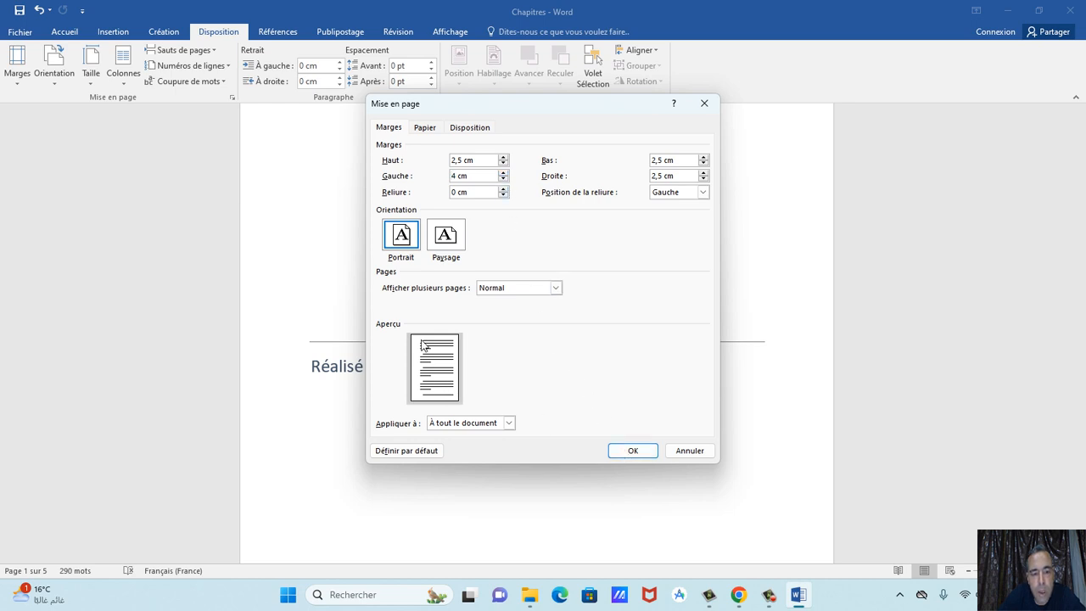
{"action": "left_click", "coordinate": [625, 450]}
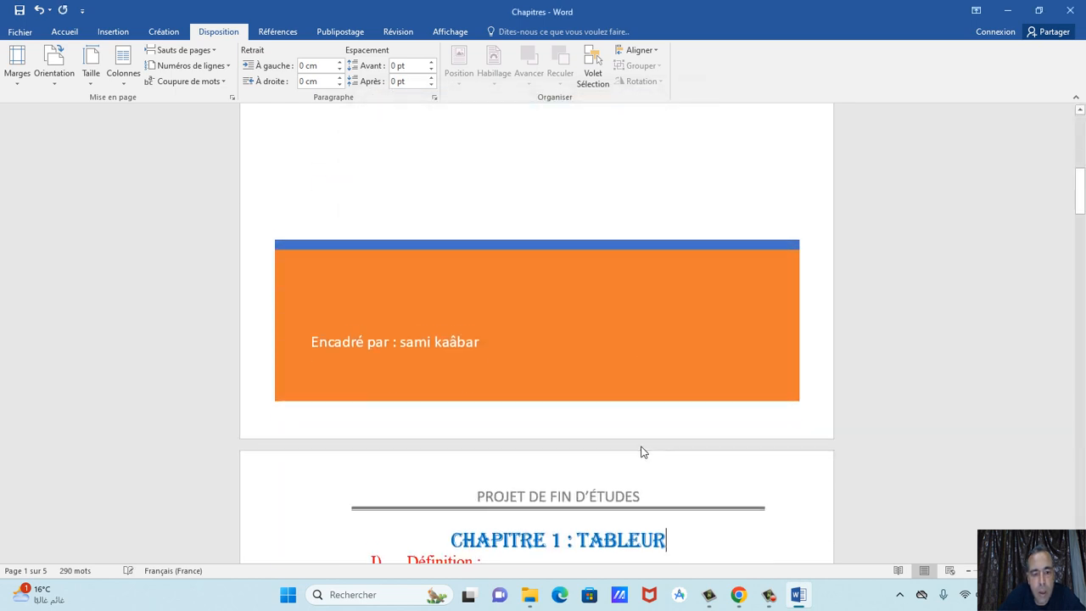
{"action": "scroll", "coordinate": [416, 445], "scroll_direction": "down", "scroll_amount": 8}
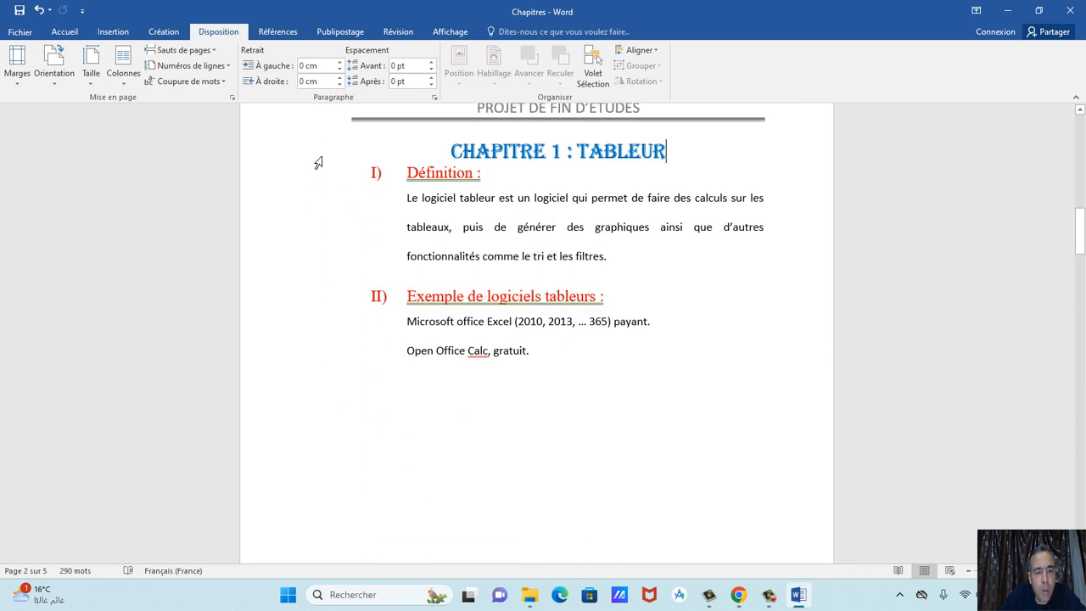
{"action": "scroll", "coordinate": [353, 386], "scroll_direction": "down", "scroll_amount": 15}
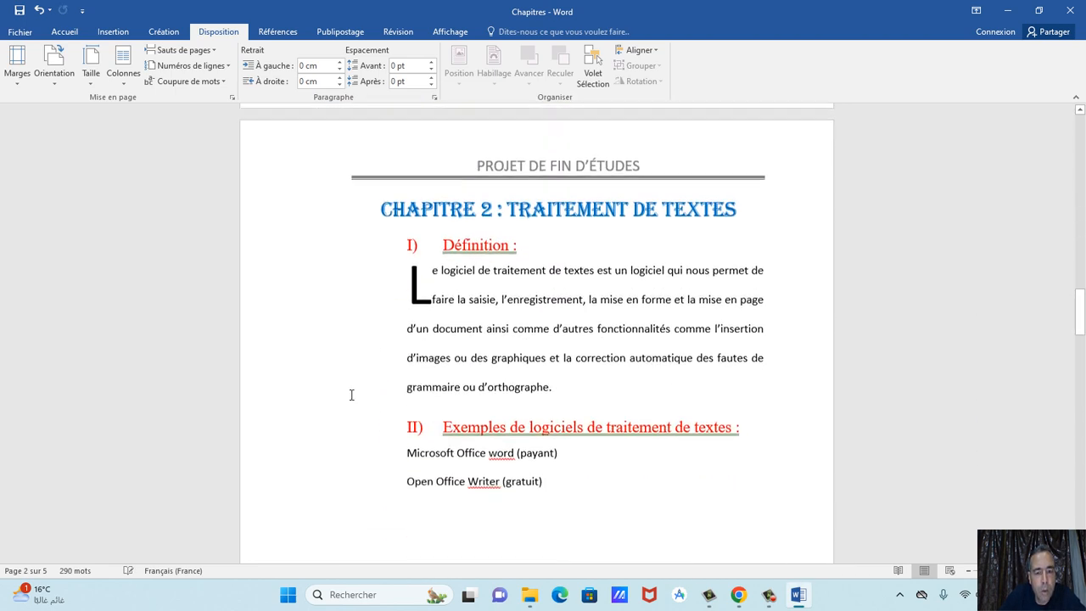
{"action": "scroll", "coordinate": [351, 394], "scroll_direction": "down", "scroll_amount": 1}
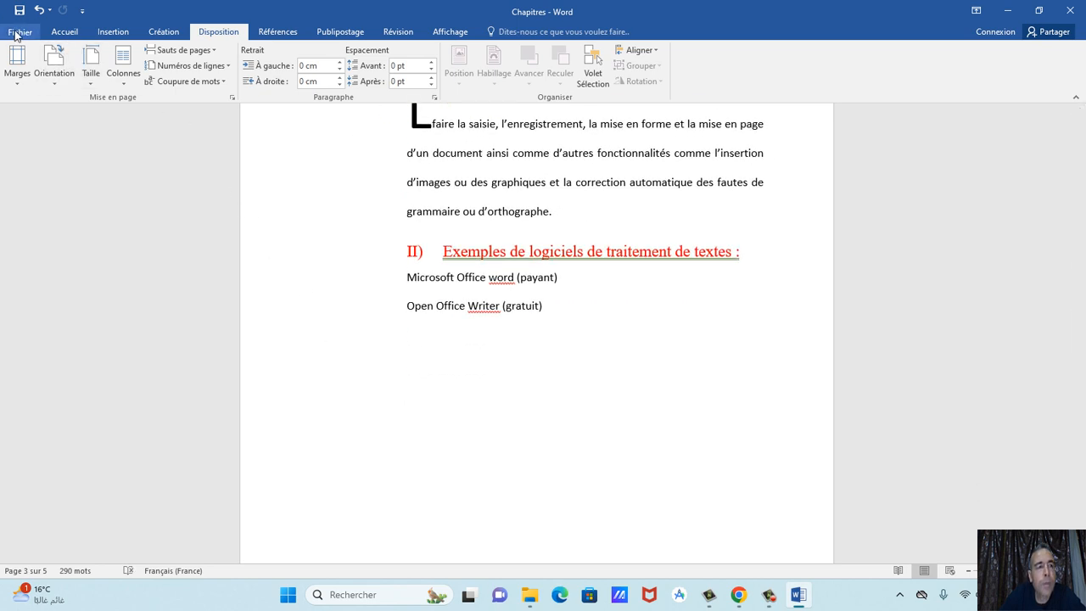
{"action": "left_click", "coordinate": [738, 594]}
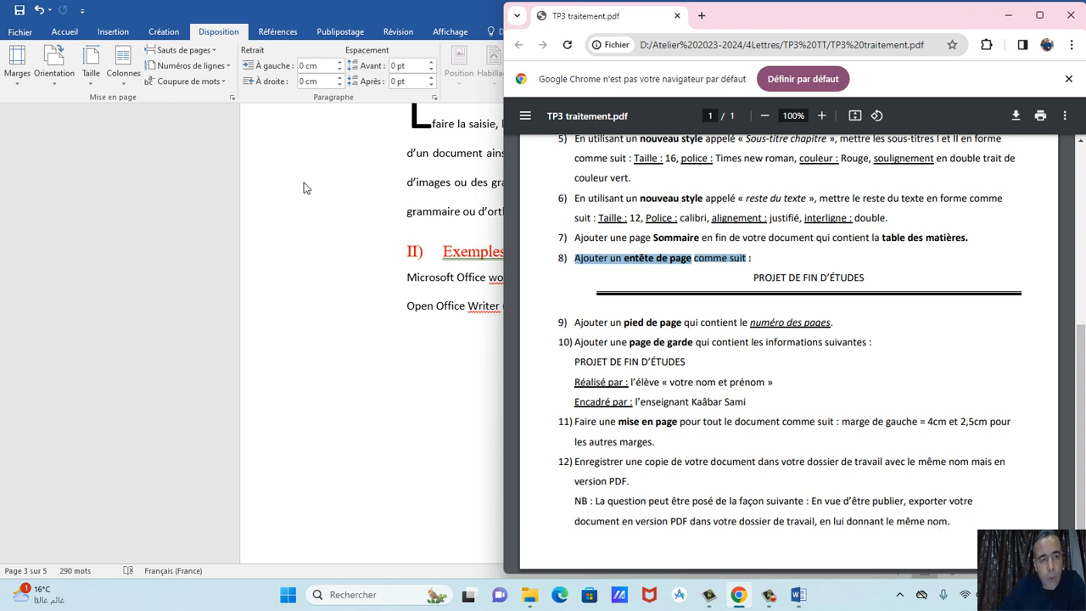
{"action": "left_click", "coordinate": [374, 166]}
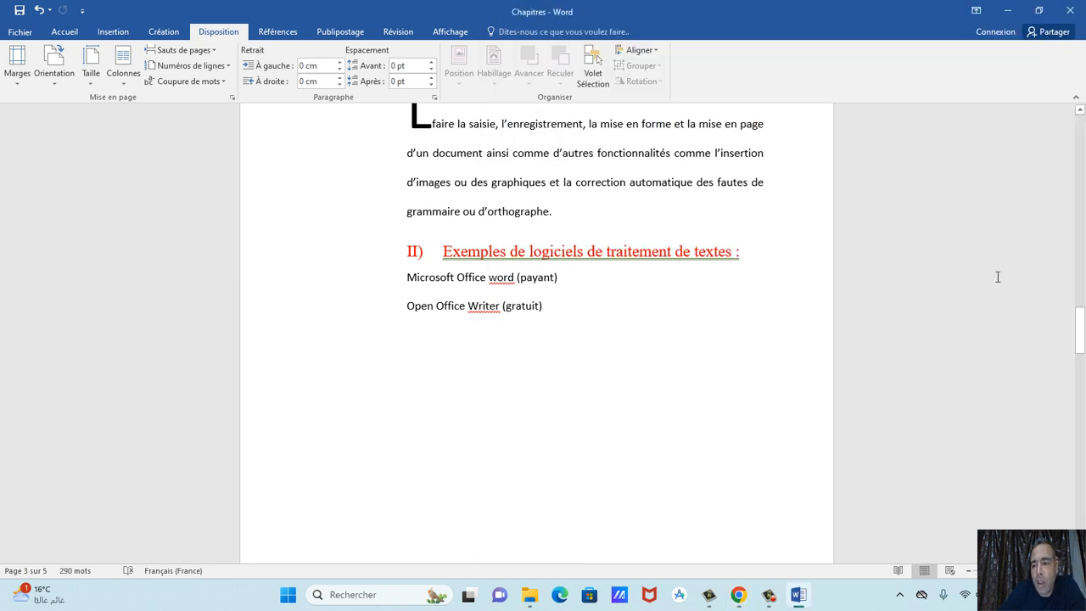
Save a copy as PDF type named Chapitres in the 010203 folder.
{"action": "left_click_drag", "start_coordinate": [1078, 315], "coordinate": [1083, 135]}
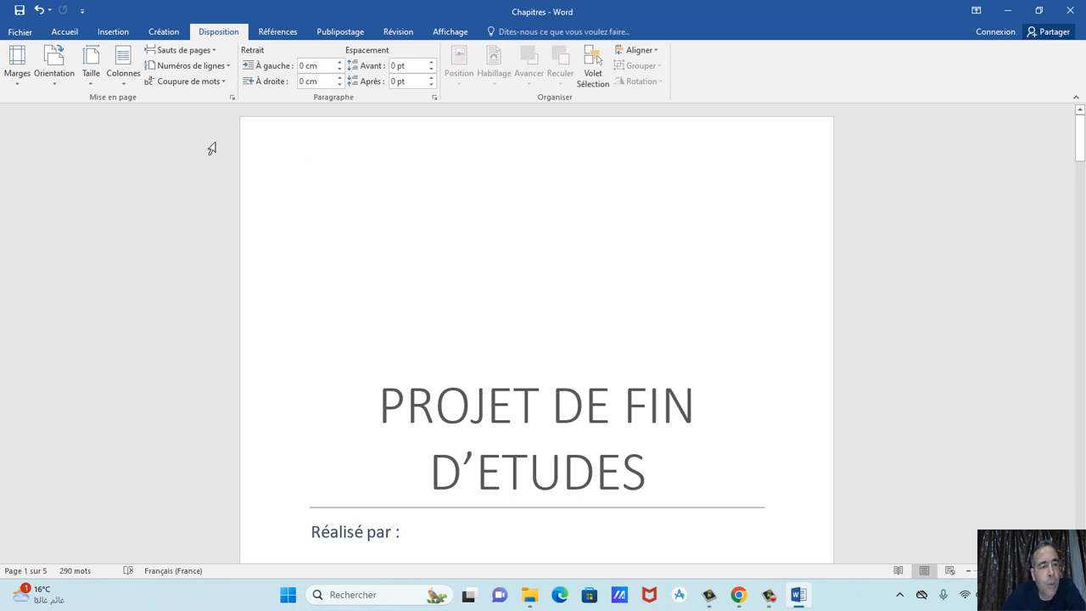
{"action": "left_click", "coordinate": [18, 32]}
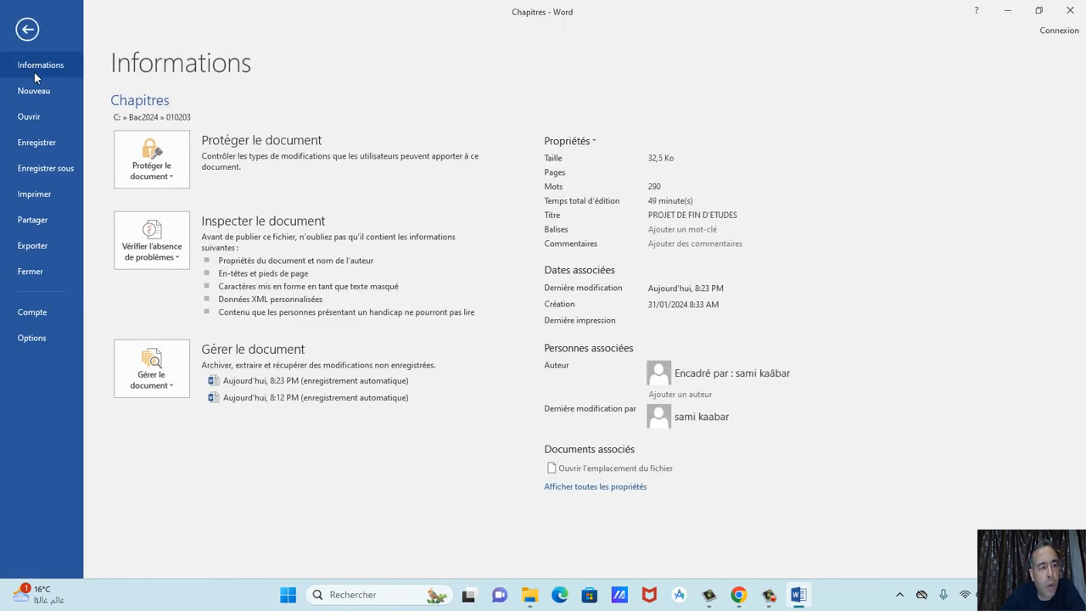
{"action": "left_click", "coordinate": [61, 167]}
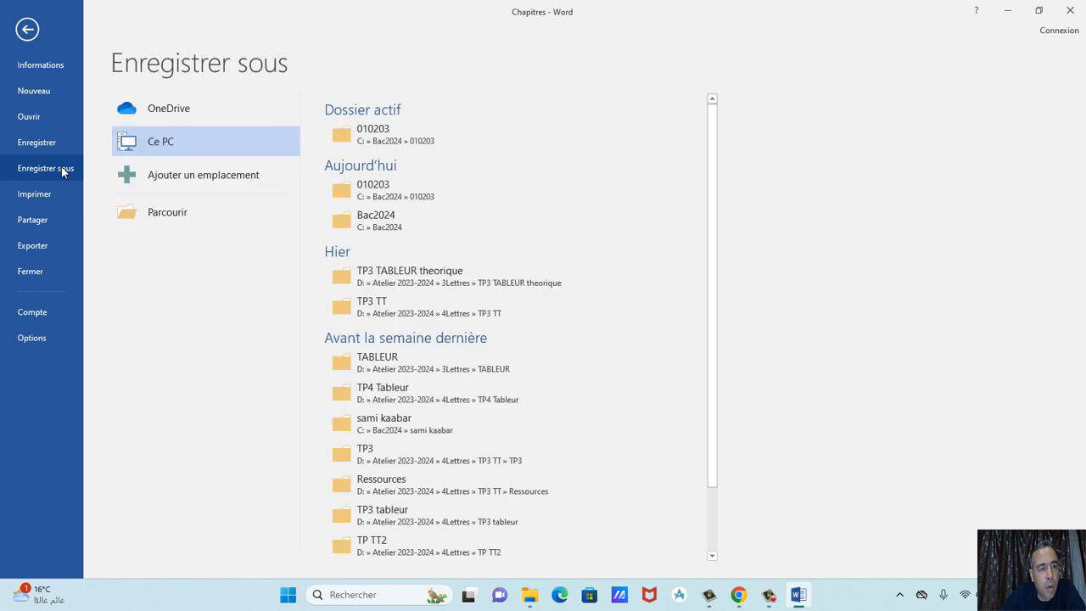
{"action": "left_click", "coordinate": [159, 214]}
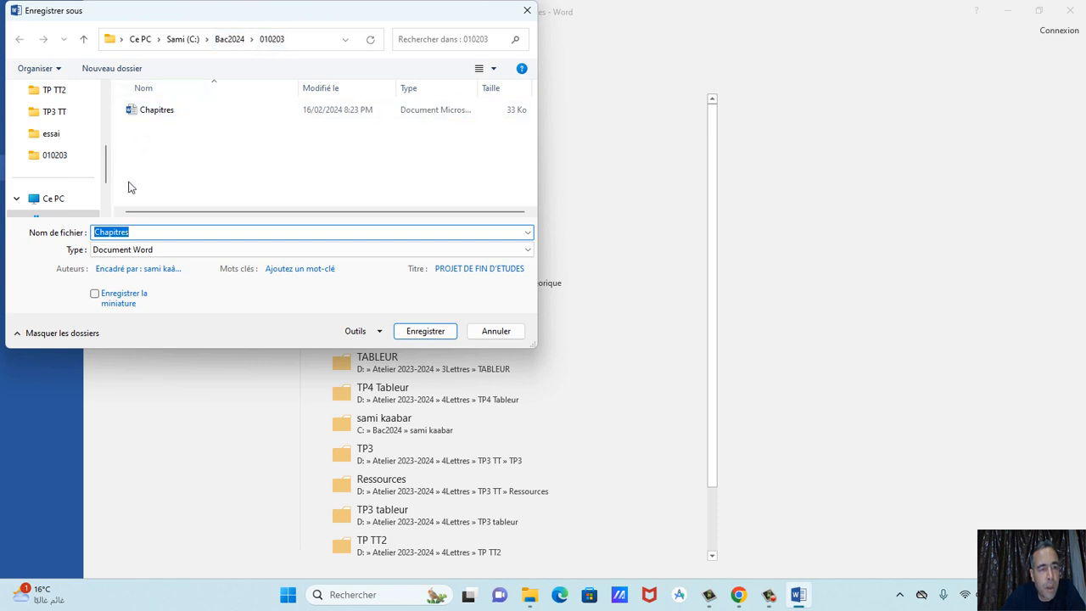
{"action": "left_click", "coordinate": [100, 249]}
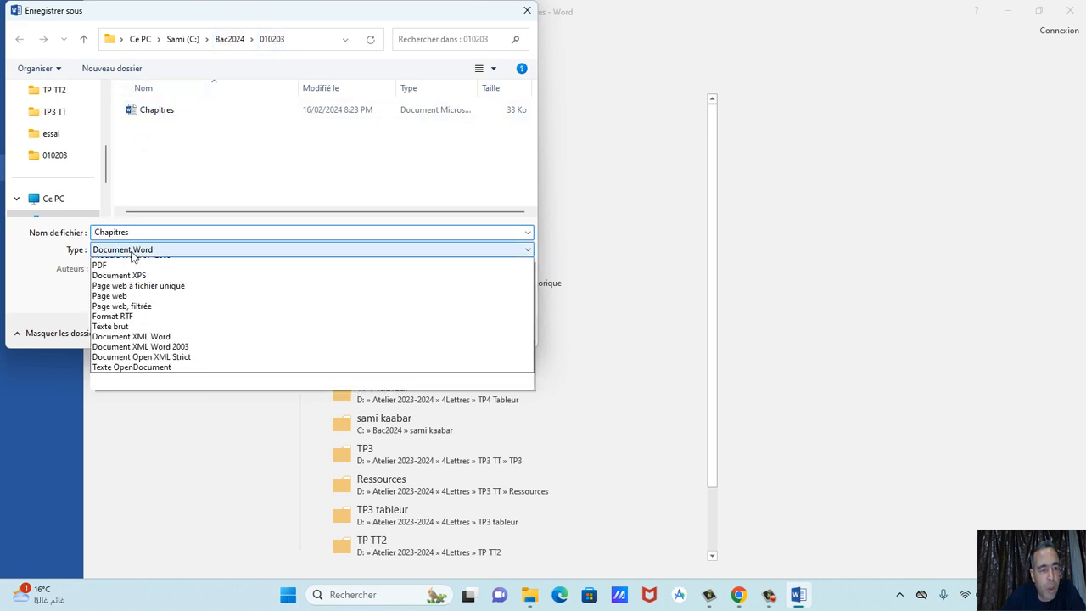
{"action": "left_click", "coordinate": [113, 325]}
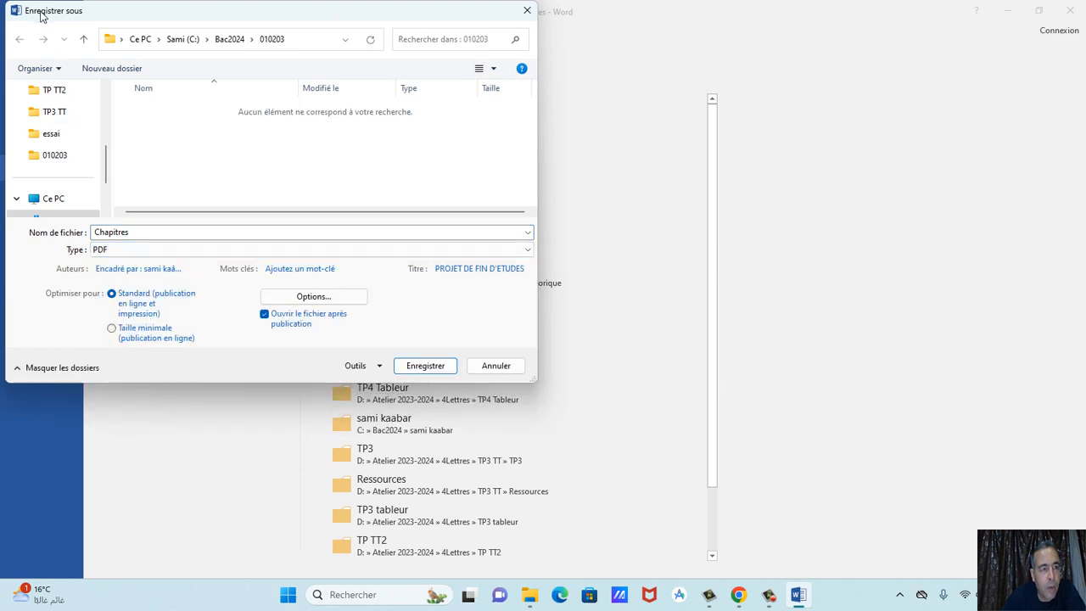
{"action": "left_click", "coordinate": [425, 365]}
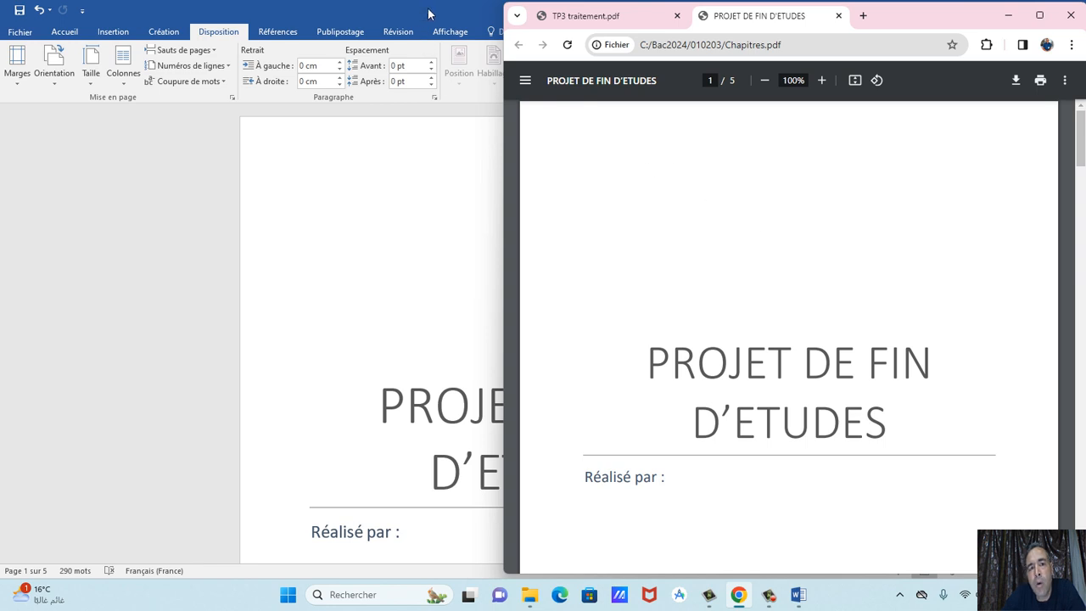
Close the Word document, saving the latest changes.
{"action": "left_click", "coordinate": [428, 13]}
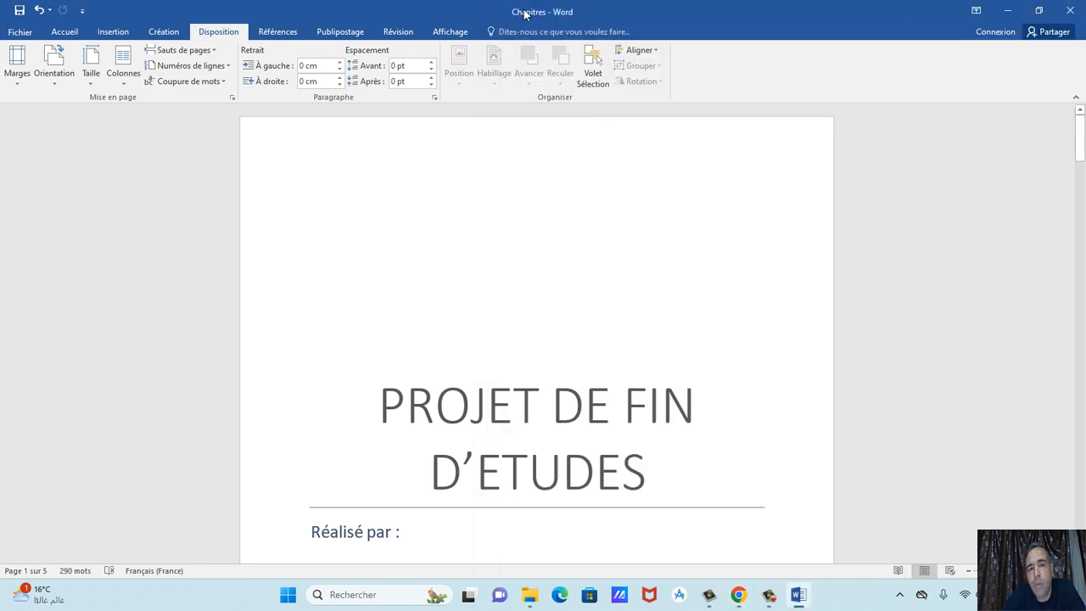
{"action": "left_click", "coordinate": [1070, 10]}
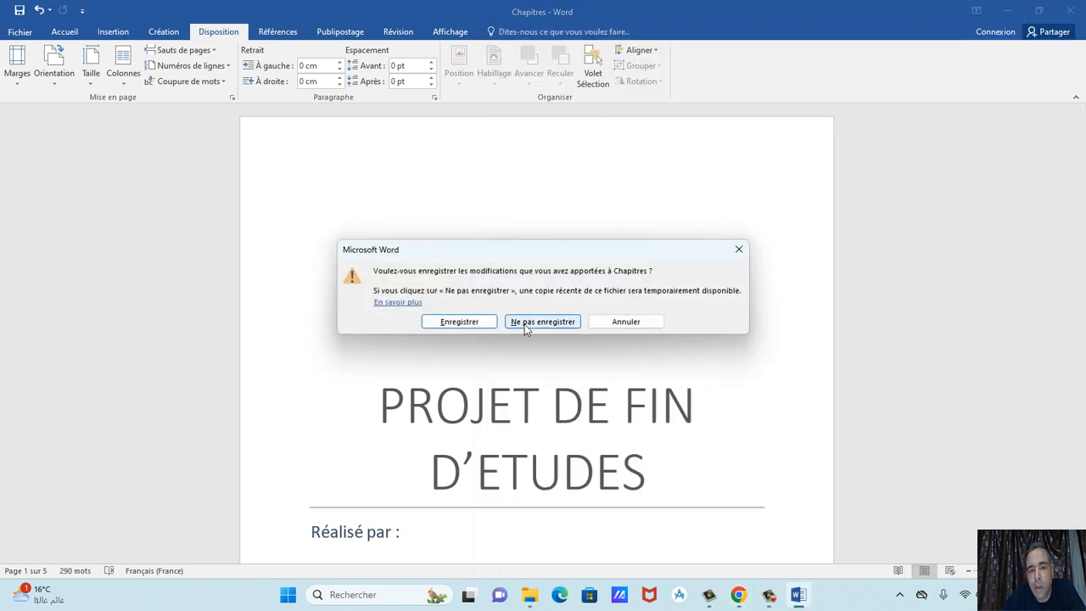
{"action": "left_click", "coordinate": [462, 322]}
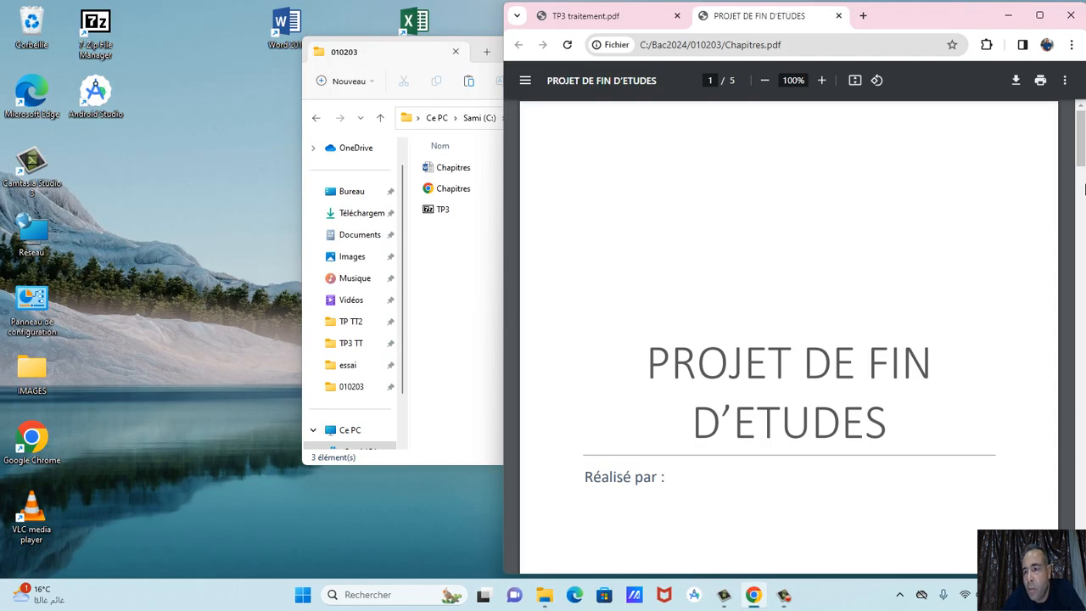
Maximize Chapitres.pdf in Chrome, review the Chapitre 2 pages, then close the browser.
{"action": "left_click", "coordinate": [1039, 15]}
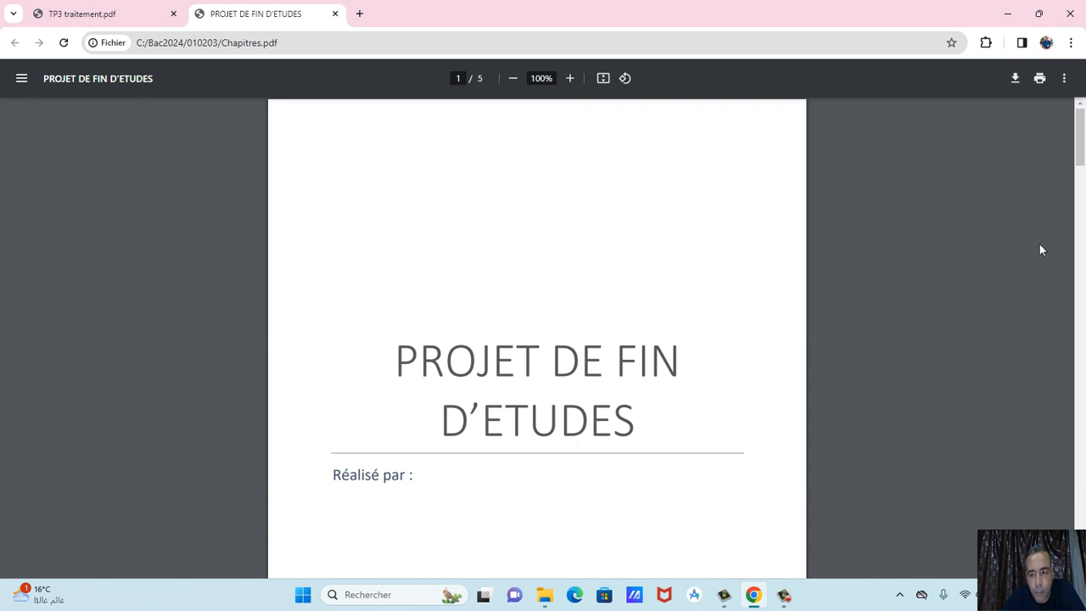
{"action": "scroll", "coordinate": [1042, 250], "scroll_direction": "down", "scroll_amount": 8}
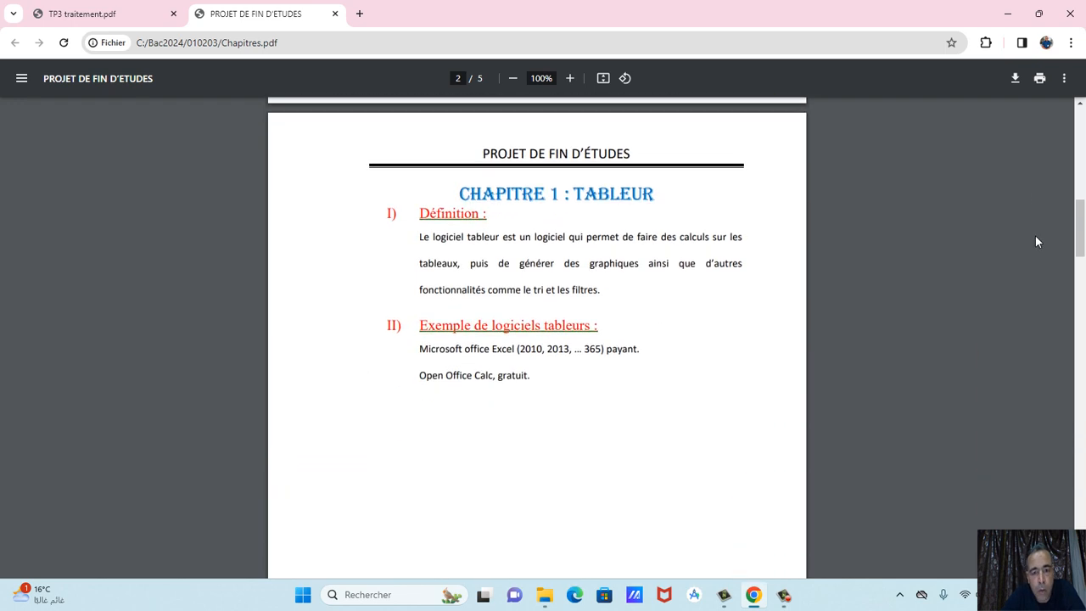
{"action": "scroll", "coordinate": [1035, 242], "scroll_direction": "down", "scroll_amount": 10}
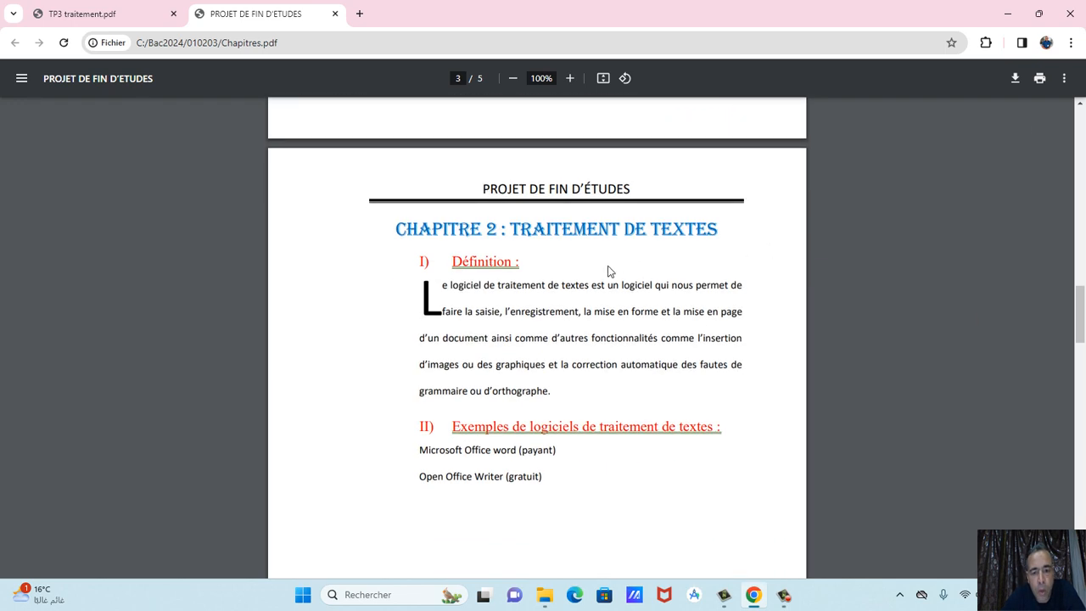
{"action": "left_click_drag", "start_coordinate": [569, 291], "coordinate": [658, 334]}
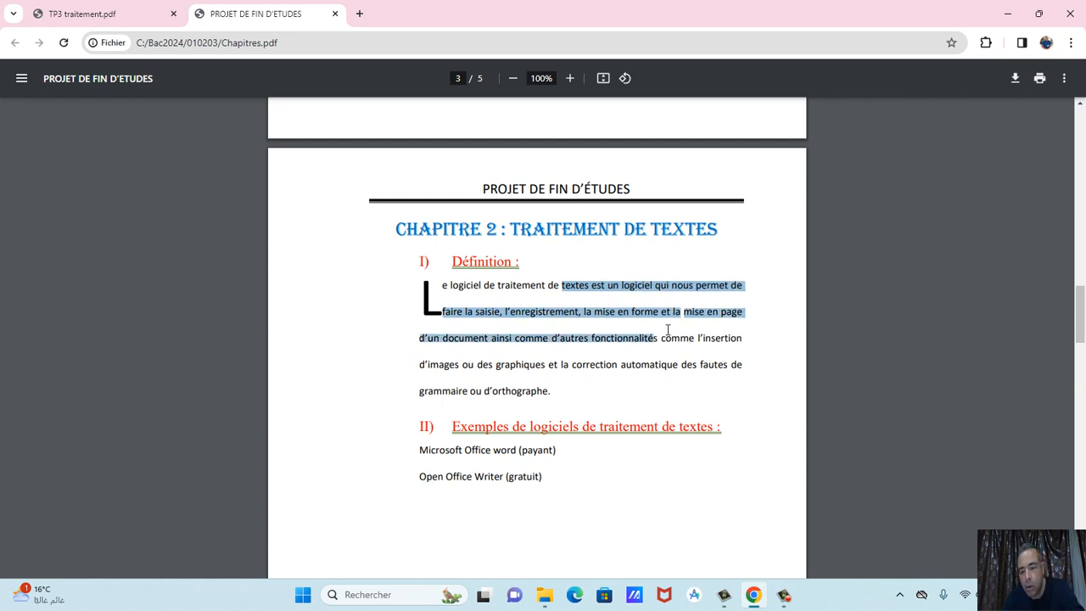
{"action": "left_click", "coordinate": [627, 290]}
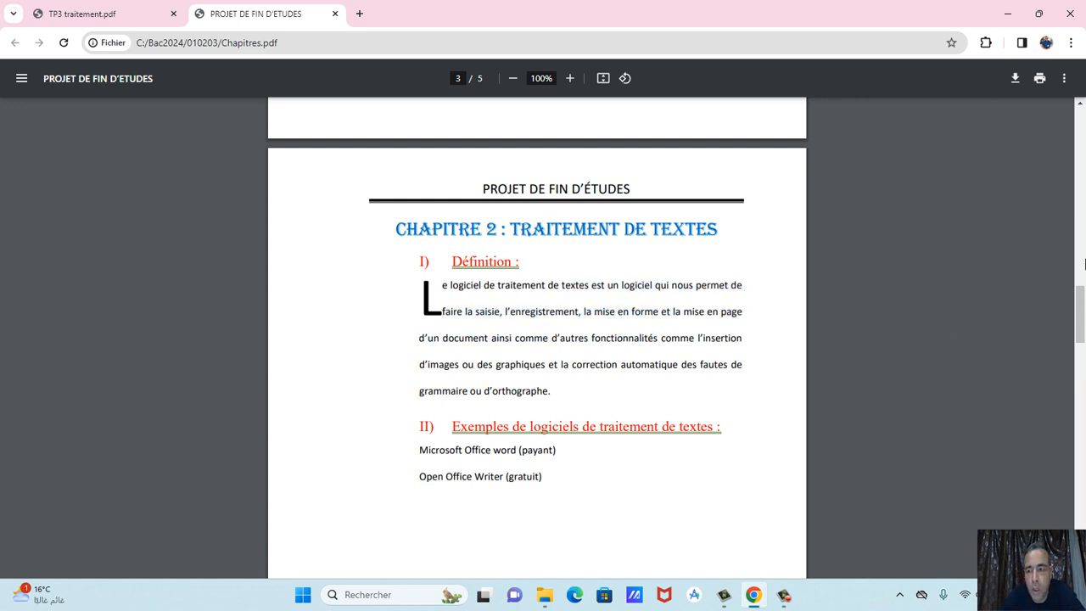
{"action": "scroll", "coordinate": [1084, 271], "scroll_direction": "up", "scroll_amount": 3}
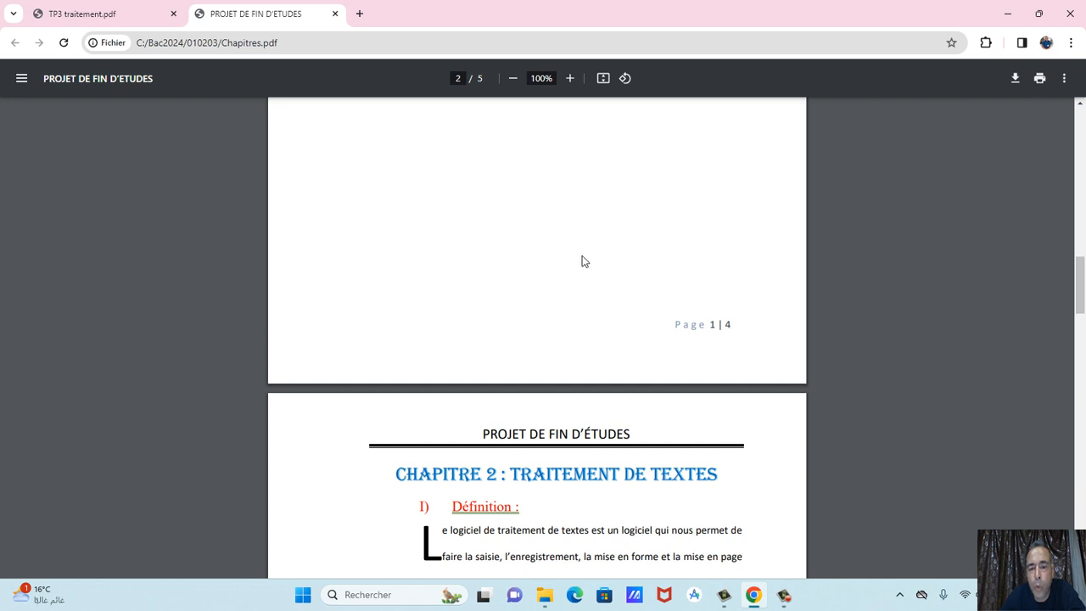
{"action": "left_click", "coordinate": [1070, 17]}
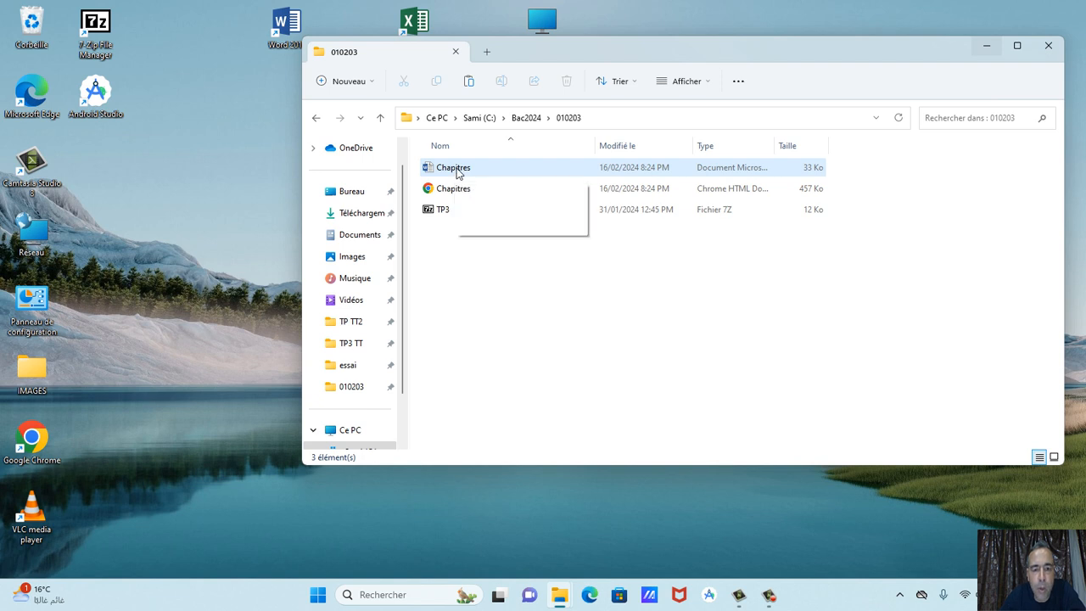
{"action": "double_click", "coordinate": [456, 172]}
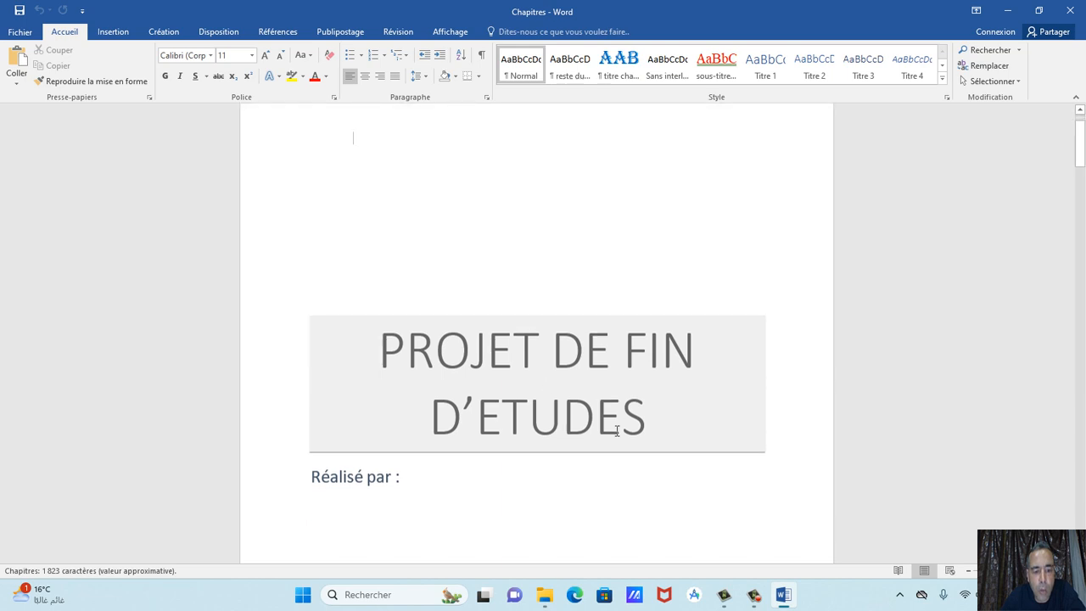
{"action": "scroll", "coordinate": [616, 431], "scroll_direction": "down", "scroll_amount": 8}
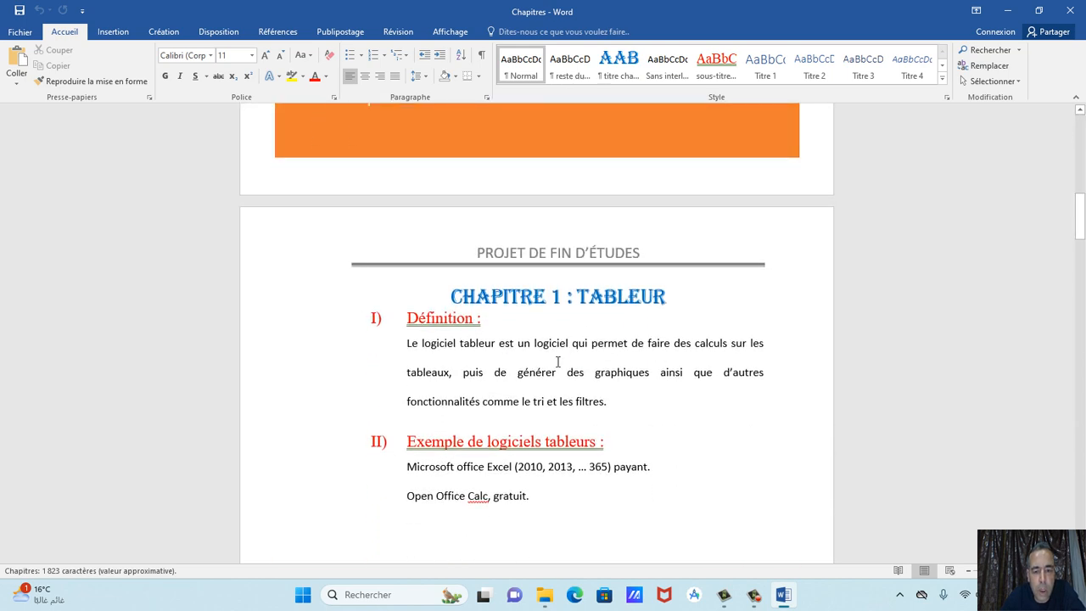
{"action": "left_click_drag", "start_coordinate": [532, 342], "coordinate": [678, 381]}
{"action": "key", "text": "Delete"}
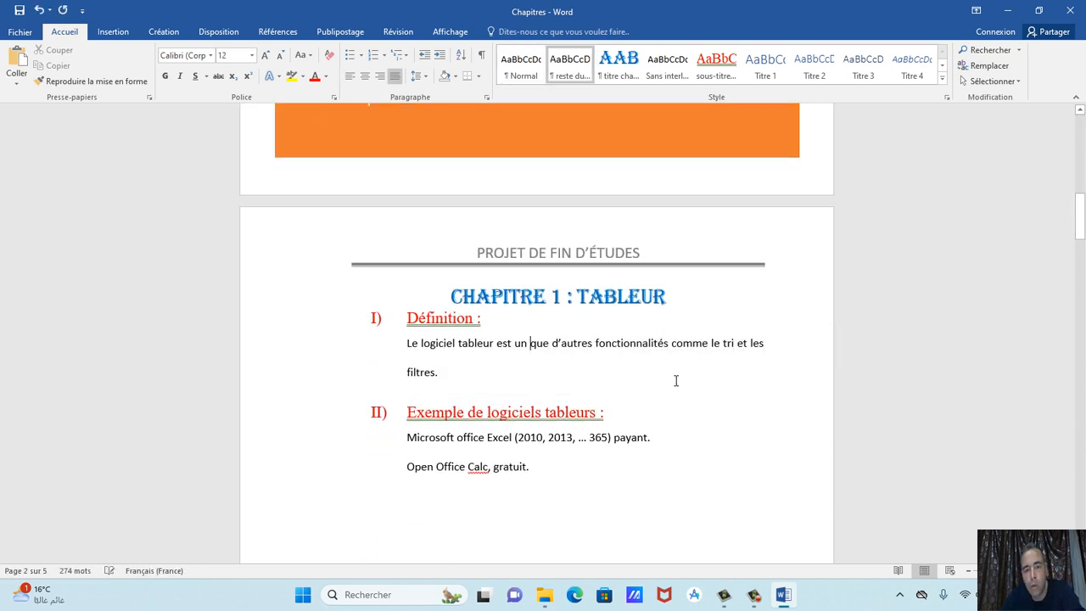
{"action": "left_click", "coordinate": [39, 11]}
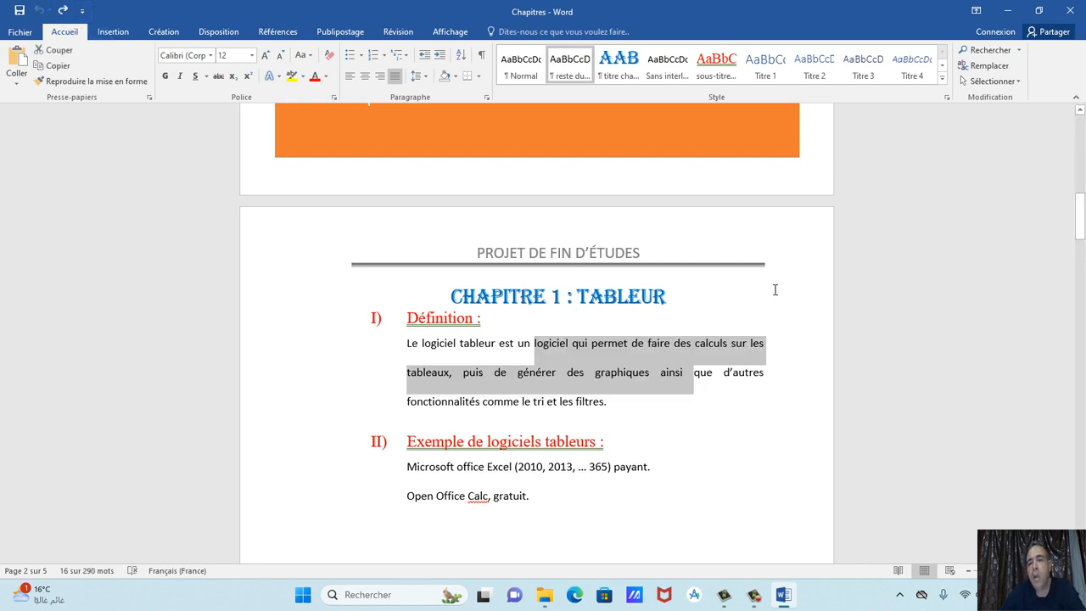
{"action": "left_click", "coordinate": [1070, 10]}
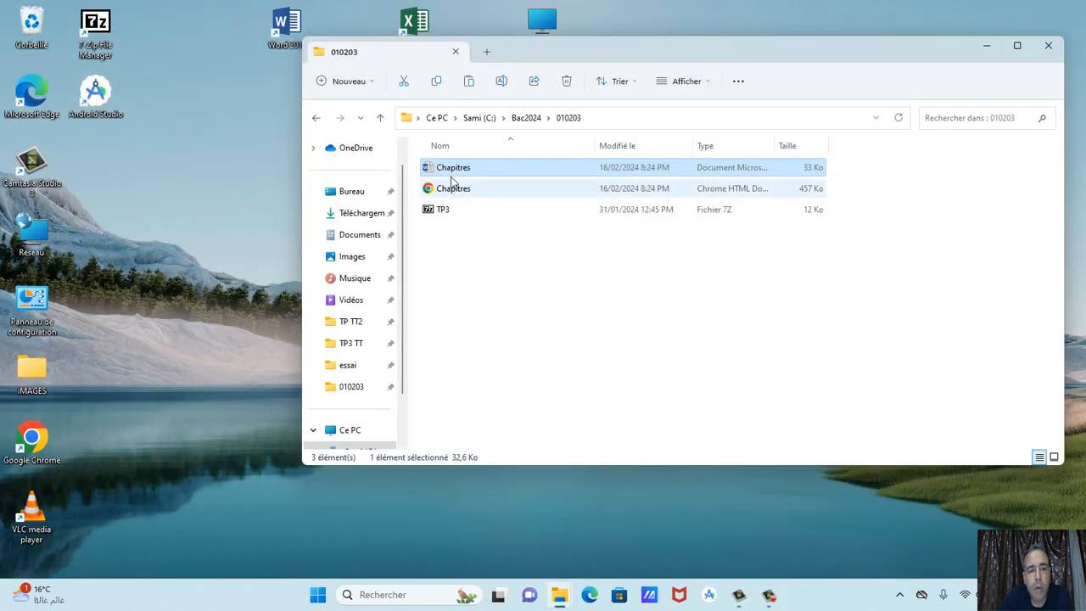
{"action": "left_click", "coordinate": [1048, 48]}
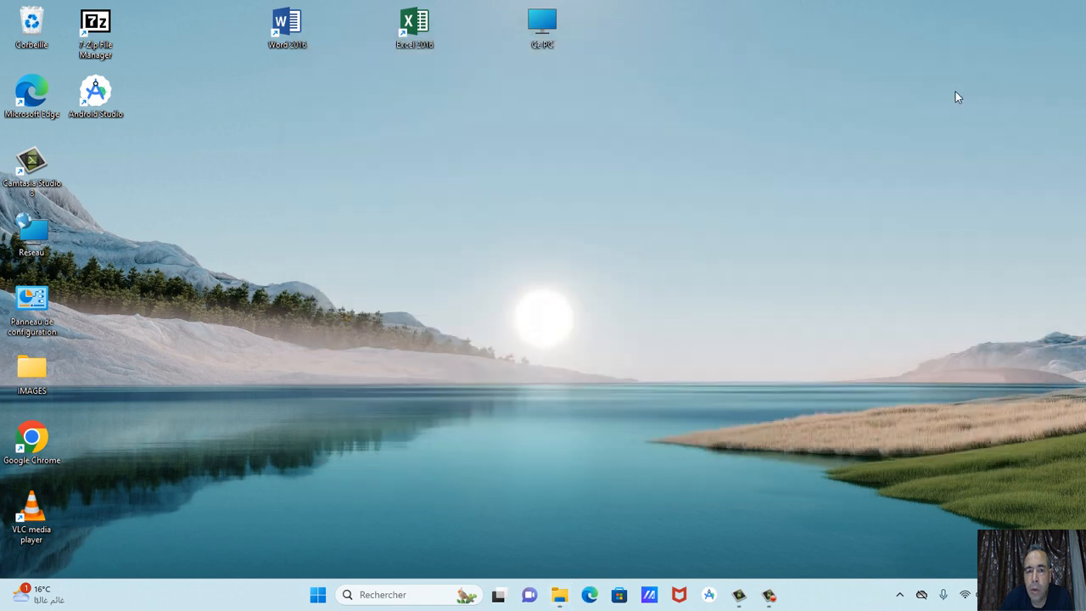
{"action": "double_click", "coordinate": [544, 40]}
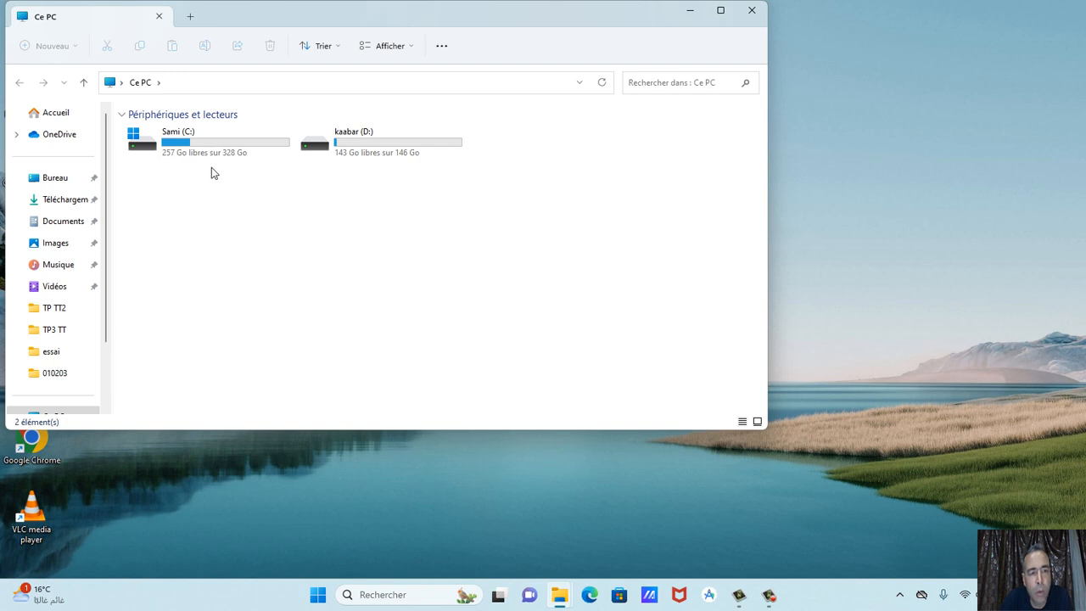
{"action": "double_click", "coordinate": [249, 142]}
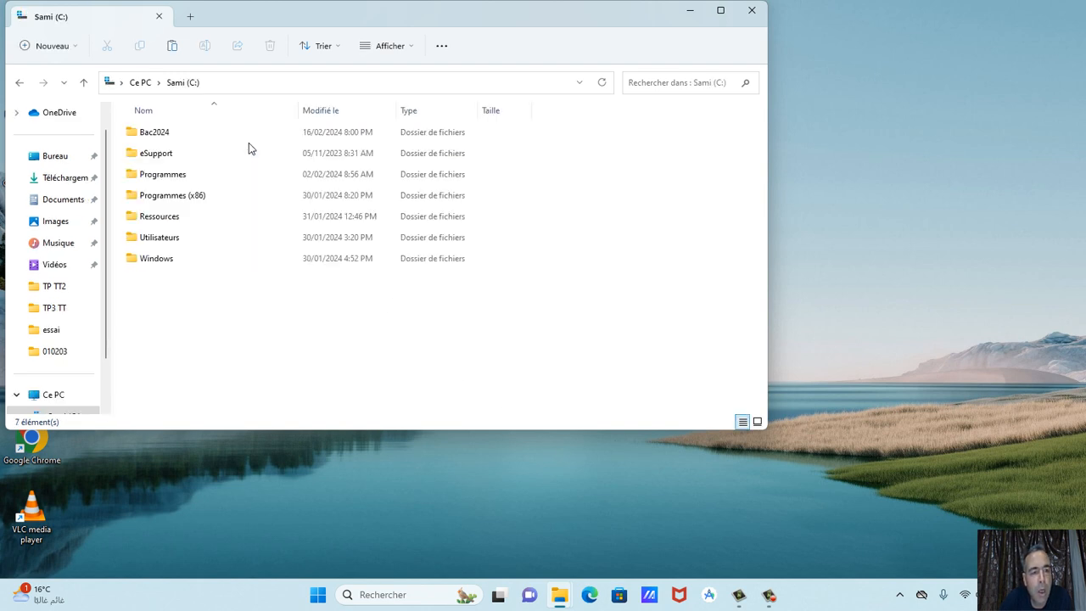
{"action": "left_click", "coordinate": [167, 139]}
{"action": "double_click", "coordinate": [167, 139]}
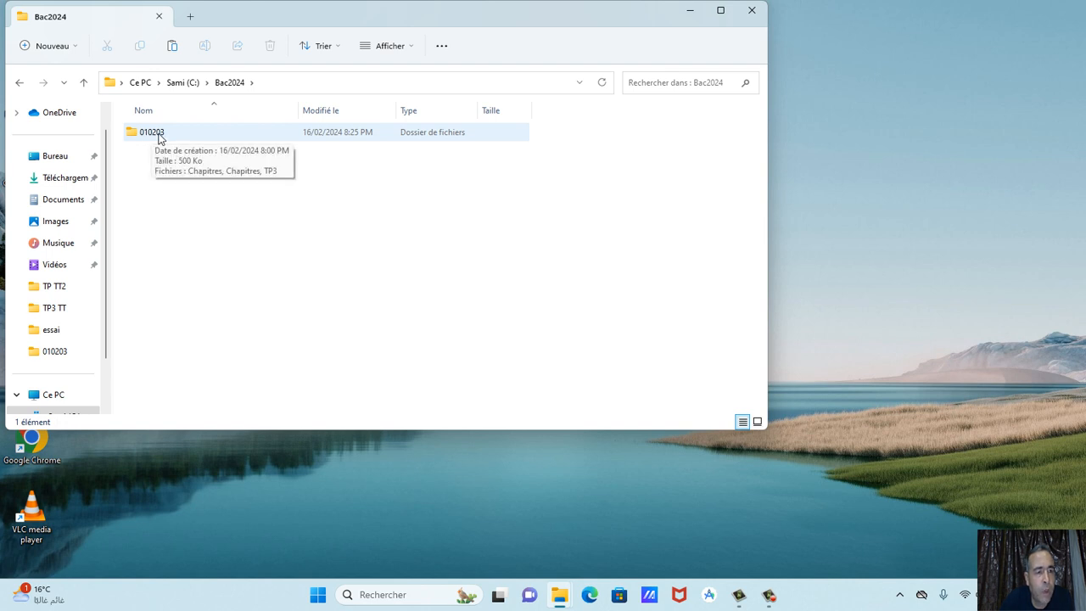
{"action": "left_click", "coordinate": [155, 138]}
{"action": "double_click", "coordinate": [154, 134]}
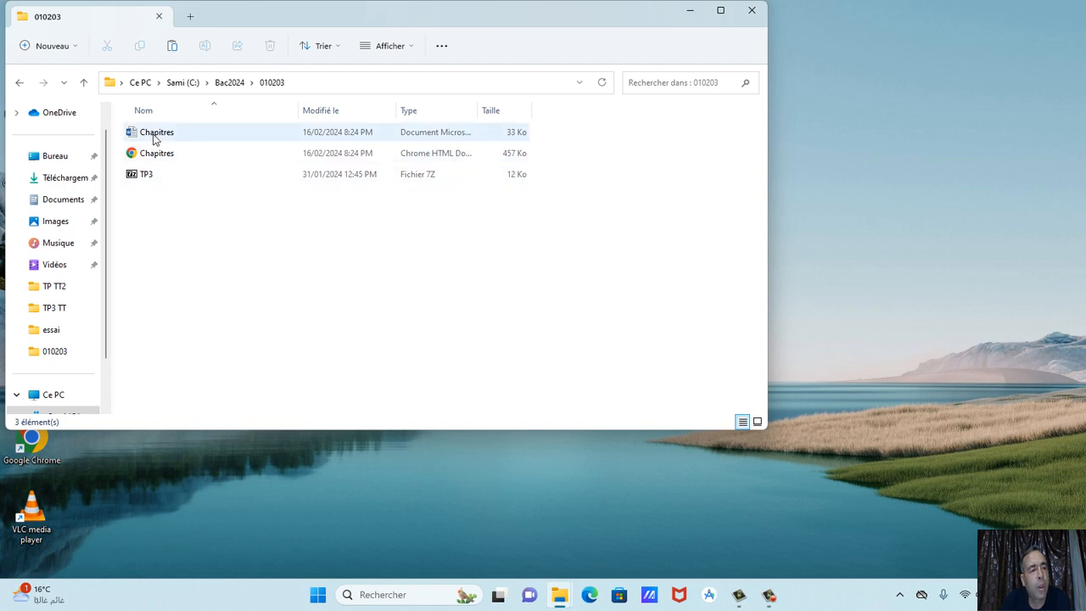
{"action": "mouse_move", "coordinate": [155, 138]}
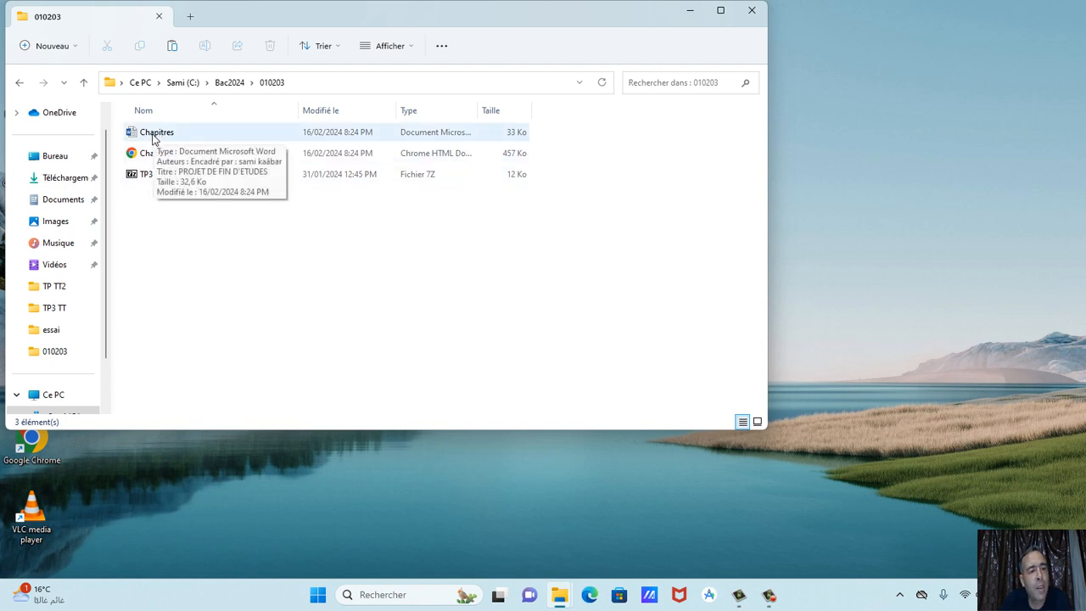
{"action": "double_click", "coordinate": [154, 136]}
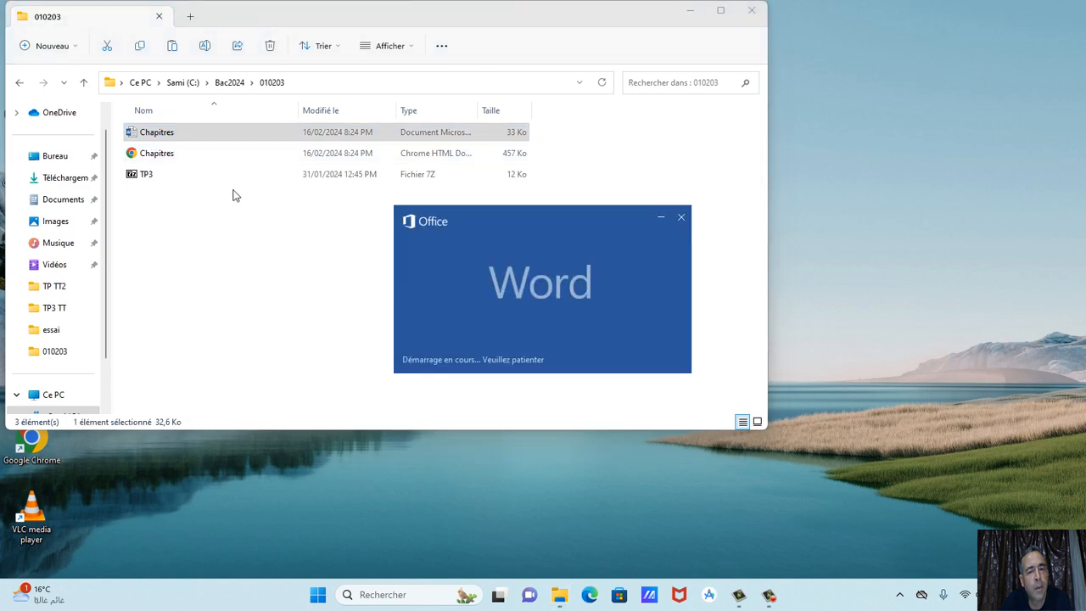
{"action": "scroll", "coordinate": [419, 222], "scroll_direction": "down", "scroll_amount": 15}
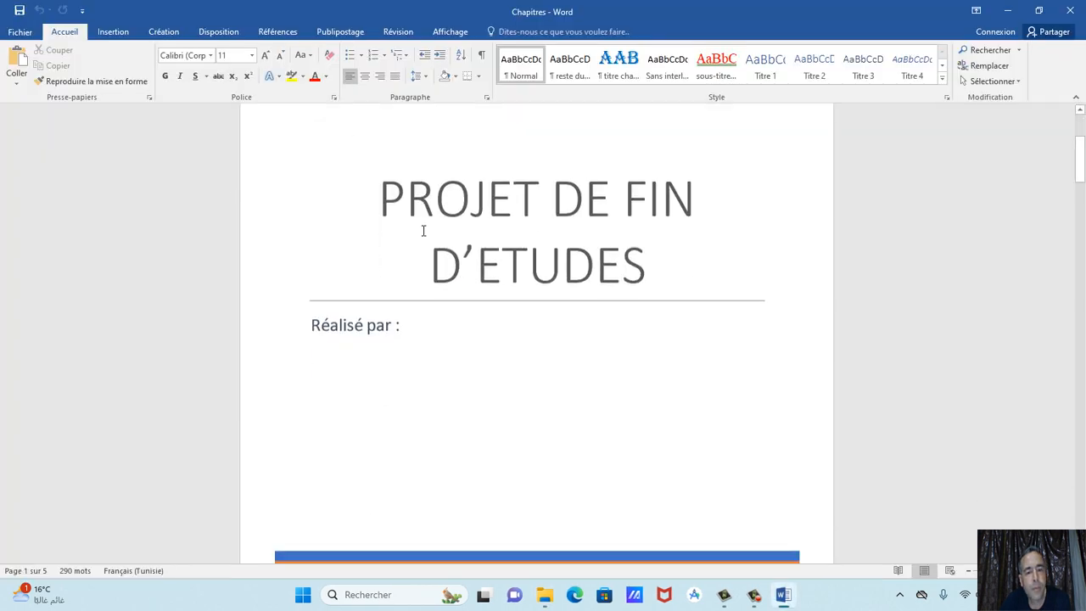
{"action": "scroll", "coordinate": [423, 231], "scroll_direction": "down", "scroll_amount": 20}
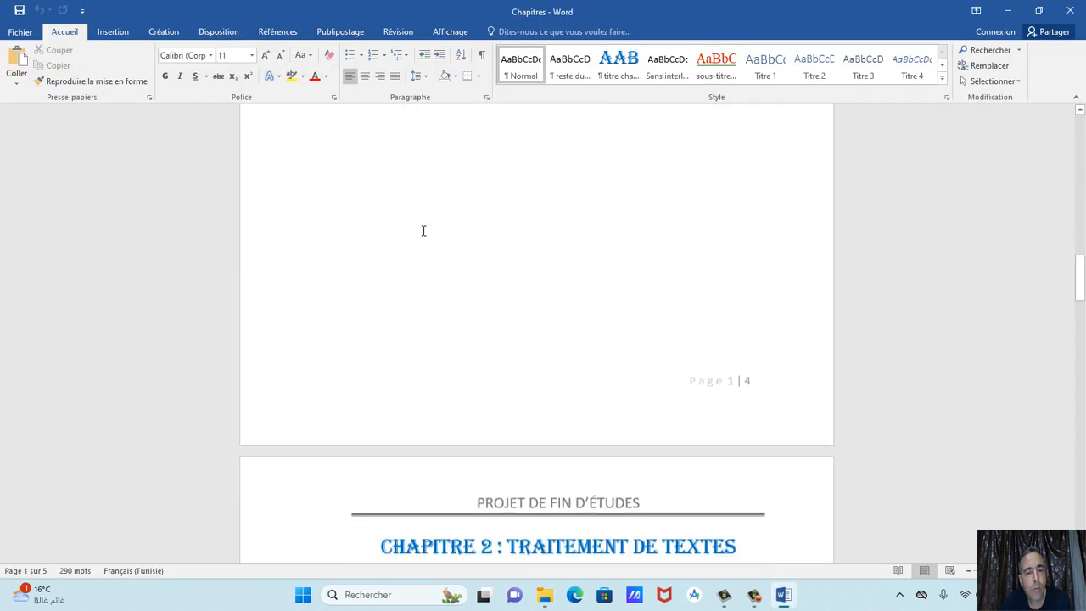
{"action": "scroll", "coordinate": [422, 230], "scroll_direction": "down", "scroll_amount": 20}
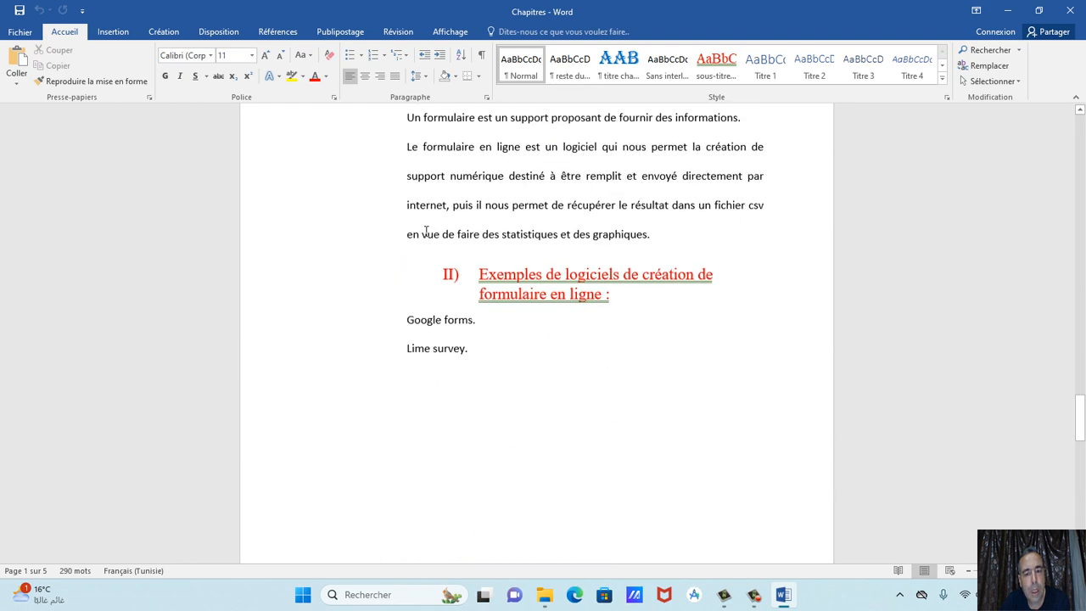
{"action": "scroll", "coordinate": [426, 231], "scroll_direction": "down", "scroll_amount": 5}
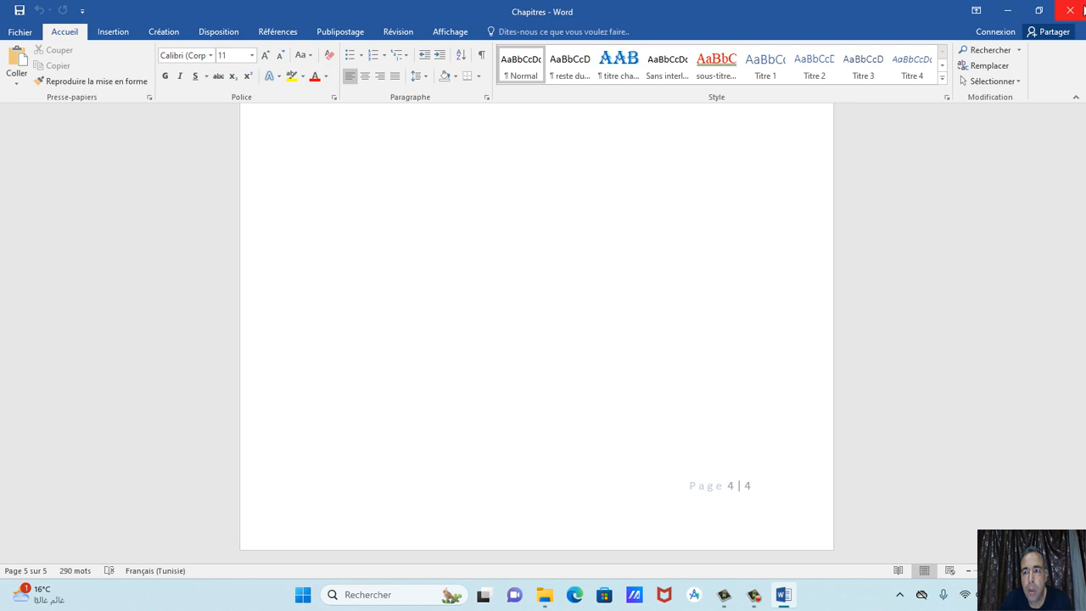
{"action": "left_click", "coordinate": [1069, 9]}
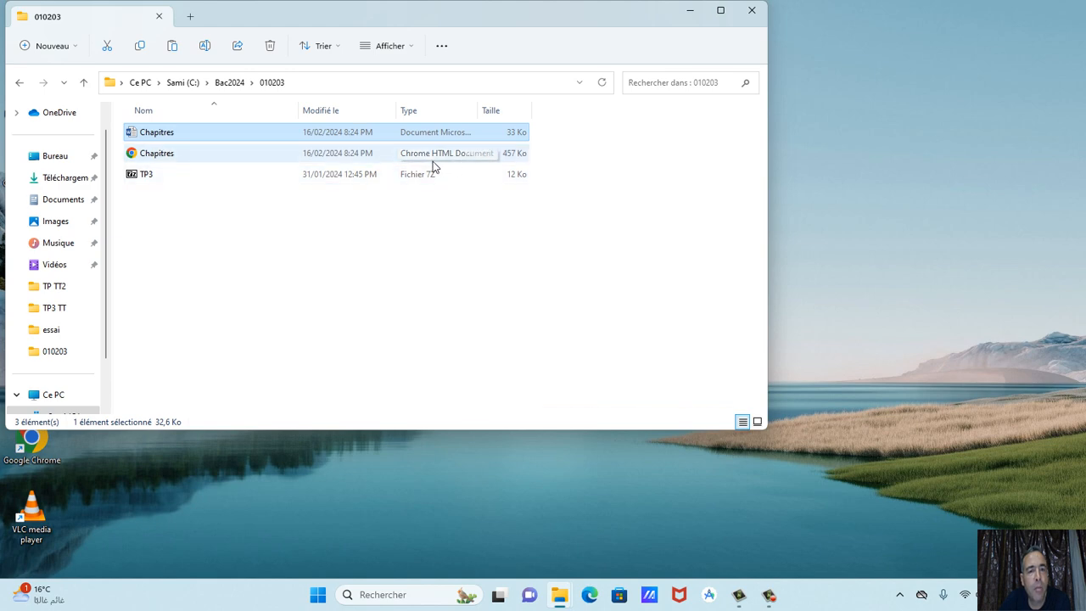
{"action": "left_click", "coordinate": [168, 155]}
{"action": "right_click", "coordinate": [168, 156]}
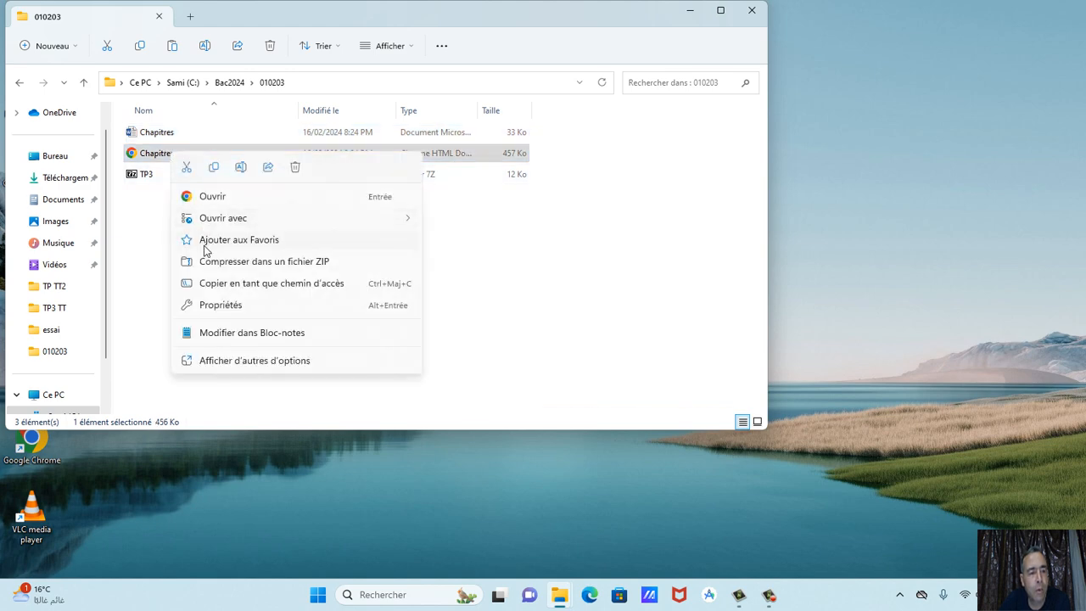
{"action": "left_click", "coordinate": [219, 305]}
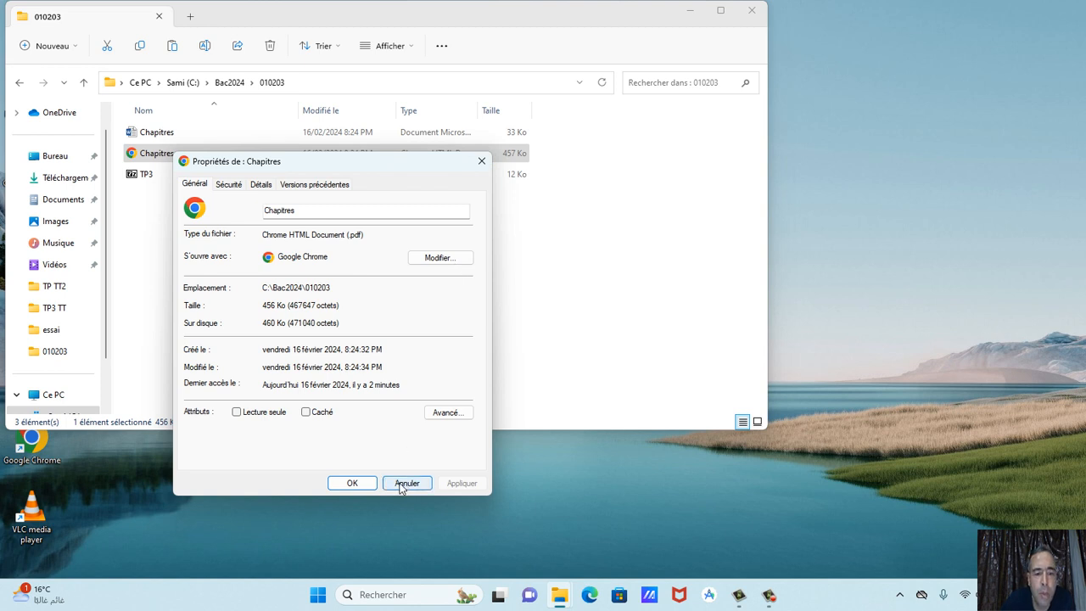
{"action": "left_click", "coordinate": [481, 162]}
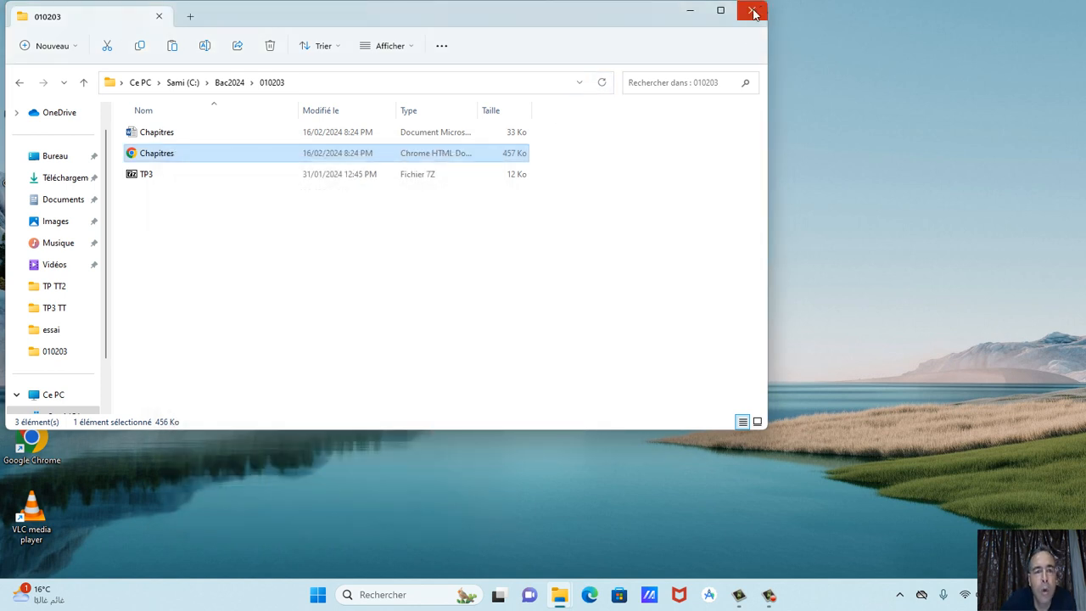
Close the 010203 File Explorer window so only the desktop remains.
{"action": "left_click", "coordinate": [753, 12]}
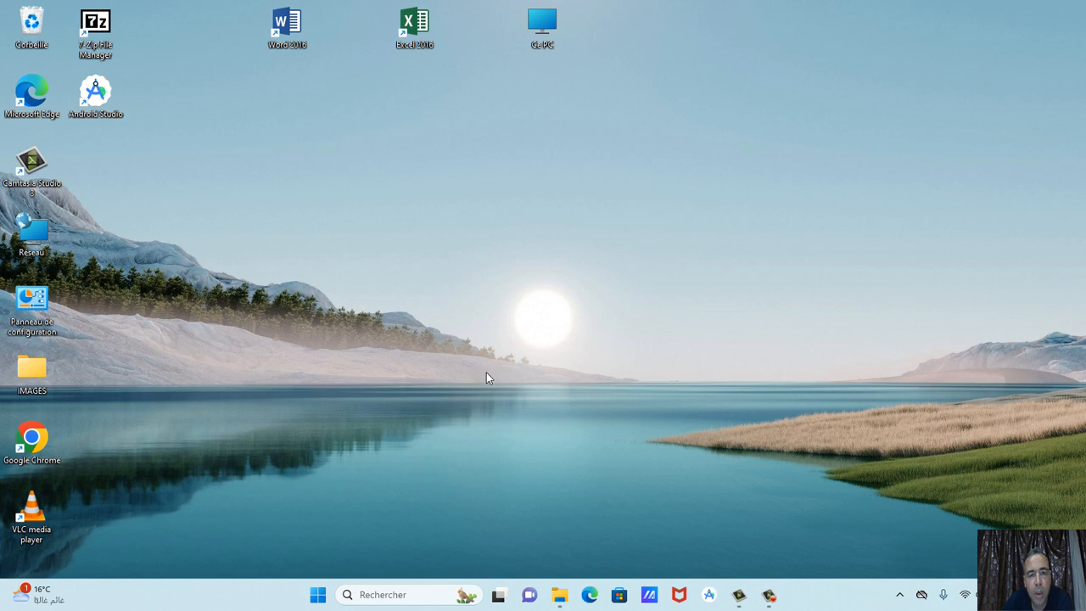
{"action": "left_click", "coordinate": [773, 601]}
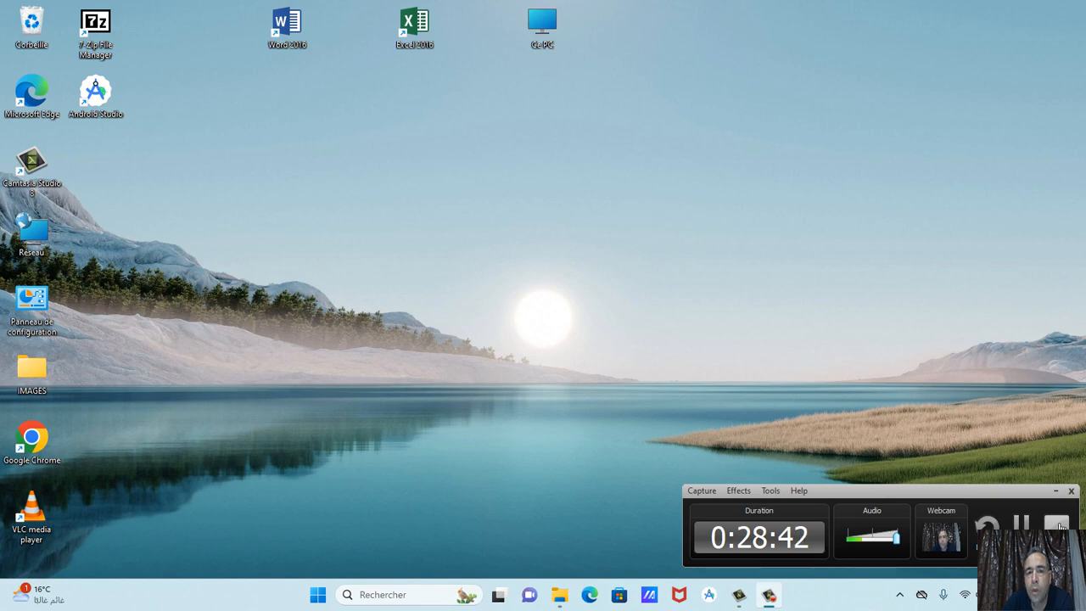
{"action": "left_click", "coordinate": [1056, 525]}
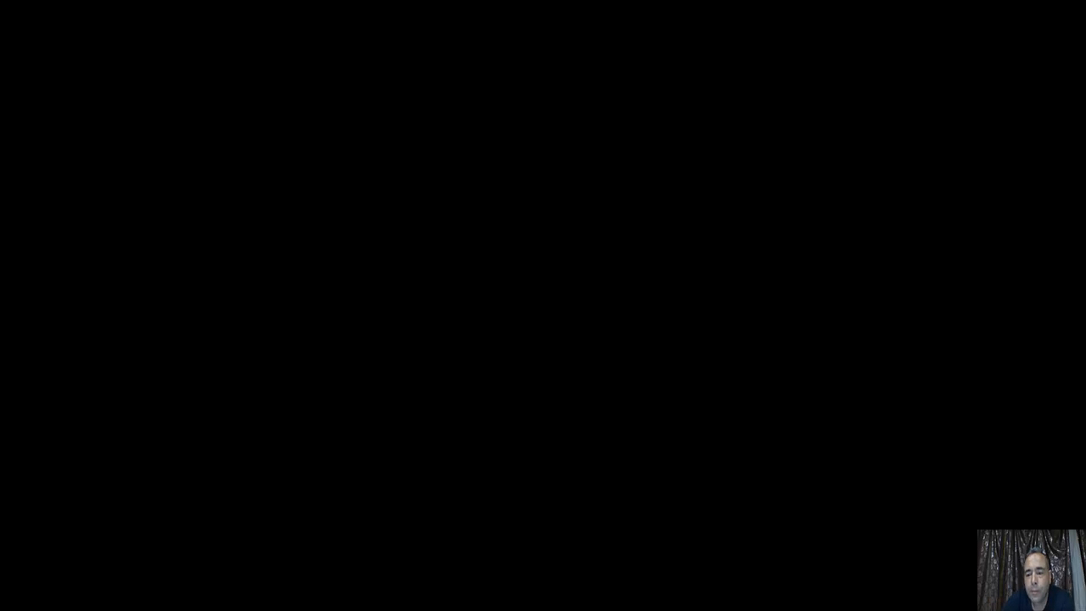